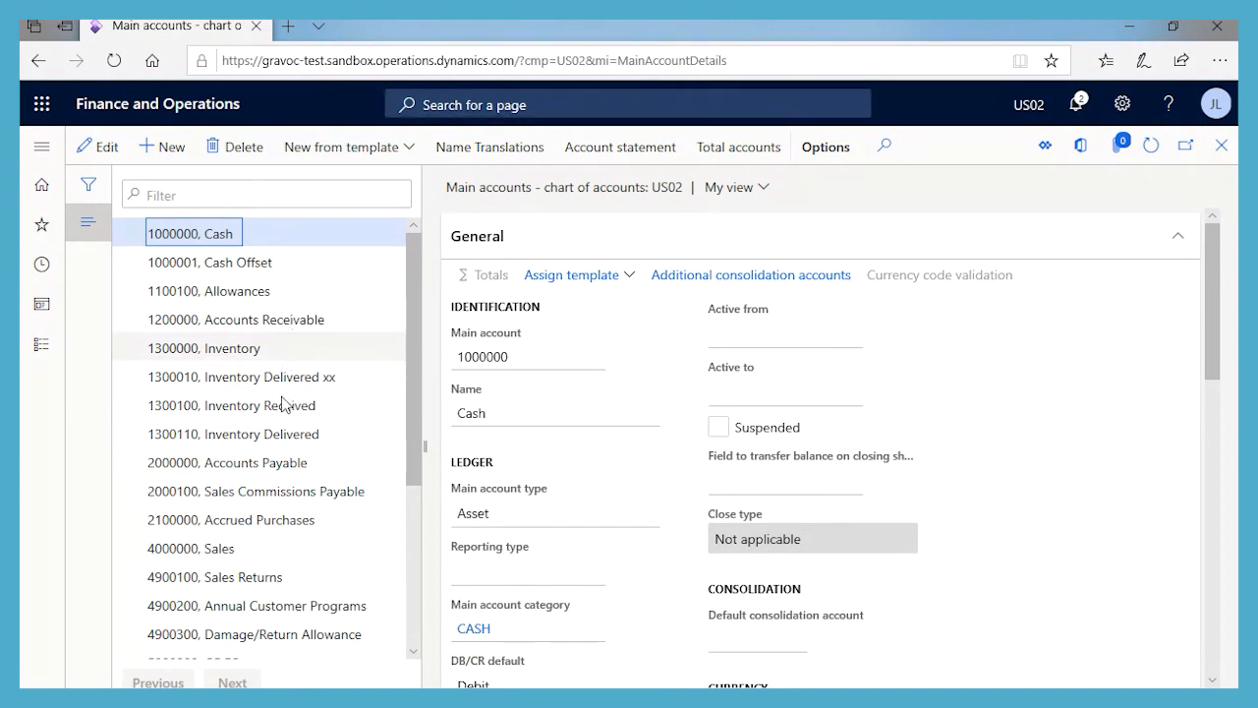
# Review the full list of main accounts in the US02 chart of accounts.
pyautogui.scroll(-1, 281, 423)
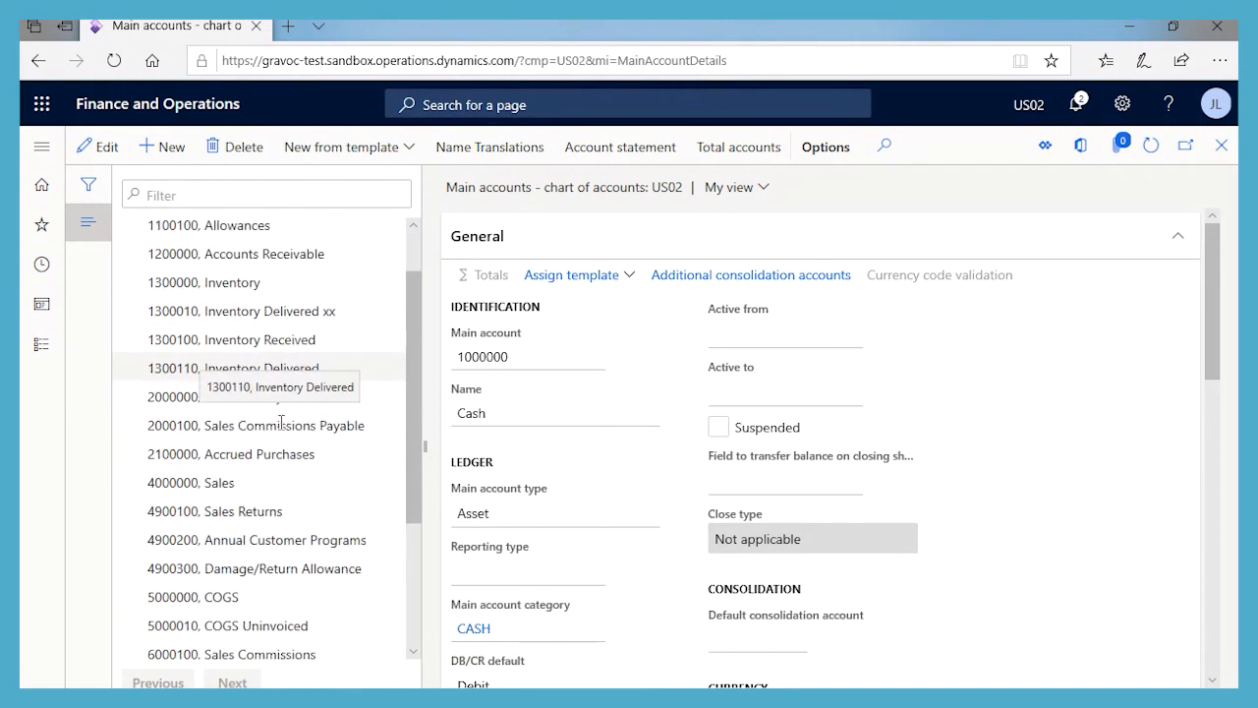
pyautogui.scroll(-1, 281, 422)
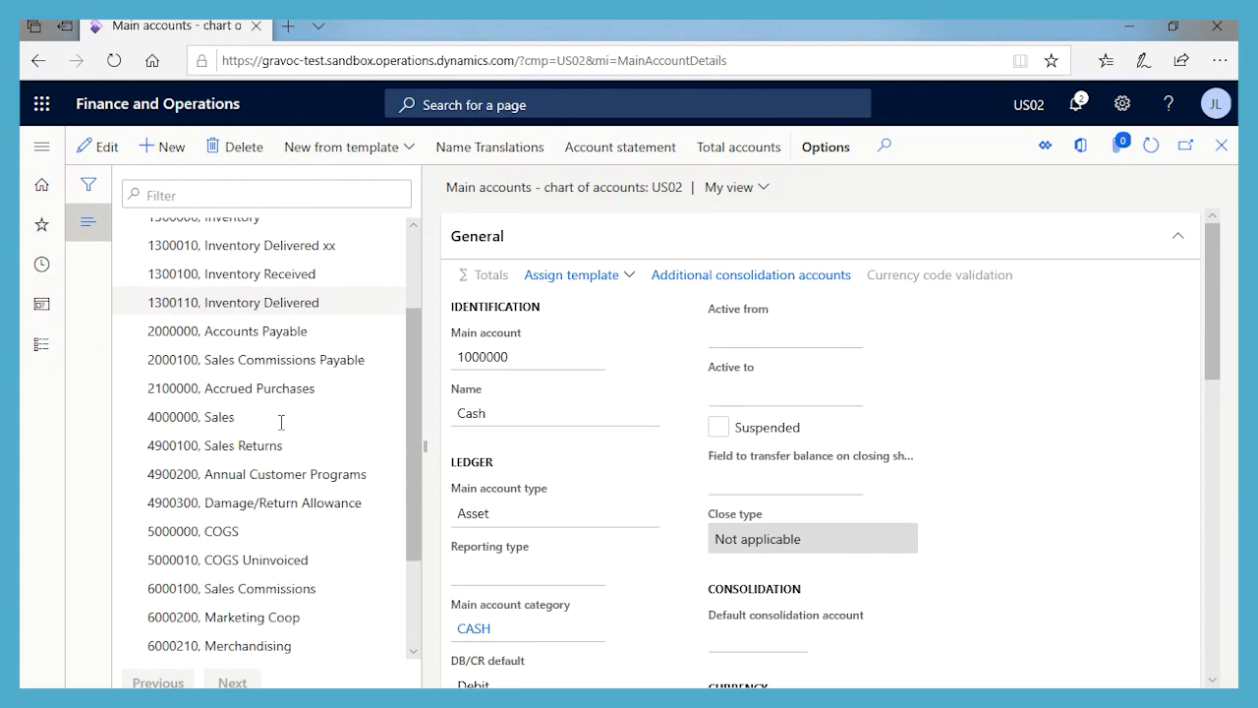
pyautogui.scroll(-2, 281, 423)
pyautogui.scroll(4, 281, 423)
pyautogui.scroll(-5, 281, 425)
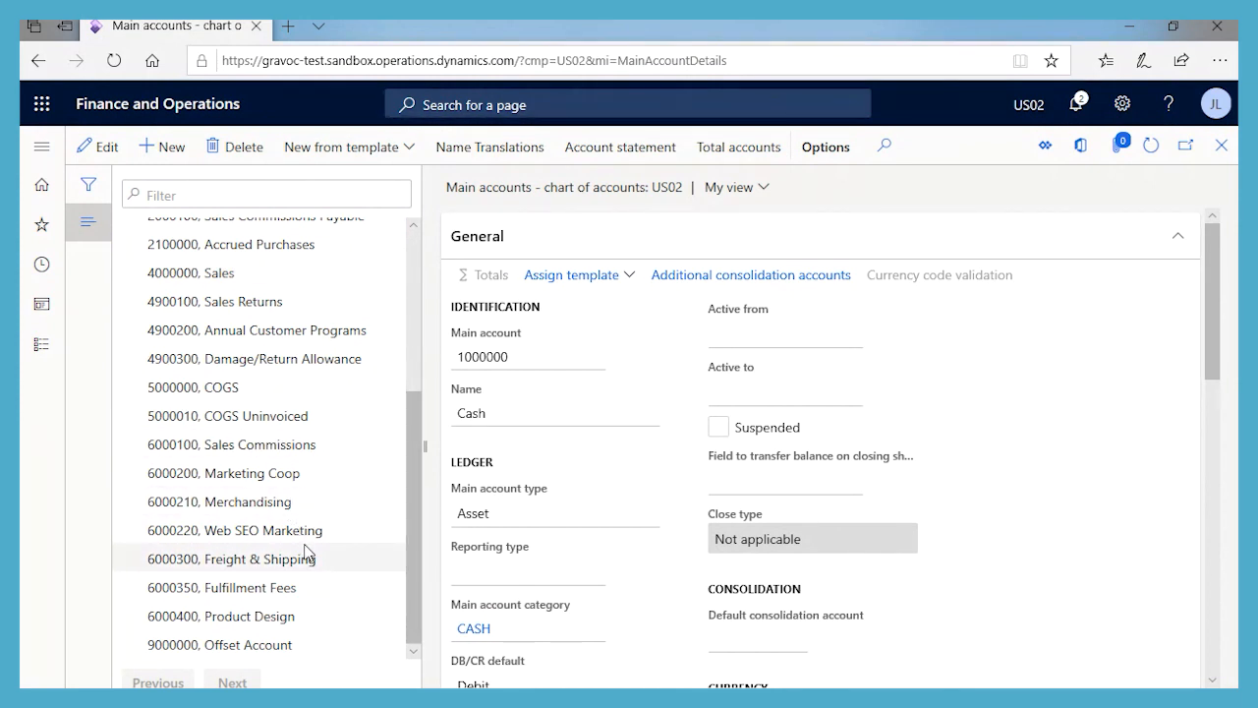
pyautogui.scroll(5, 304, 535)
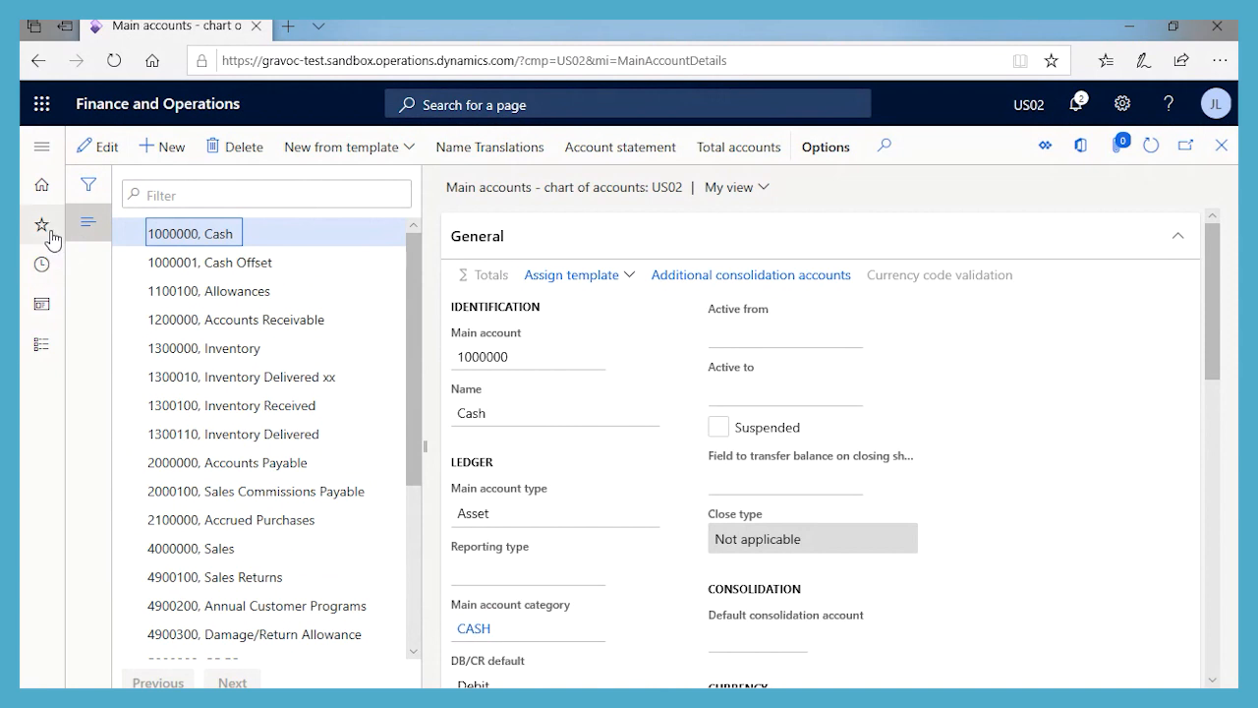
# Open the lines of the general journal "GL Journal Dimensions Demo" and examine the account segments of the inventory adjustment line.
pyautogui.click(45, 265)
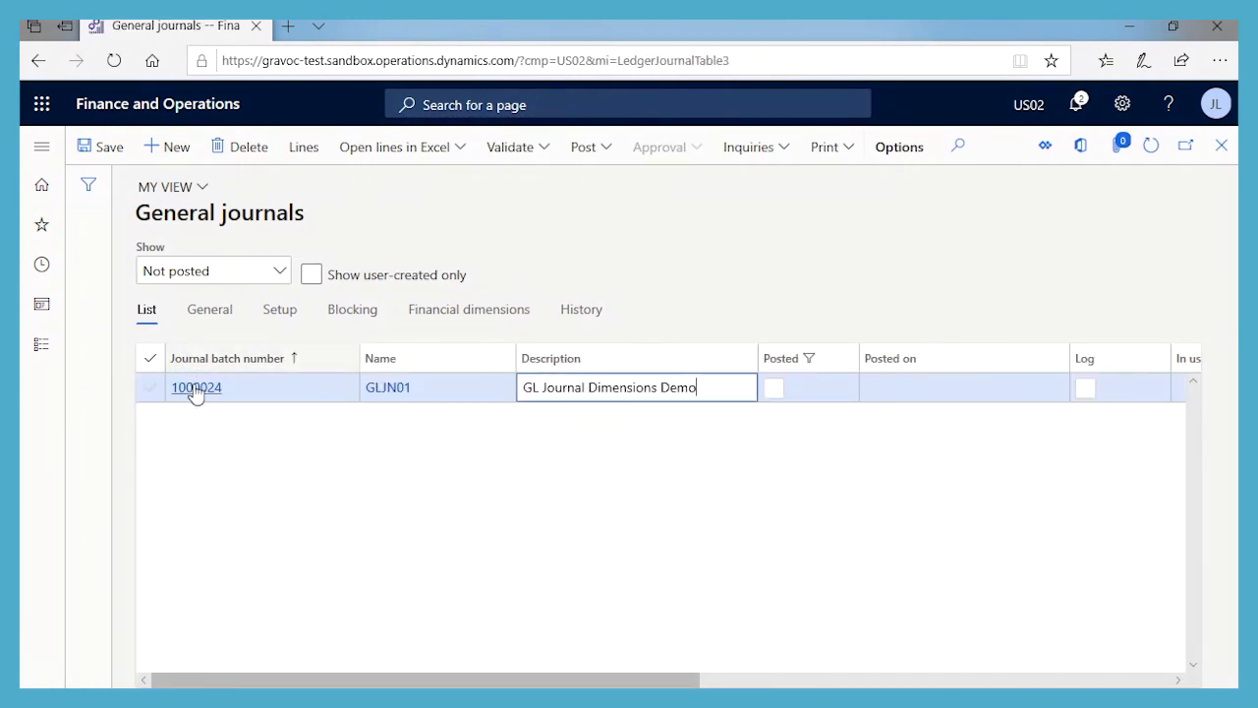
pyautogui.click(202, 389)
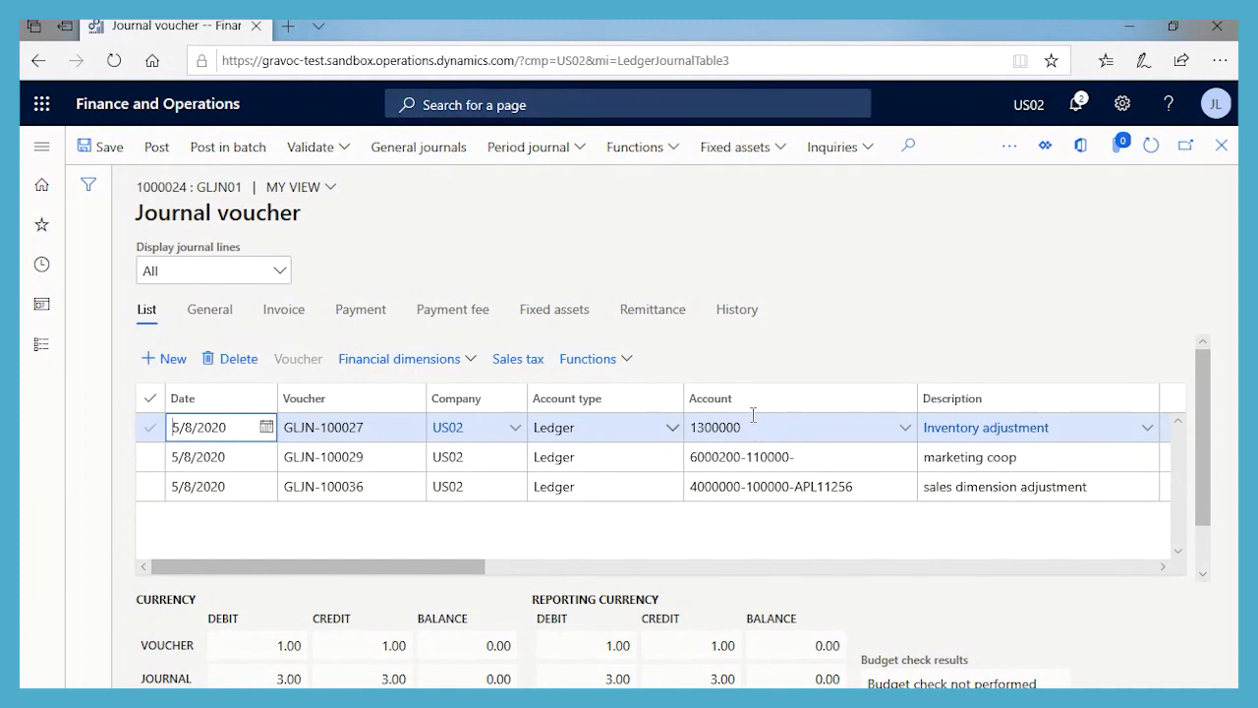
pyautogui.click(906, 437)
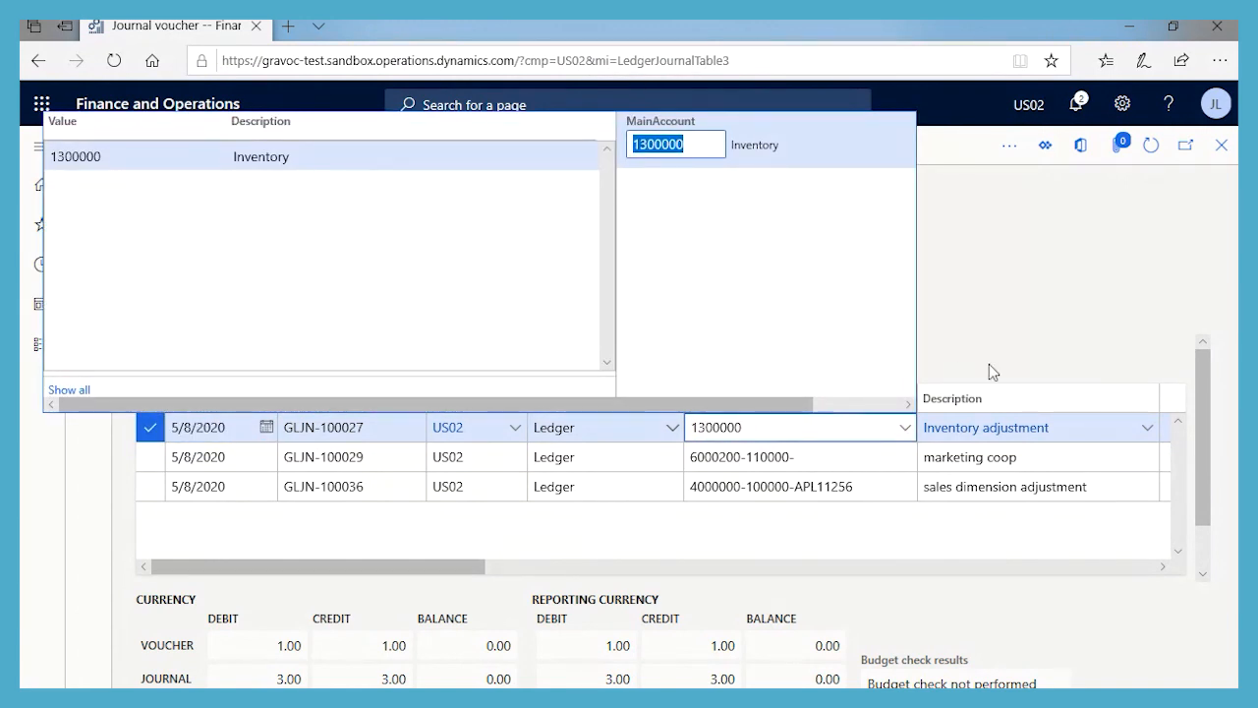
pyautogui.click(890, 454)
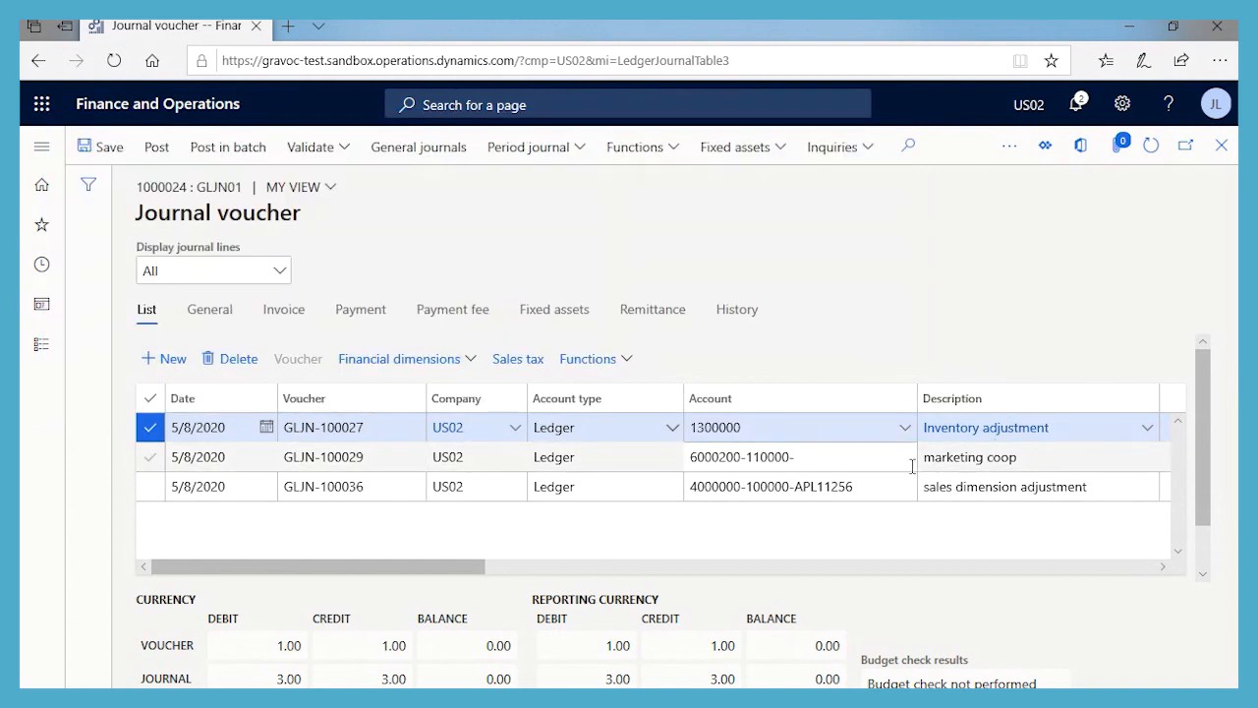
pyautogui.moveTo(916, 460)
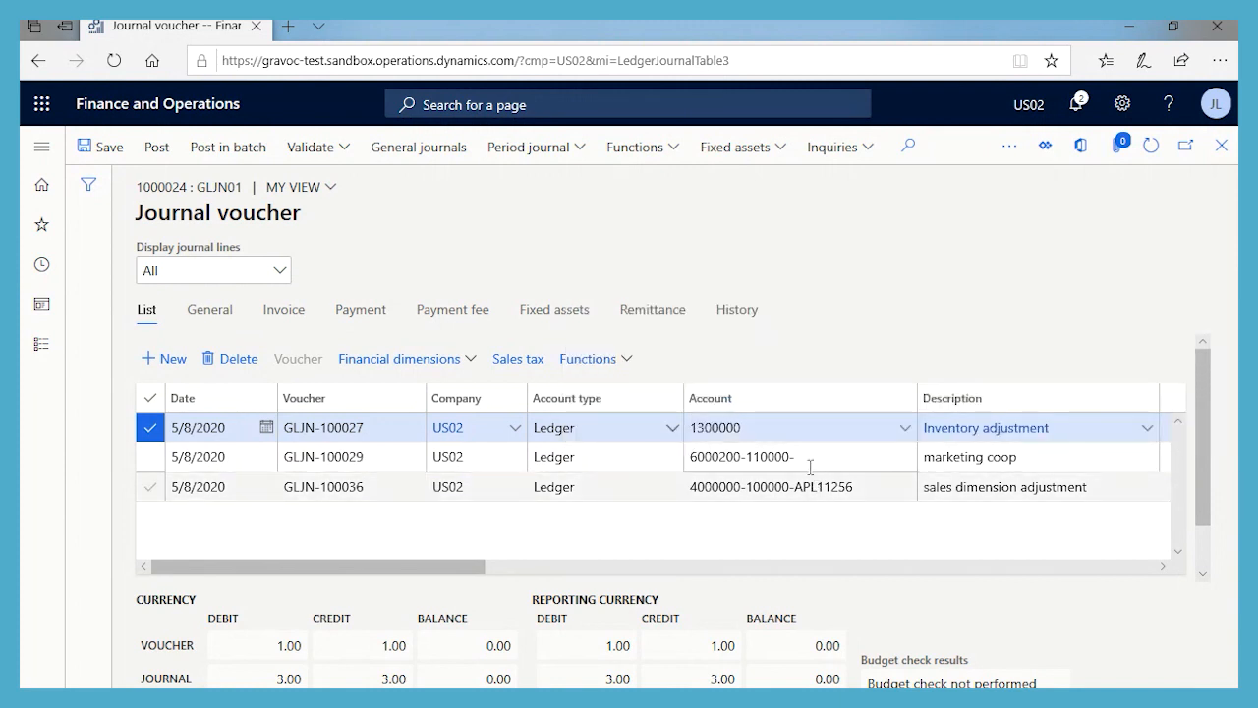
# Examine the Customer and Item segments of the account on the sales dimension adjustment line, and close the journal voucher.
pyautogui.click(910, 485)
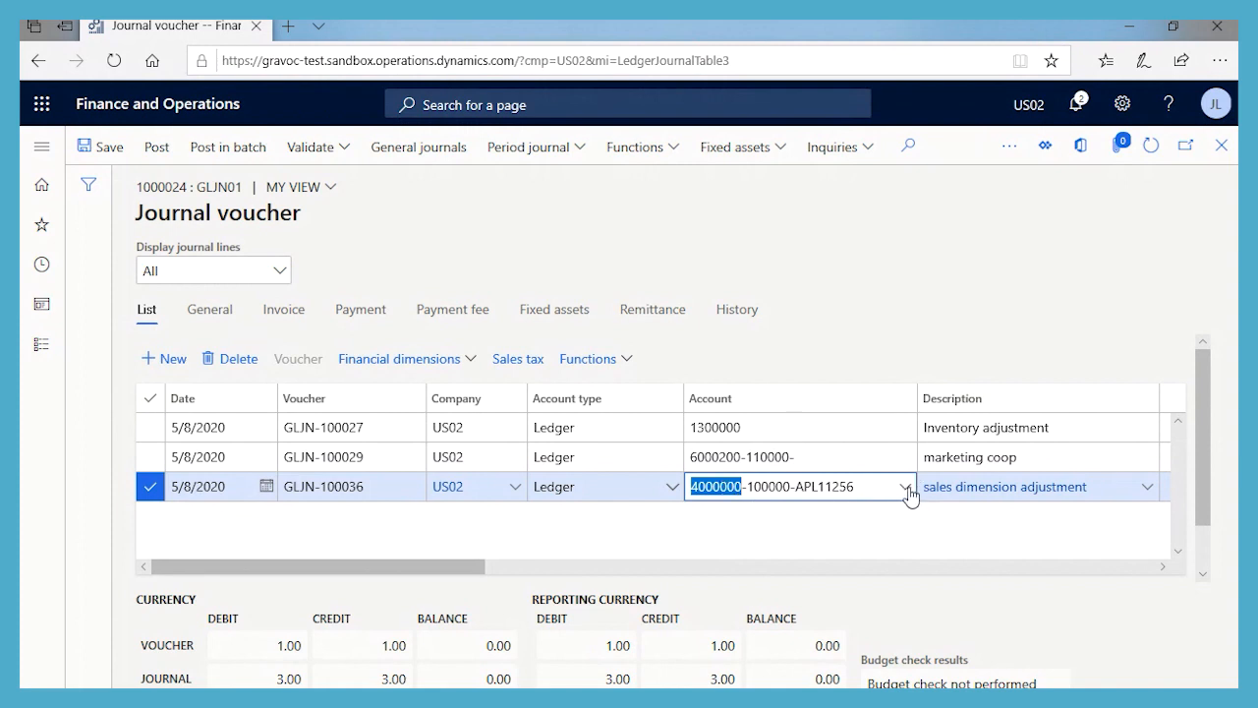
pyautogui.click(905, 487)
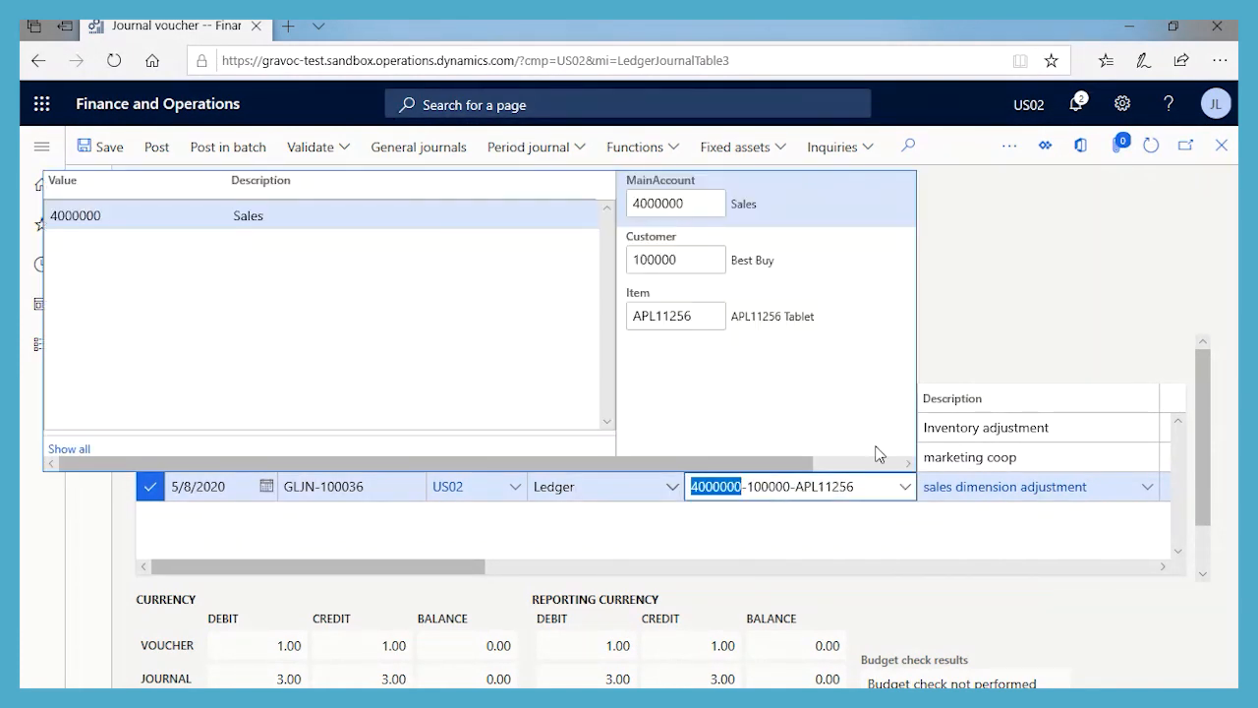
pyautogui.click(708, 258)
pyautogui.moveTo(708, 259); pyautogui.dragTo(629, 259)
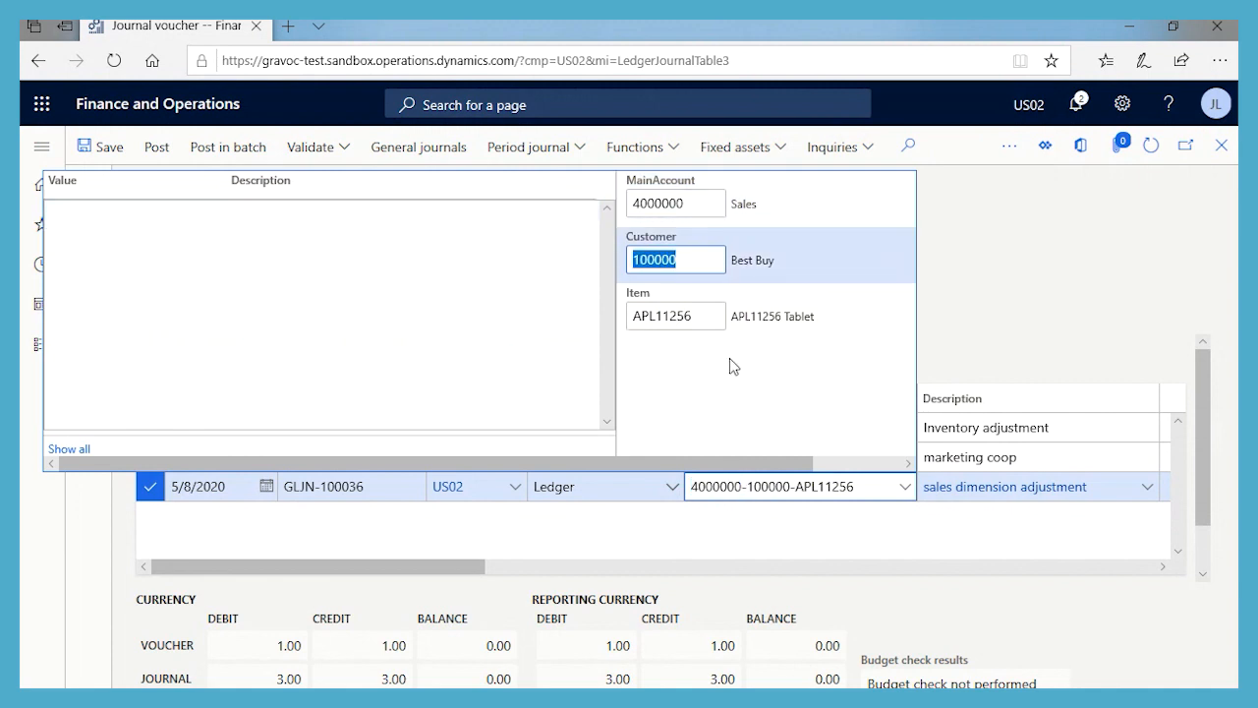
pyautogui.moveTo(708, 315); pyautogui.dragTo(633, 315)
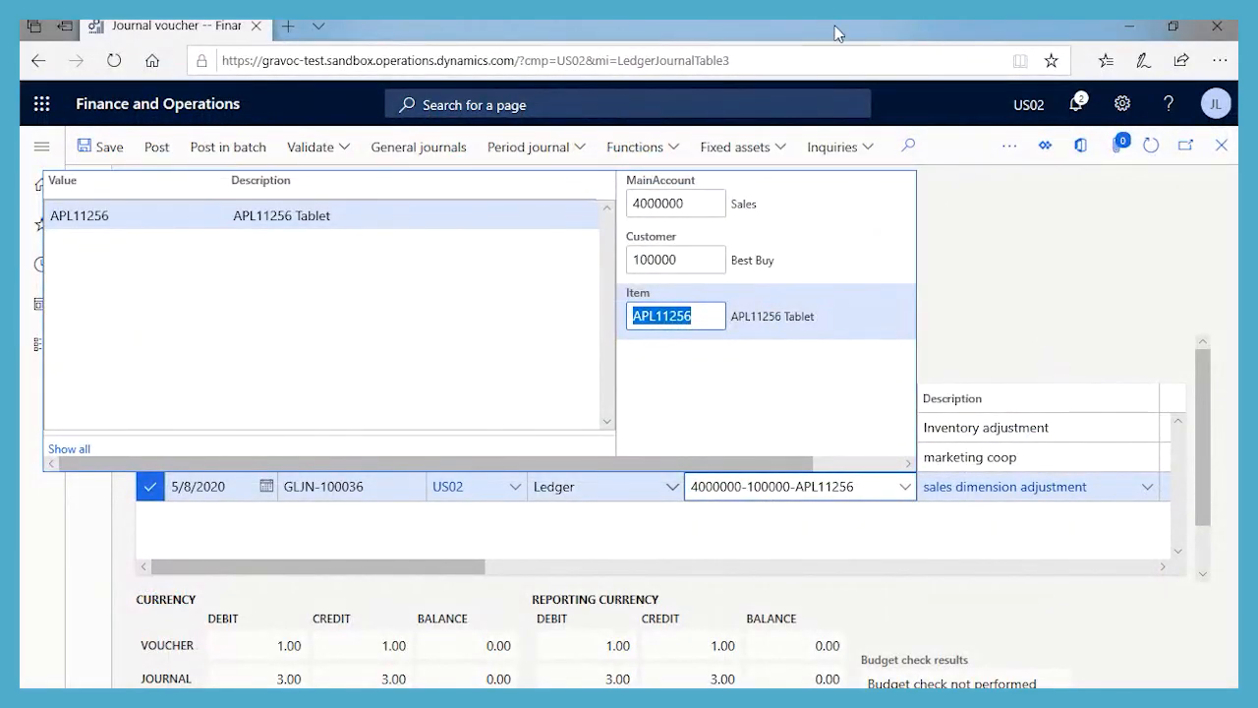
pyautogui.moveTo(1046, 247); pyautogui.dragTo(1170, 170)
pyautogui.click(1220, 148)
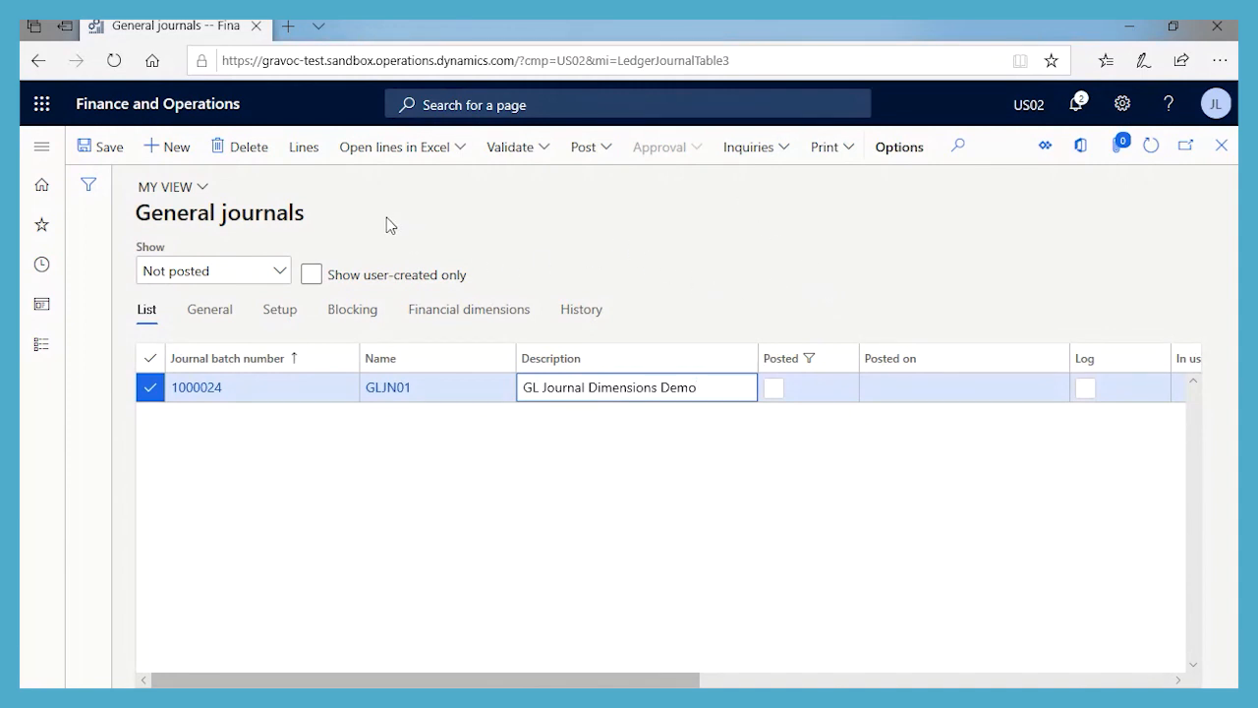
# Open the All customers list and review its columns, including segment, sales group, commission group and state.
pyautogui.click(43, 306)
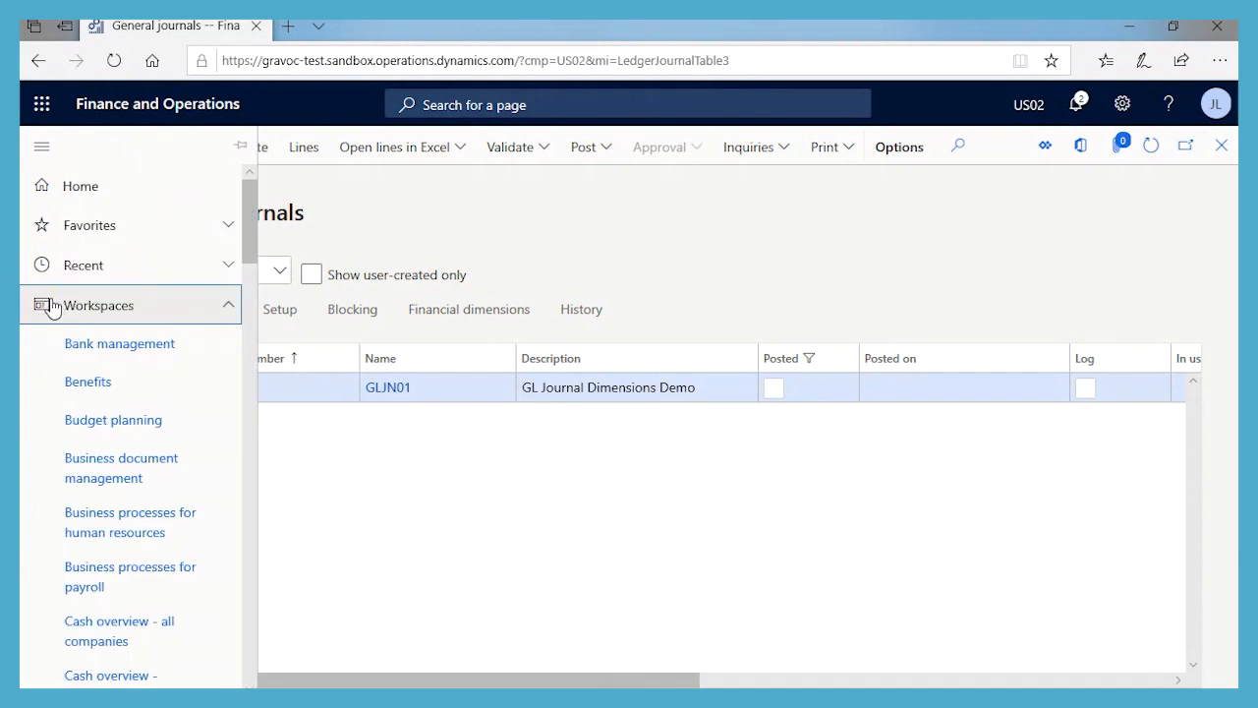
pyautogui.click(45, 305)
pyautogui.click(80, 278)
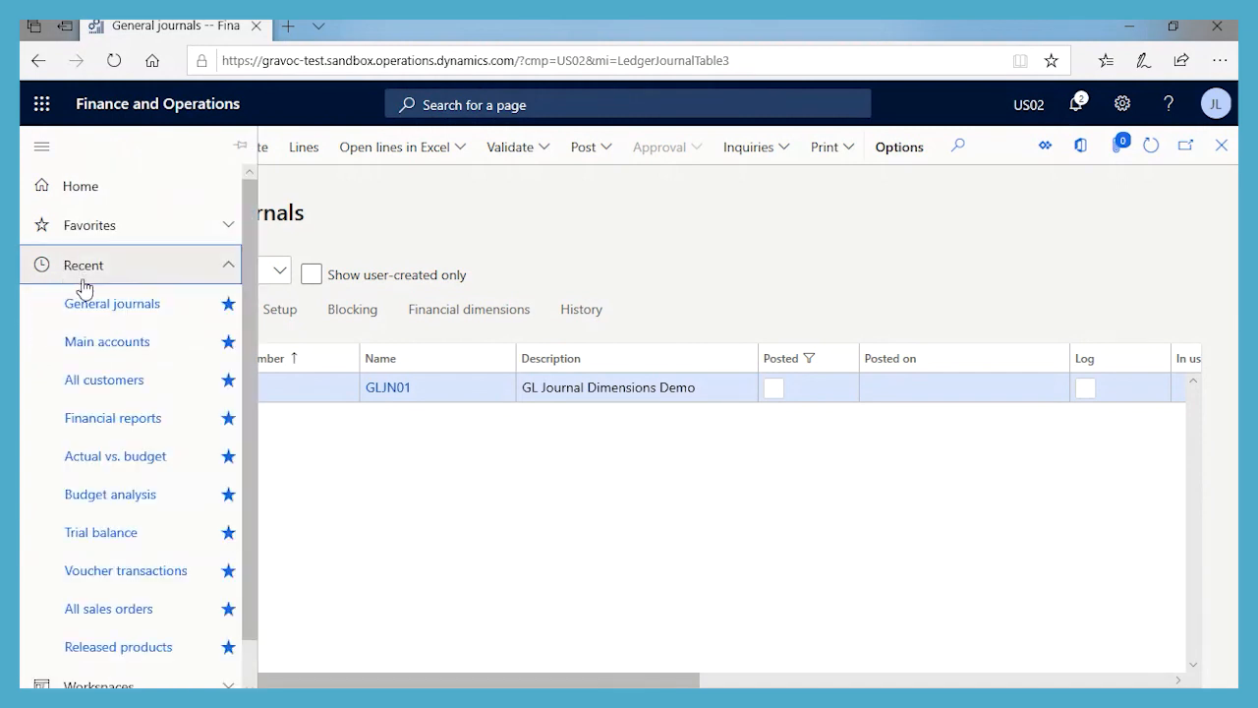
pyautogui.click(108, 381)
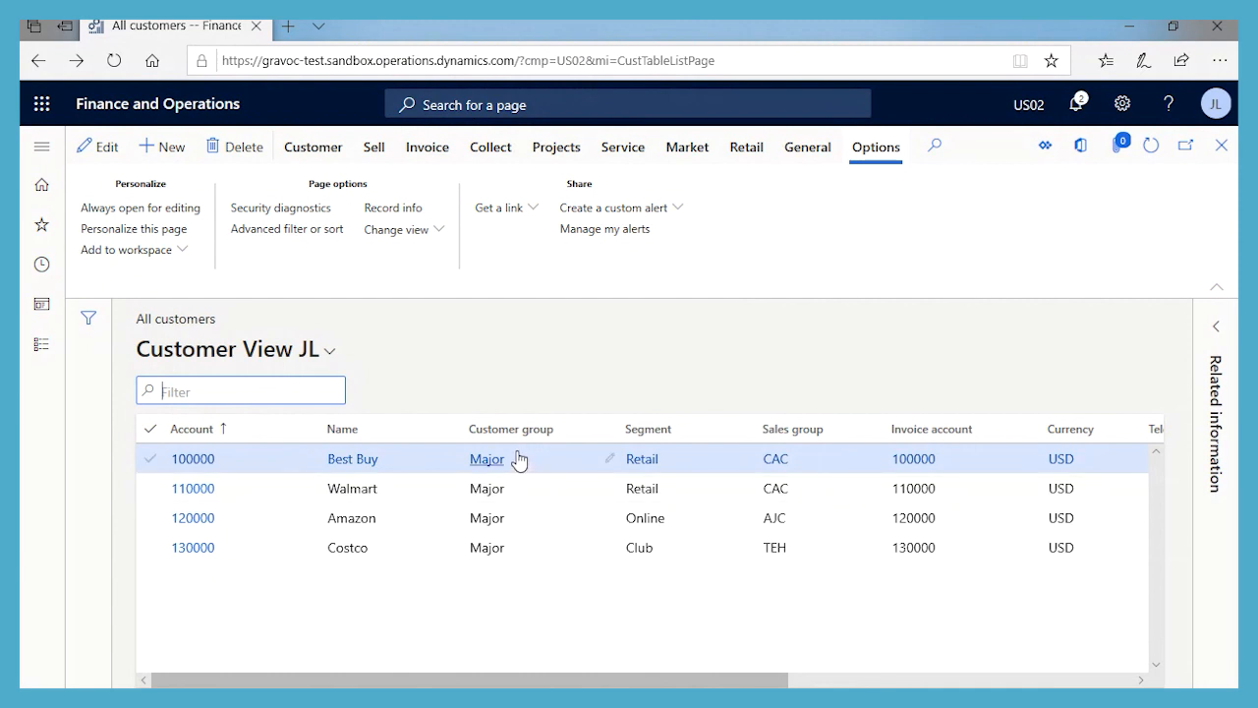
pyautogui.moveTo(519, 458)
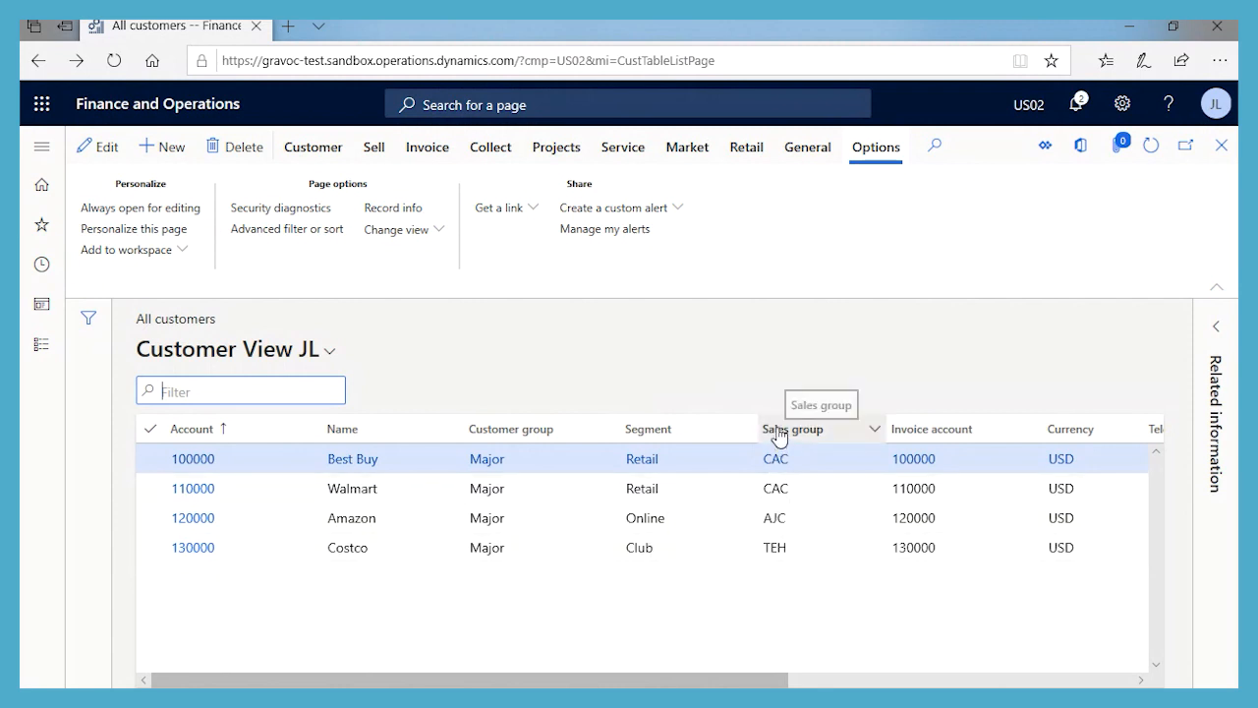
pyautogui.click(1130, 681)
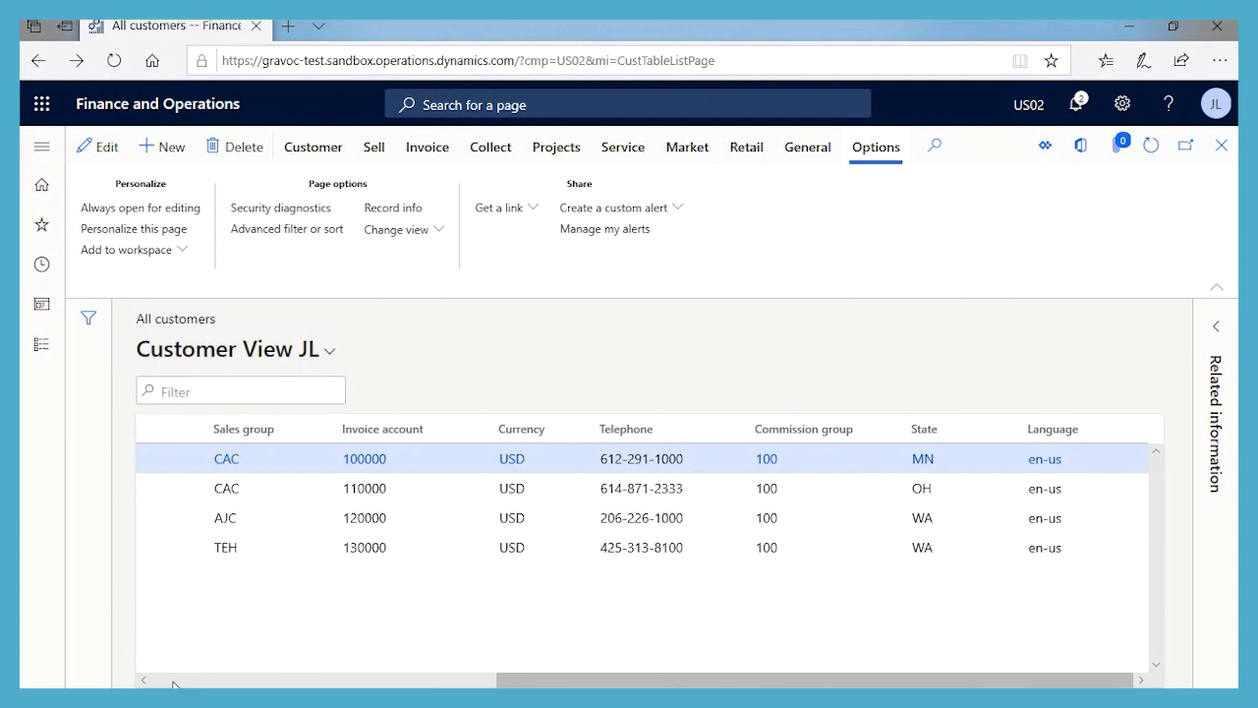
pyautogui.click(173, 681)
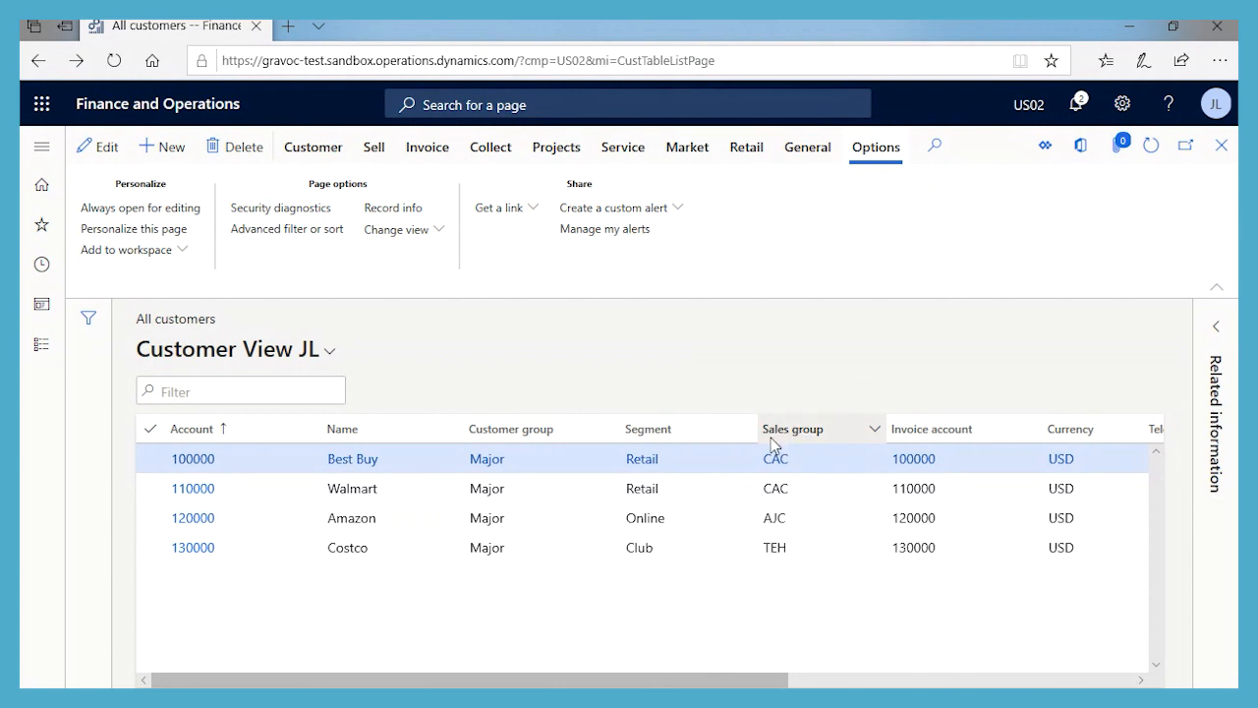
# Open the Best Buy customer record, examine its default financial dimensions, and close the customer pages back to the dashboard.
pyautogui.click(214, 449)
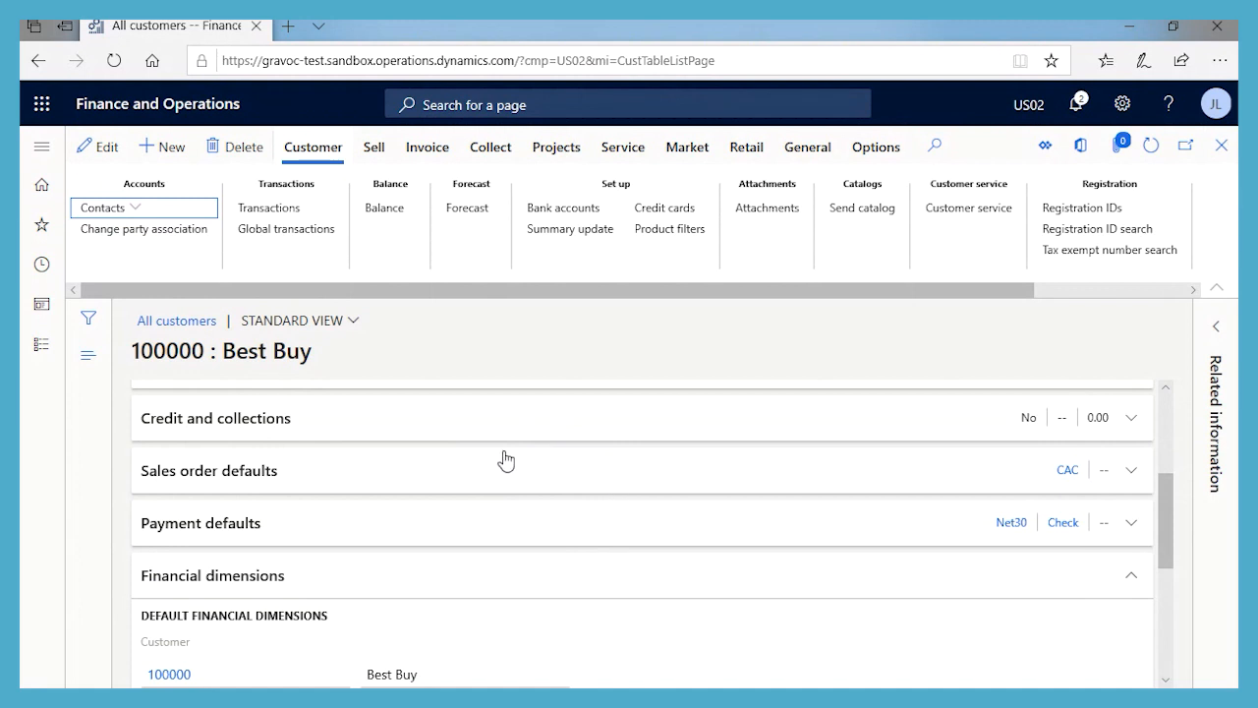
pyautogui.scroll(-1, 542, 504)
pyautogui.scroll(-2, 542, 504)
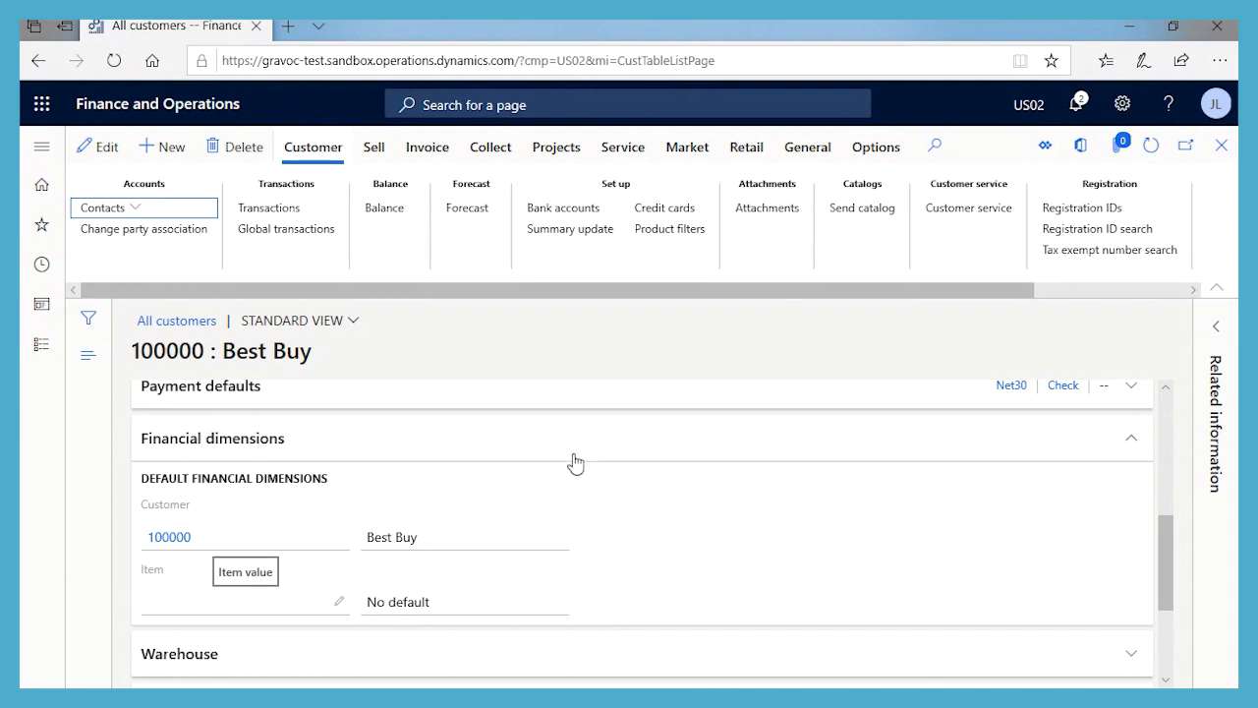
pyautogui.scroll(4, 564, 466)
pyautogui.click(1220, 149)
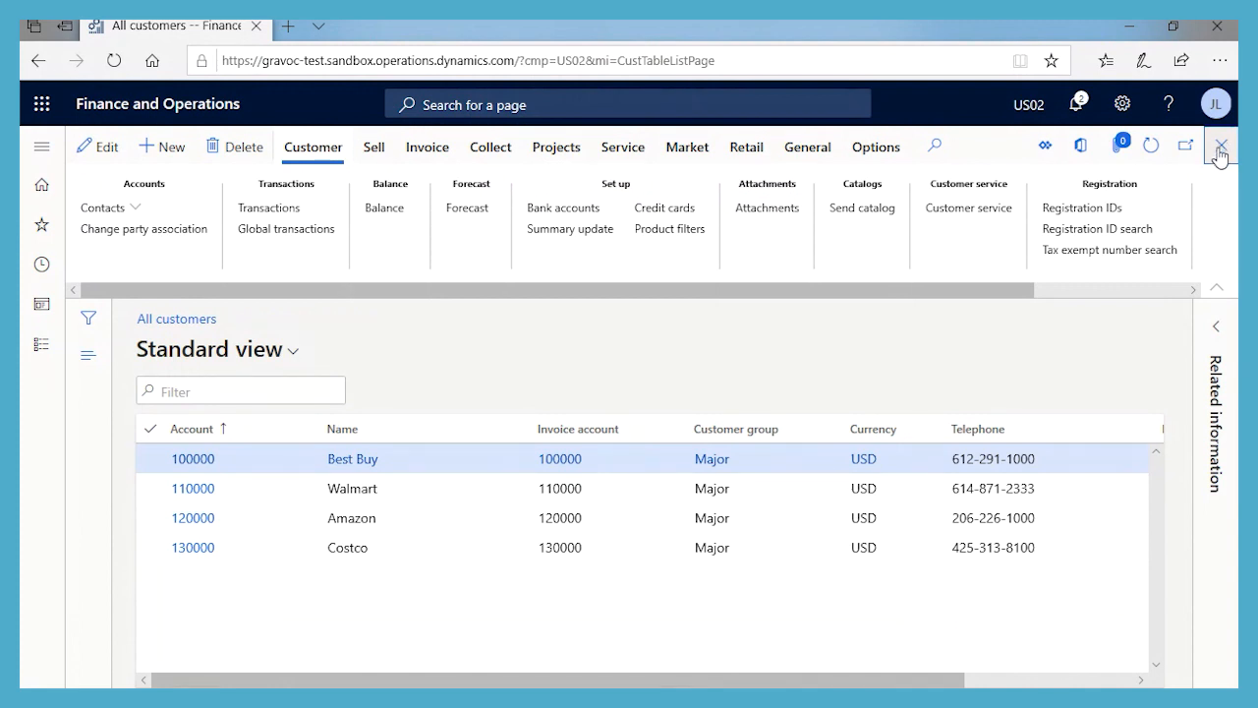
pyautogui.click(1219, 149)
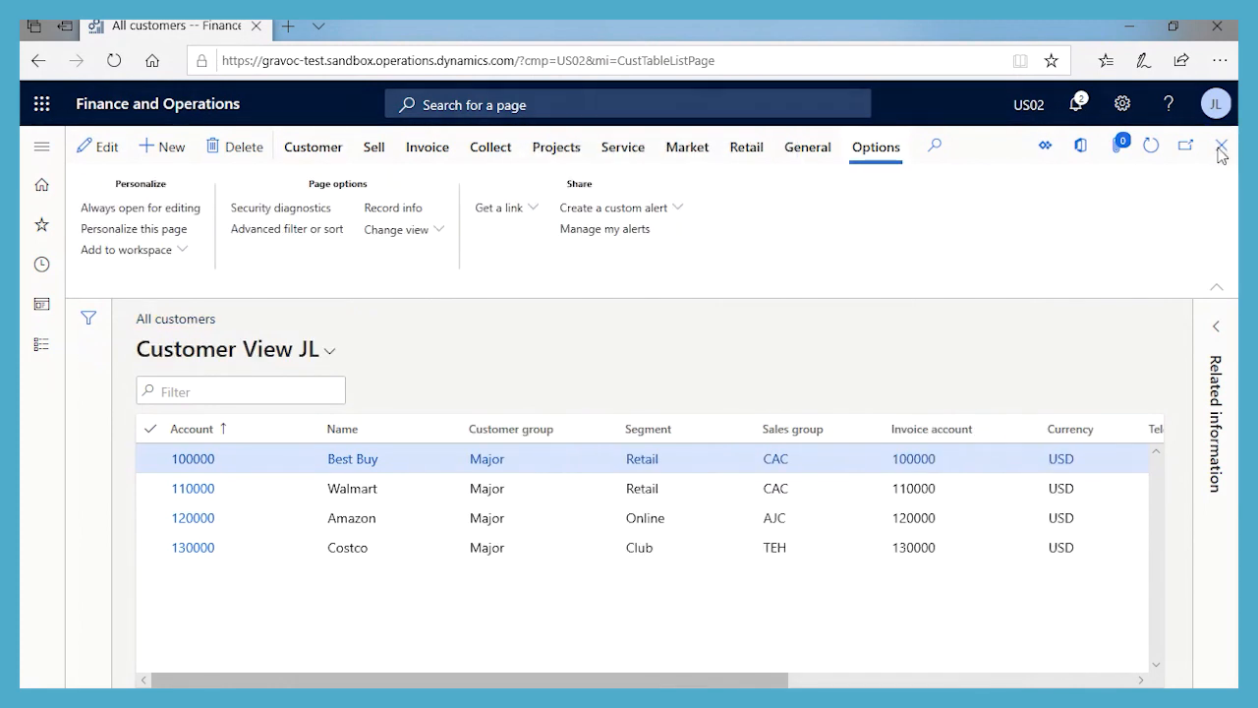
pyautogui.click(1219, 149)
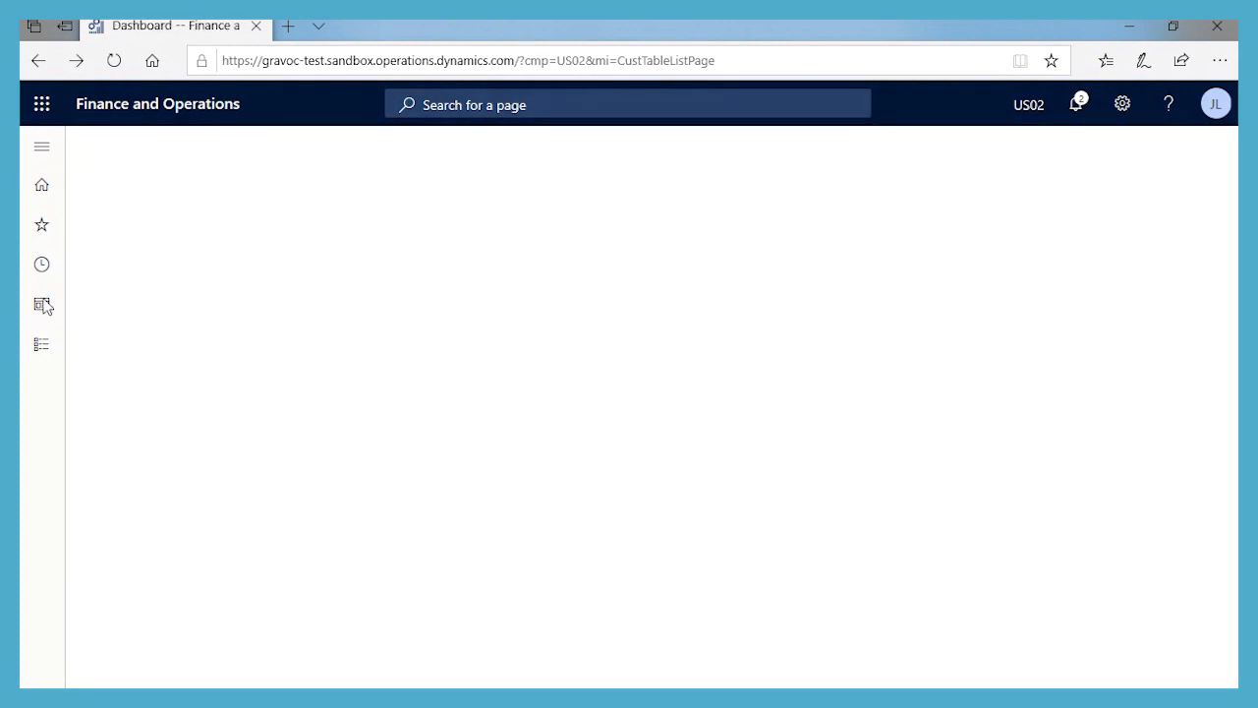
# Open the Released products list and review its vendor, category, buyer/product manager and product type columns.
pyautogui.click(47, 263)
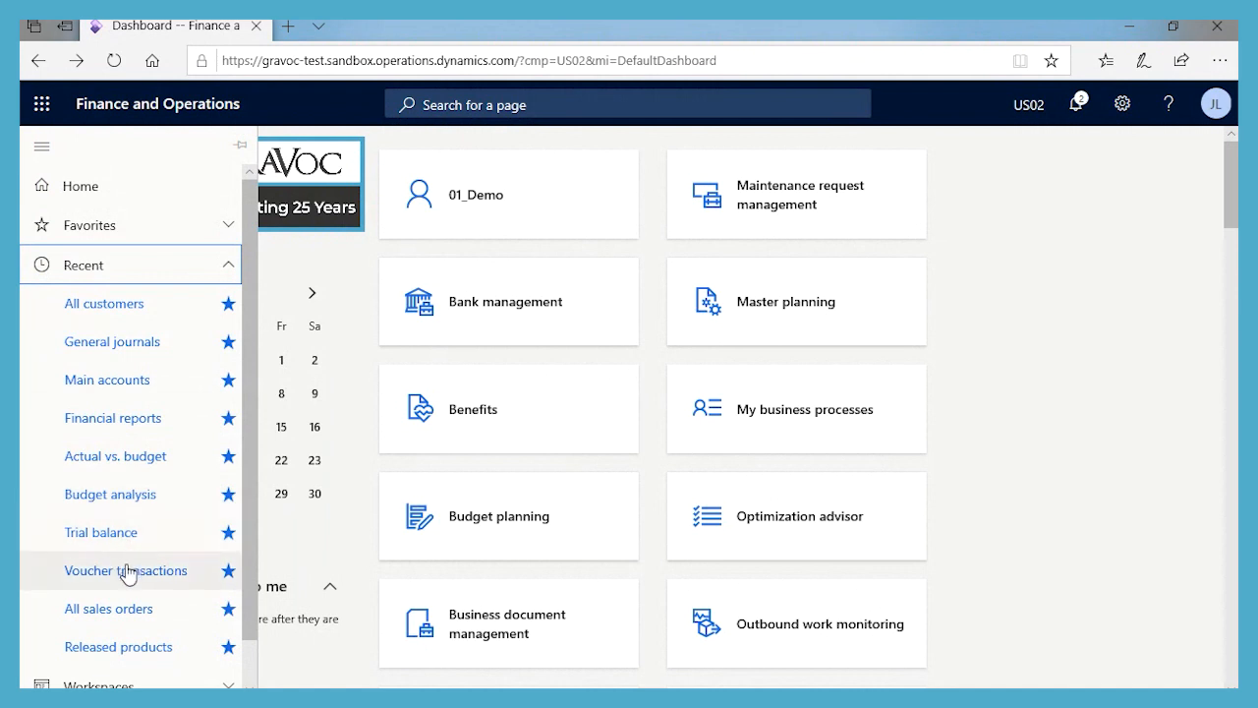
pyautogui.click(120, 649)
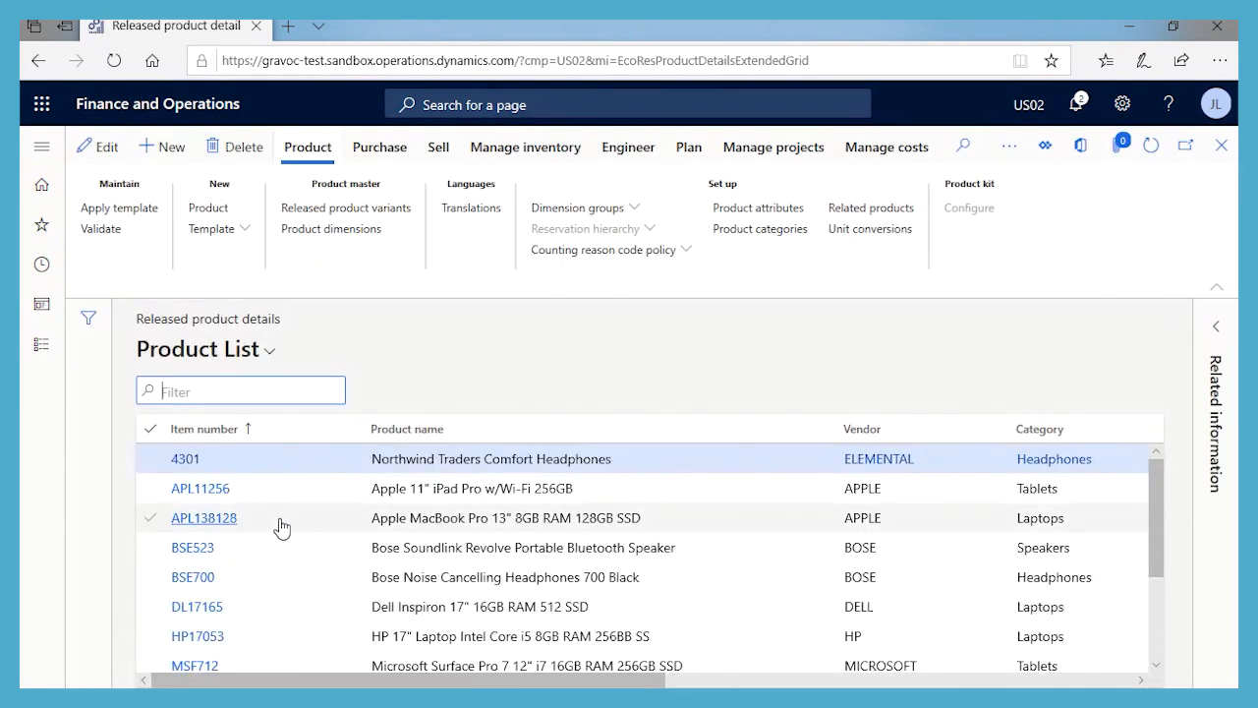
pyautogui.scroll(-3, 282, 528)
pyautogui.scroll(3, 281, 525)
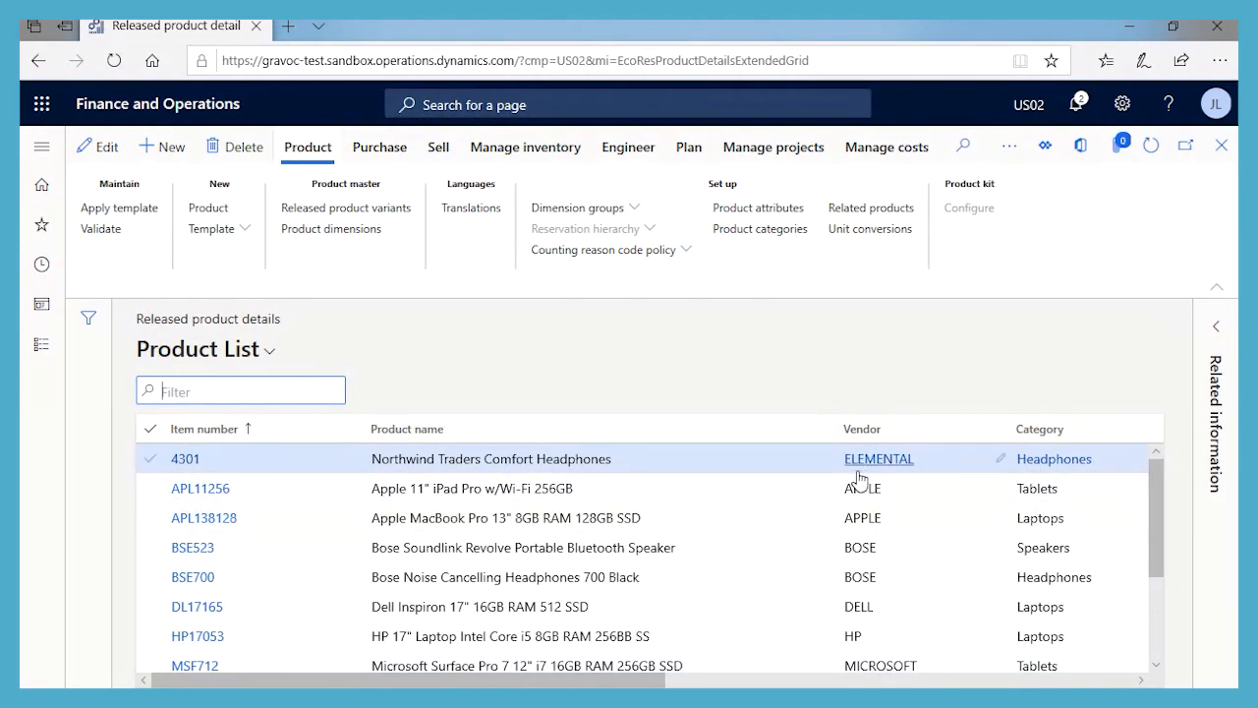
pyautogui.click(1128, 679)
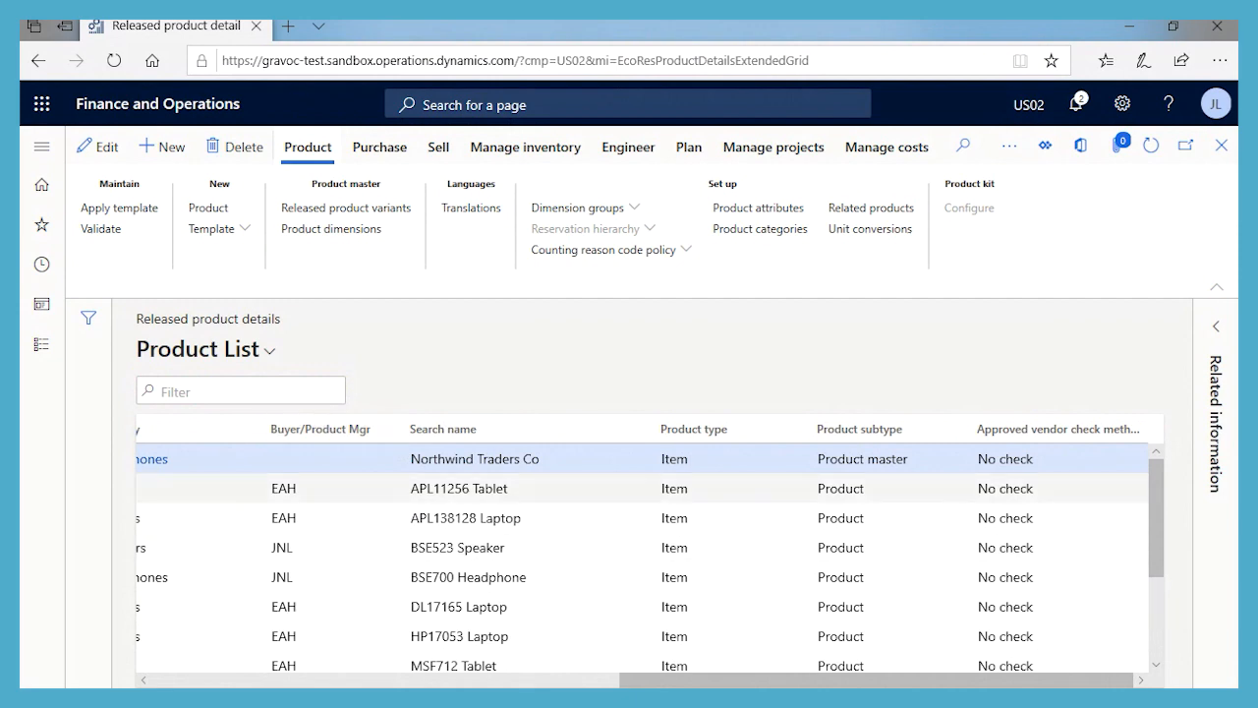
pyautogui.moveTo(685, 685); pyautogui.dragTo(594, 685)
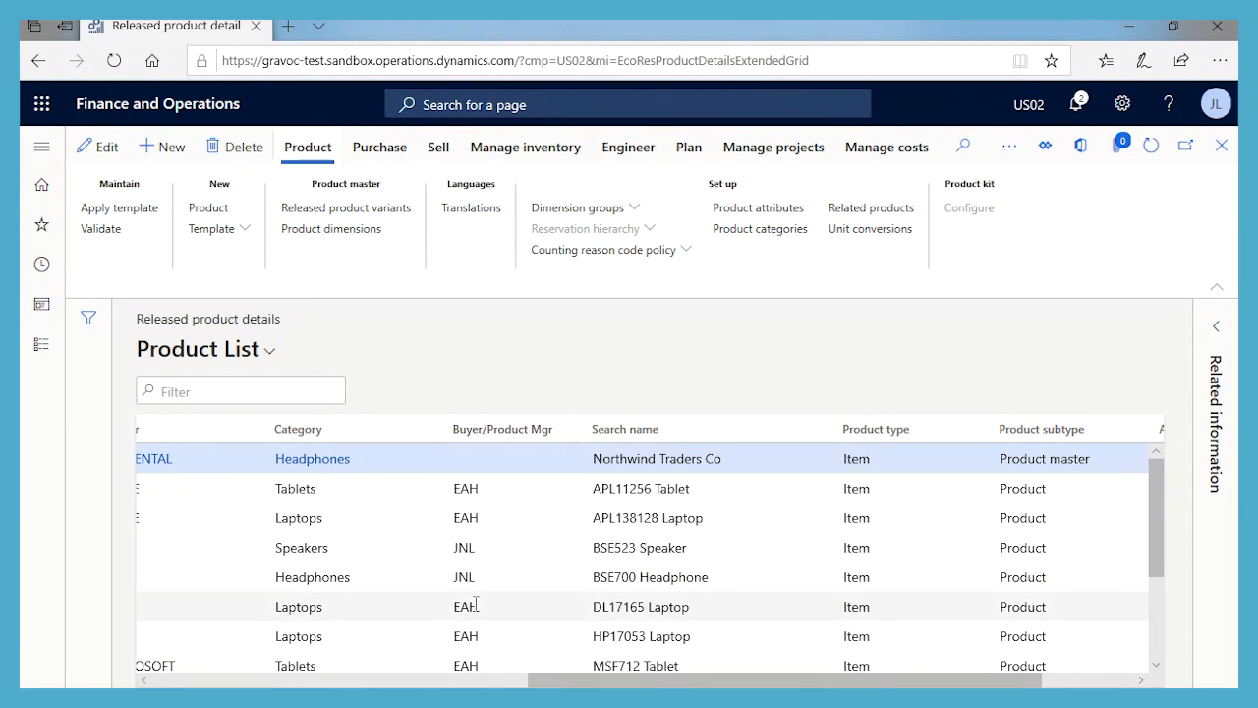
pyautogui.moveTo(476, 604)
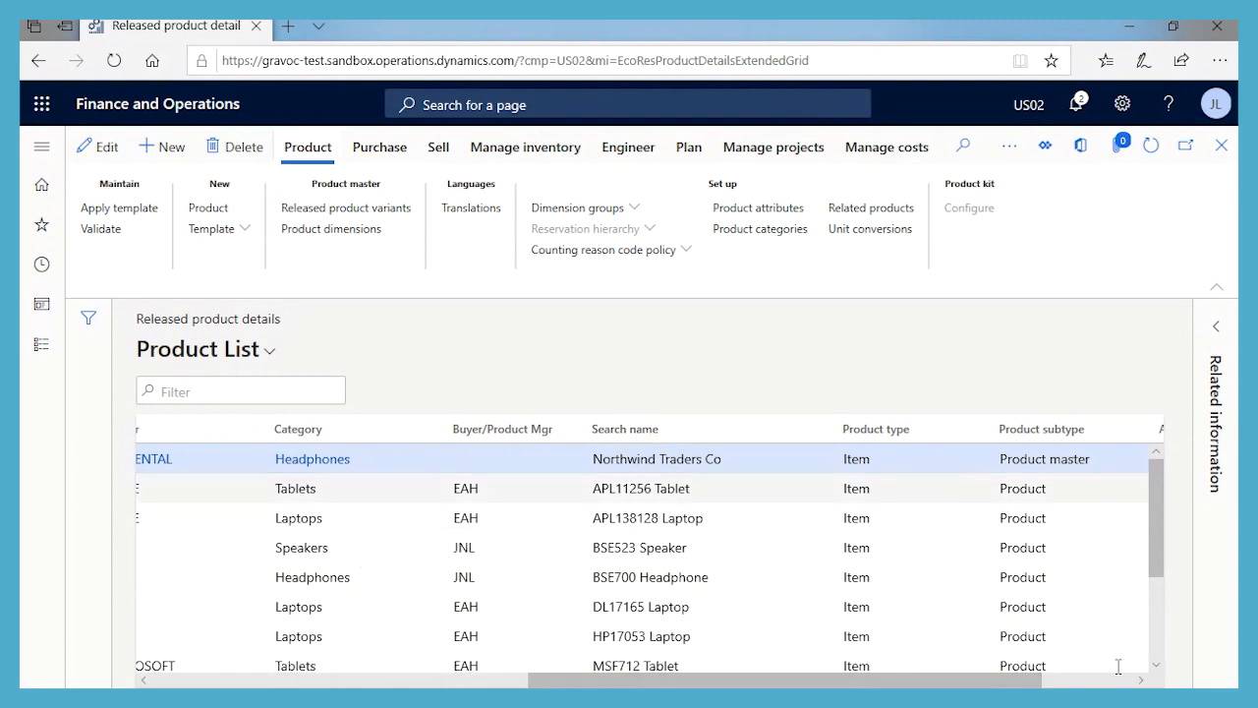
pyautogui.hscroll(-5, 267, 617)
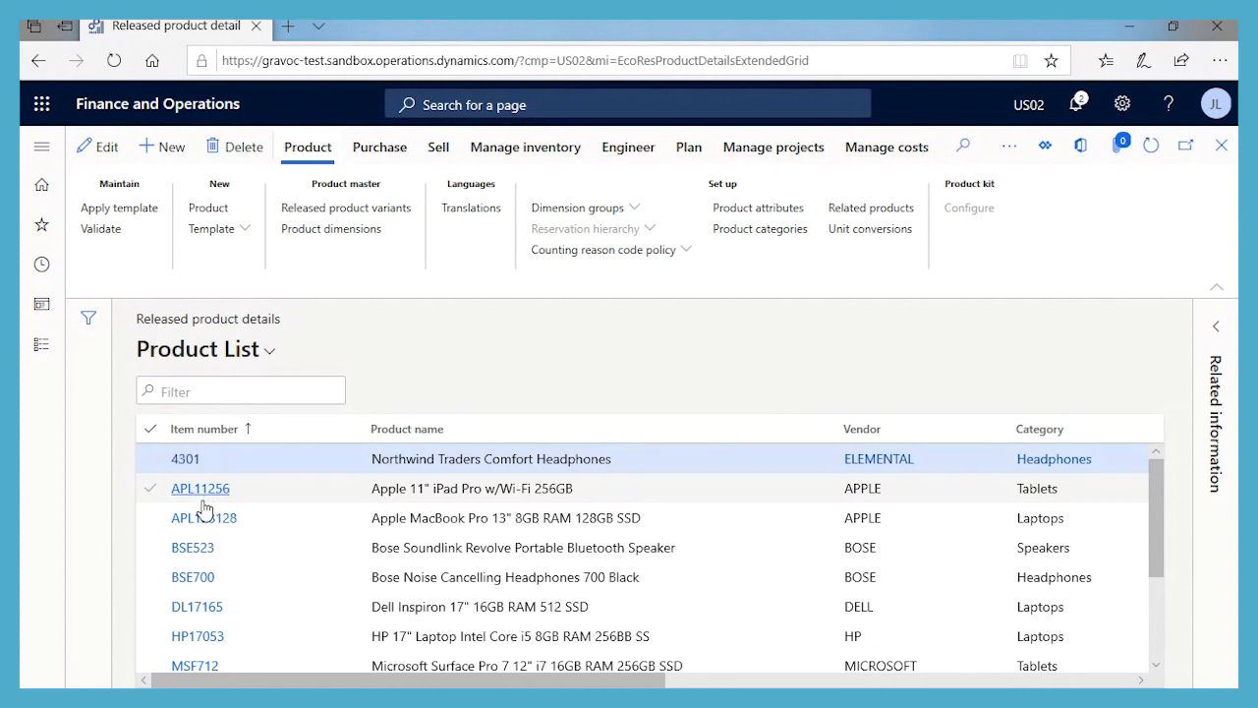
# Open the released product APL11256 and examine its default financial dimensions.
pyautogui.click(203, 501)
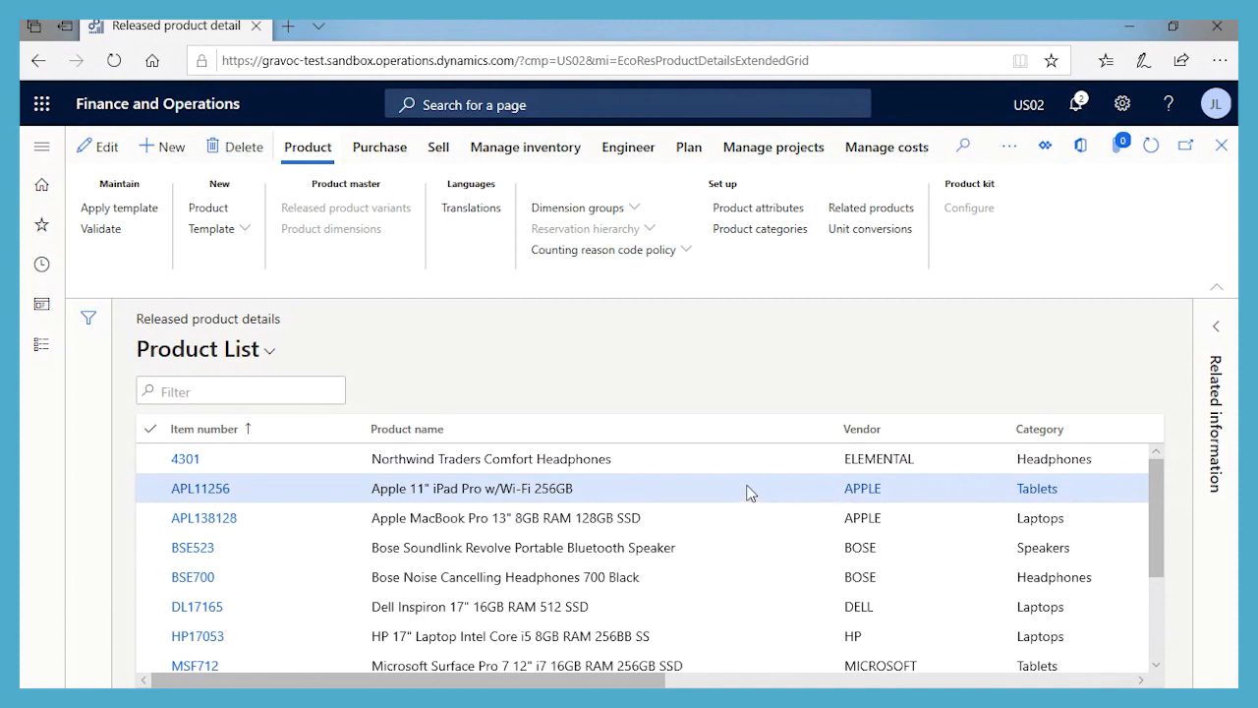
pyautogui.click(202, 487)
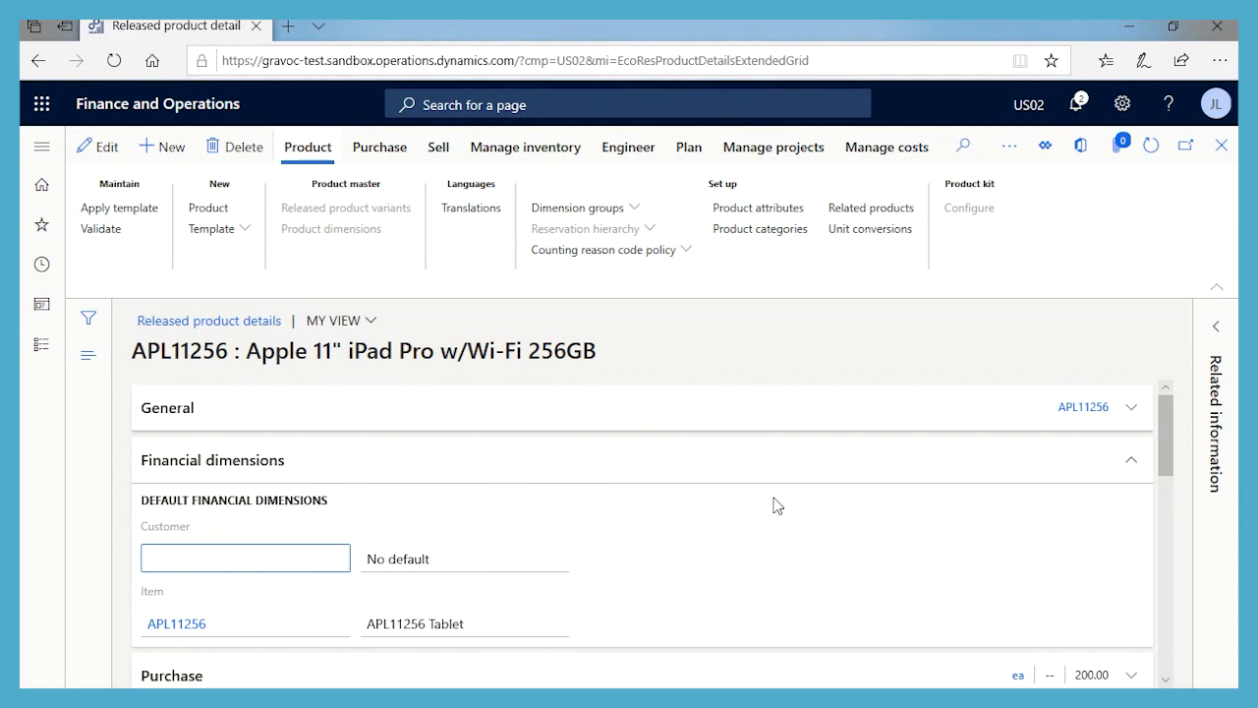
pyautogui.scroll(-1, 773, 503)
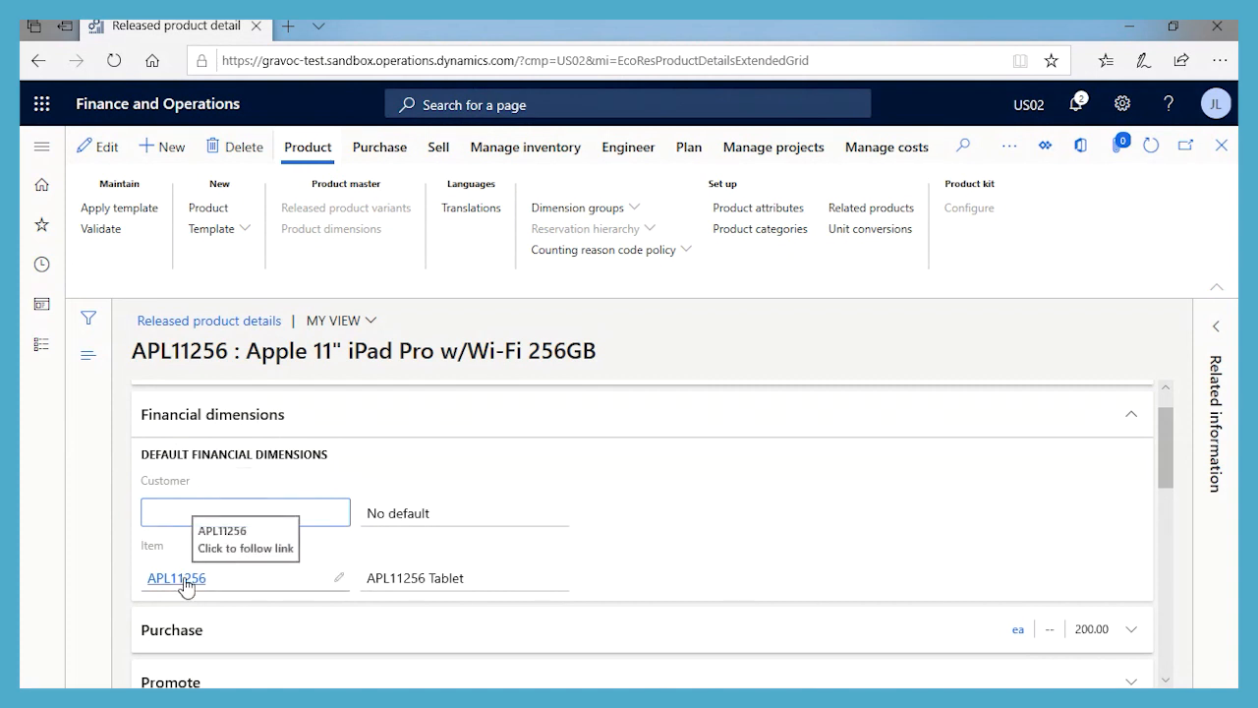
# Close the APL11256 product details and open the All sales orders list from the recently visited pages.
pyautogui.scroll(1, 1033, 407)
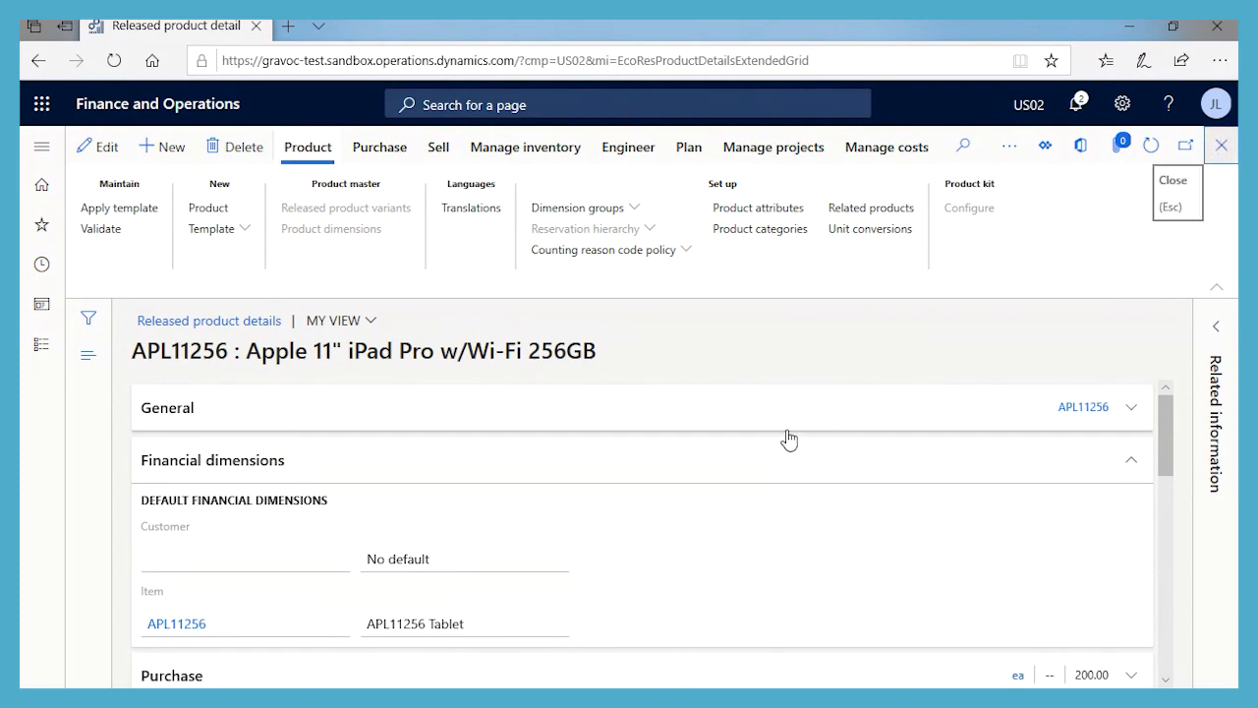
pyautogui.press('Escape')
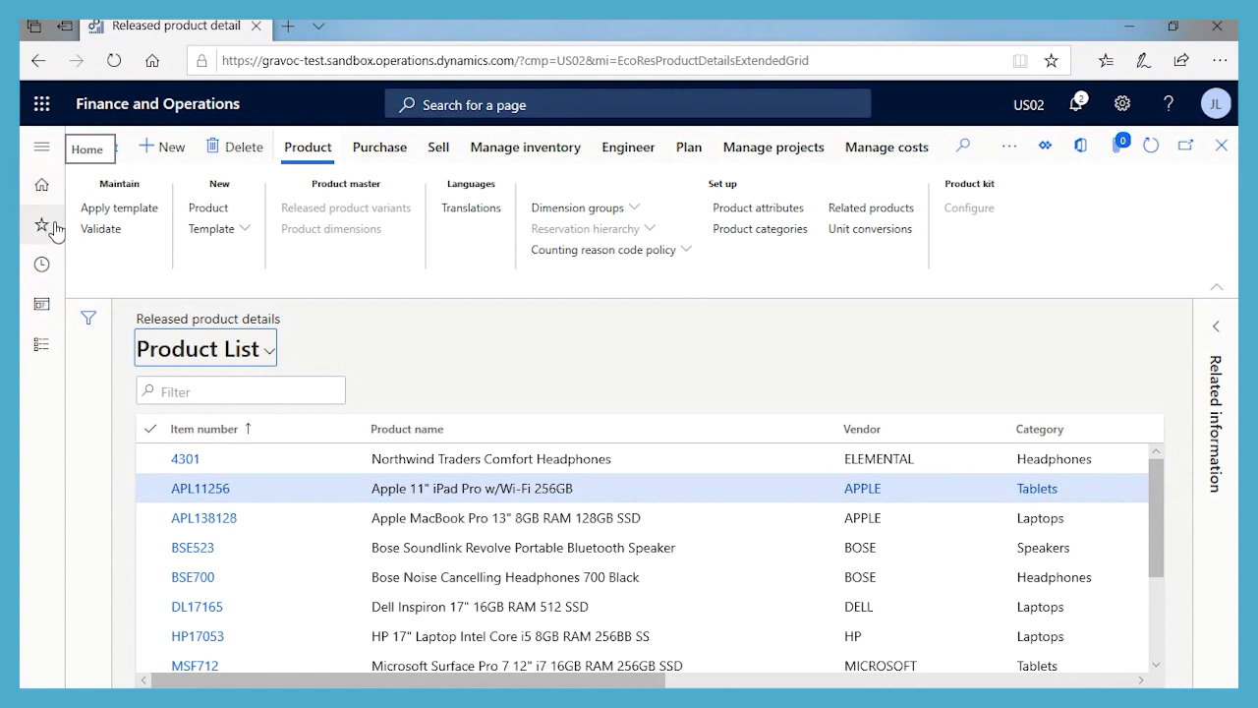
pyautogui.click(57, 320)
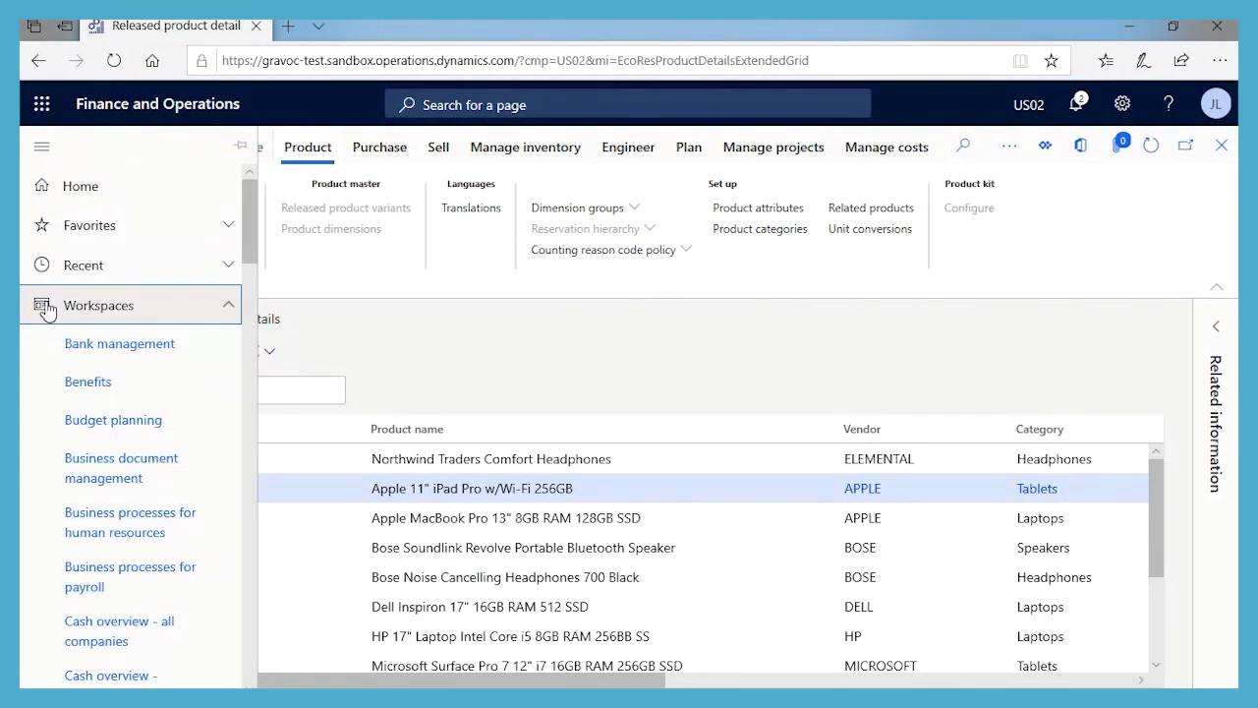
pyautogui.click(74, 305)
pyautogui.click(77, 234)
pyautogui.scroll(-5, 154, 471)
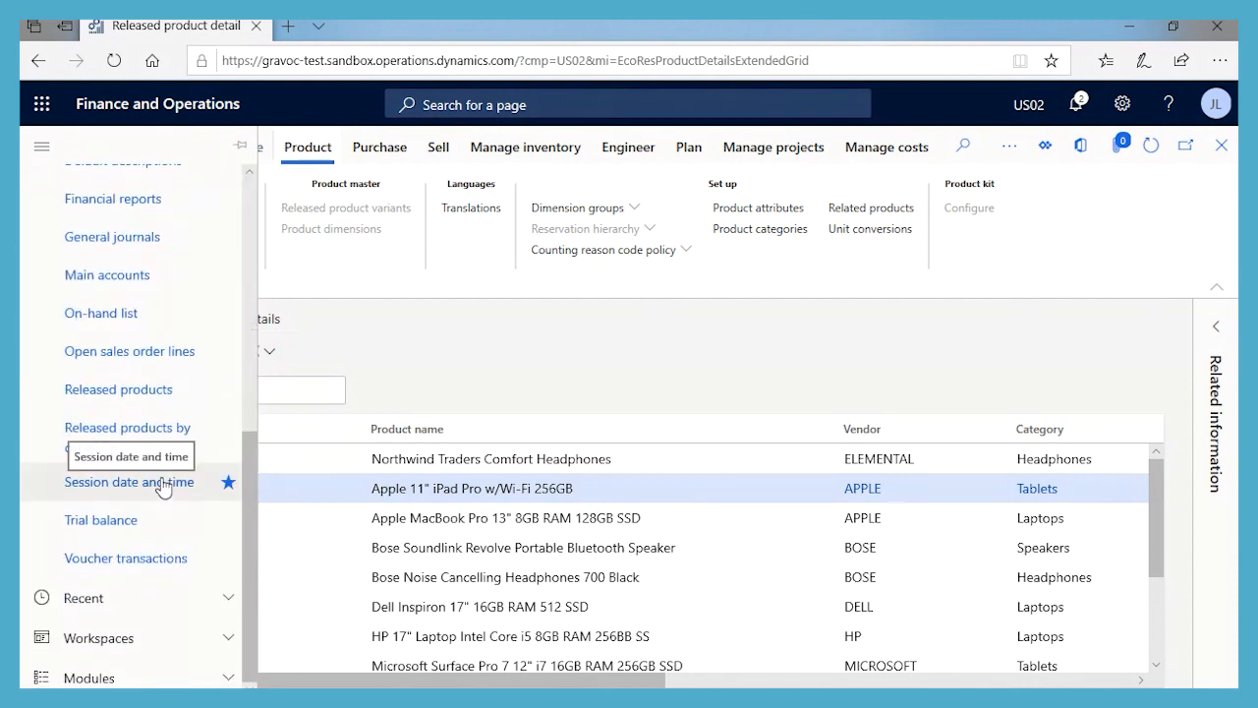
pyautogui.scroll(5, 157, 476)
pyautogui.click(102, 236)
pyautogui.click(90, 264)
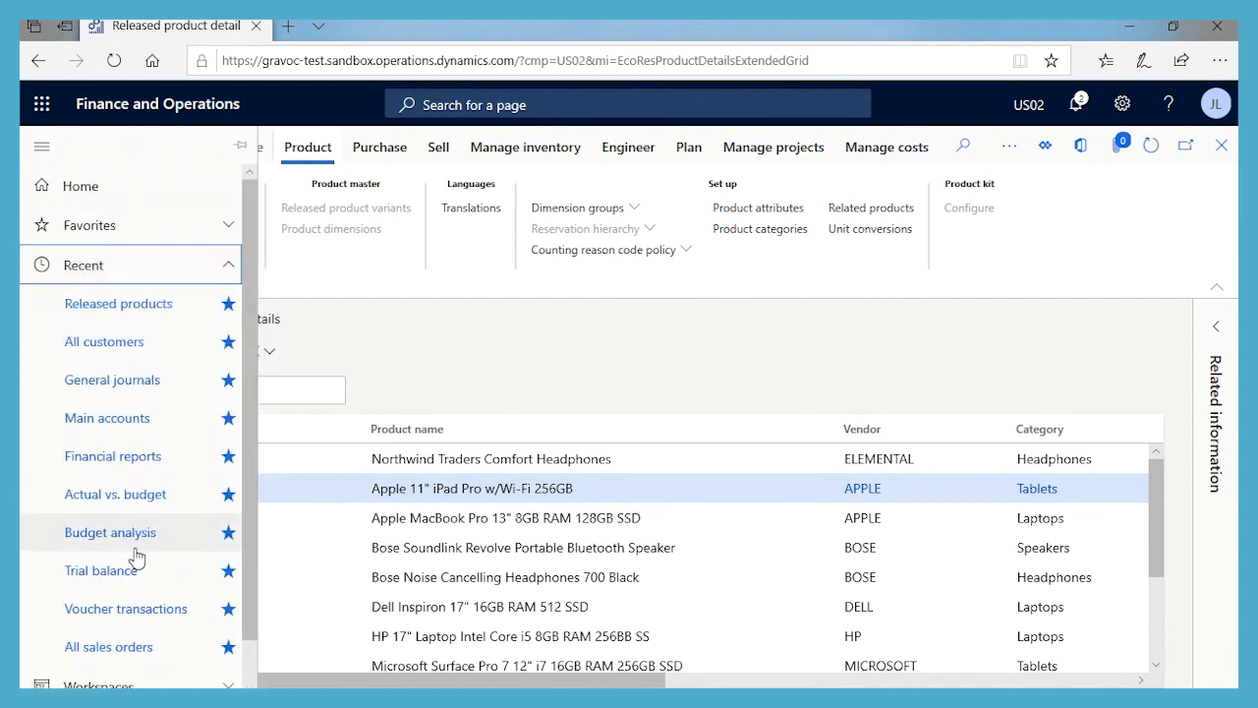
pyautogui.scroll(-1, 134, 541)
pyautogui.click(132, 599)
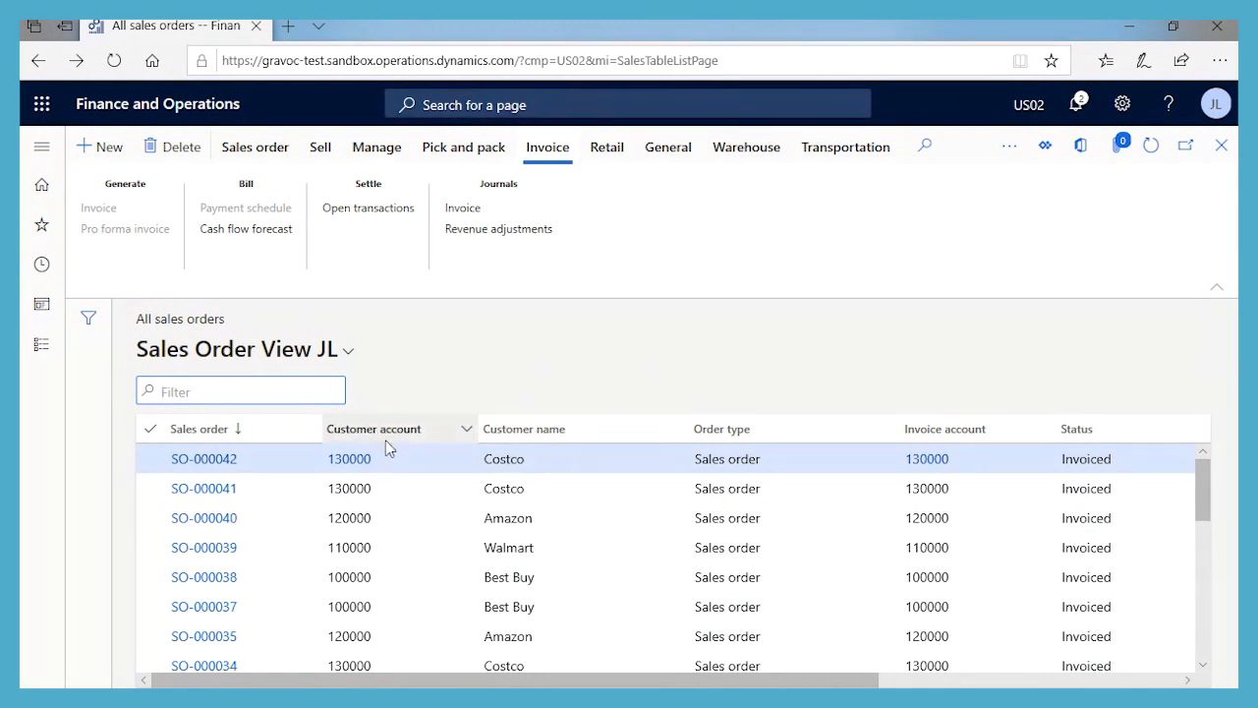
# Open the first-listed Best Buy sales order and review its lines' items, sales categories, quantities, prices, net amounts and estimated margins.
pyautogui.click(216, 581)
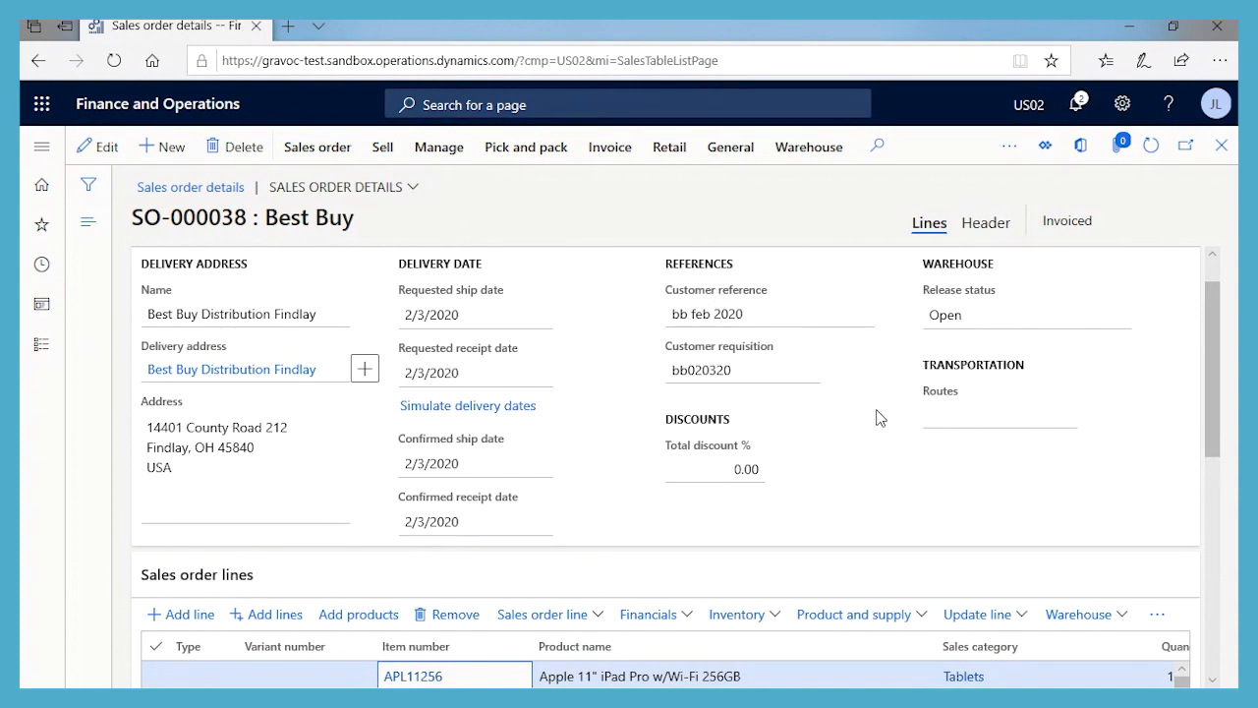
pyautogui.scroll(-3, 854, 416)
pyautogui.scroll(-1, 854, 416)
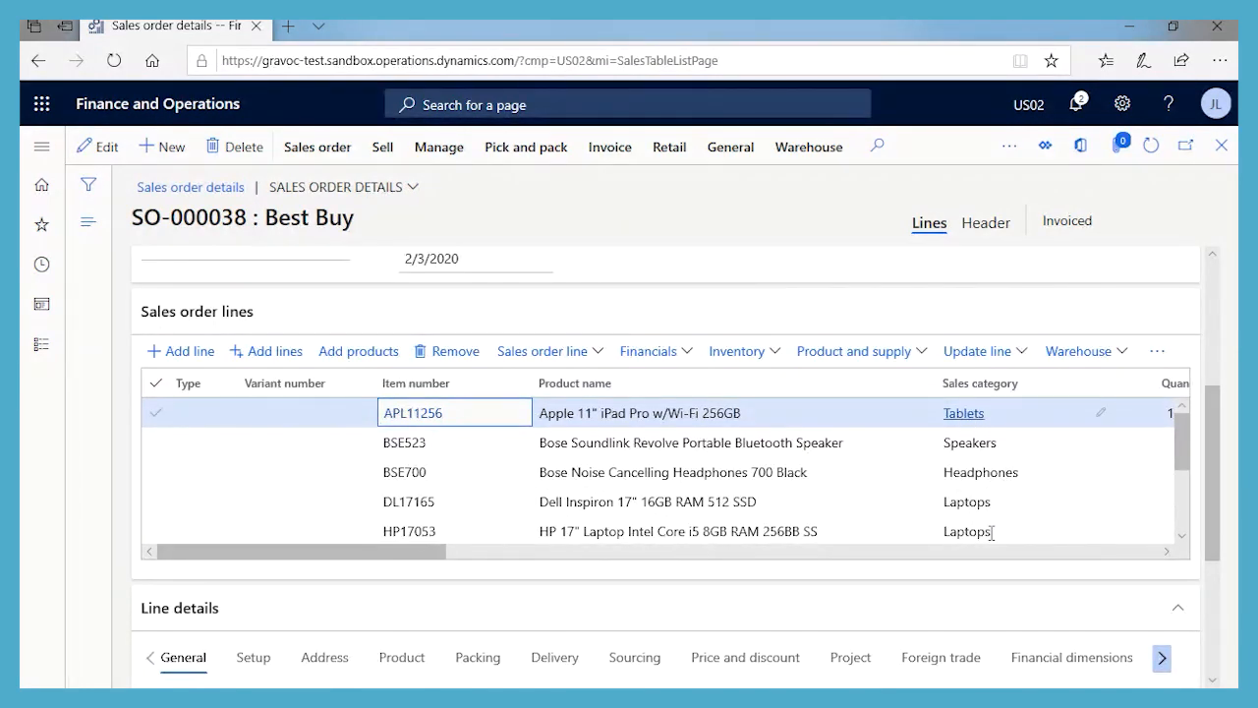
pyautogui.click(1152, 552)
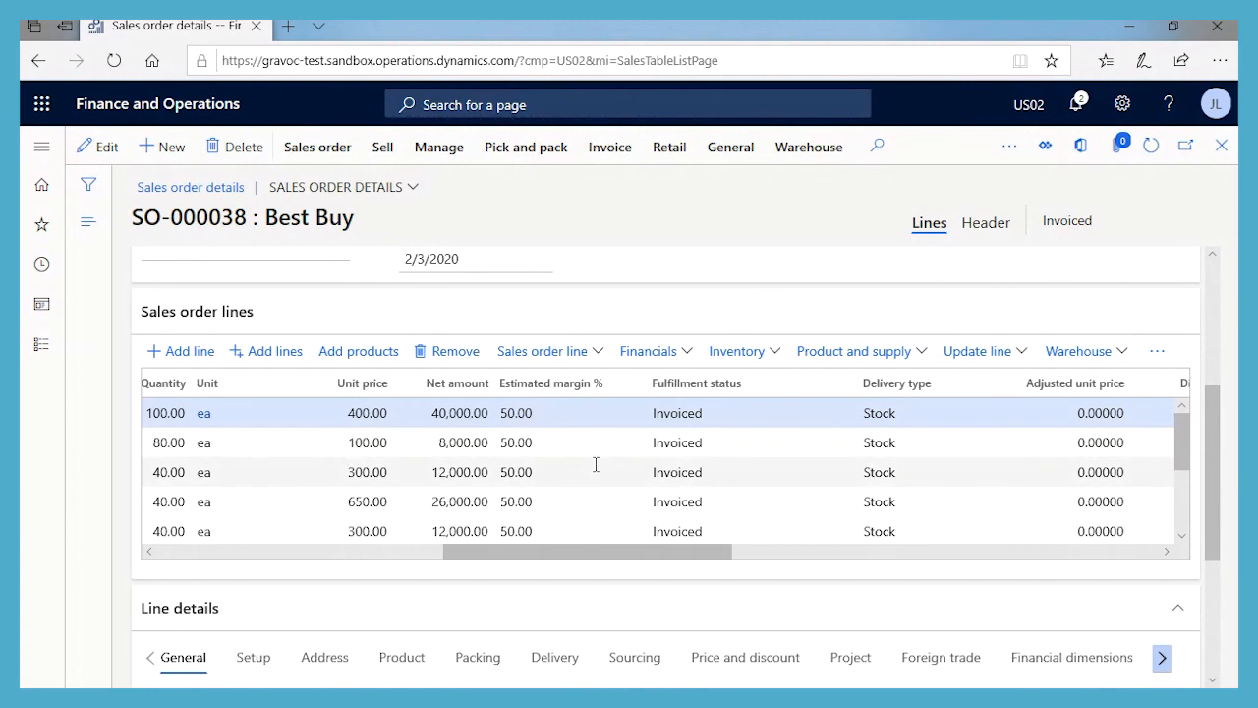
pyautogui.scroll(-2, 802, 617)
pyautogui.scroll(-3, 804, 618)
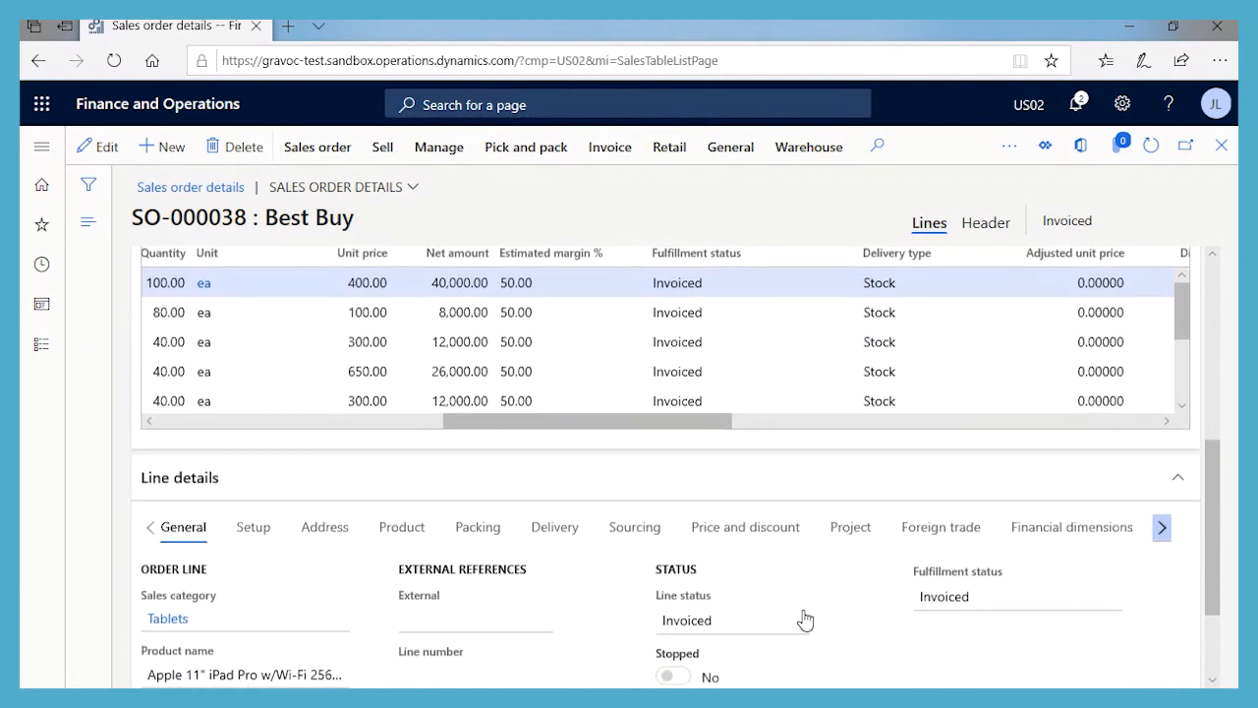
pyautogui.scroll(4, 214, 433)
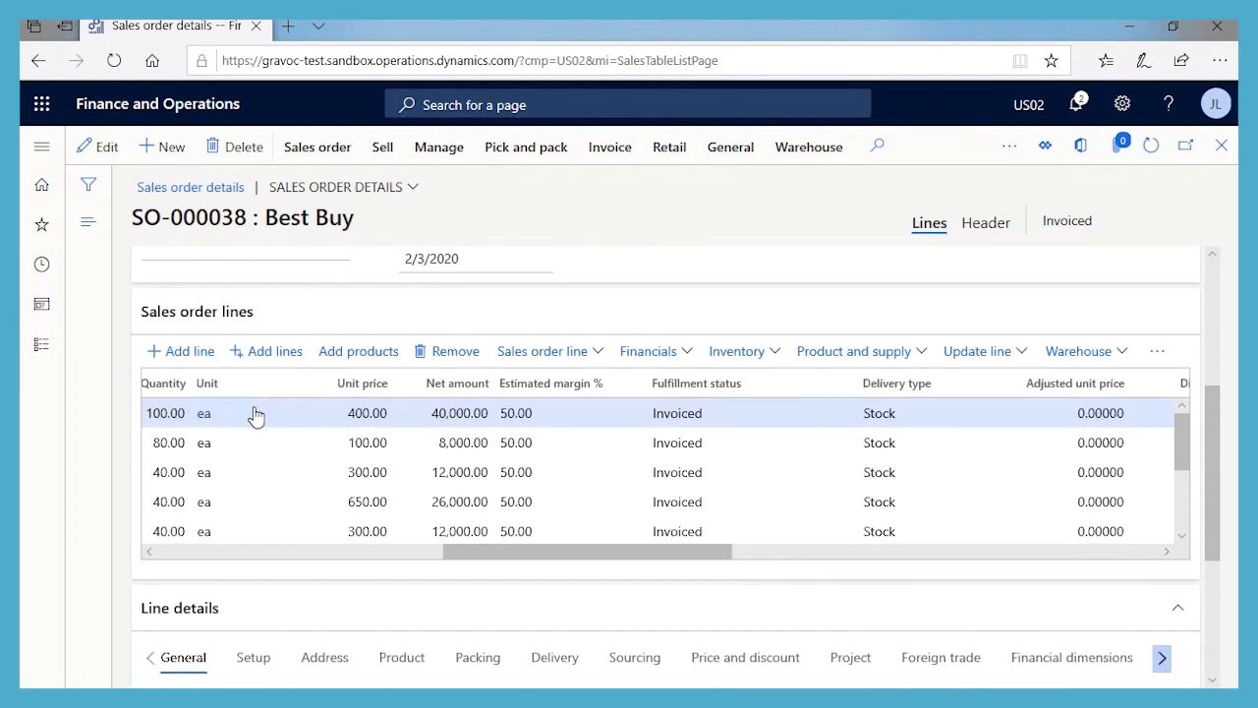
# Examine the setup details and default financial dimensions of the order's APL11256 line.
pyautogui.scroll(-3, 654, 528)
pyautogui.scroll(-5, 722, 601)
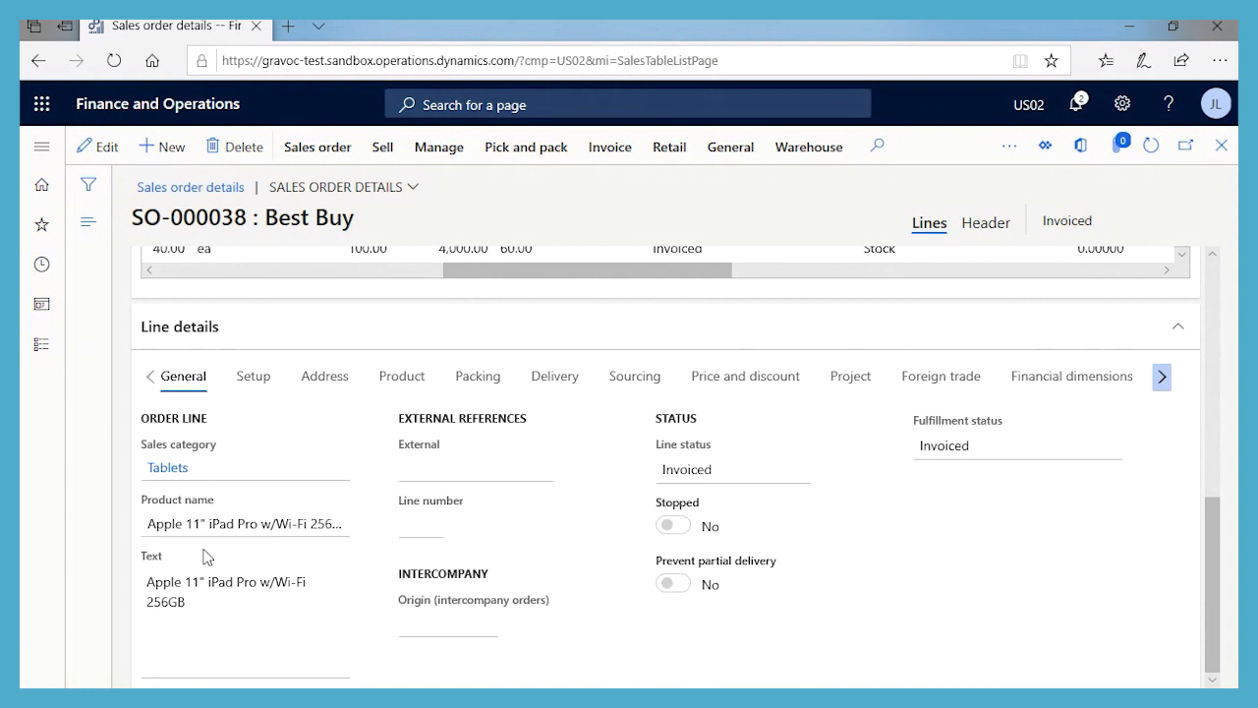
pyautogui.click(256, 381)
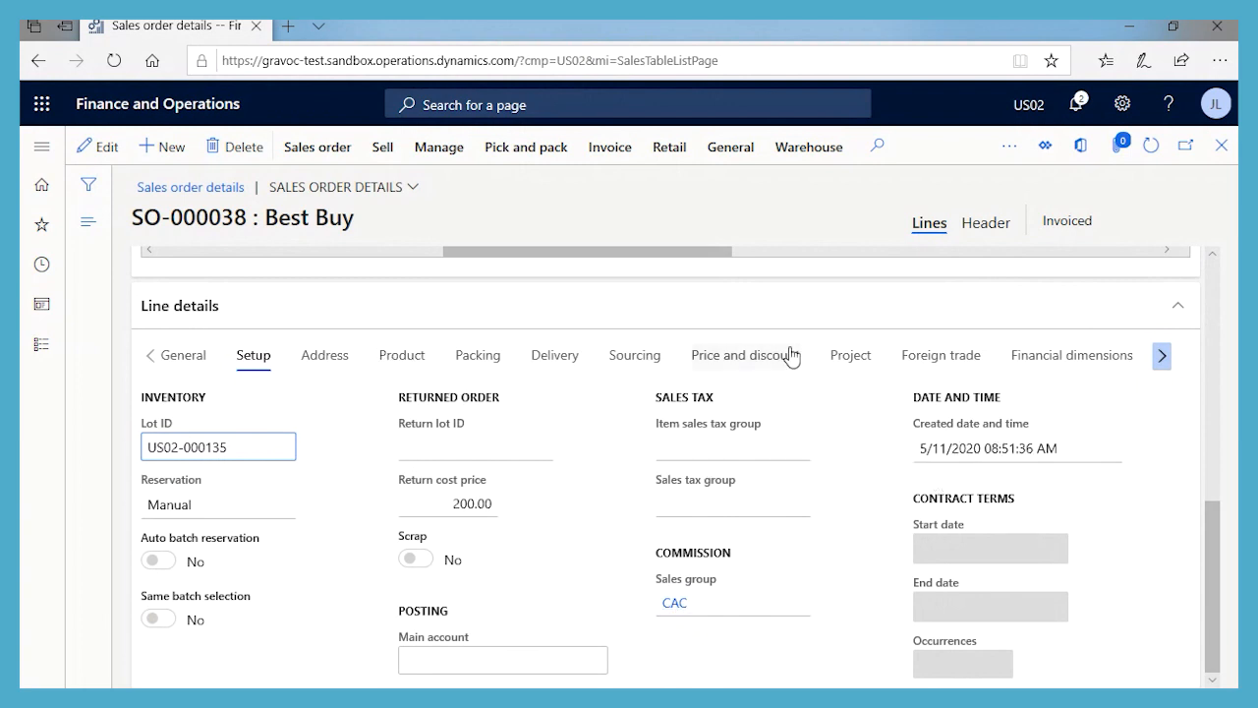
pyautogui.click(1054, 359)
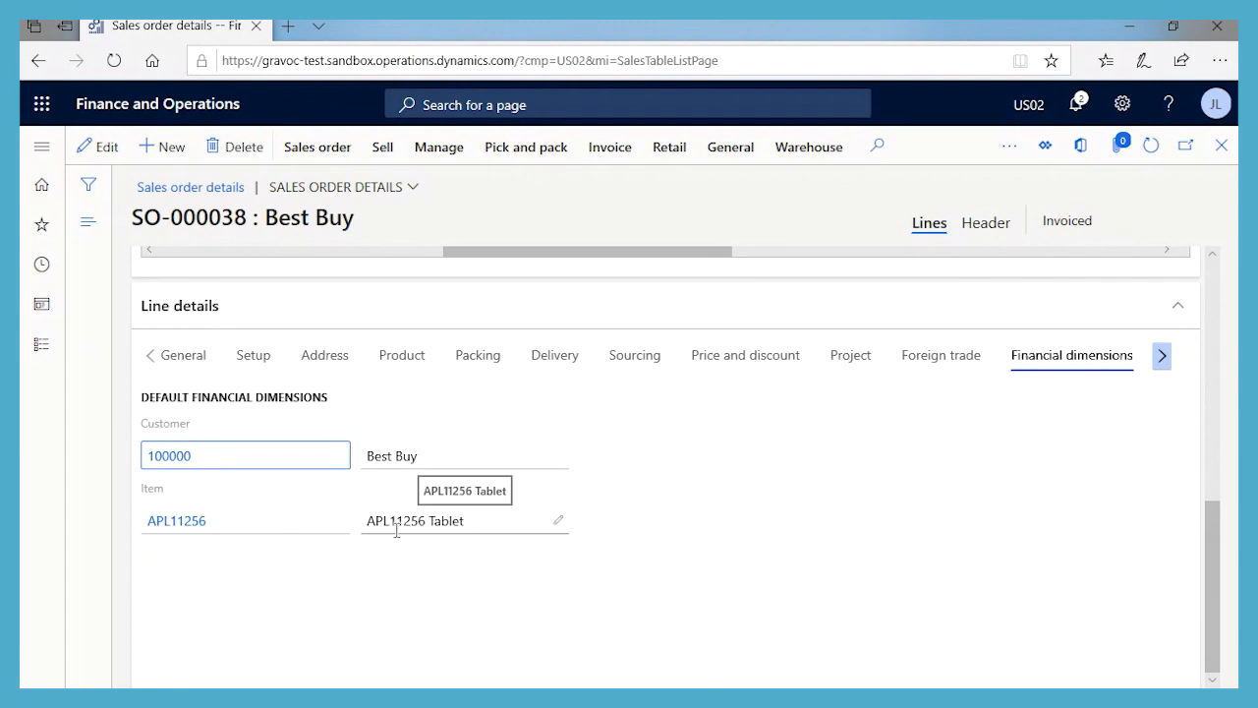
# Open the voucher transactions from the sales order's invoice journal and inspect the ledger account segments of the COGS entry for item X100.
pyautogui.scroll(5, 394, 528)
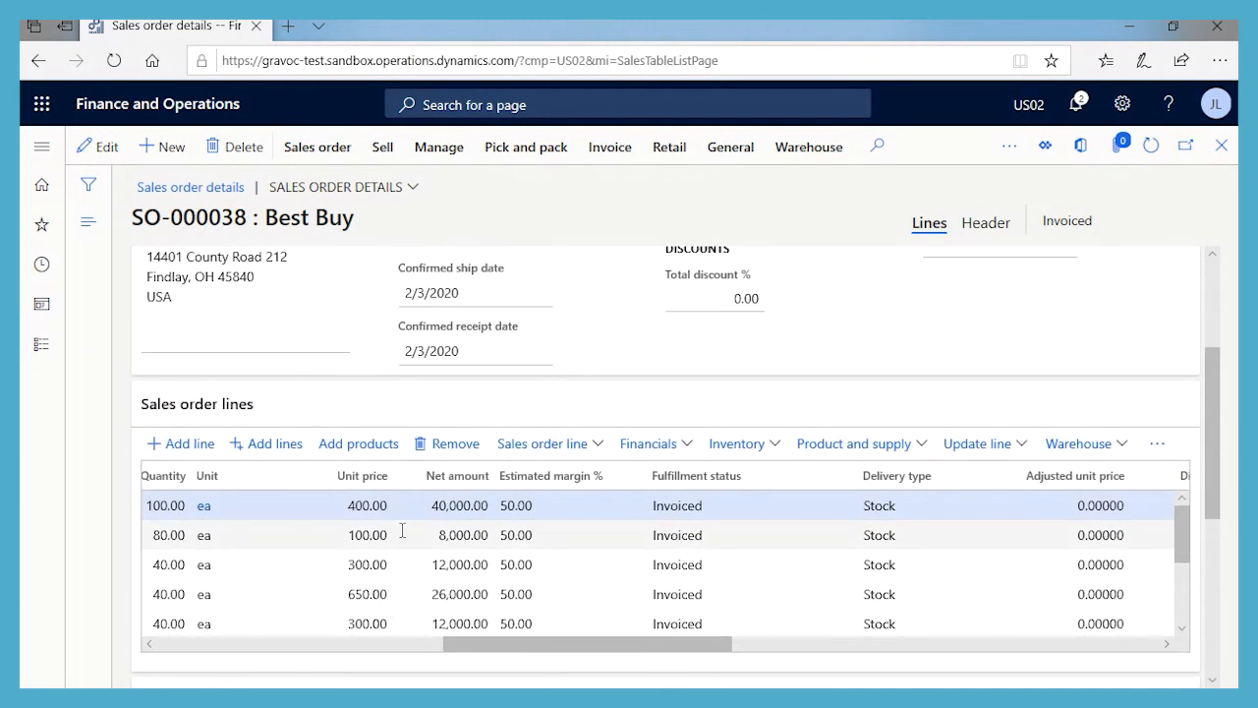
pyautogui.click(175, 649)
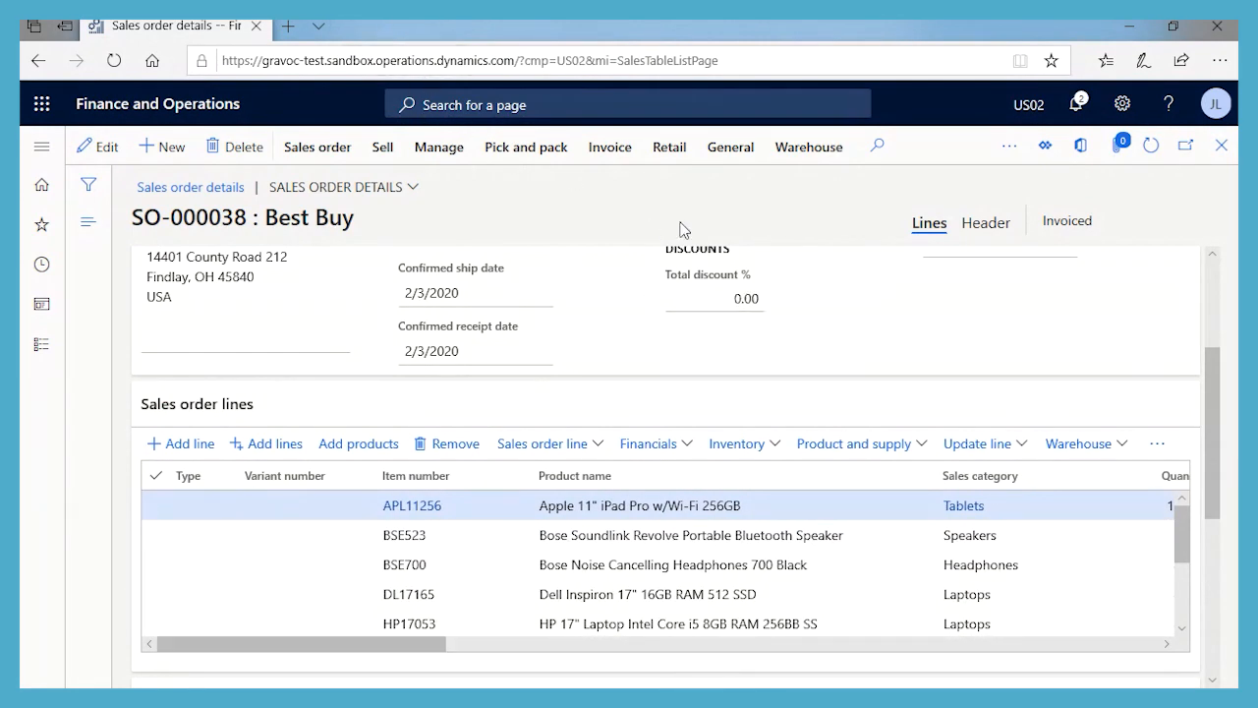
pyautogui.click(609, 148)
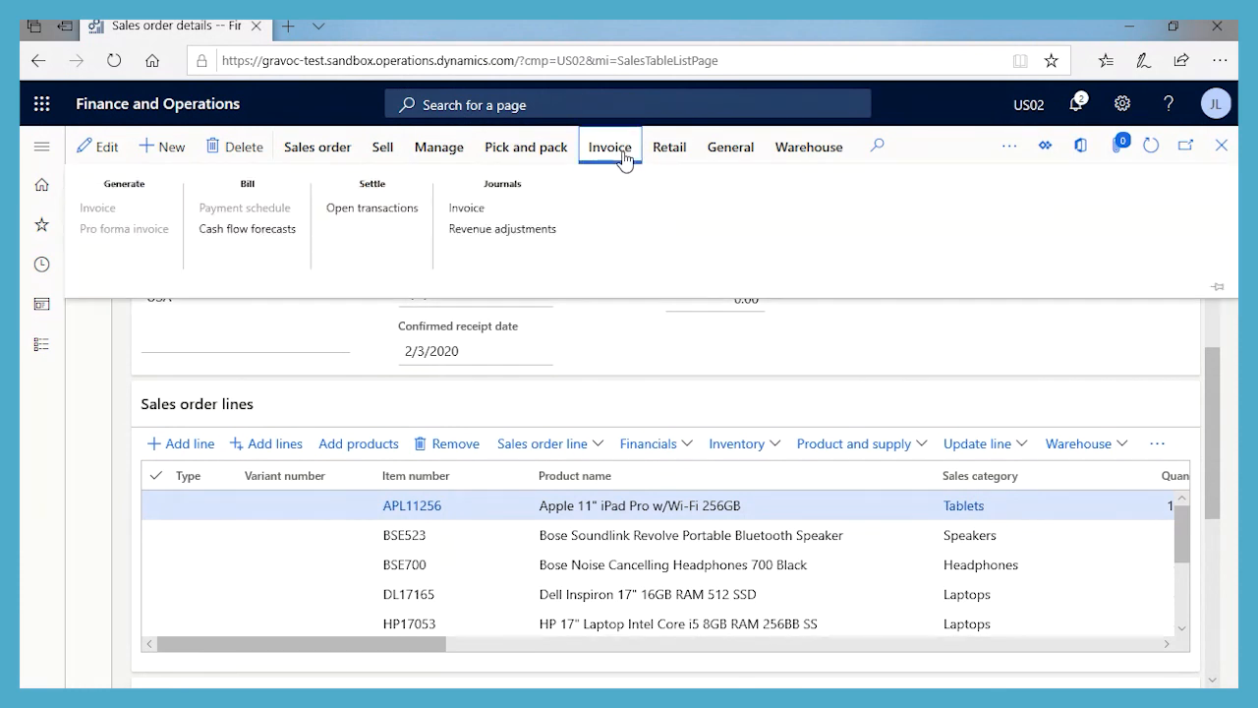
pyautogui.click(476, 214)
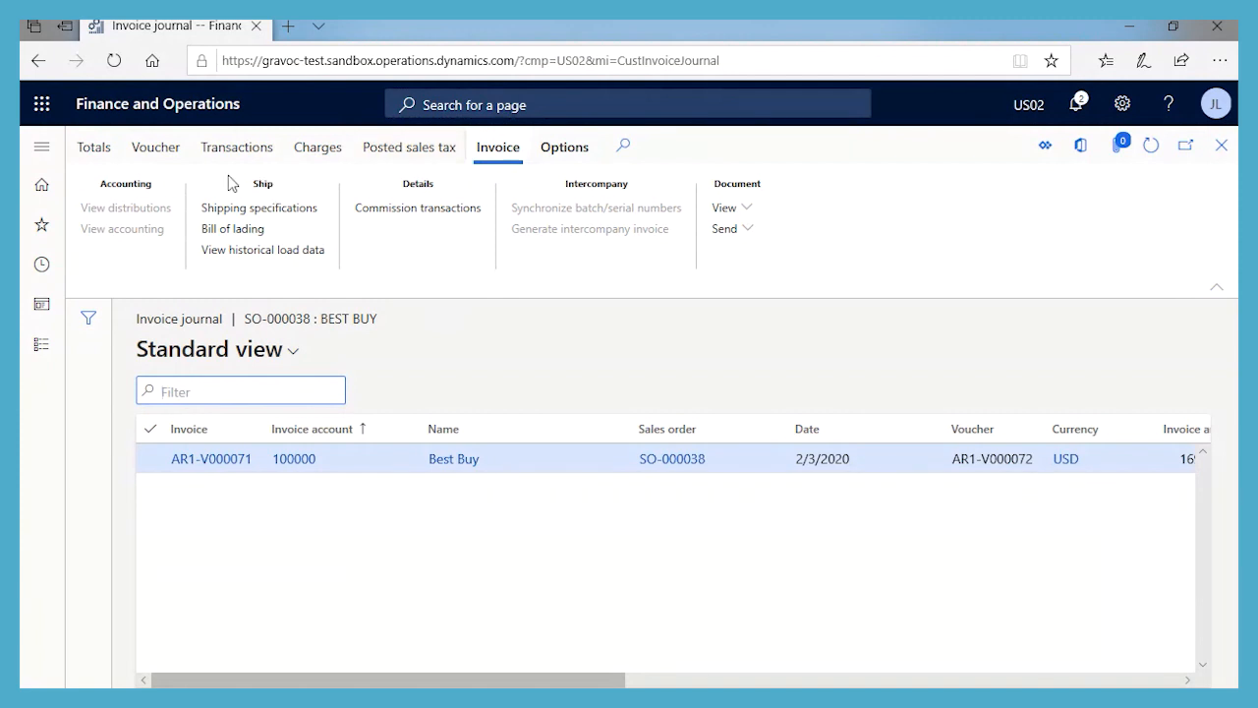
pyautogui.click(157, 150)
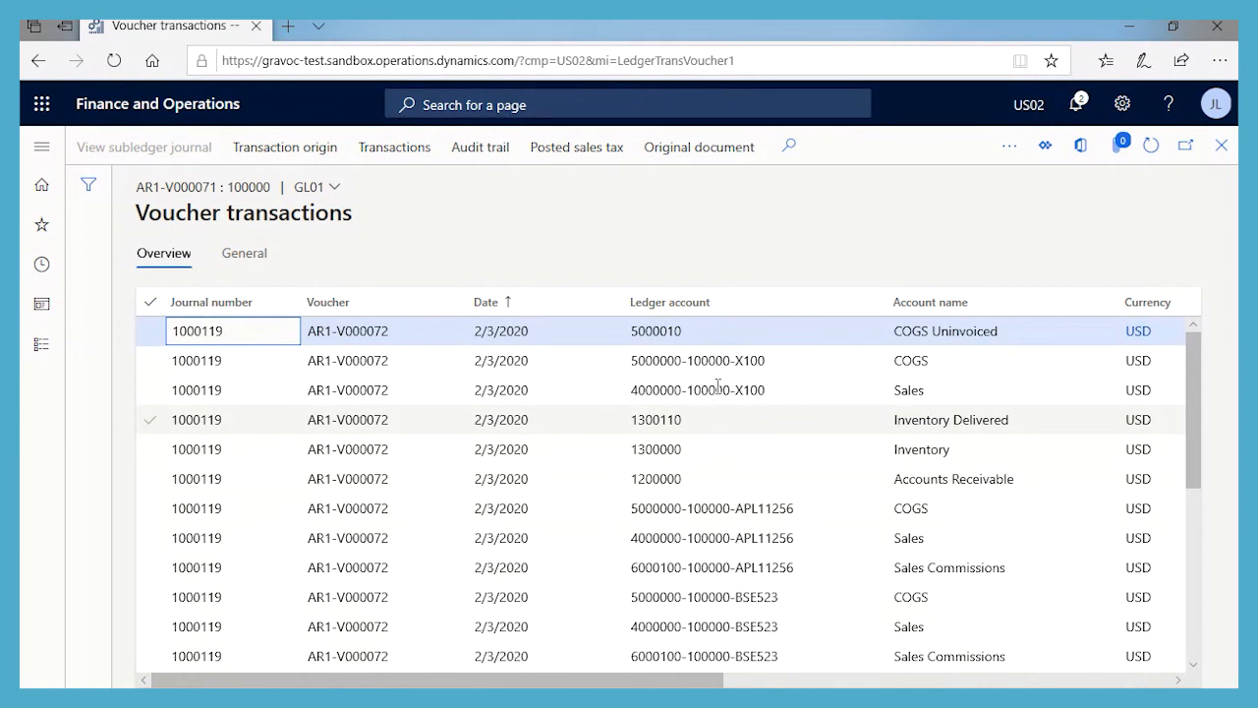
pyautogui.moveTo(750, 422)
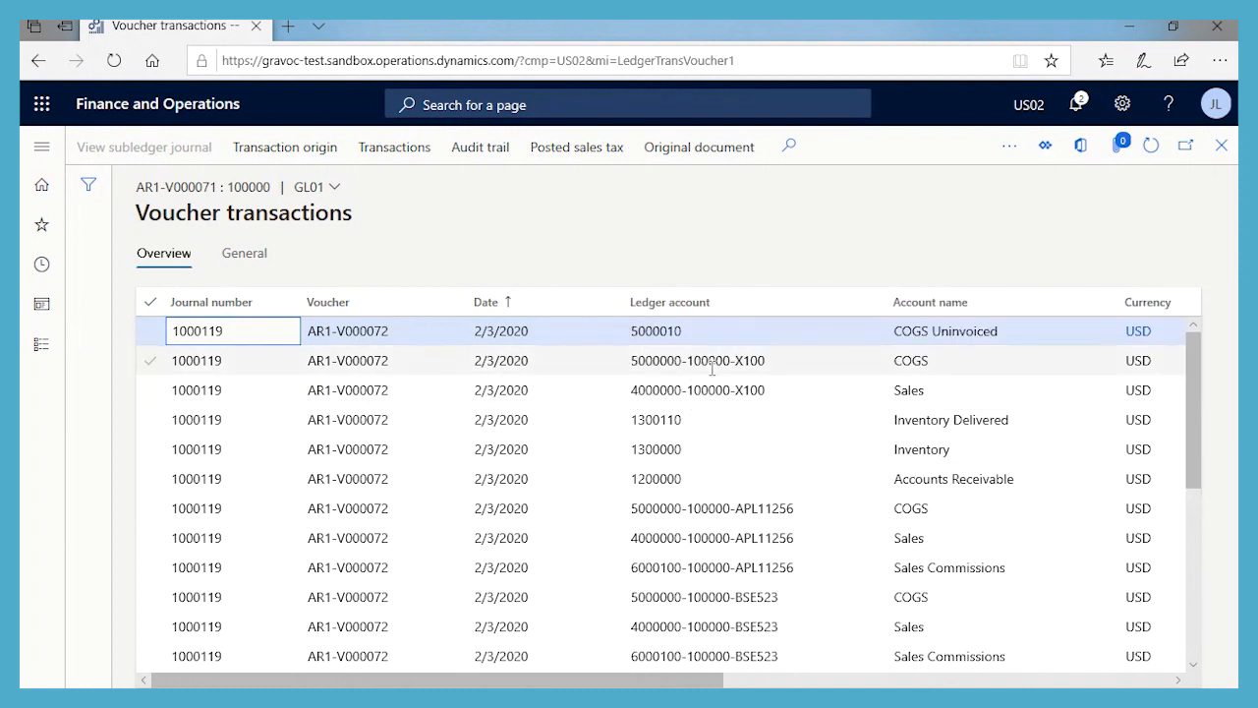
pyautogui.moveTo(704, 354)
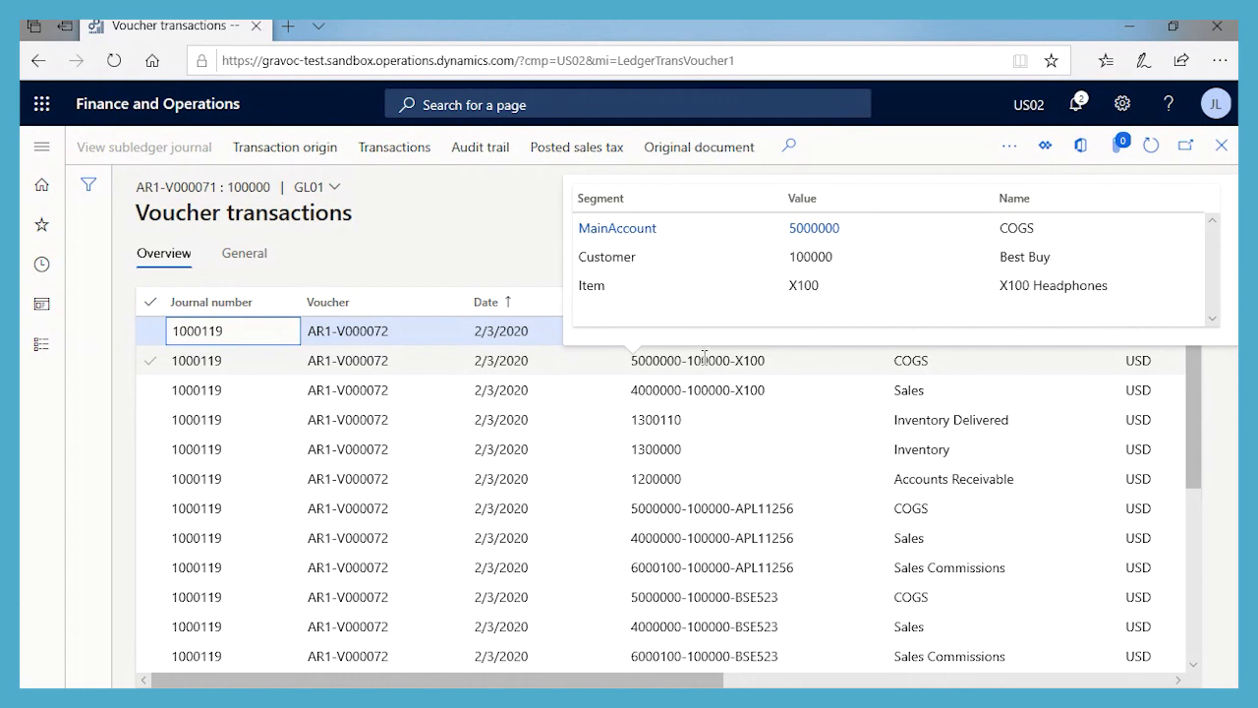
# Review the voucher's ledger accounts, transaction amounts, posting types, transaction types and descriptions across all entries.
pyautogui.scroll(-5, 725, 419)
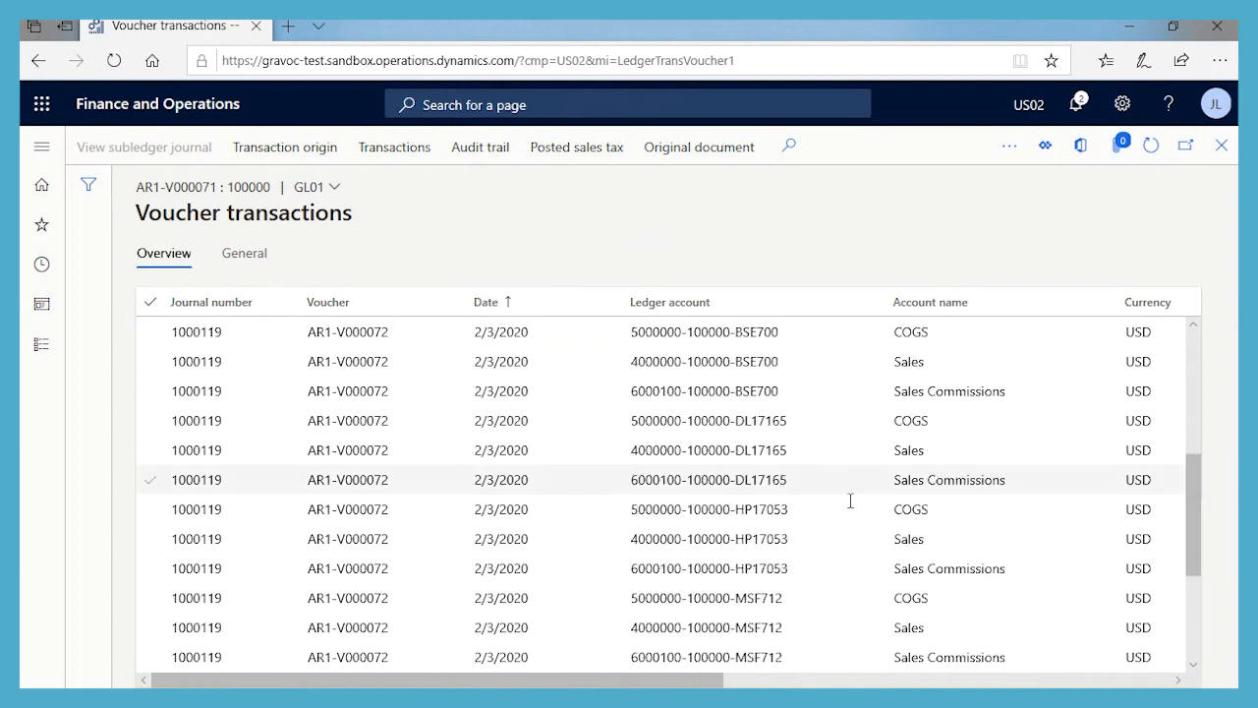
pyautogui.scroll(-1, 802, 528)
pyautogui.scroll(-1, 802, 528)
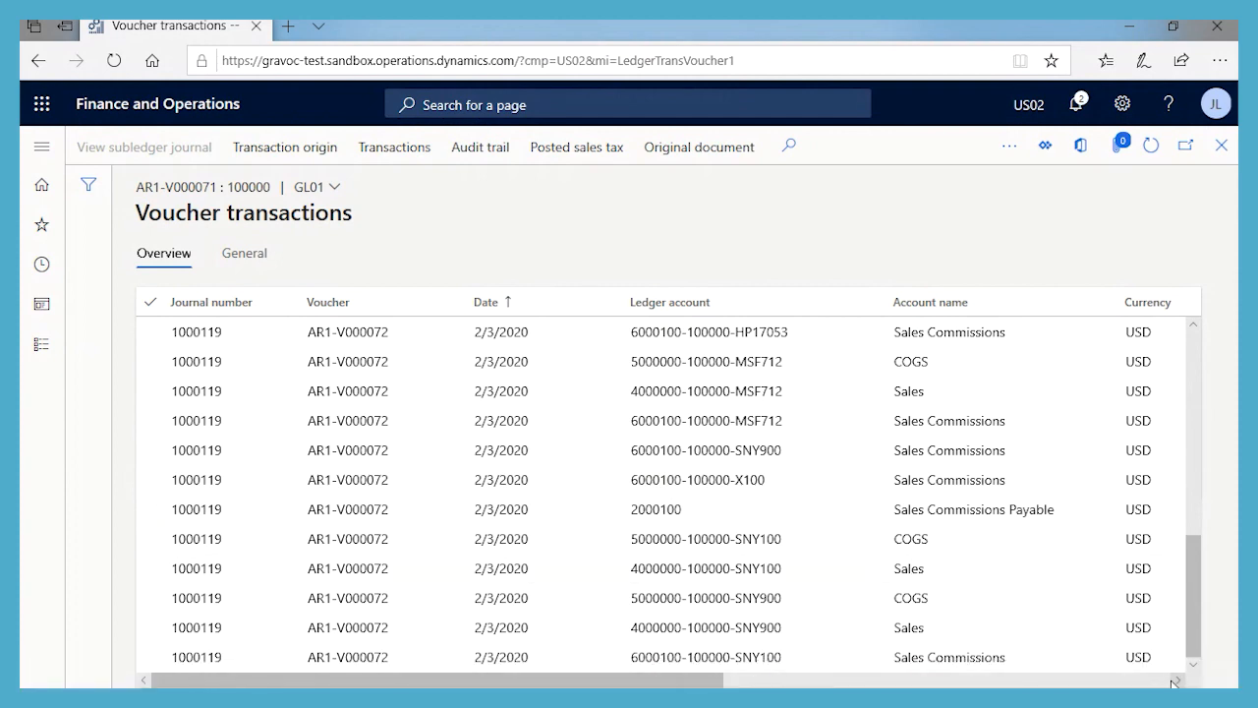
pyautogui.click(1099, 682)
pyautogui.scroll(5, 661, 469)
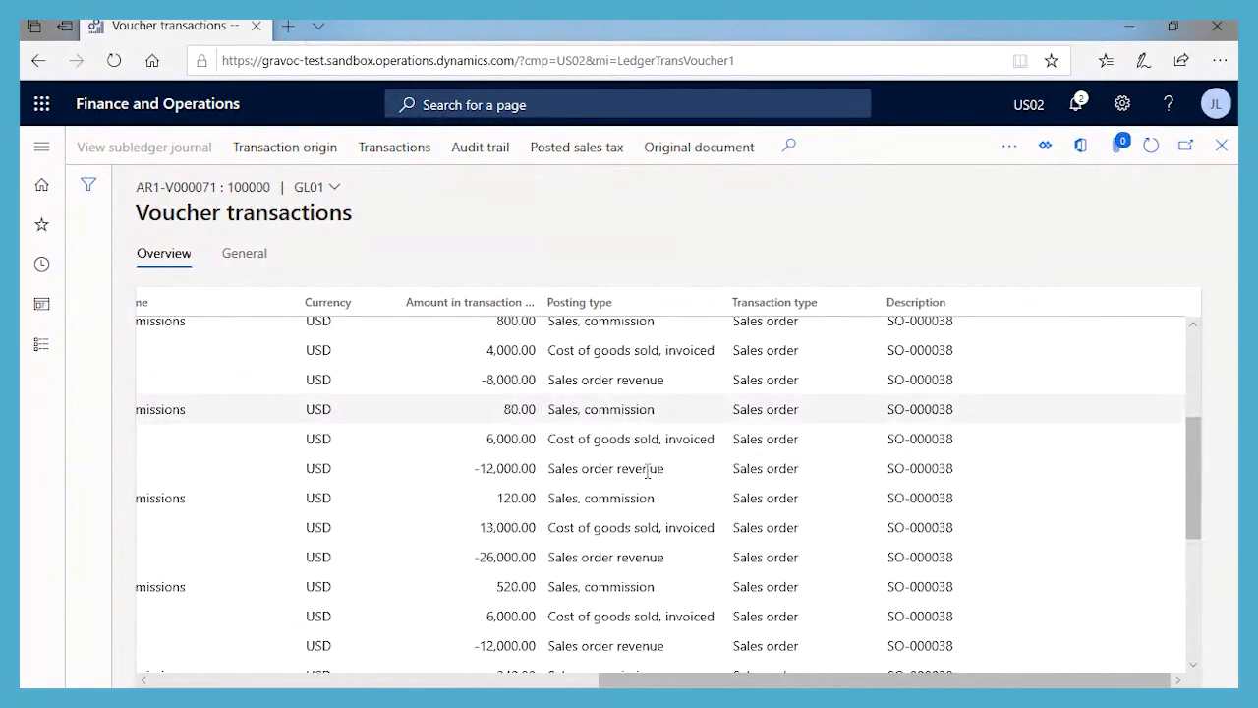
pyautogui.scroll(3, 768, 339)
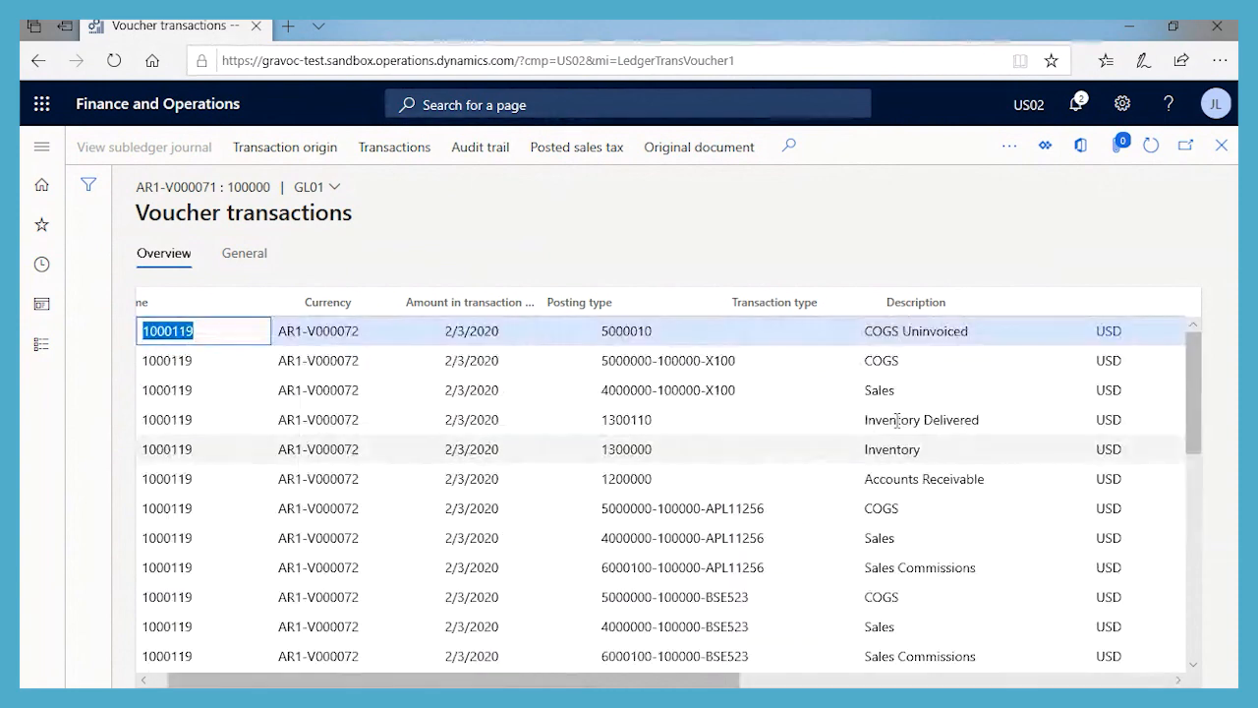
pyautogui.click(1167, 683)
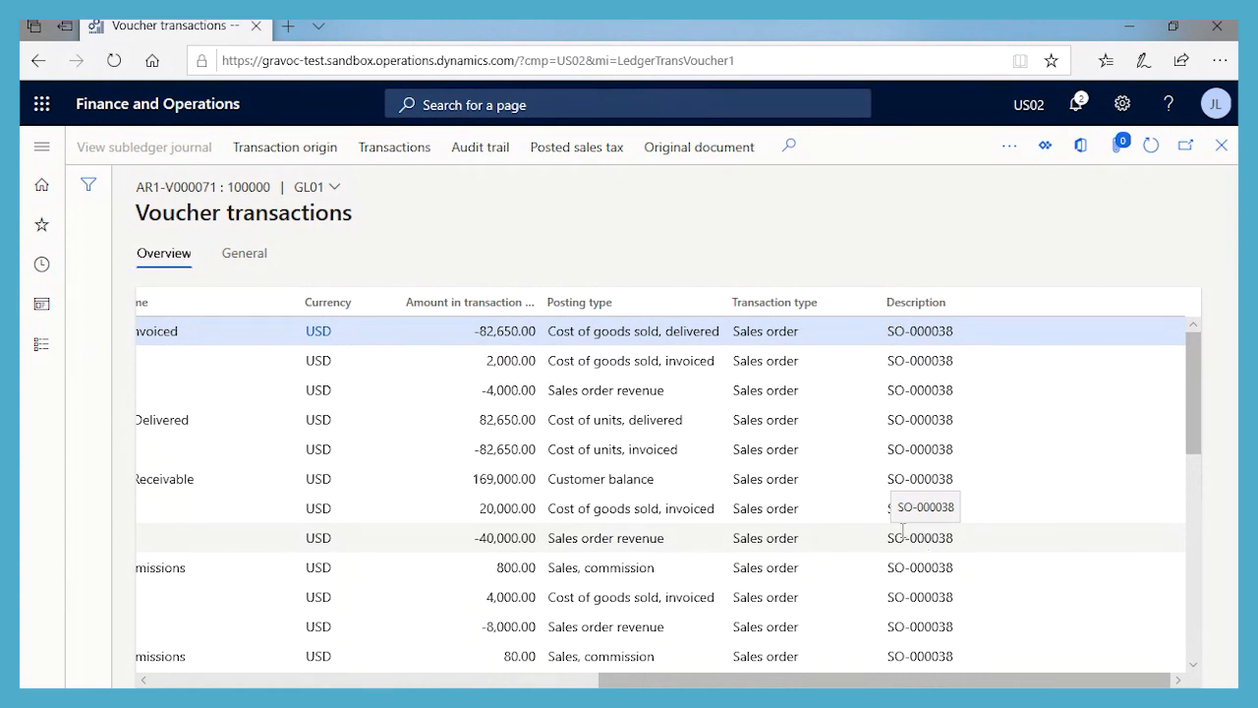
# Close the voucher, invoice journal and sales order pages to return to the dashboard.
pyautogui.click(1223, 147)
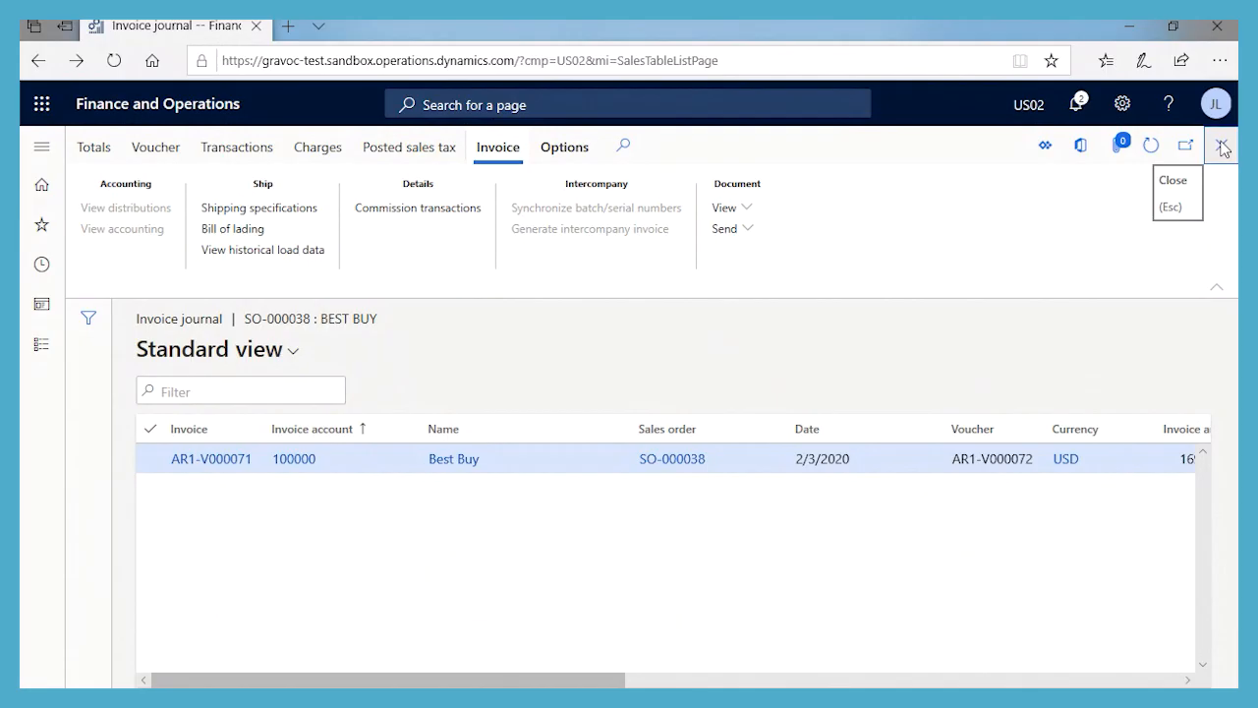
pyautogui.click(1224, 148)
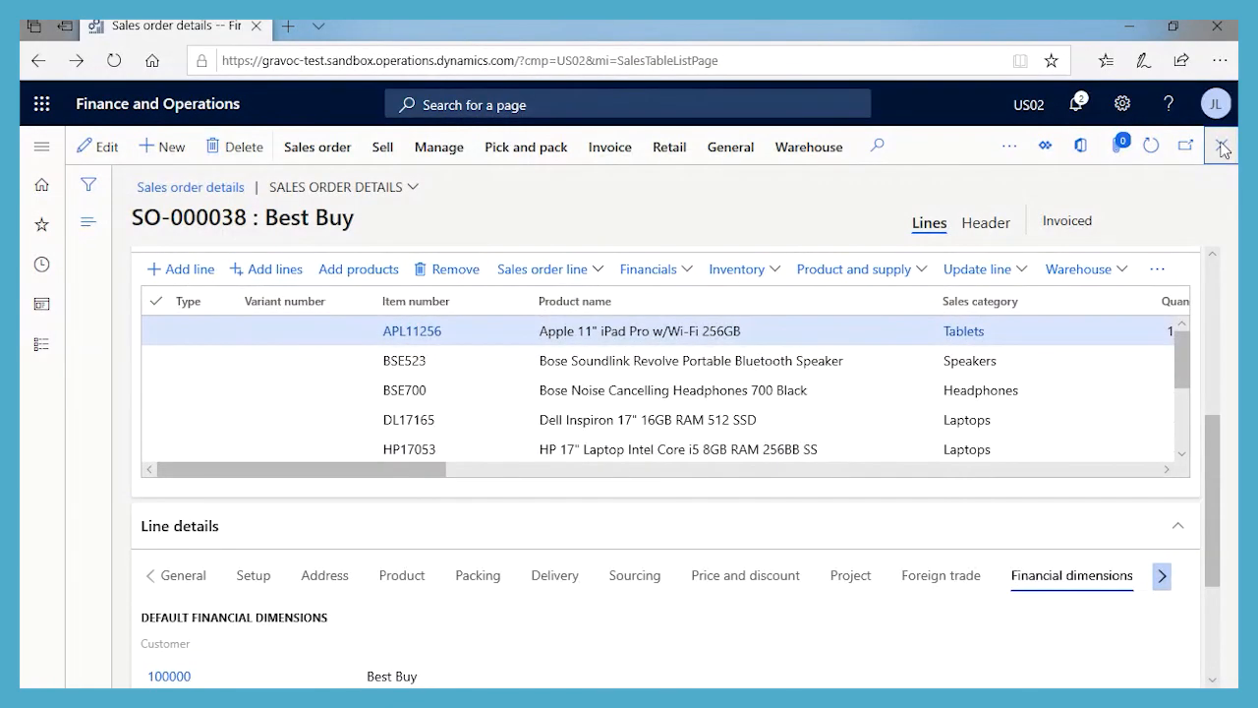
pyautogui.click(1224, 147)
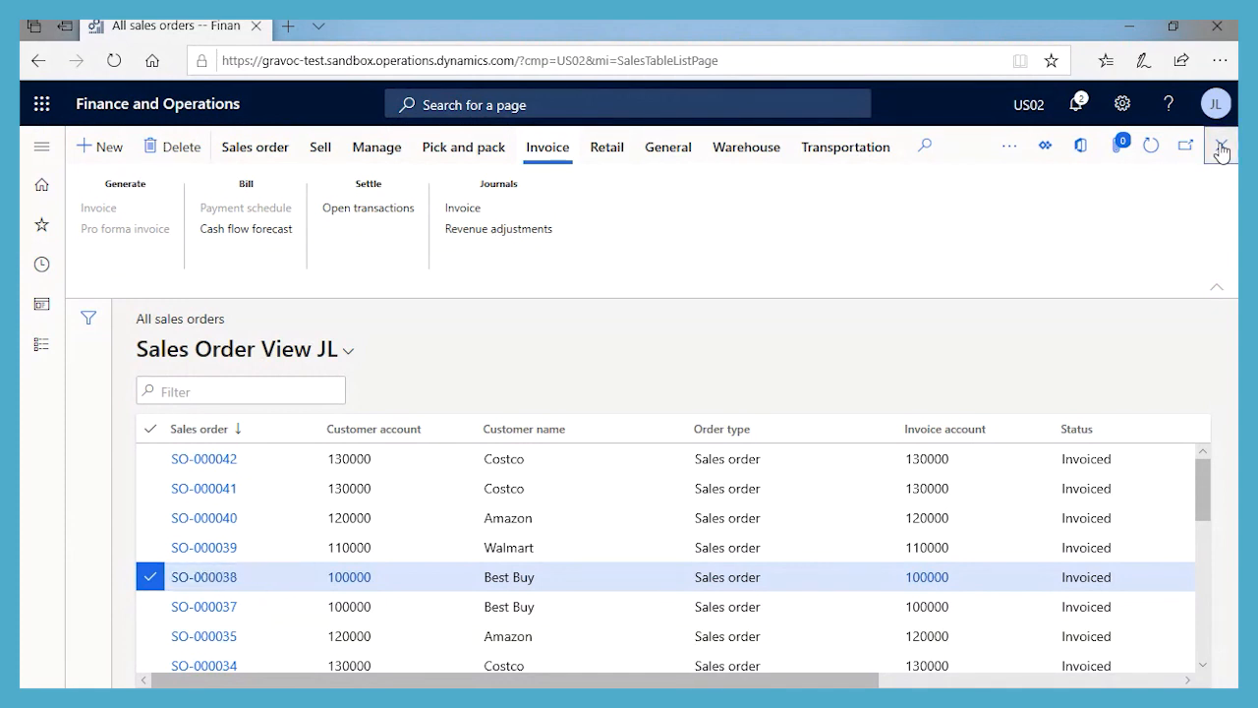
pyautogui.click(1222, 149)
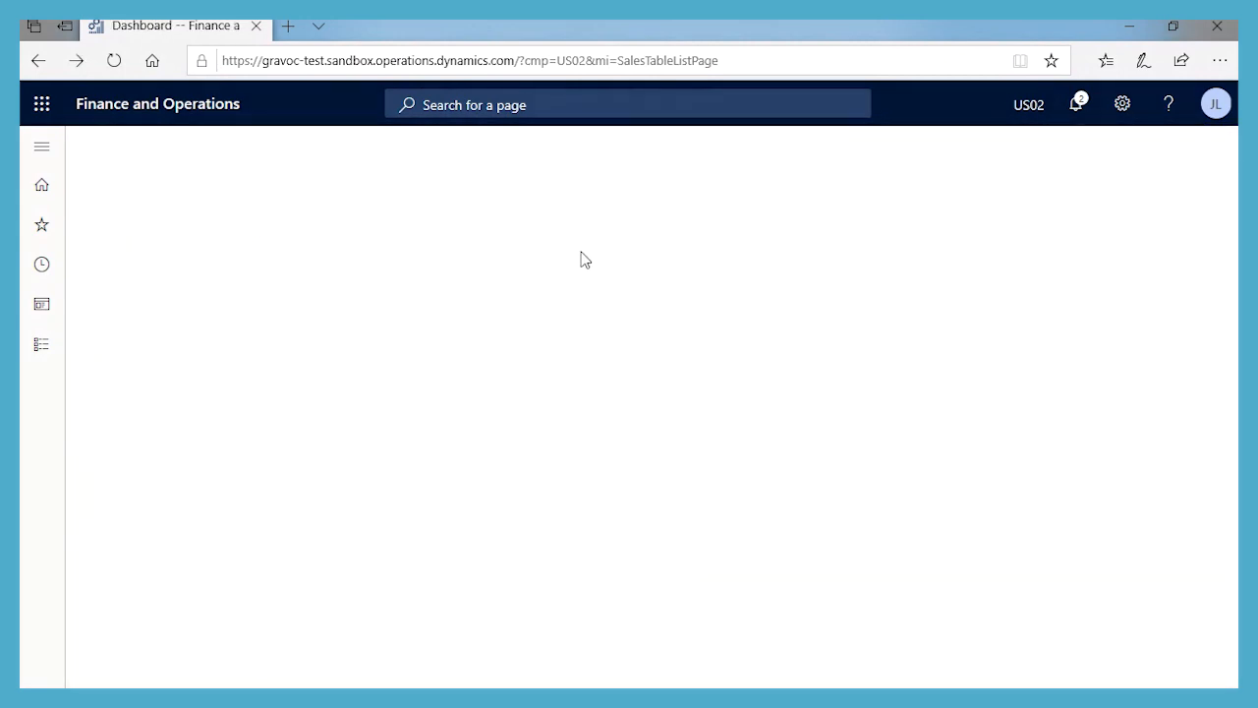
# Open the Voucher transactions inquiry, check its range criteria and select the saved query AP2 Vendor Invoices.
pyautogui.click(42, 268)
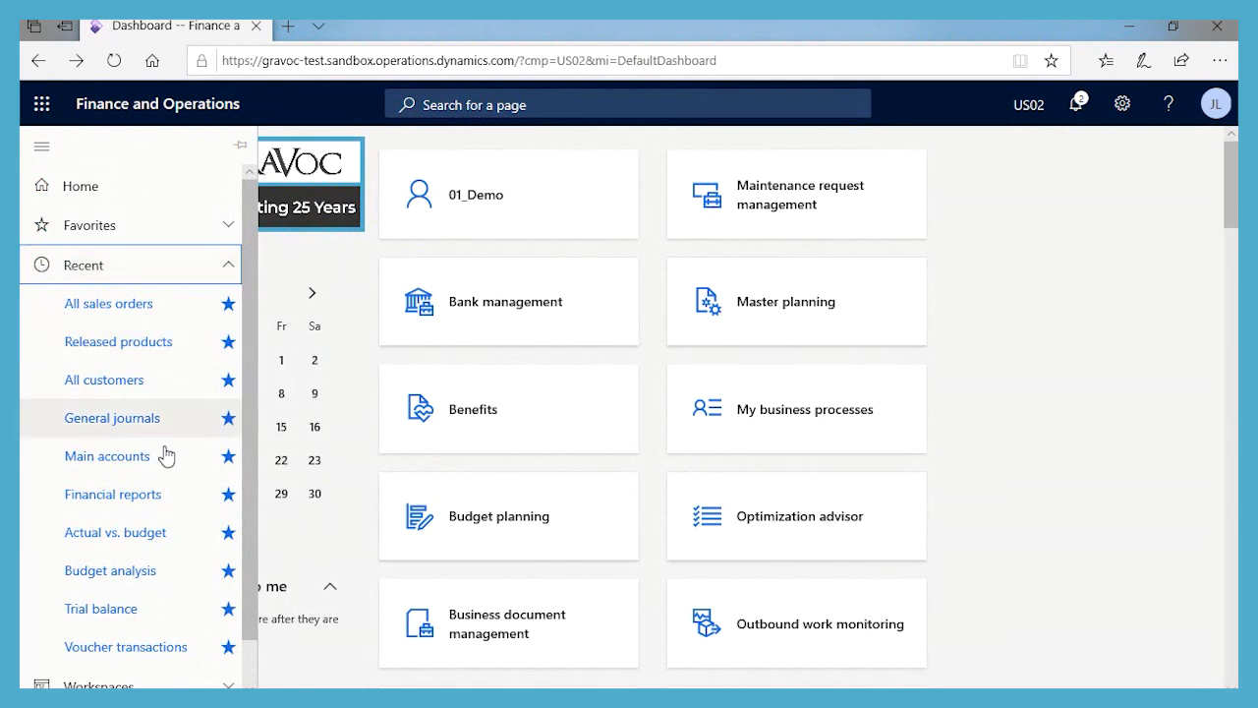
pyautogui.click(144, 653)
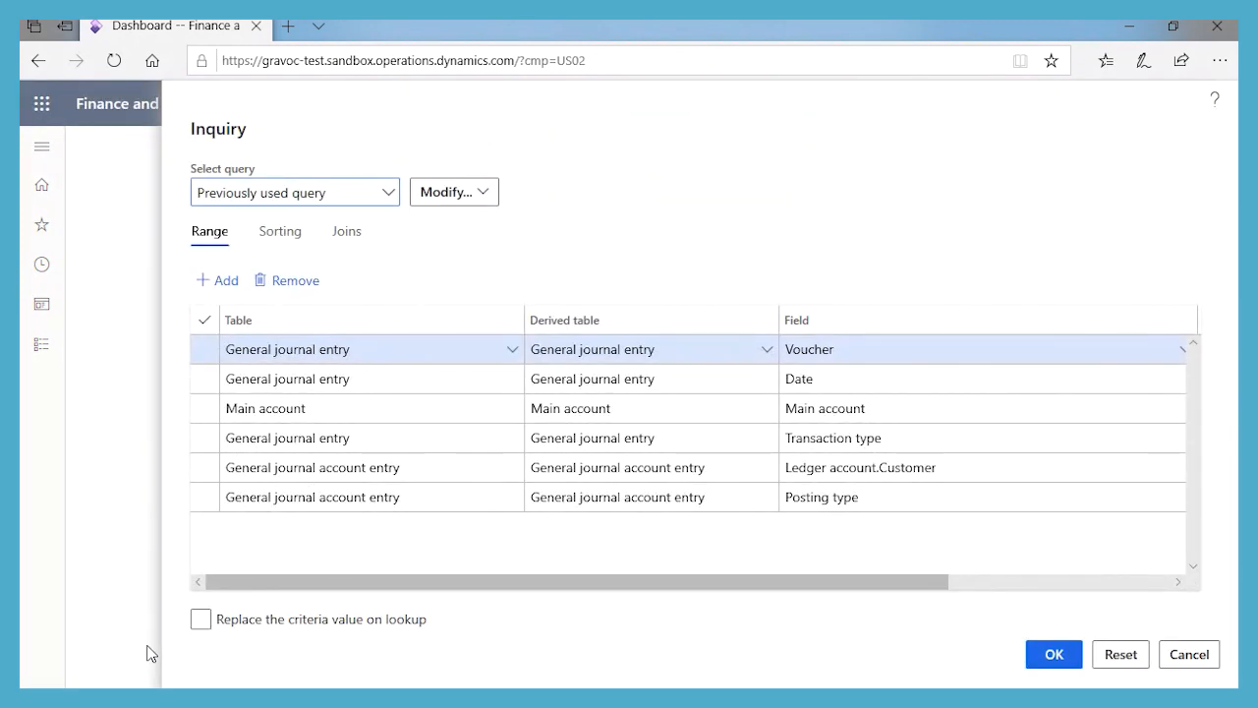
pyautogui.click(1161, 584)
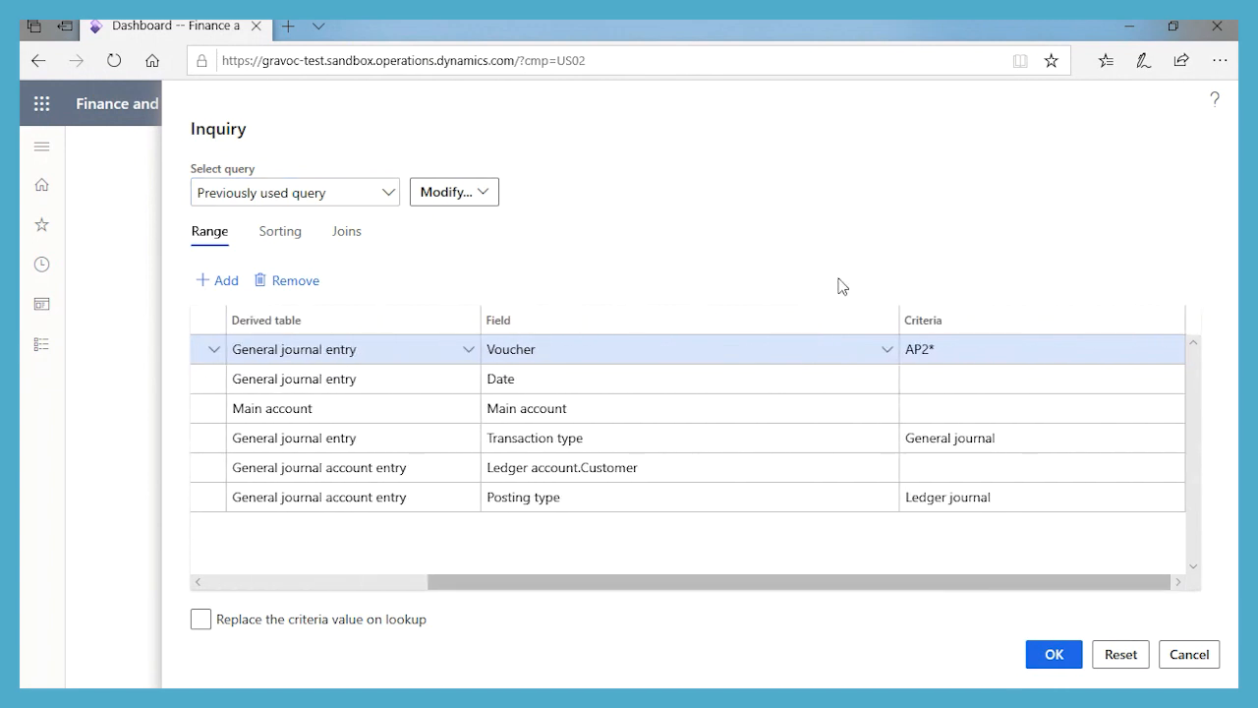
pyautogui.click(389, 194)
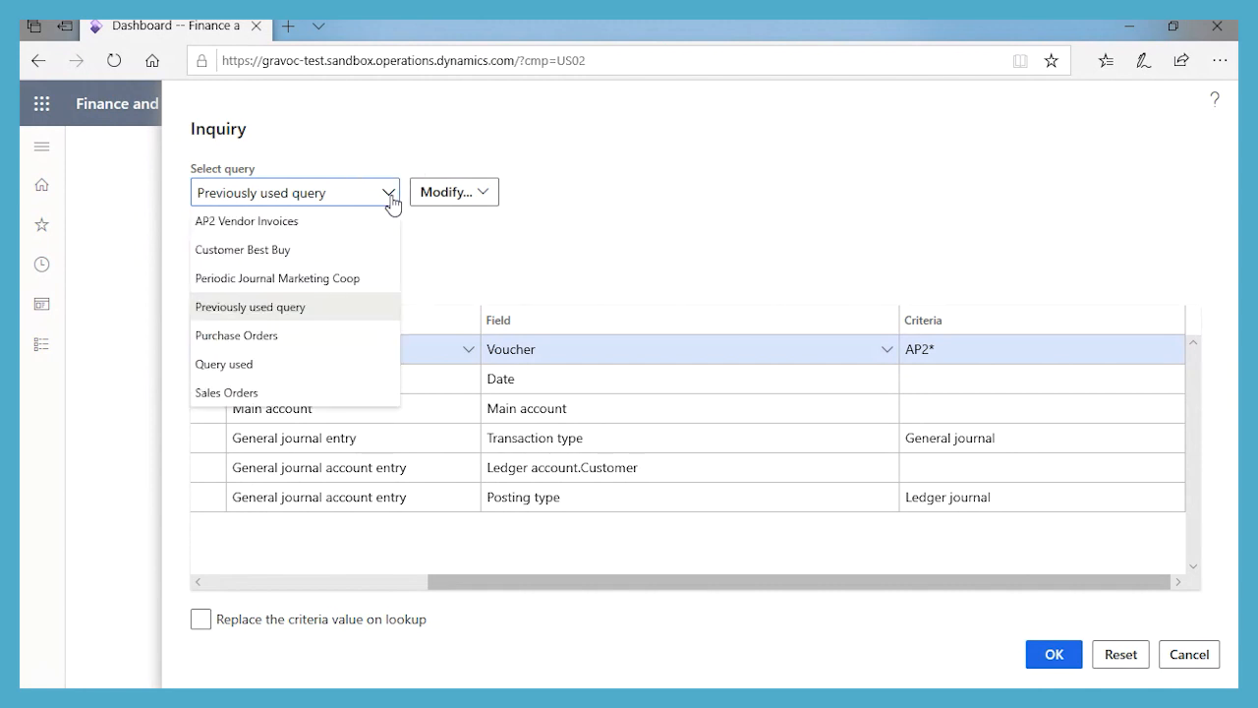
pyautogui.click(257, 222)
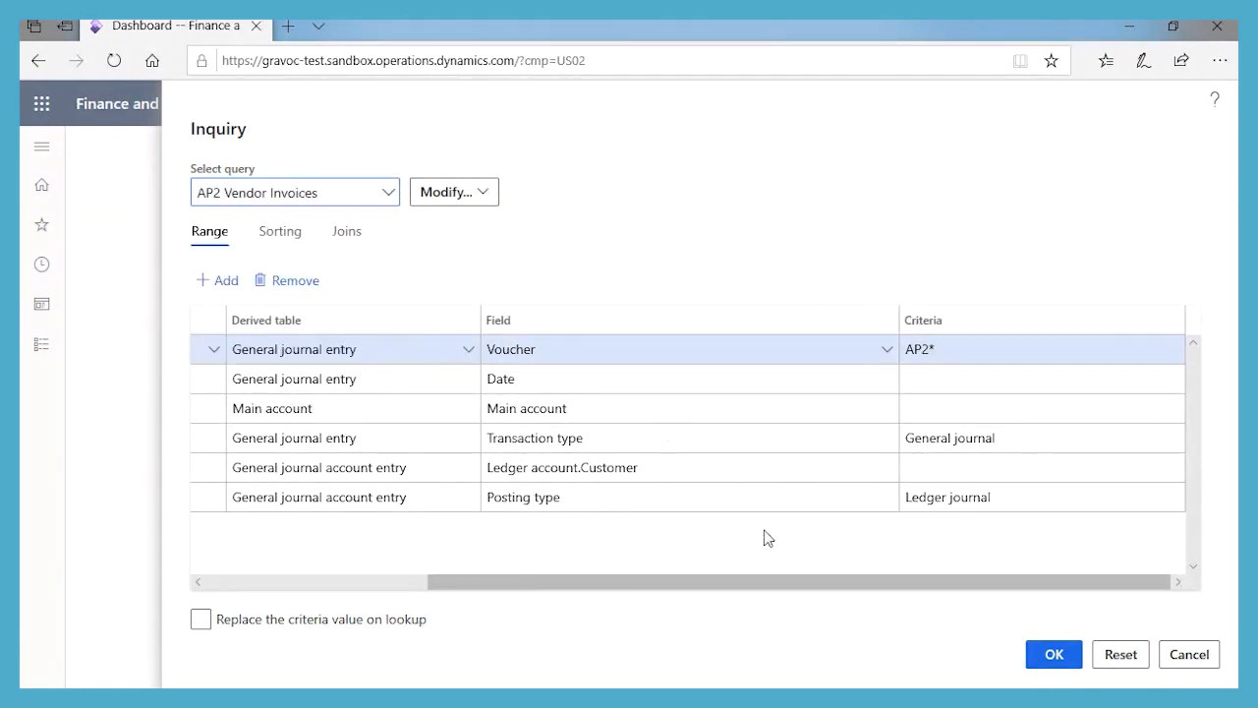
# Run the AP2 Vendor Invoices query, review the entries' ledger accounts, amounts and descriptions, and close the results.
pyautogui.click(1053, 656)
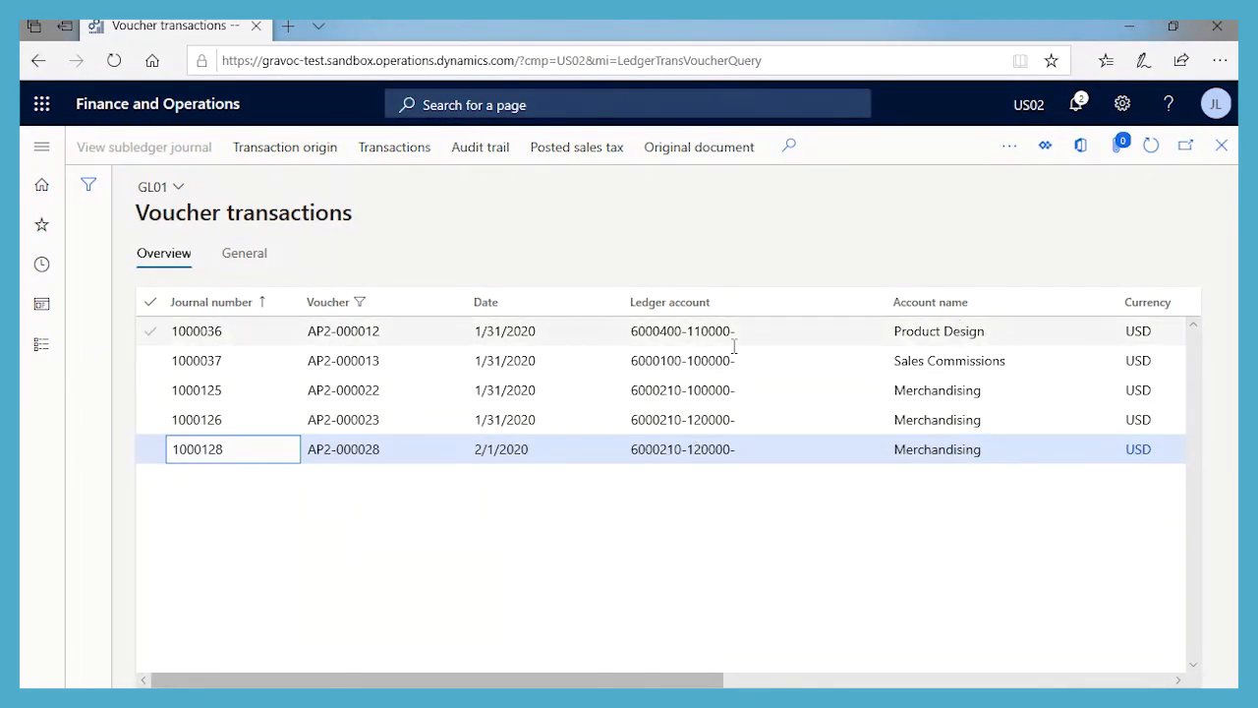
pyautogui.click(1156, 680)
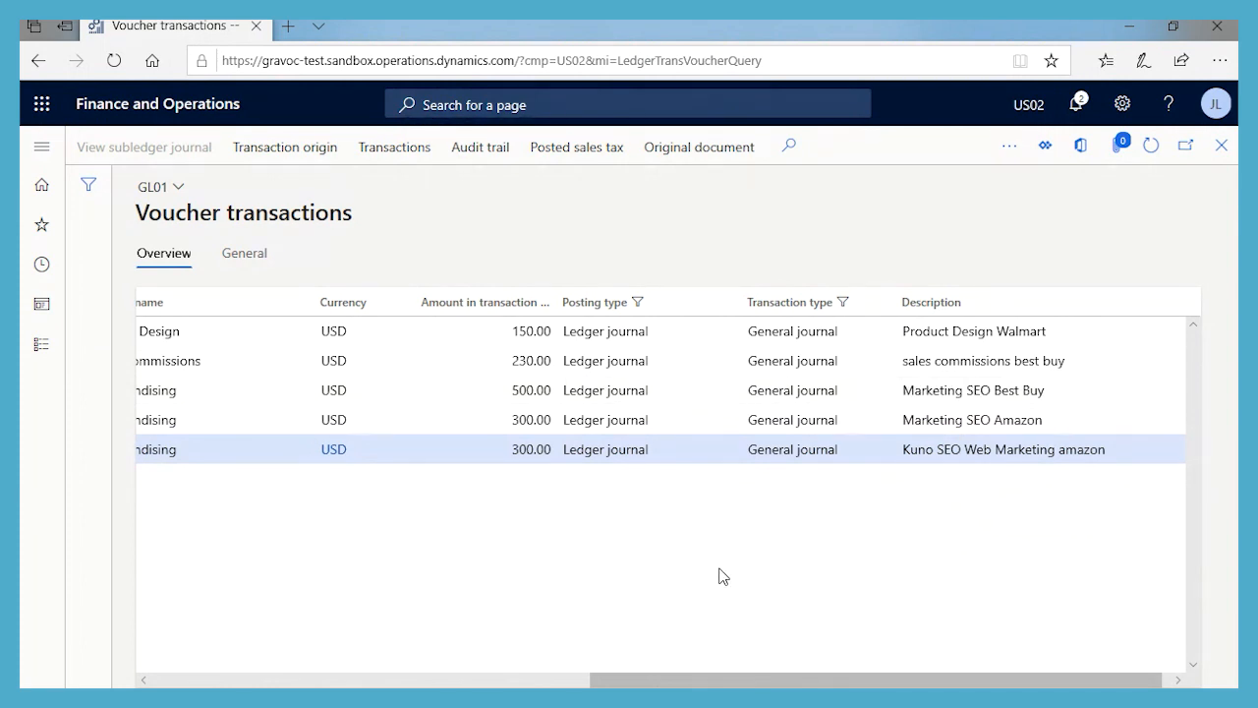
pyautogui.click(164, 681)
pyautogui.click(165, 681)
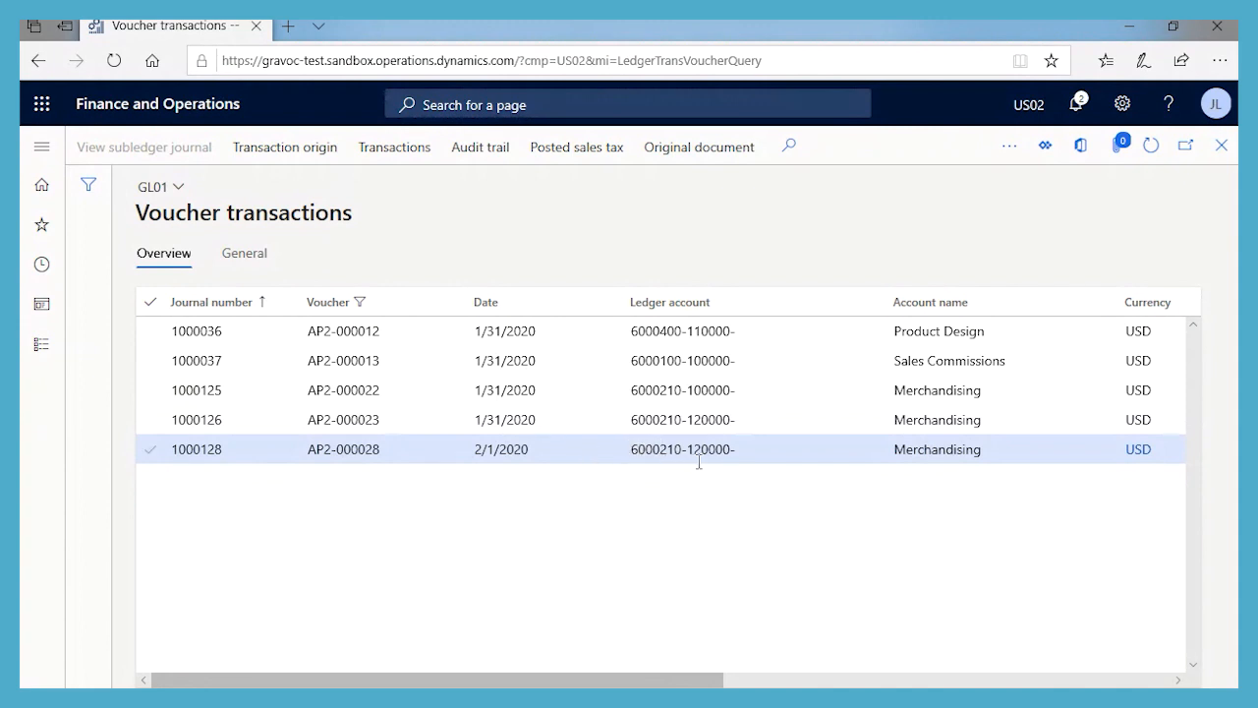
pyautogui.moveTo(703, 448)
pyautogui.click(1220, 147)
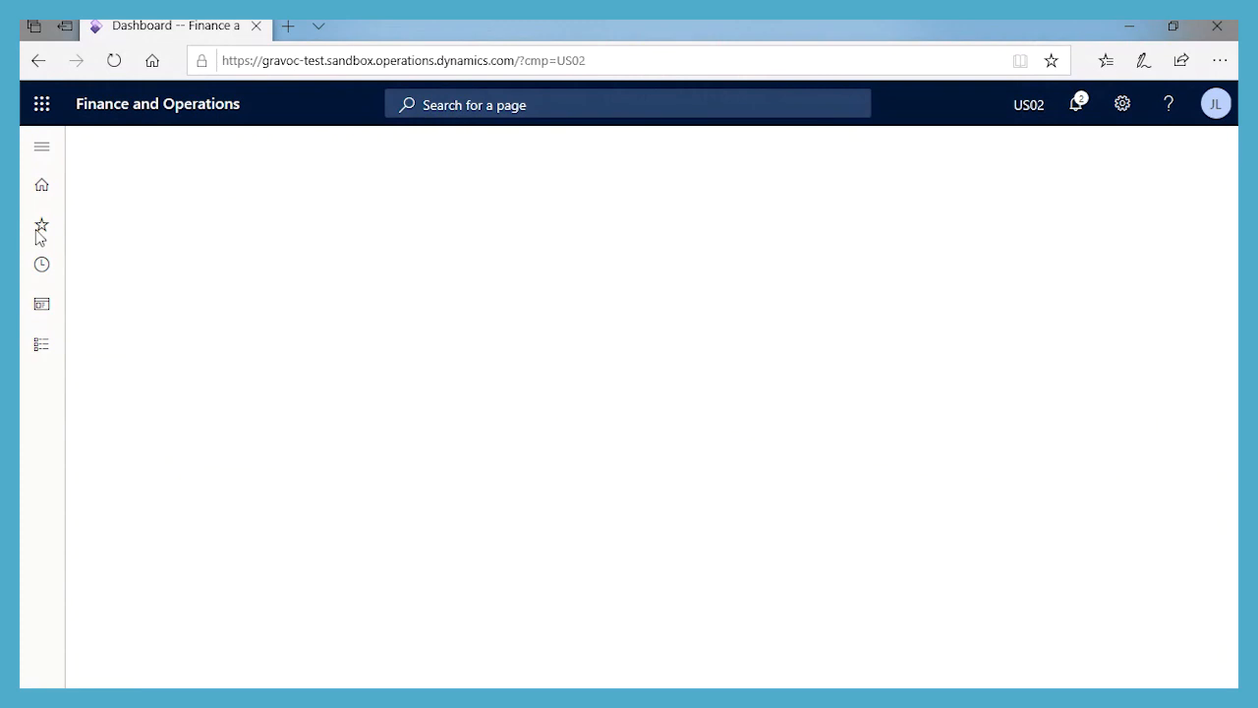
# Reopen the Voucher transactions inquiry, select the saved query Periodic Journal Marketing Coop and check its range criteria.
pyautogui.click(42, 265)
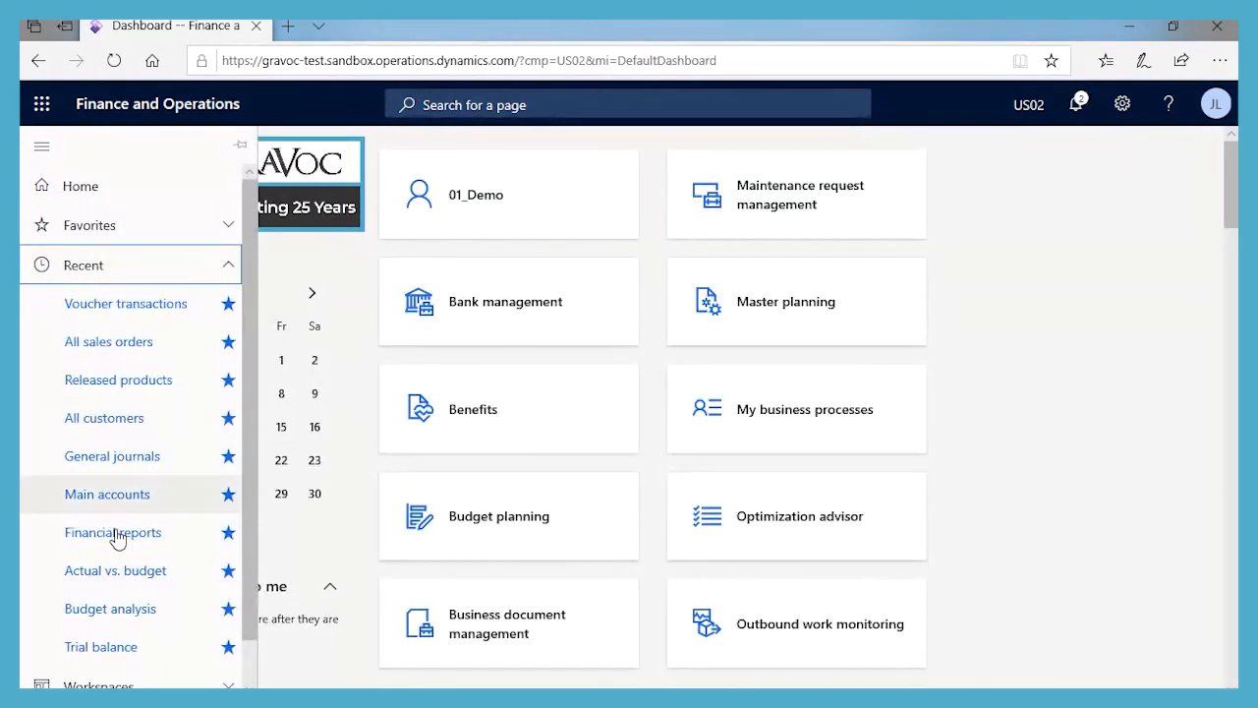
pyautogui.click(135, 306)
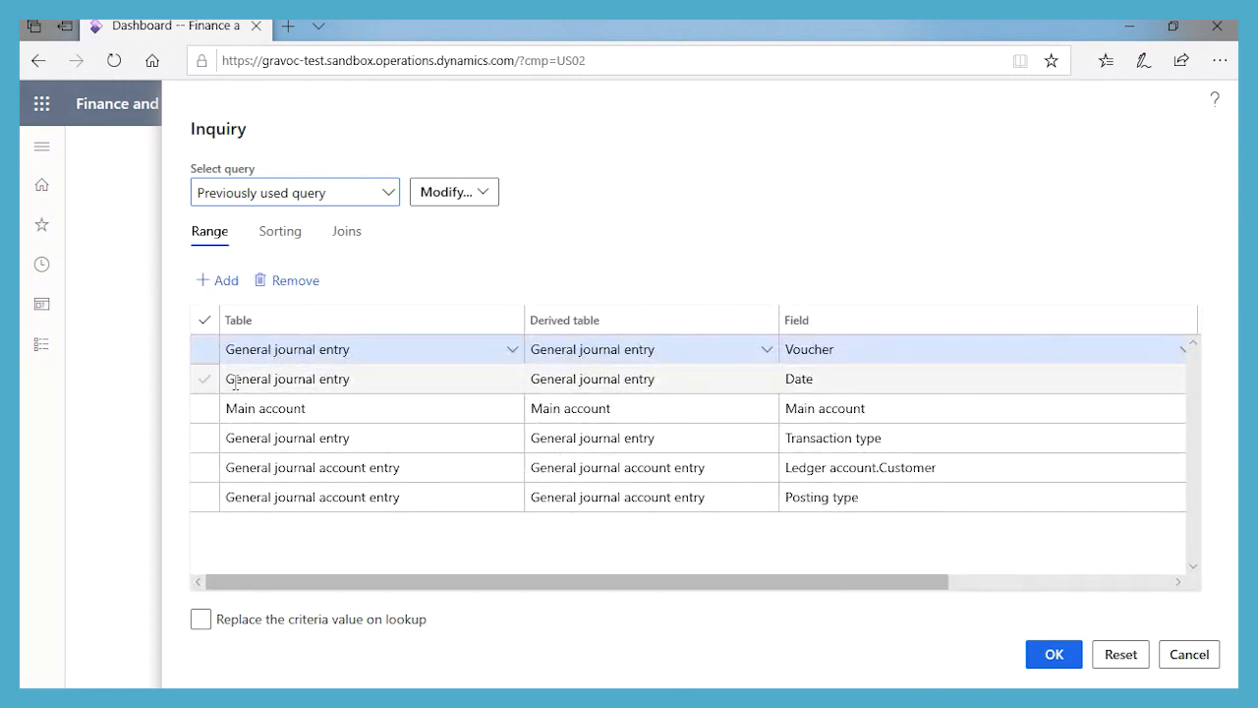
pyautogui.click(389, 193)
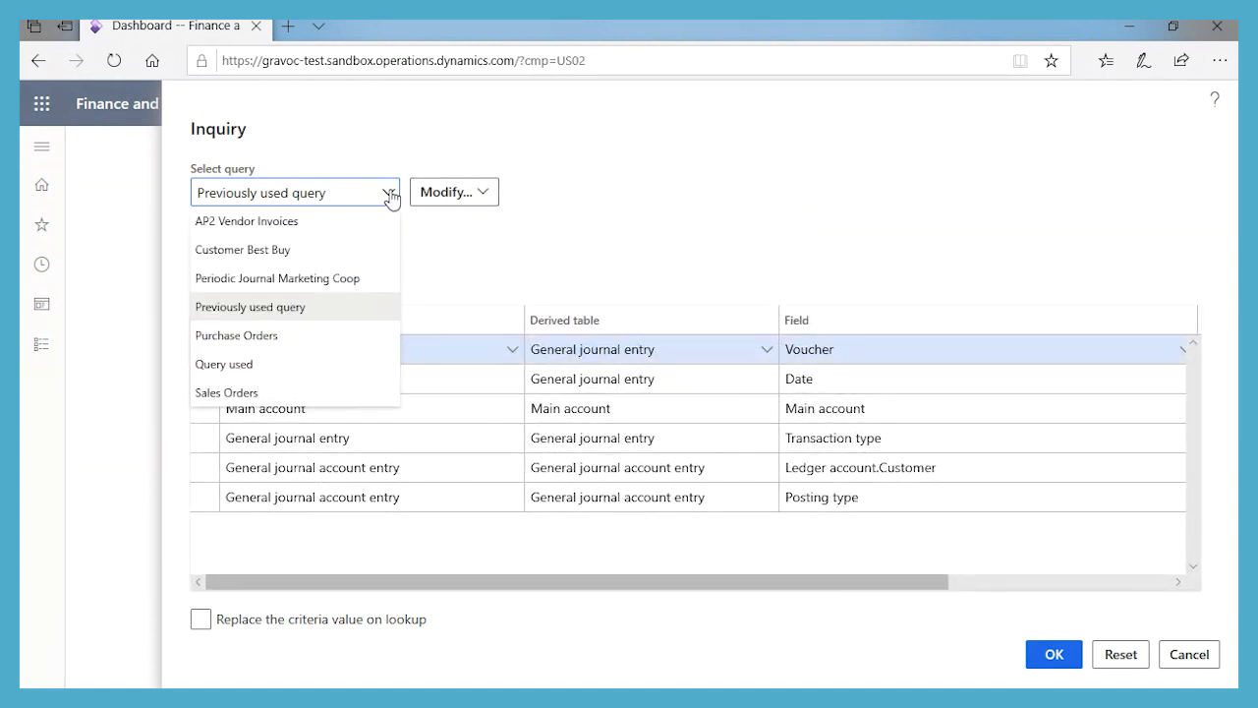
pyautogui.click(318, 286)
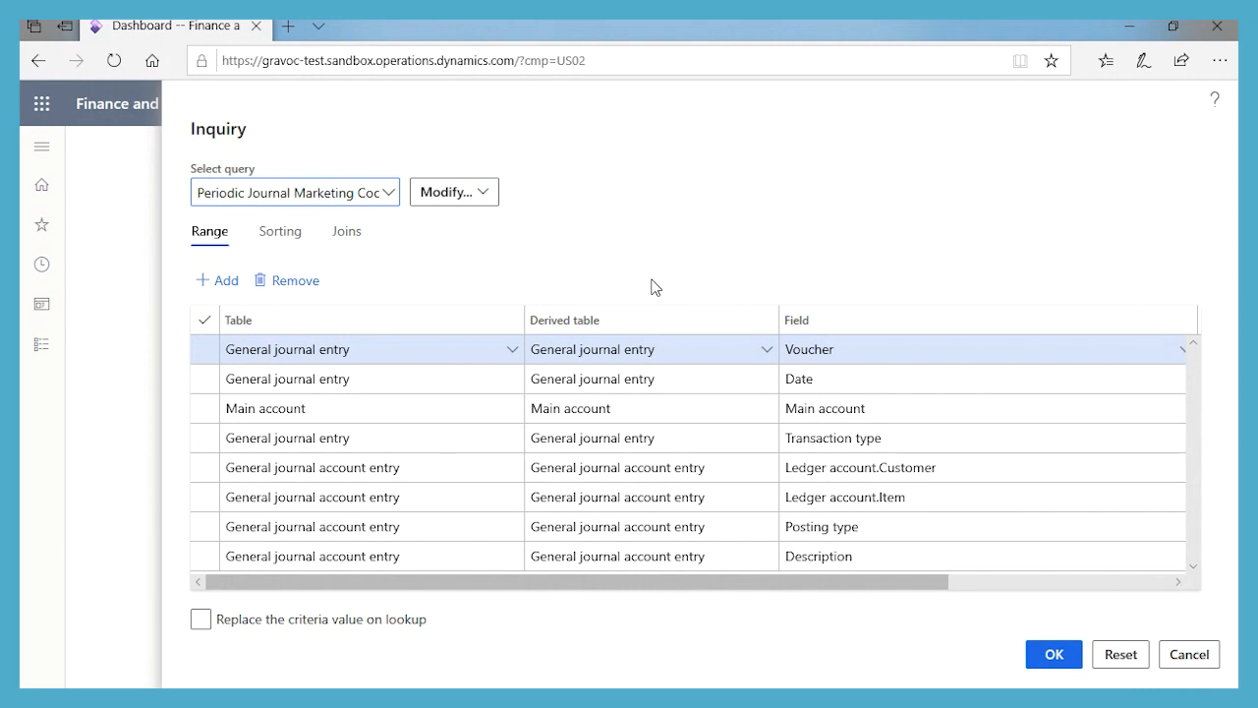
pyautogui.click(1155, 590)
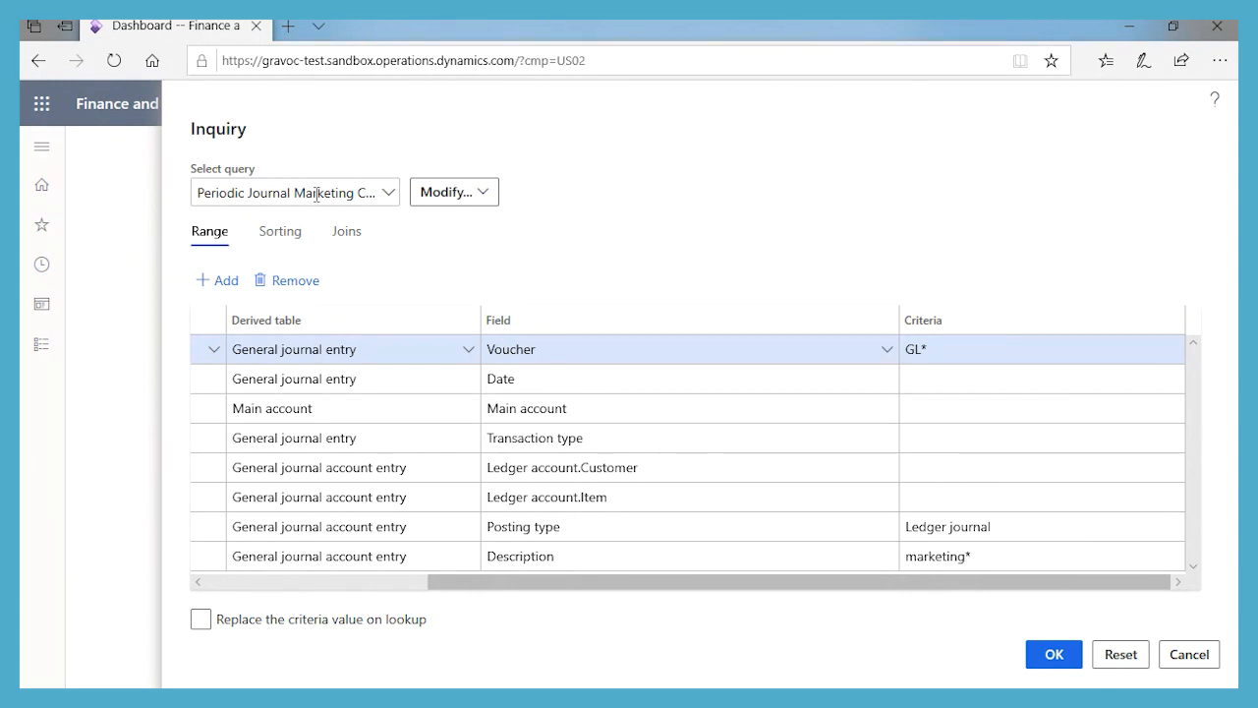
# Run the marketing coop query, review the ledger accounts, amounts and descriptions of its journal entries, and close the results.
pyautogui.click(1053, 655)
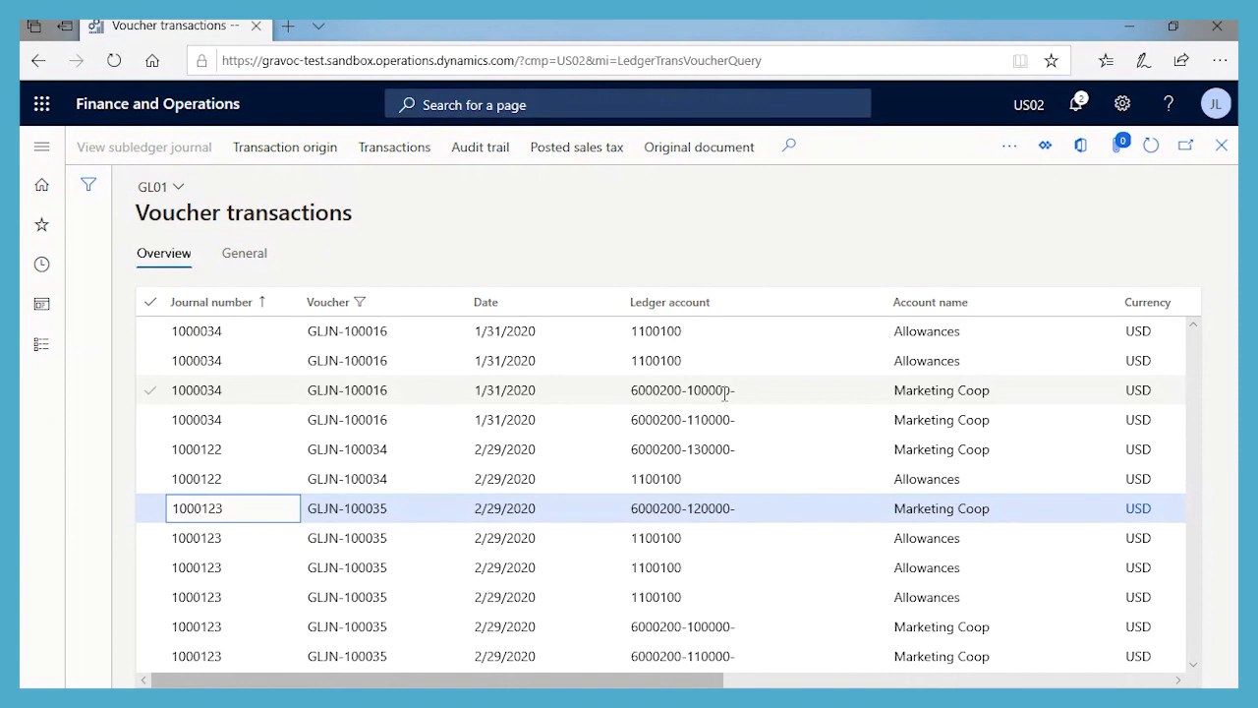
pyautogui.moveTo(725, 393)
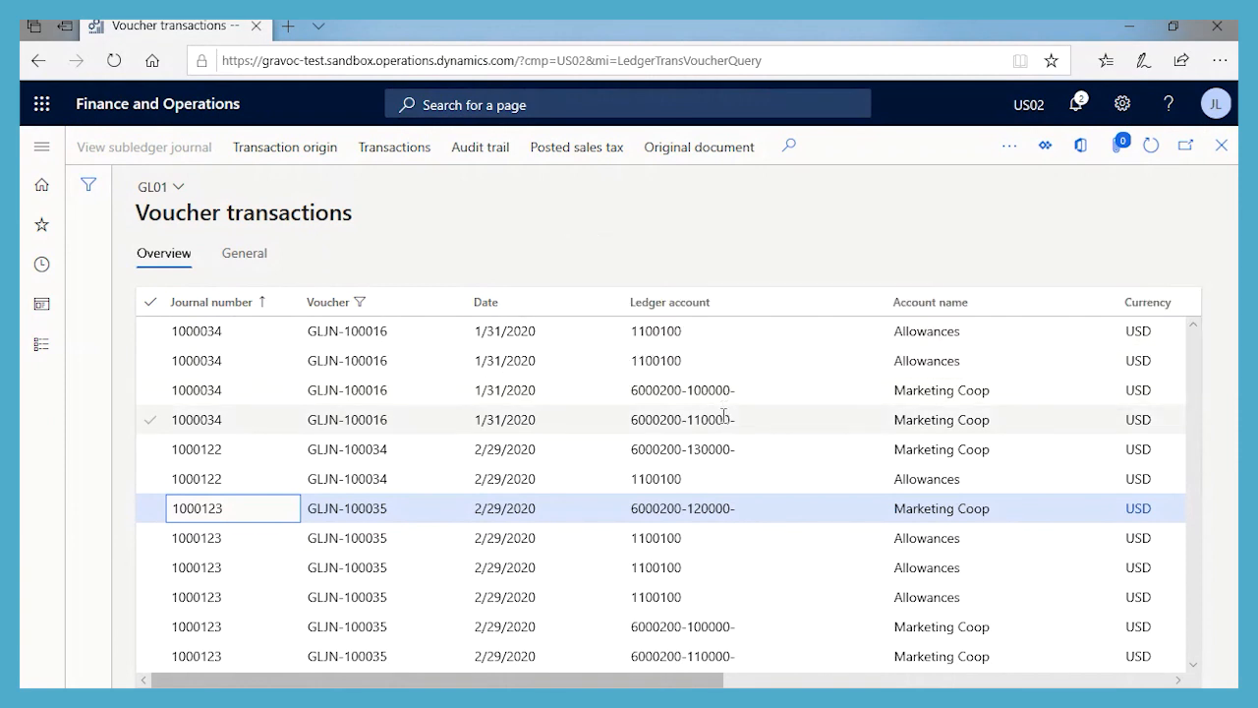
pyautogui.moveTo(724, 417)
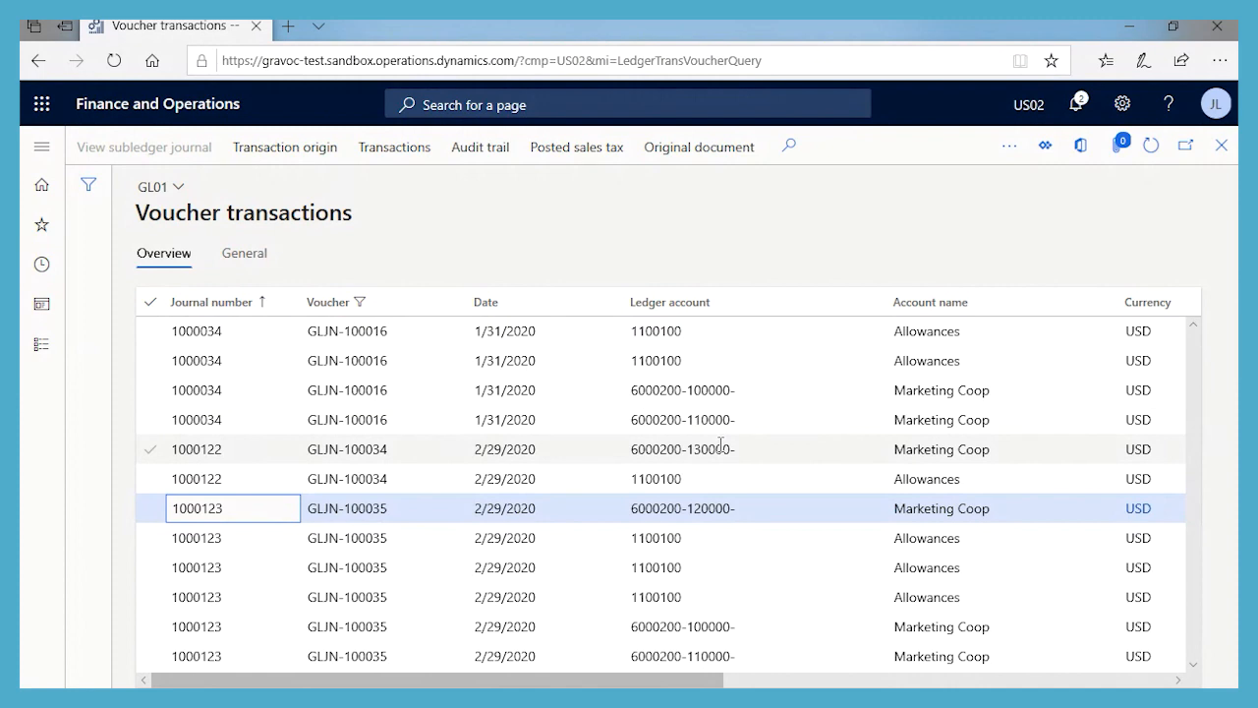
pyautogui.moveTo(721, 445)
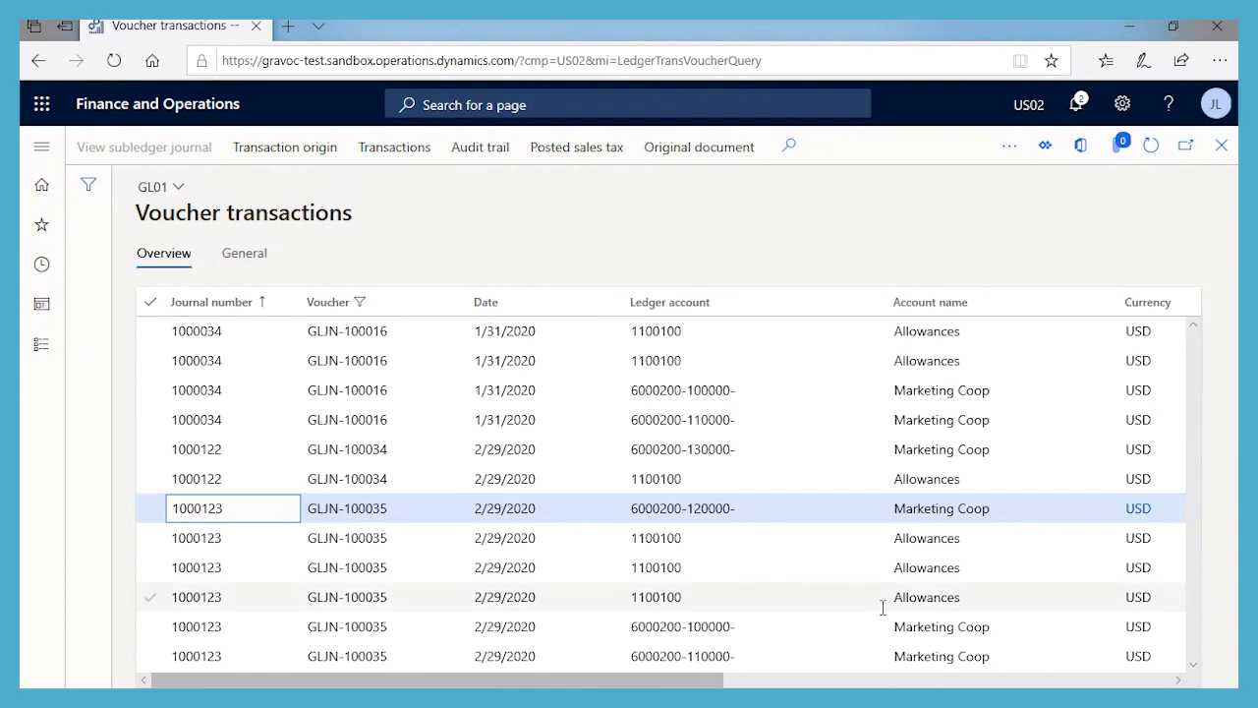
pyautogui.hscroll(2, 827, 586)
pyautogui.hscroll(-2, 316, 507)
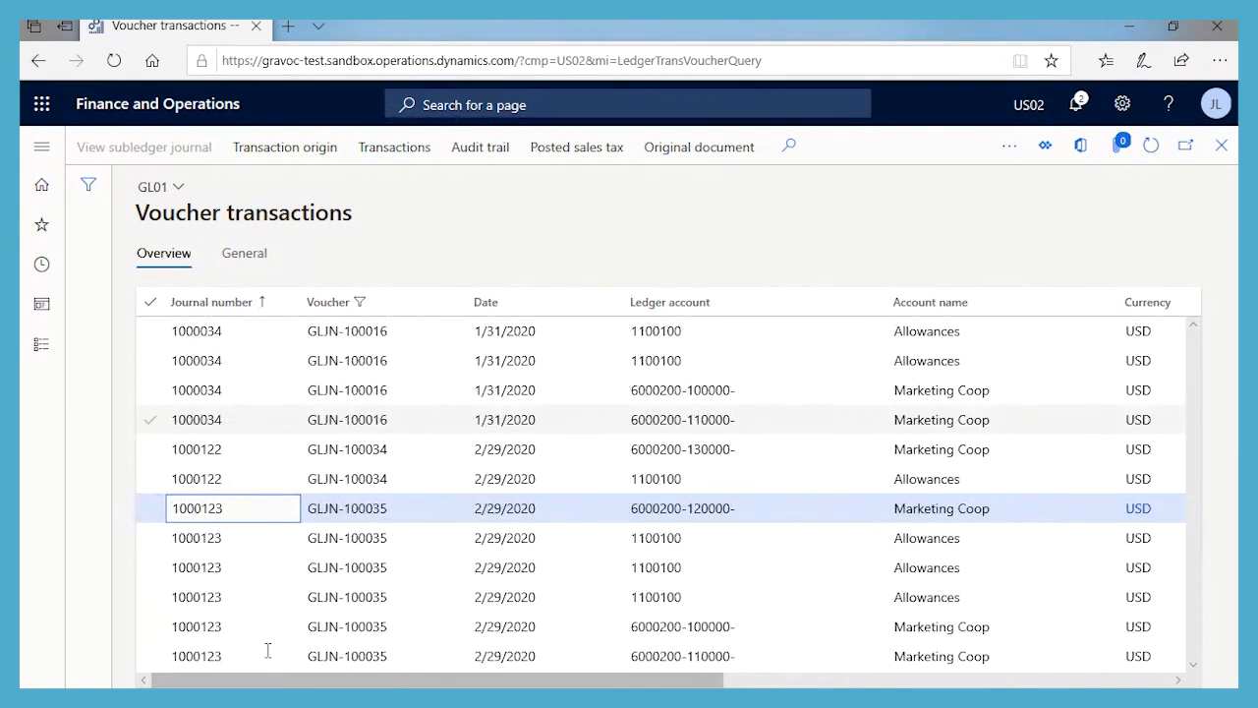
pyautogui.hscroll(2, 823, 646)
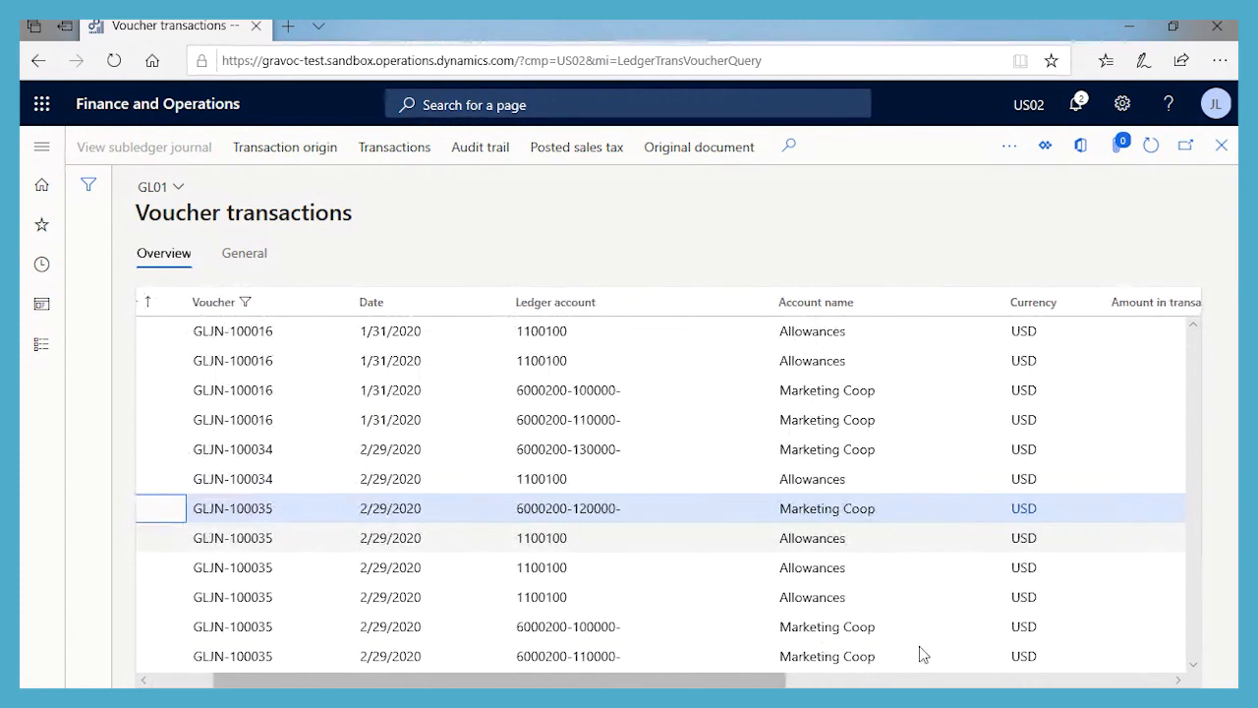
pyautogui.click(1158, 685)
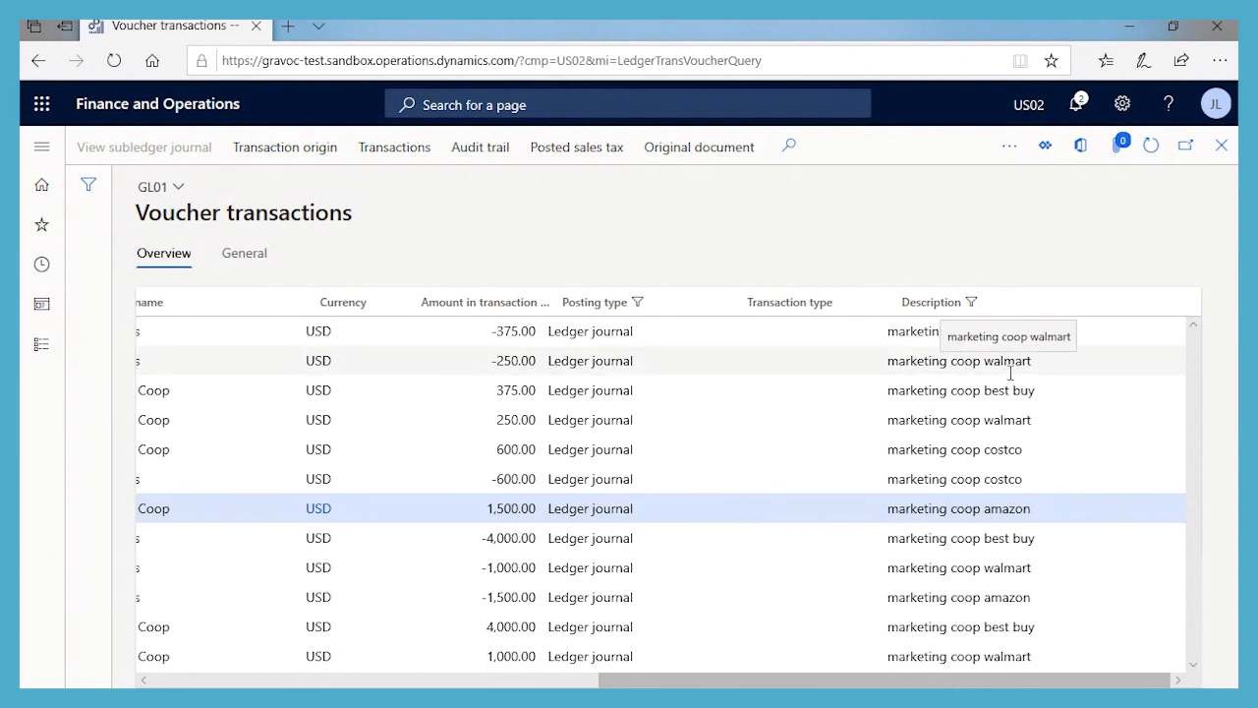
pyautogui.hscroll(-2, 1003, 500)
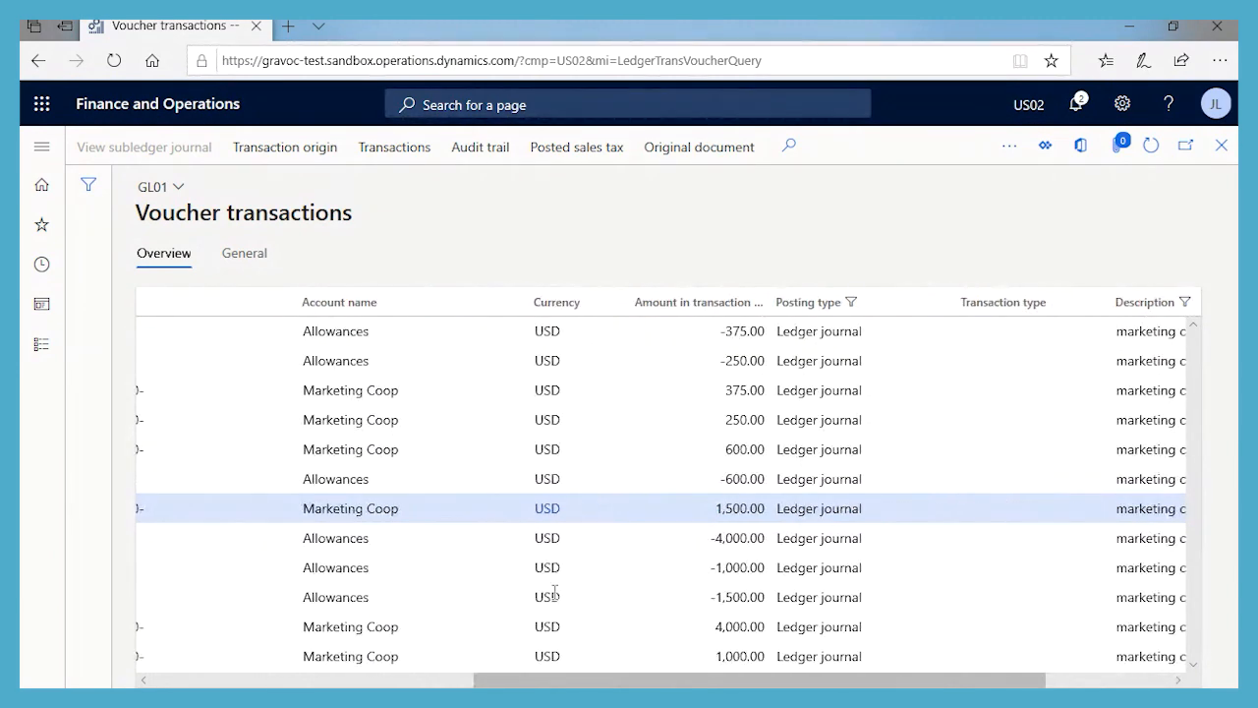
pyautogui.click(162, 680)
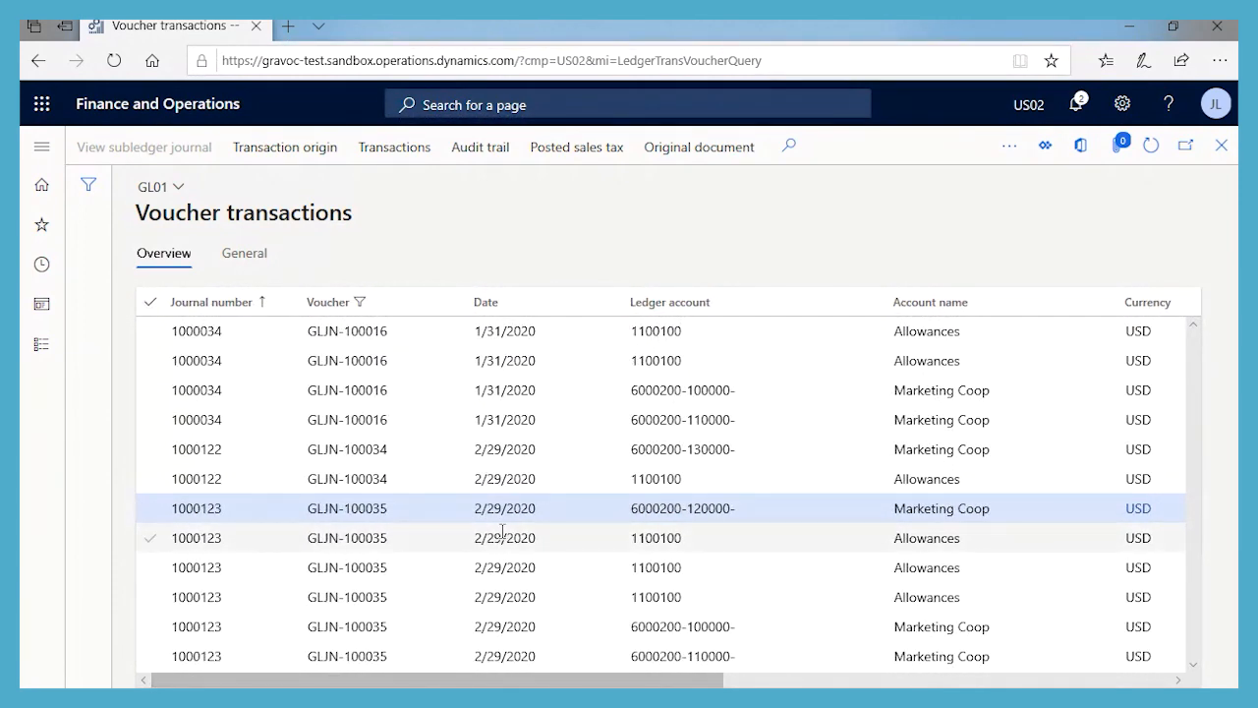
pyautogui.click(1223, 148)
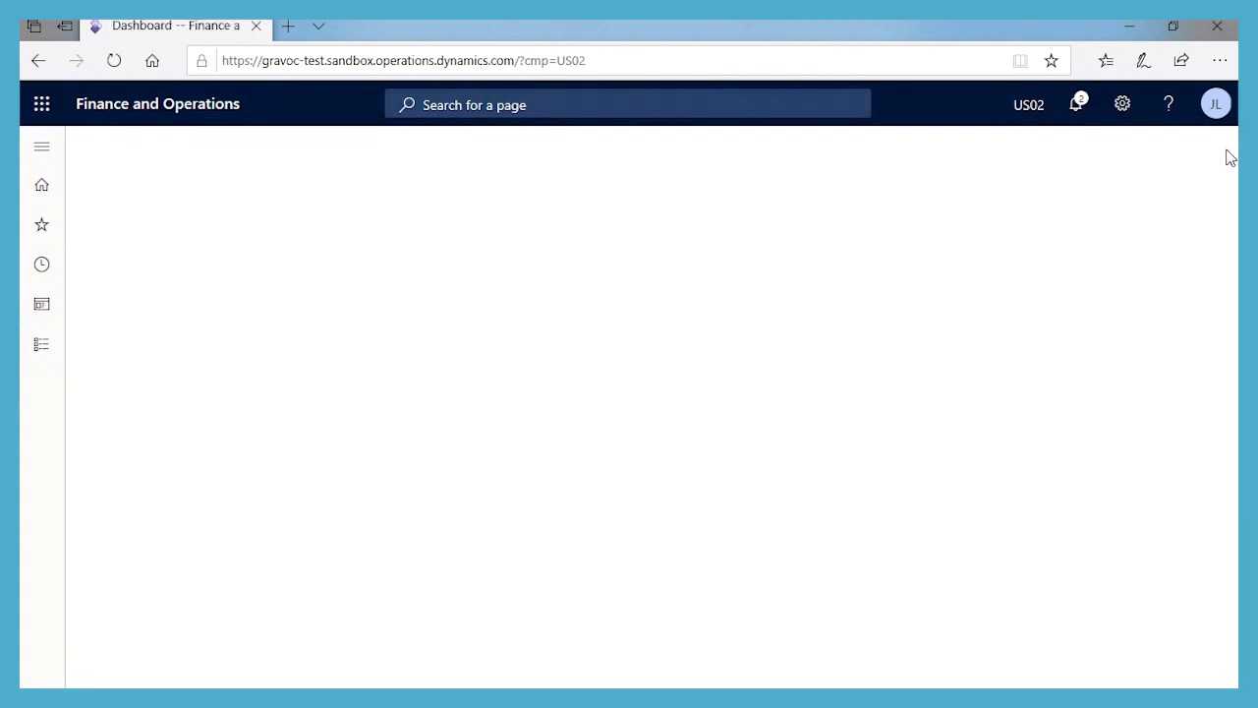
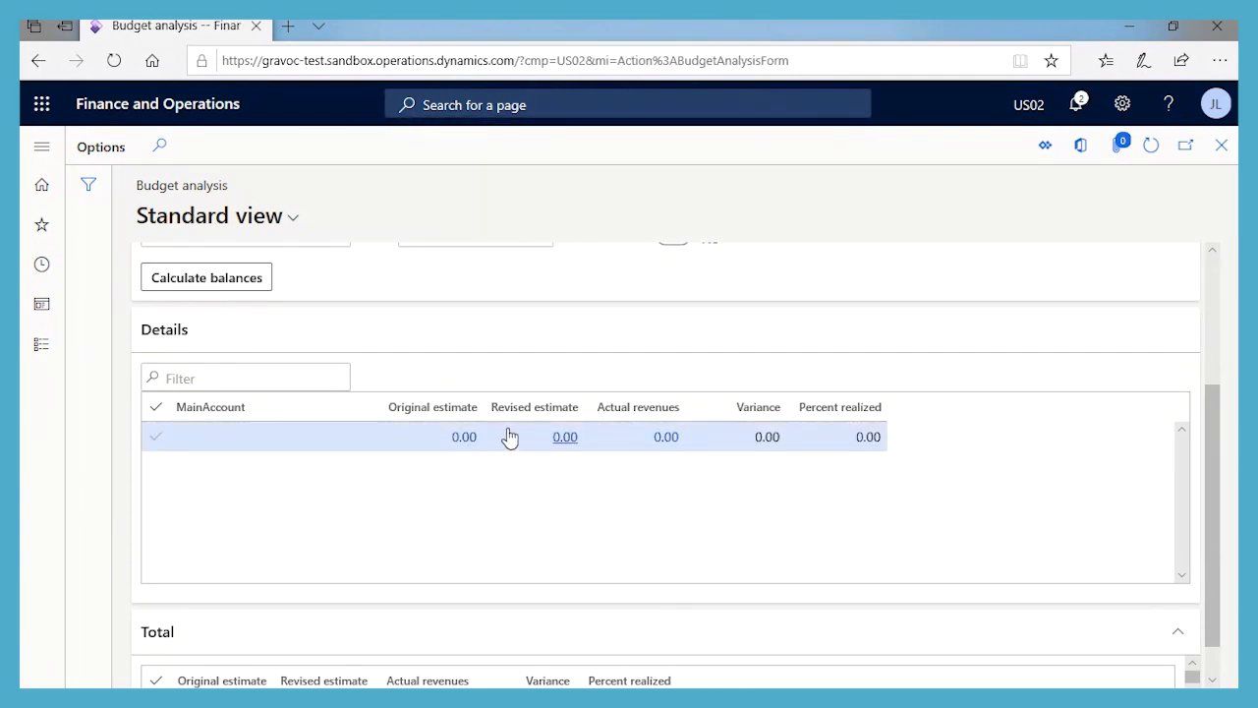
# Set the budget analysis date interval to PP3.
pyautogui.scroll(3, 519, 310)
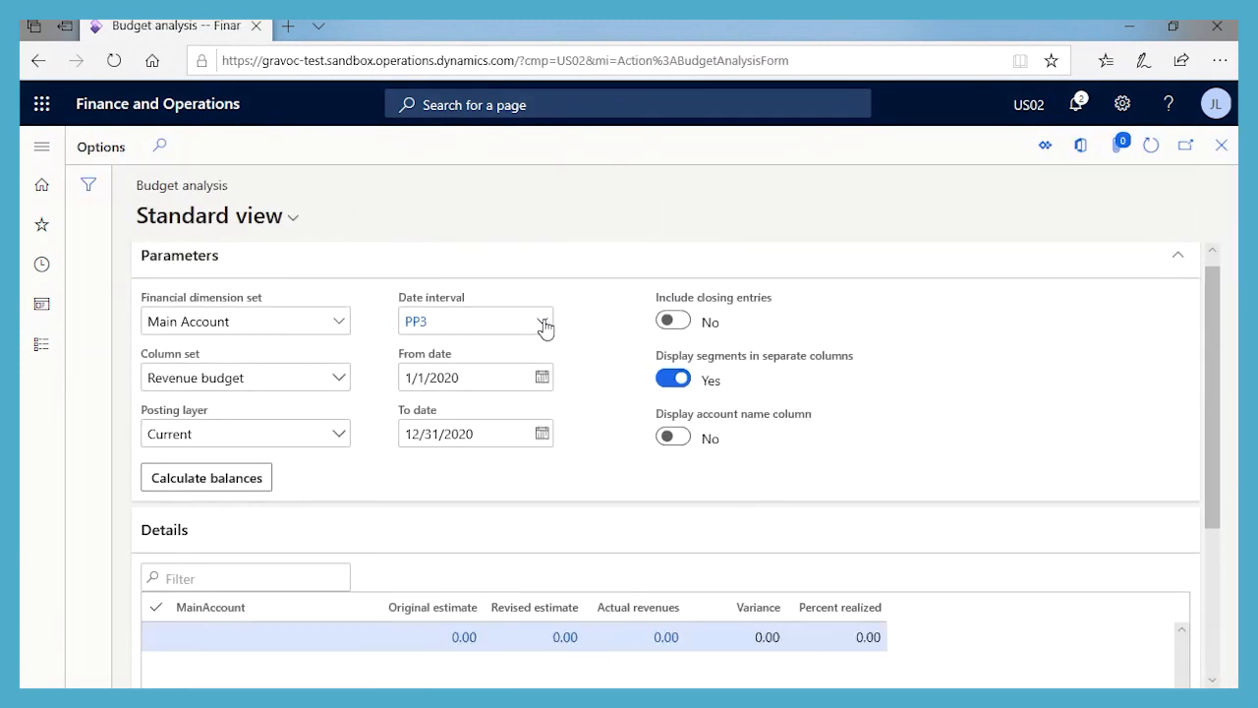
pyautogui.click(546, 328)
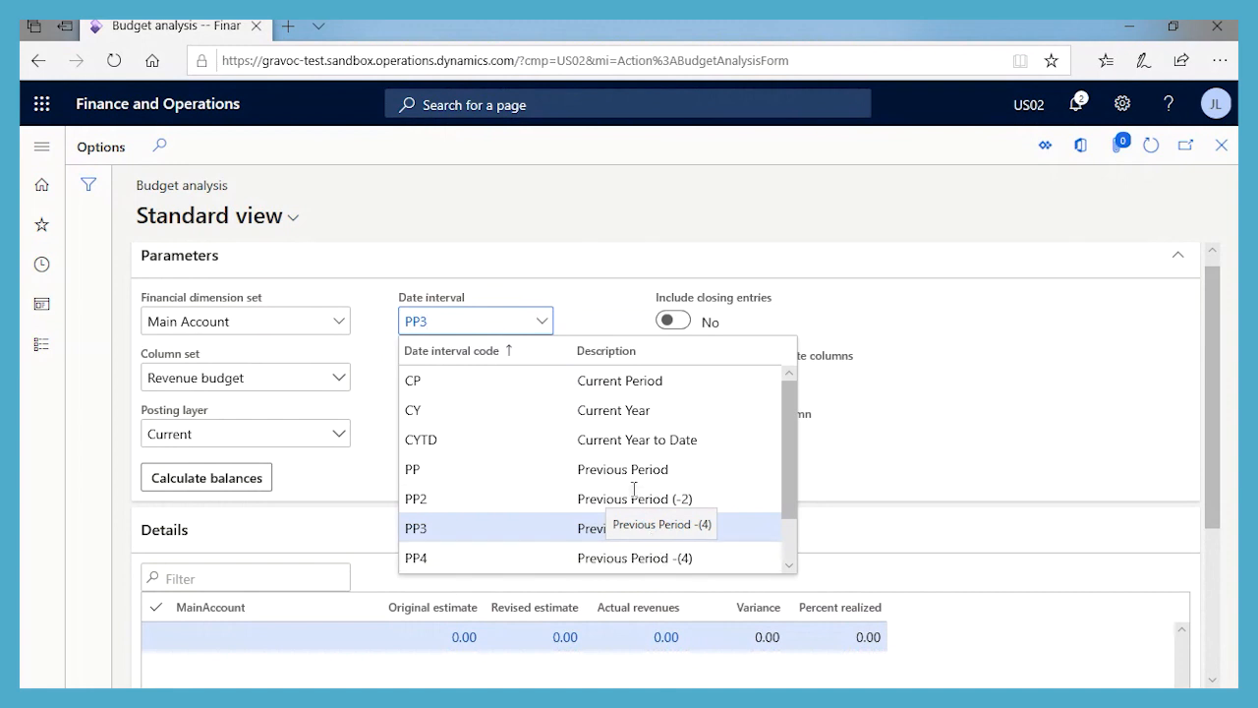
pyautogui.click(585, 538)
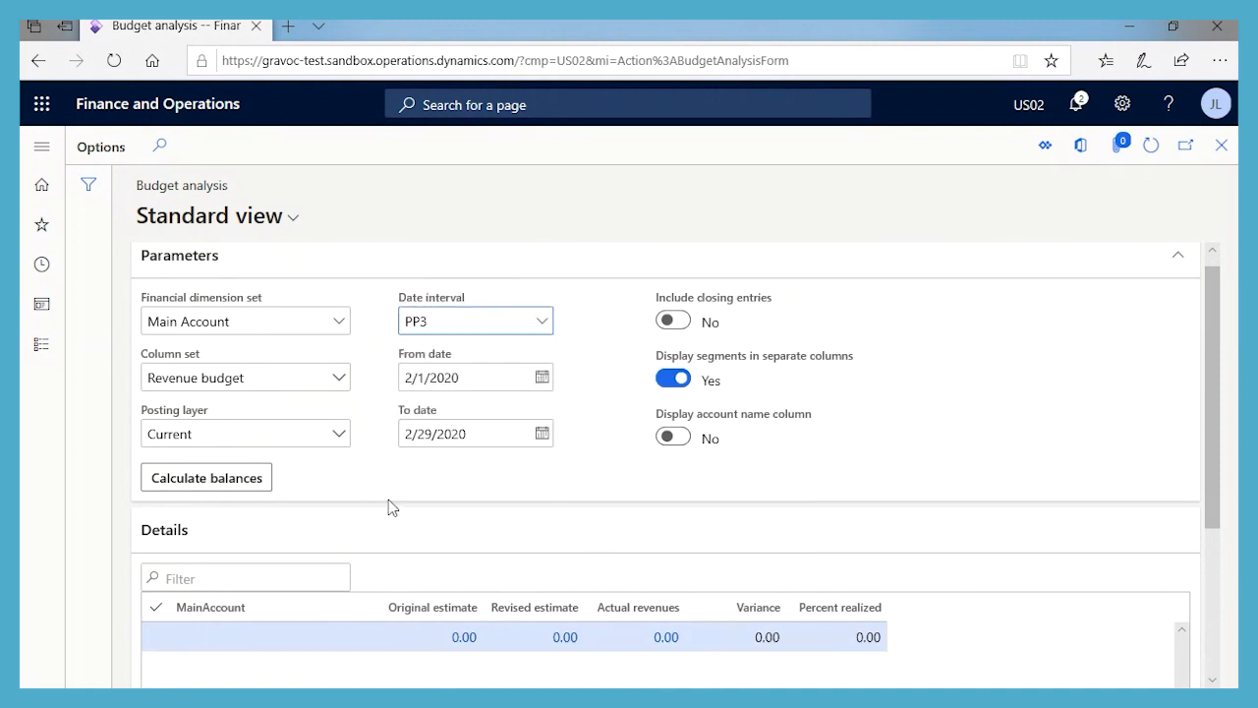
# Calculate the budget balances with the Main+Cust financial dimension set and review the estimates and actual revenues by customer.
pyautogui.click(341, 327)
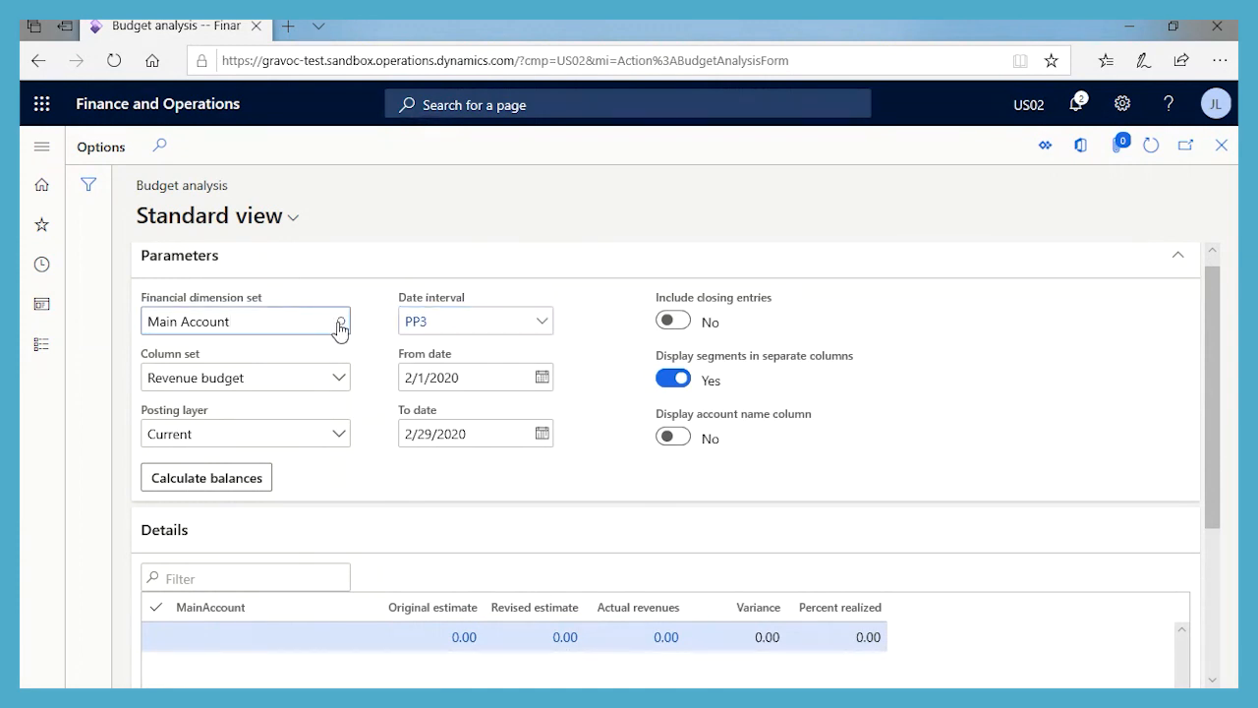
pyautogui.click(339, 324)
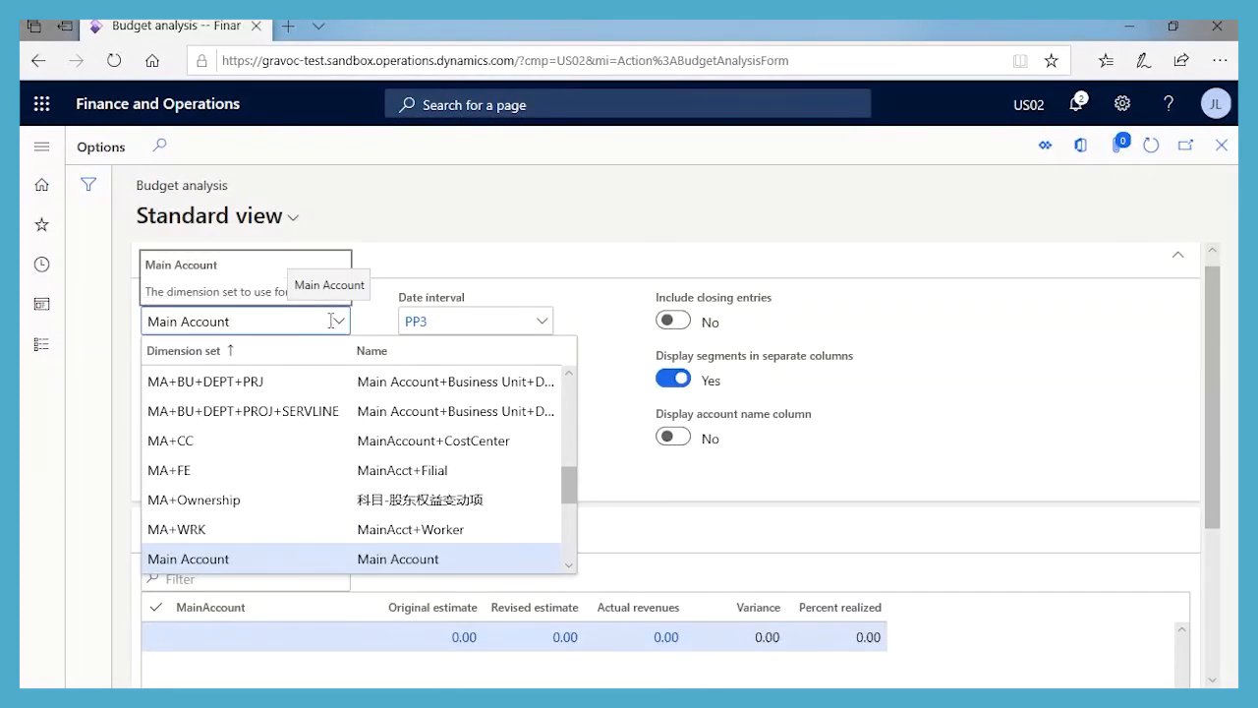
pyautogui.scroll(-1, 303, 436)
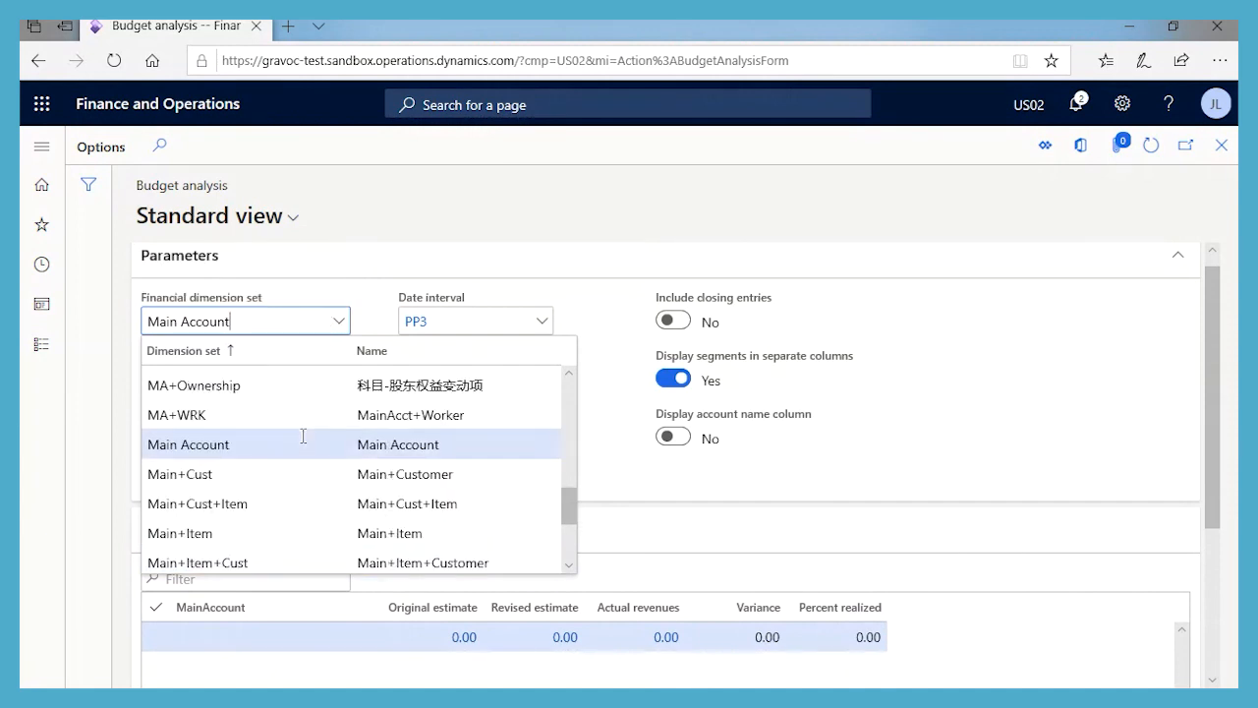
pyautogui.click(200, 475)
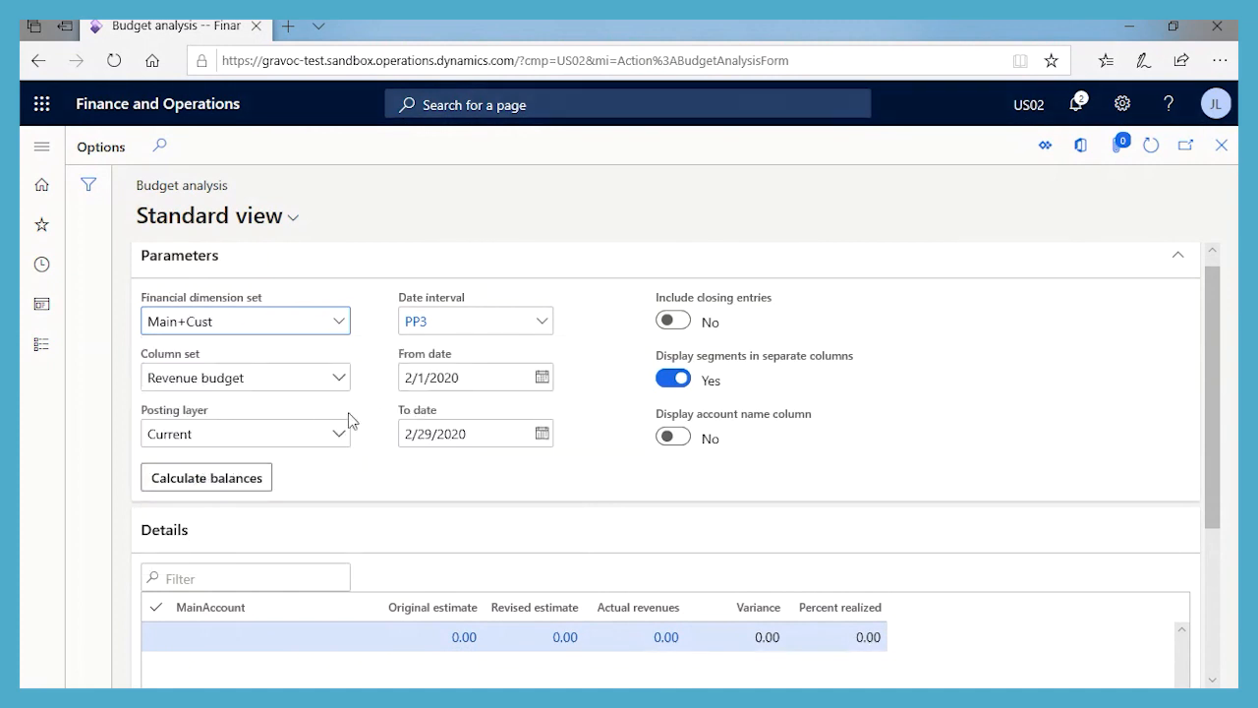
pyautogui.click(261, 478)
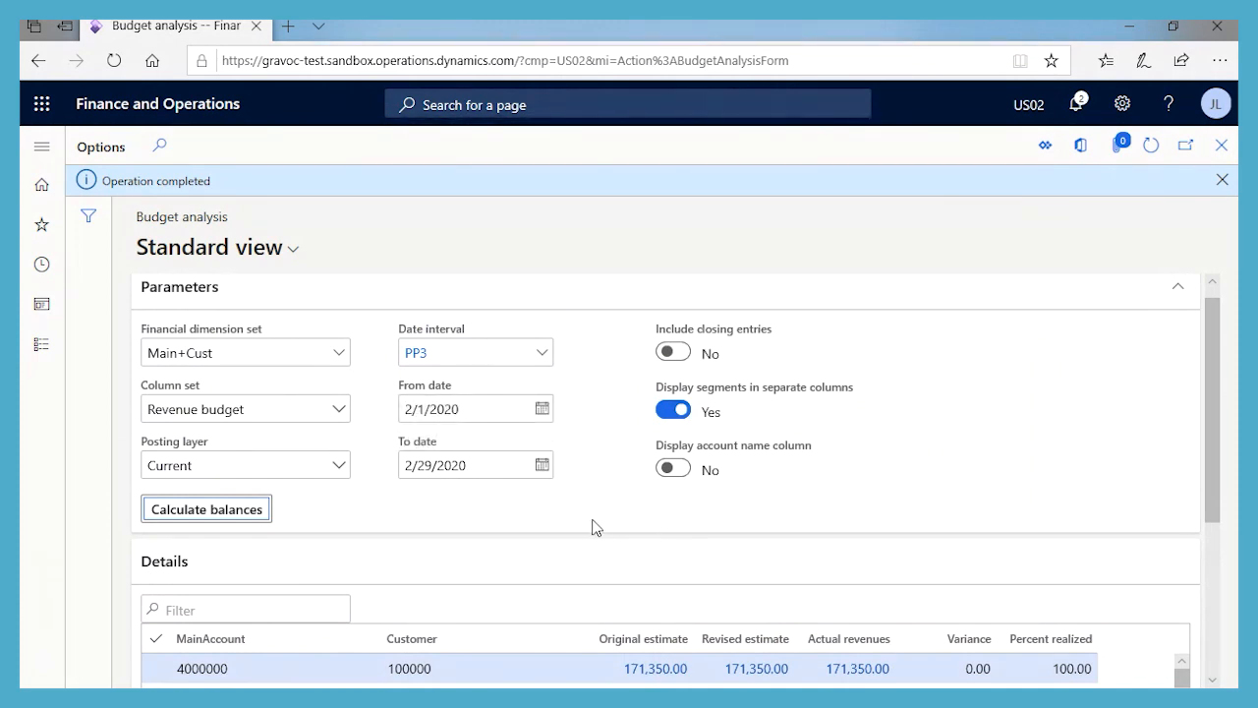
pyautogui.scroll(-2, 551, 528)
pyautogui.scroll(-2, 550, 528)
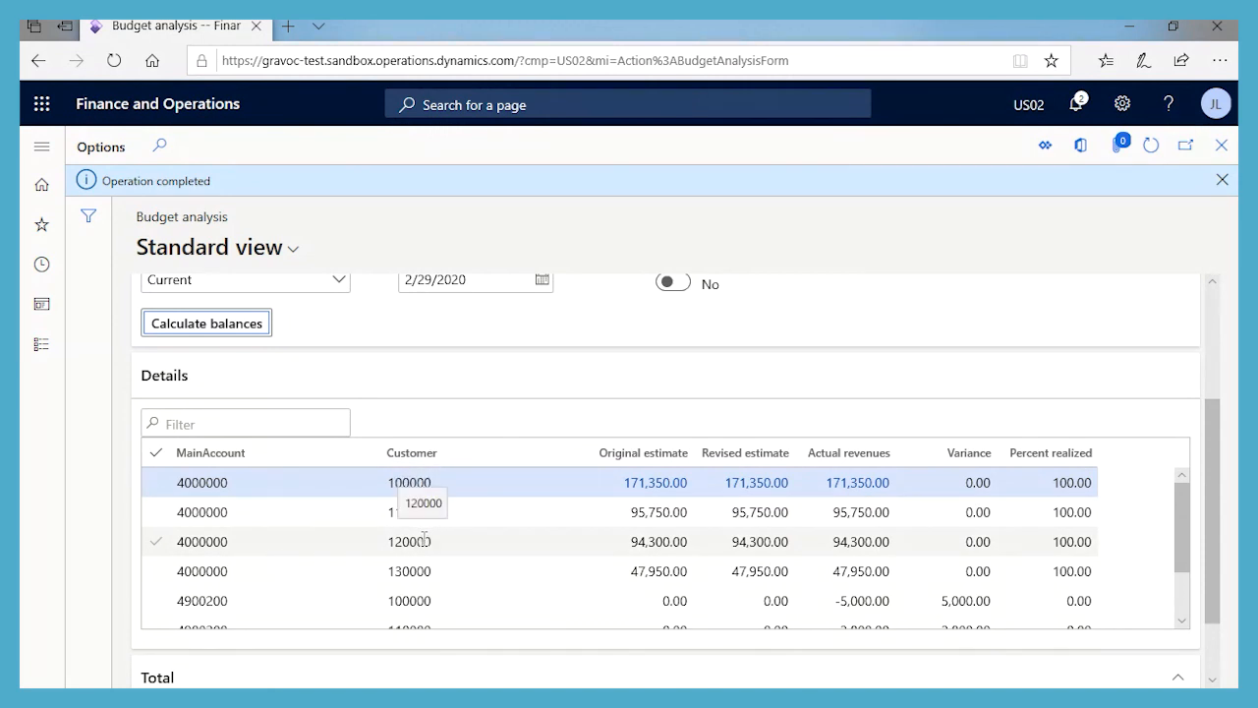
pyautogui.scroll(-2, 484, 564)
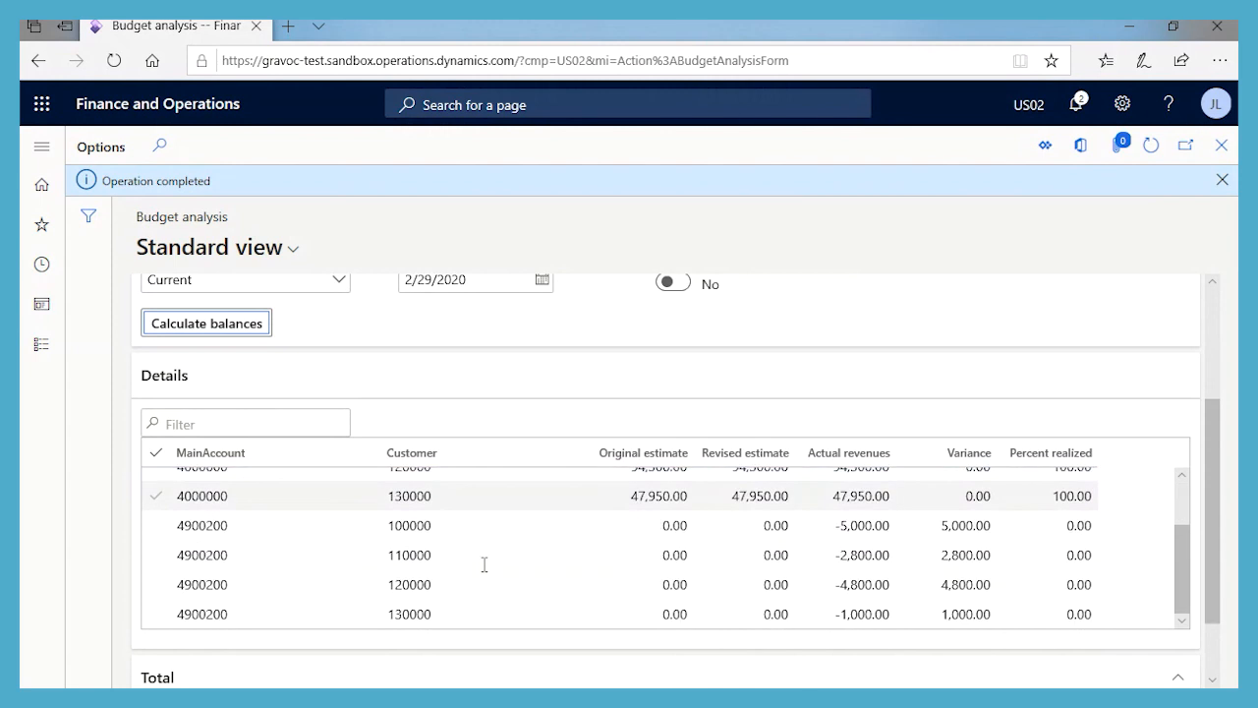
pyautogui.scroll(2, 483, 564)
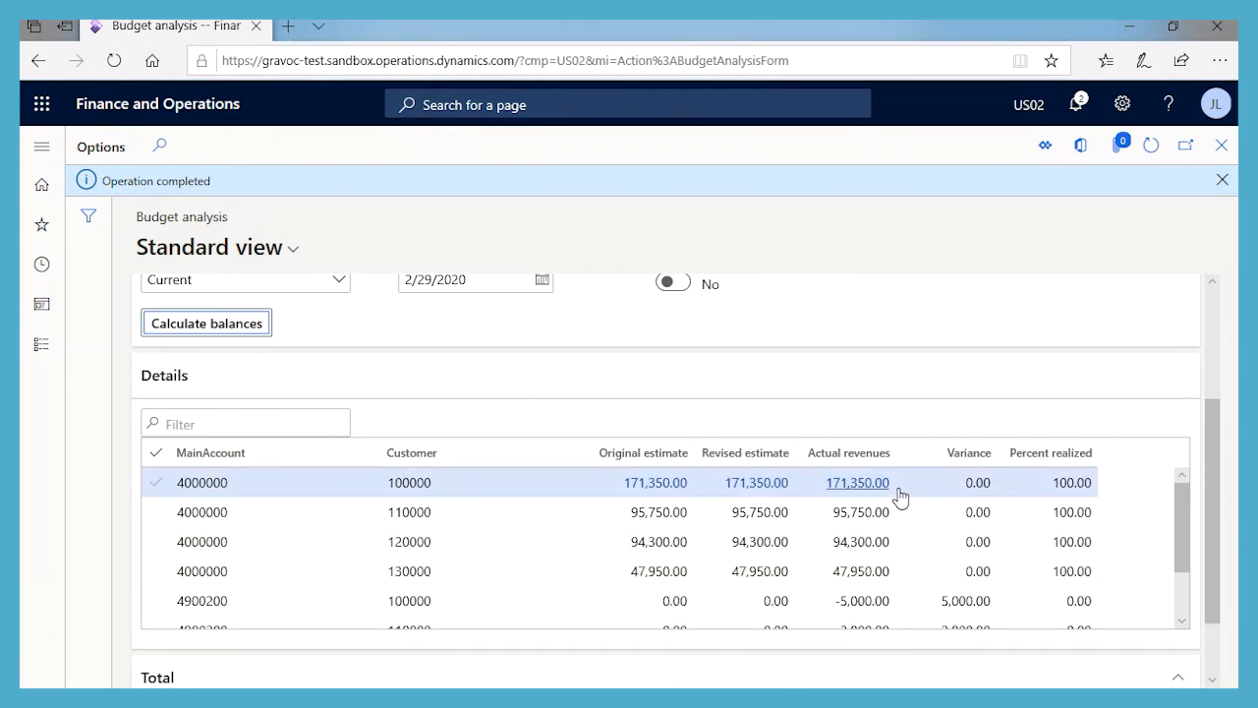
pyautogui.scroll(2, 491, 393)
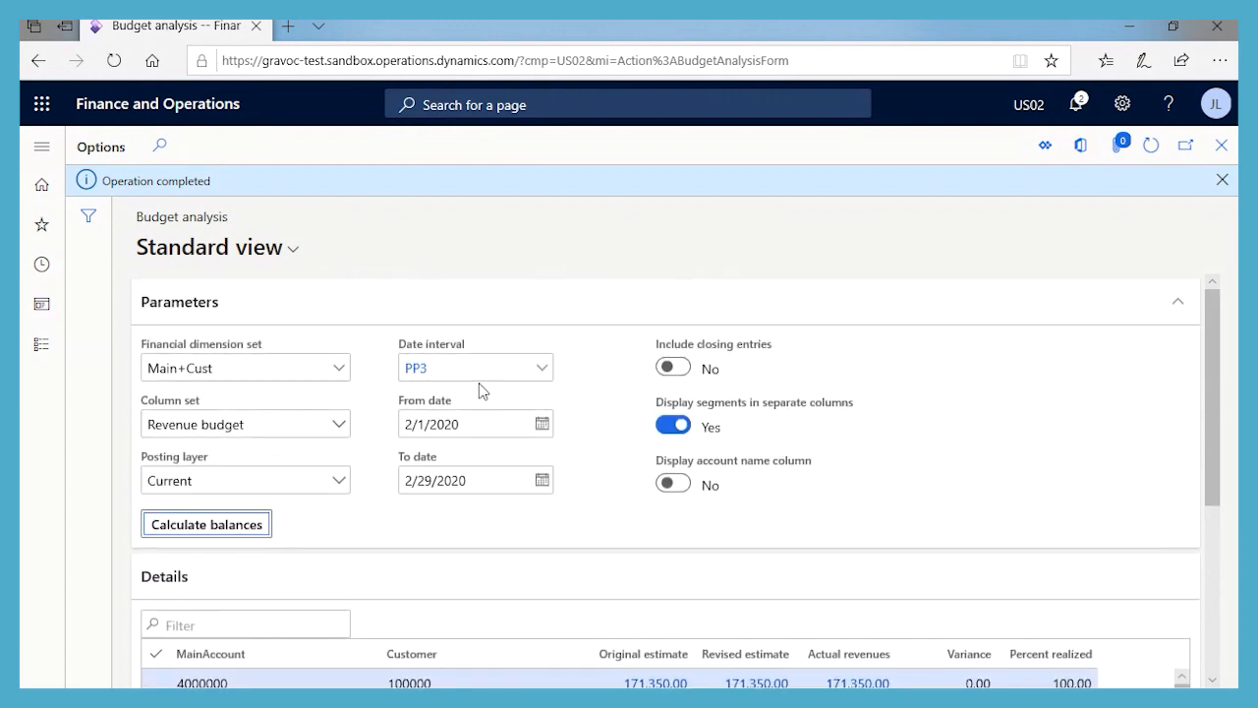
# Change the budget analysis financial dimension set to Main+Cust+Item.
pyautogui.click(339, 378)
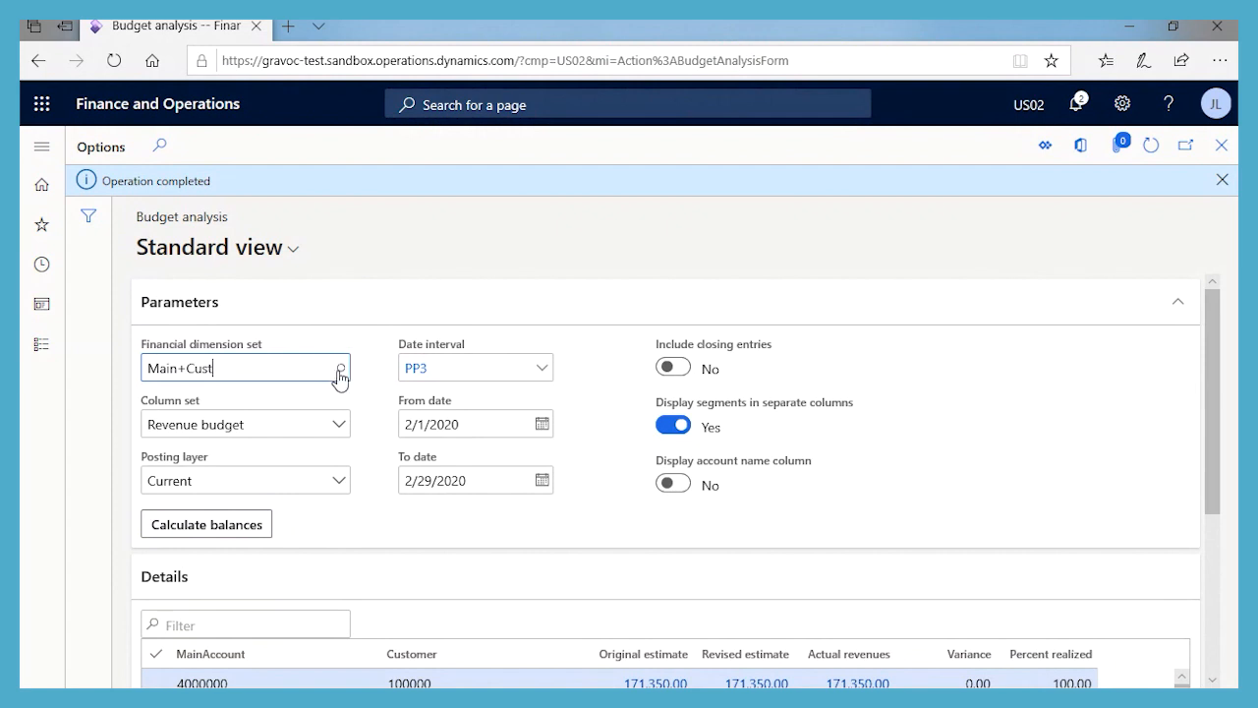
pyautogui.click(339, 374)
pyautogui.scroll(1, 335, 504)
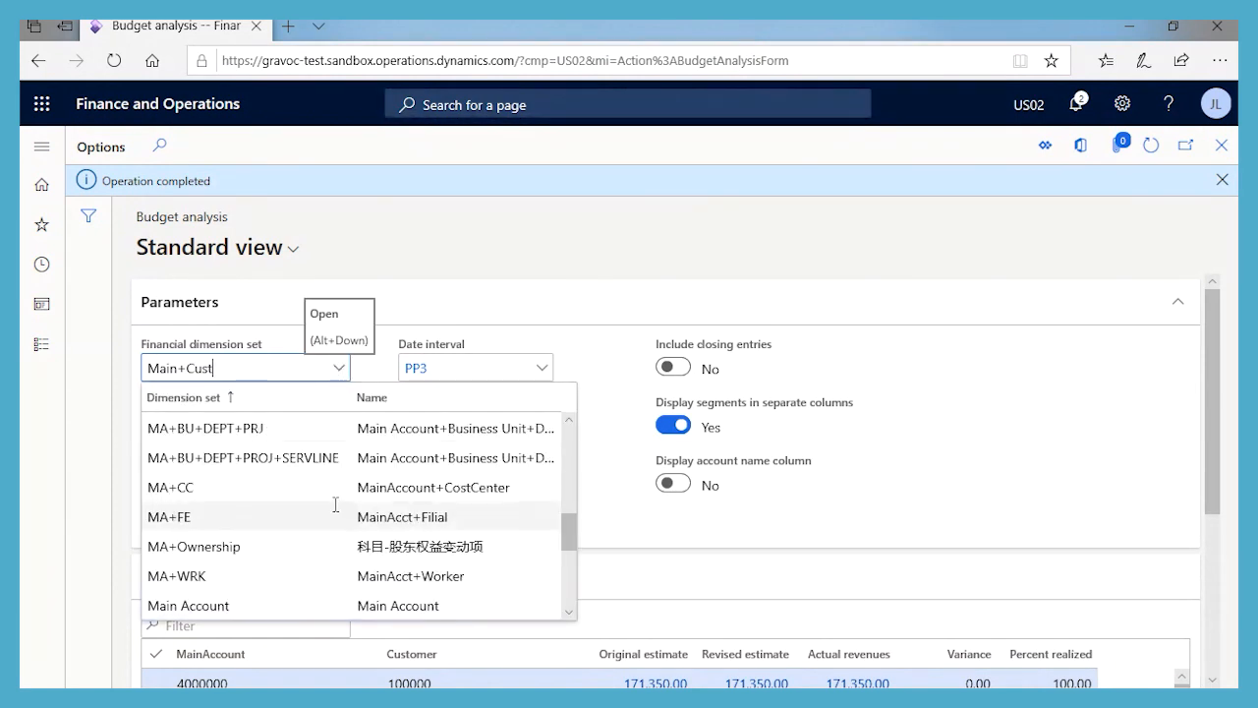
pyautogui.scroll(-4, 335, 504)
pyautogui.click(259, 551)
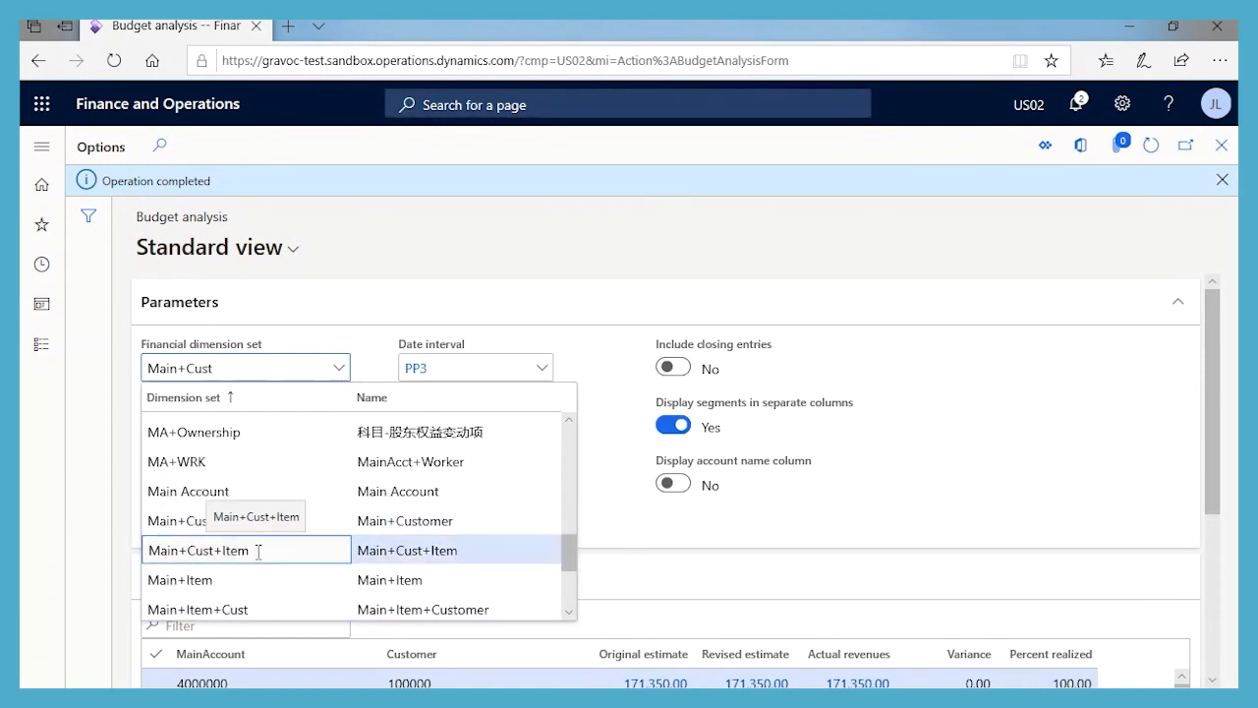
# Reselect the PP3 date interval and calculate the budget balances with the Main+Cust+Item dimension set.
pyautogui.click(473, 388)
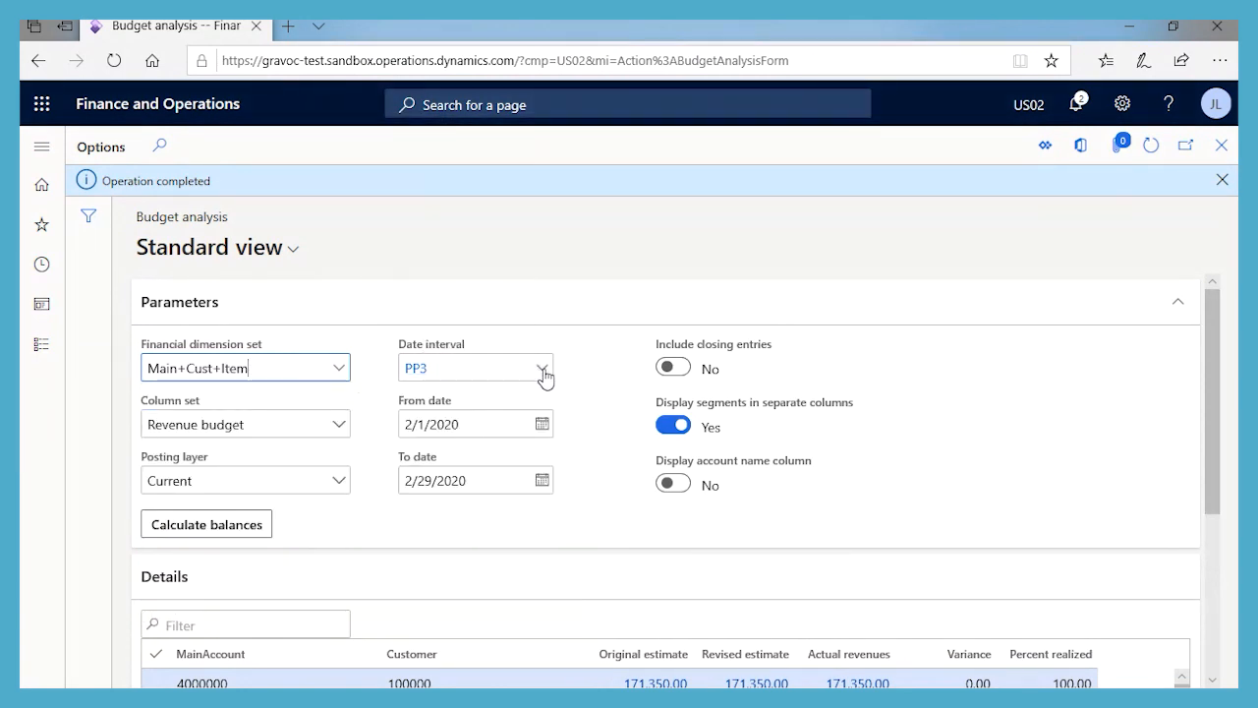
pyautogui.click(543, 372)
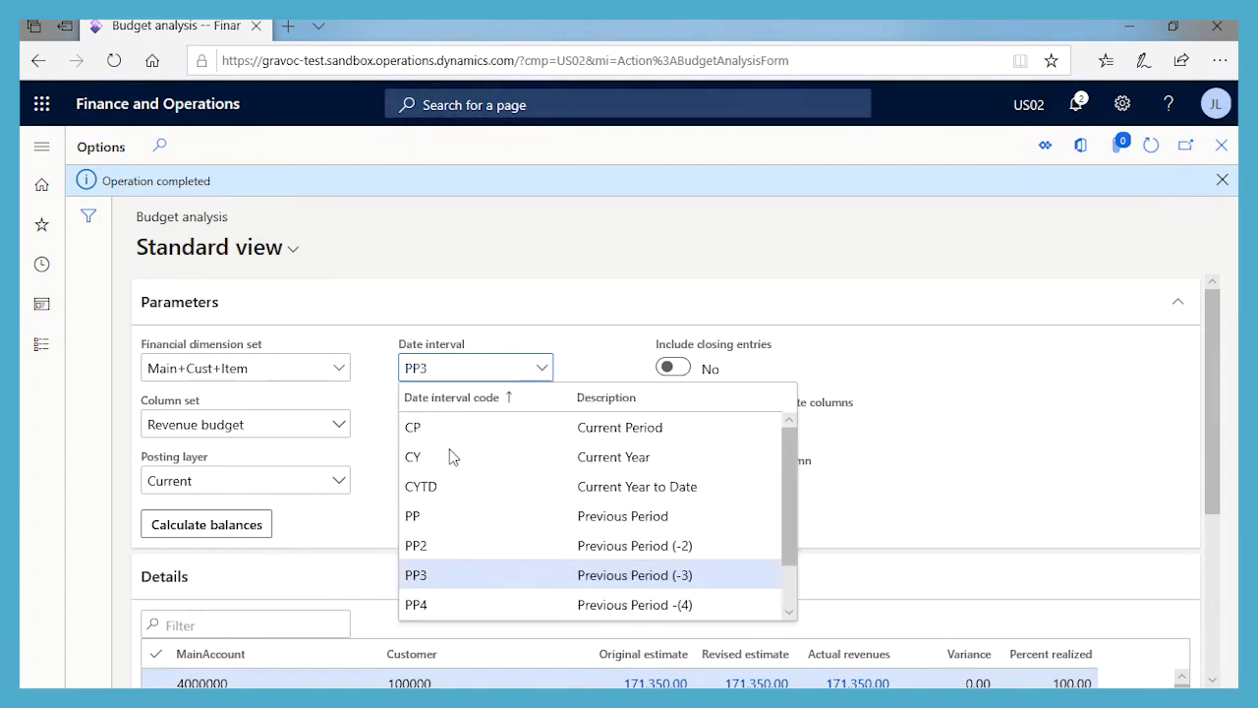
pyautogui.click(423, 580)
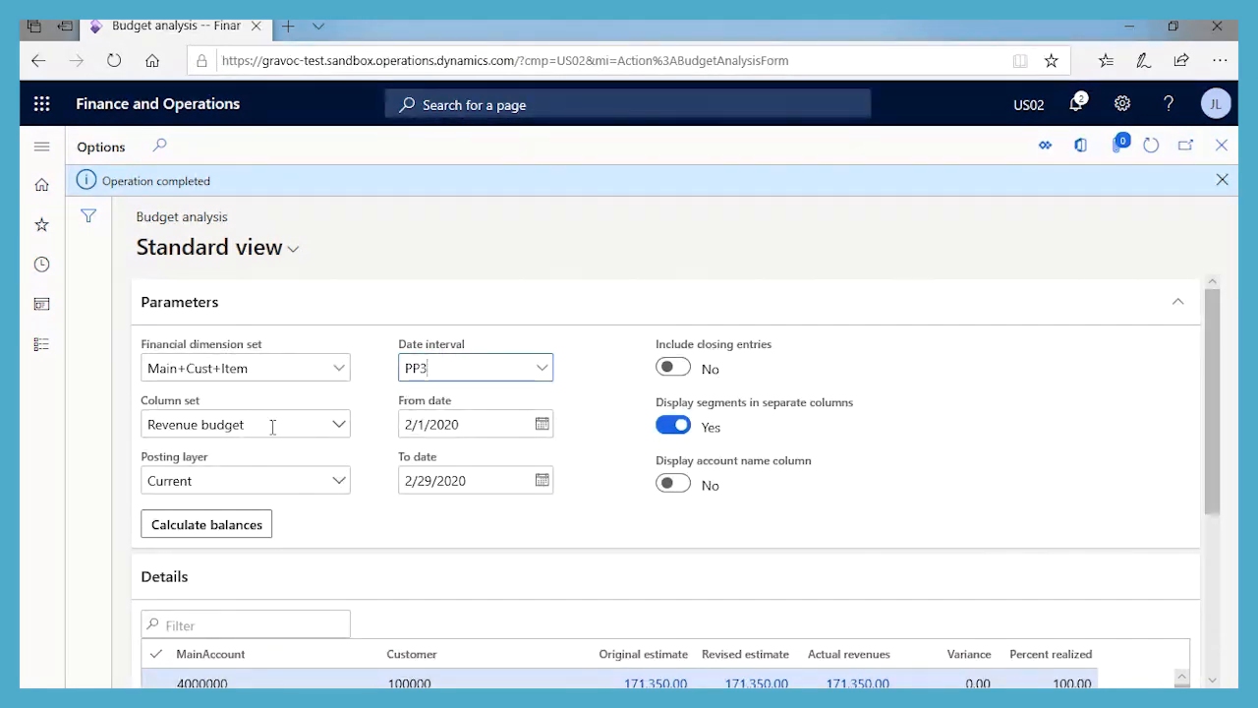
pyautogui.click(223, 528)
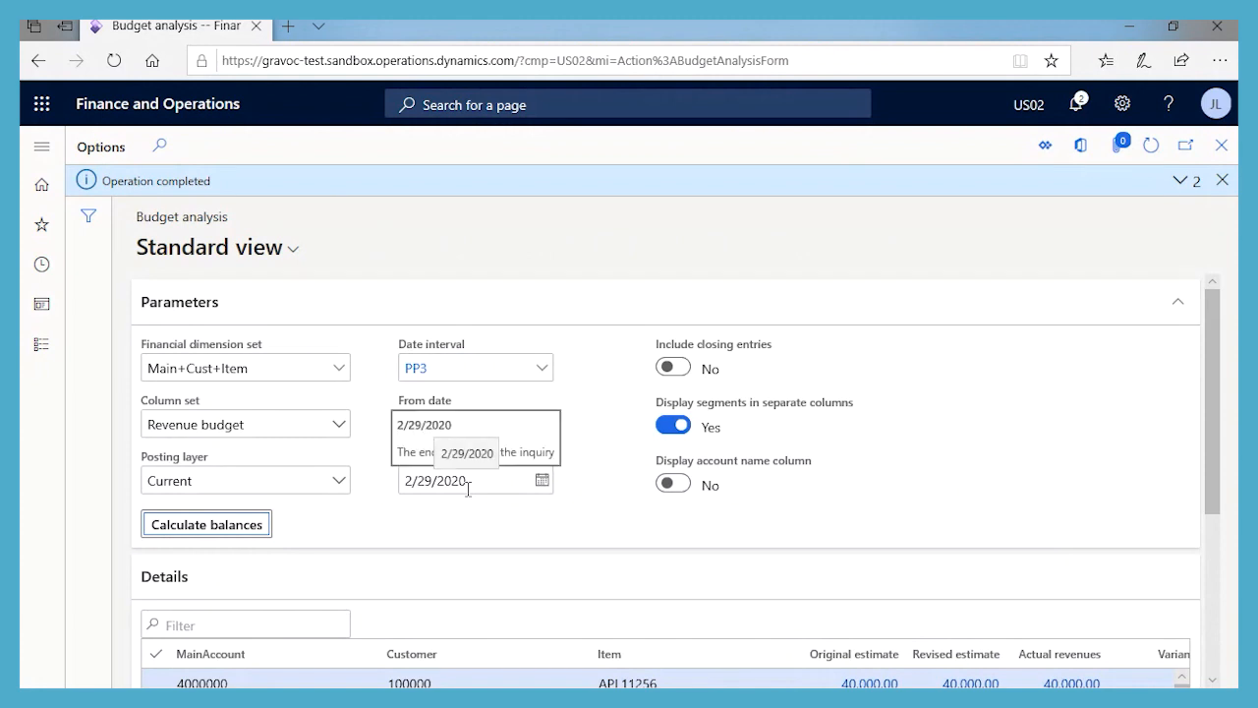
# Review the budget estimates, actual revenues, variance and percent realized by customer and item.
pyautogui.scroll(-1, 468, 491)
pyautogui.scroll(-5, 468, 488)
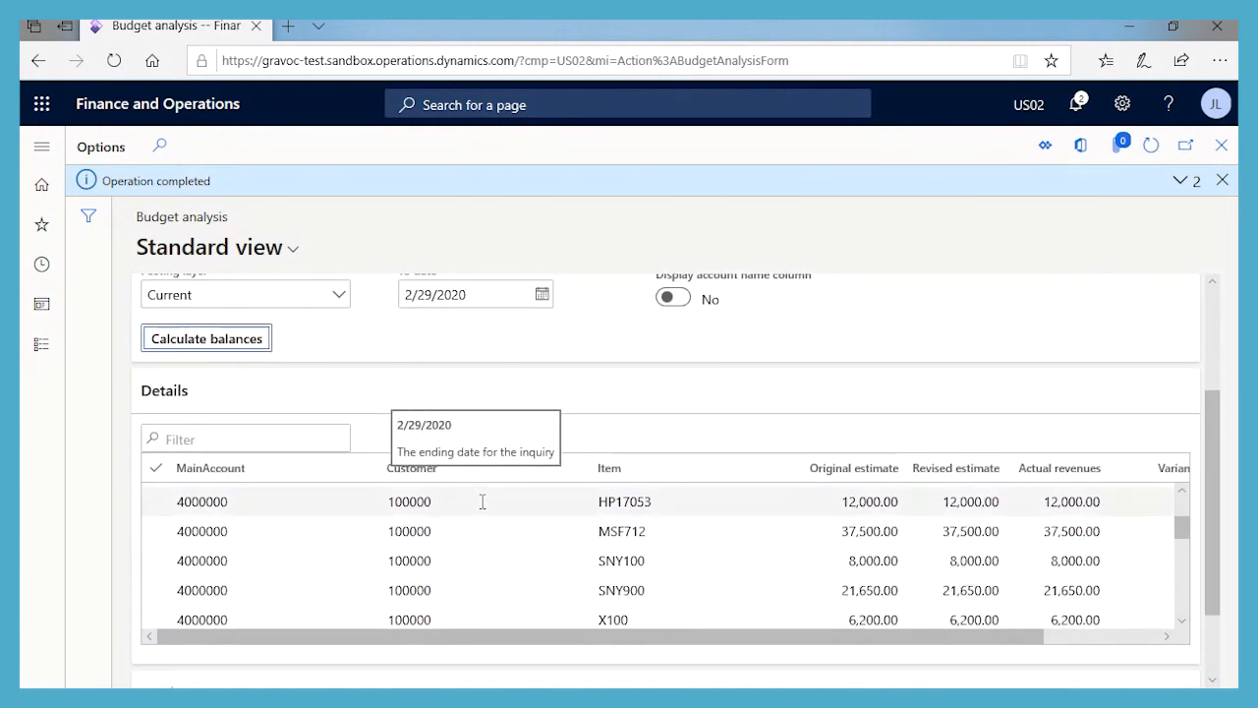
pyautogui.scroll(3, 402, 518)
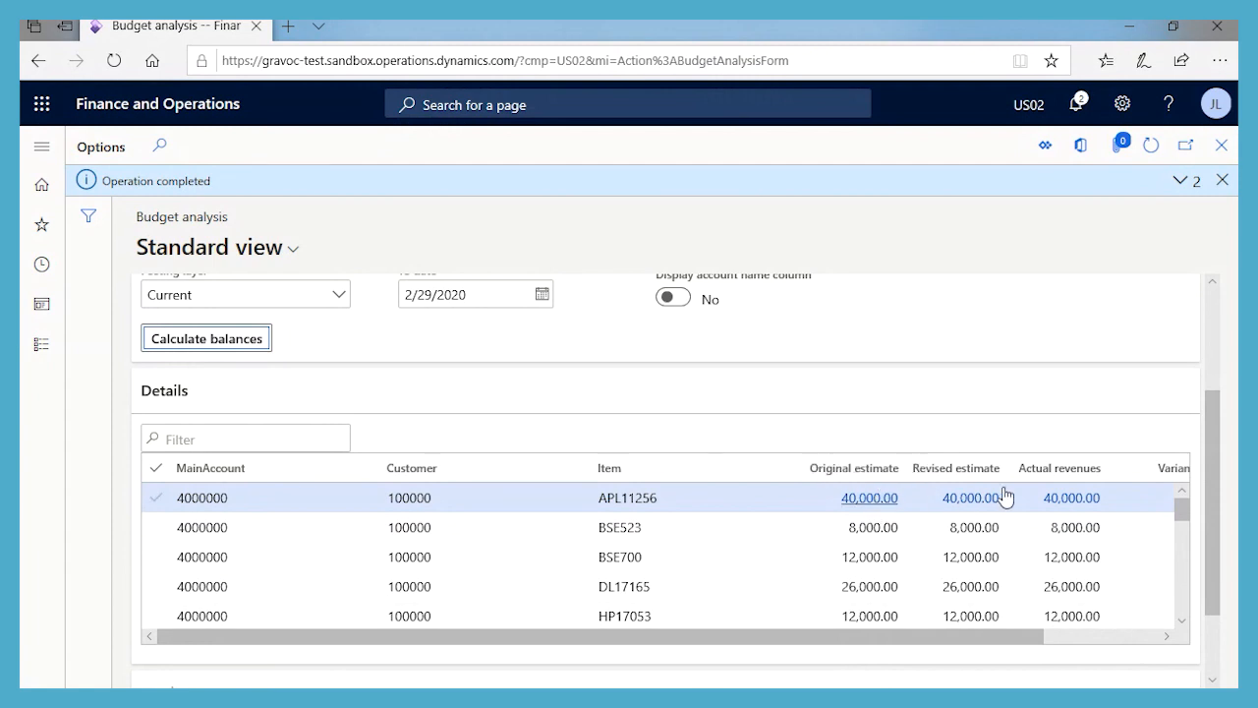
pyautogui.click(1154, 637)
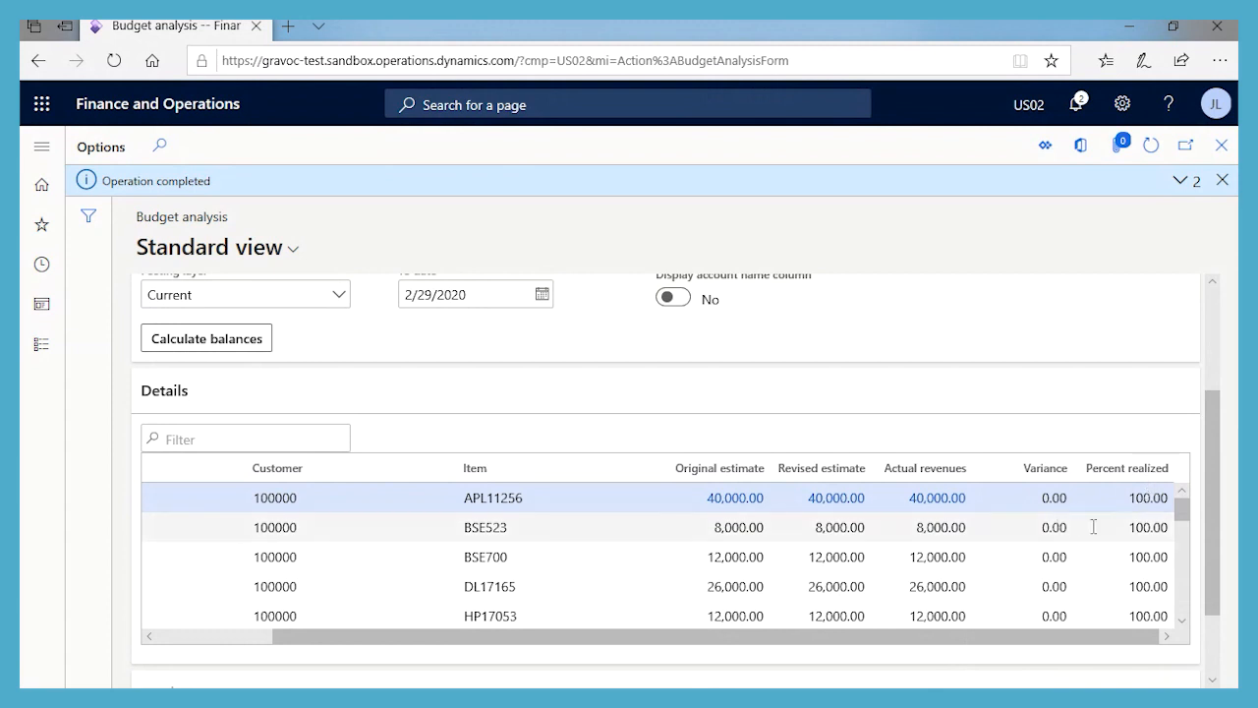
pyautogui.click(161, 637)
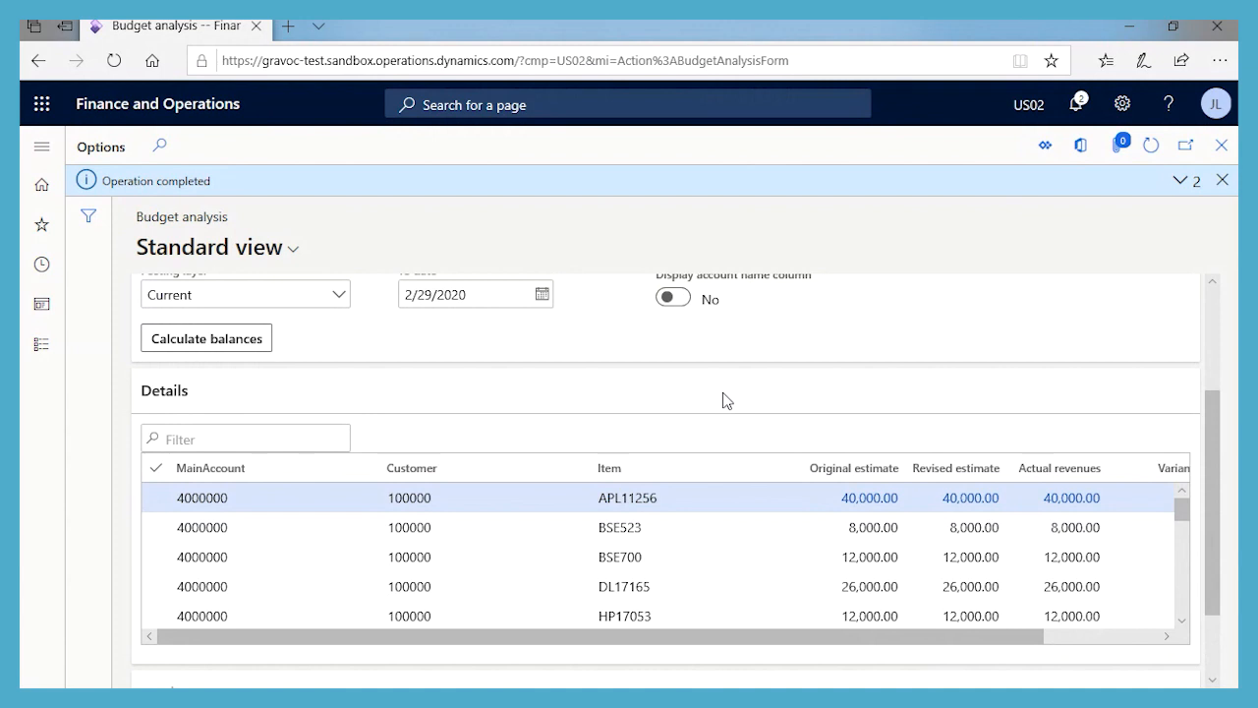
# Open the Trial balance page from the recently used pages.
pyautogui.click(47, 344)
pyautogui.scroll(-2, 88, 413)
pyautogui.scroll(2, 101, 325)
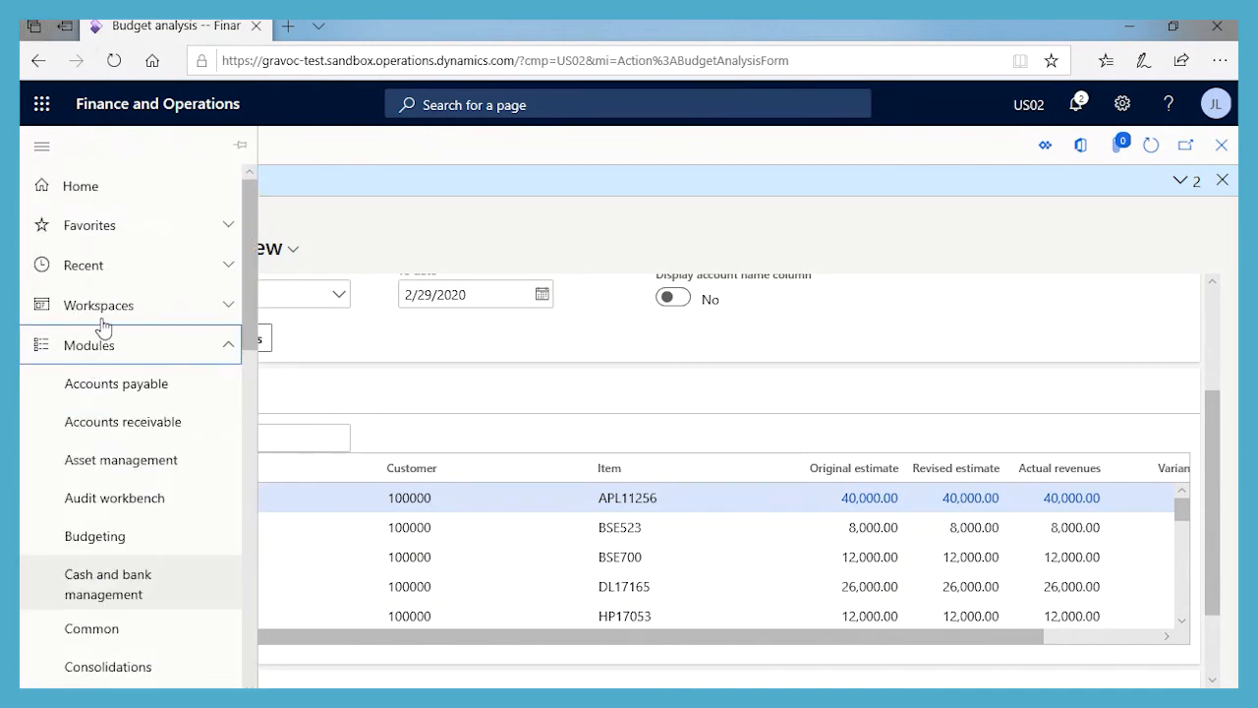
pyautogui.click(101, 234)
pyautogui.click(101, 236)
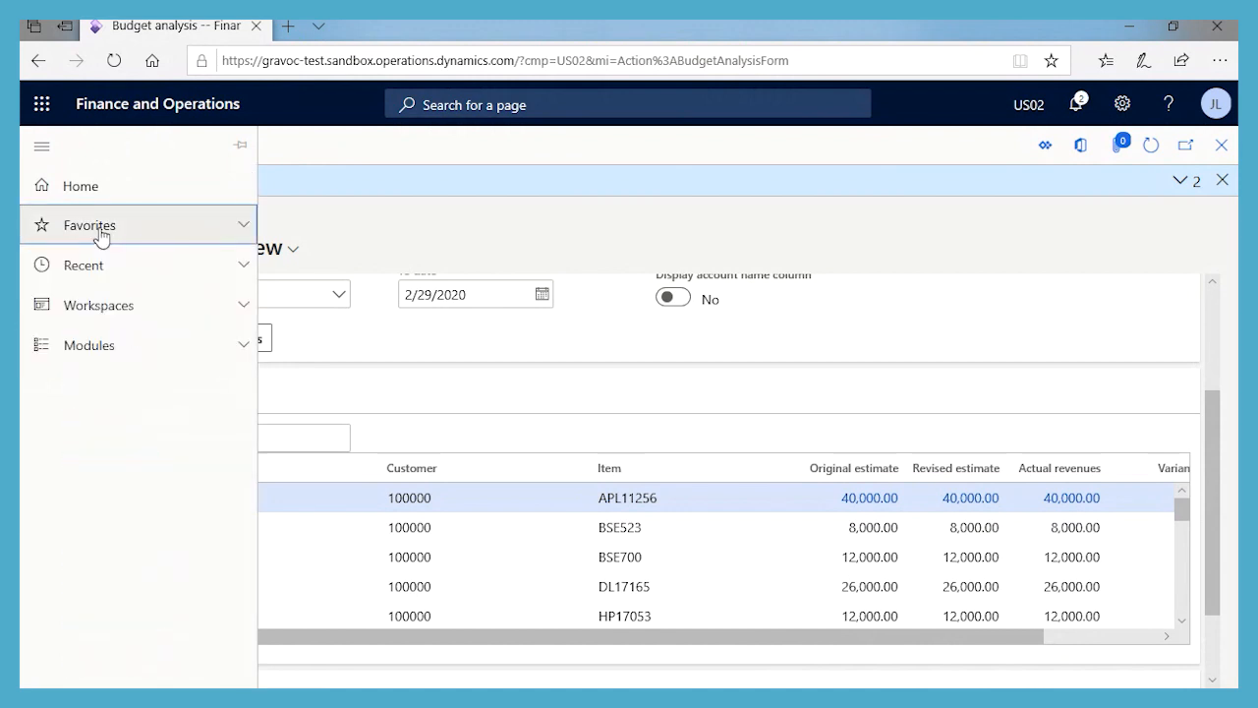
pyautogui.click(100, 268)
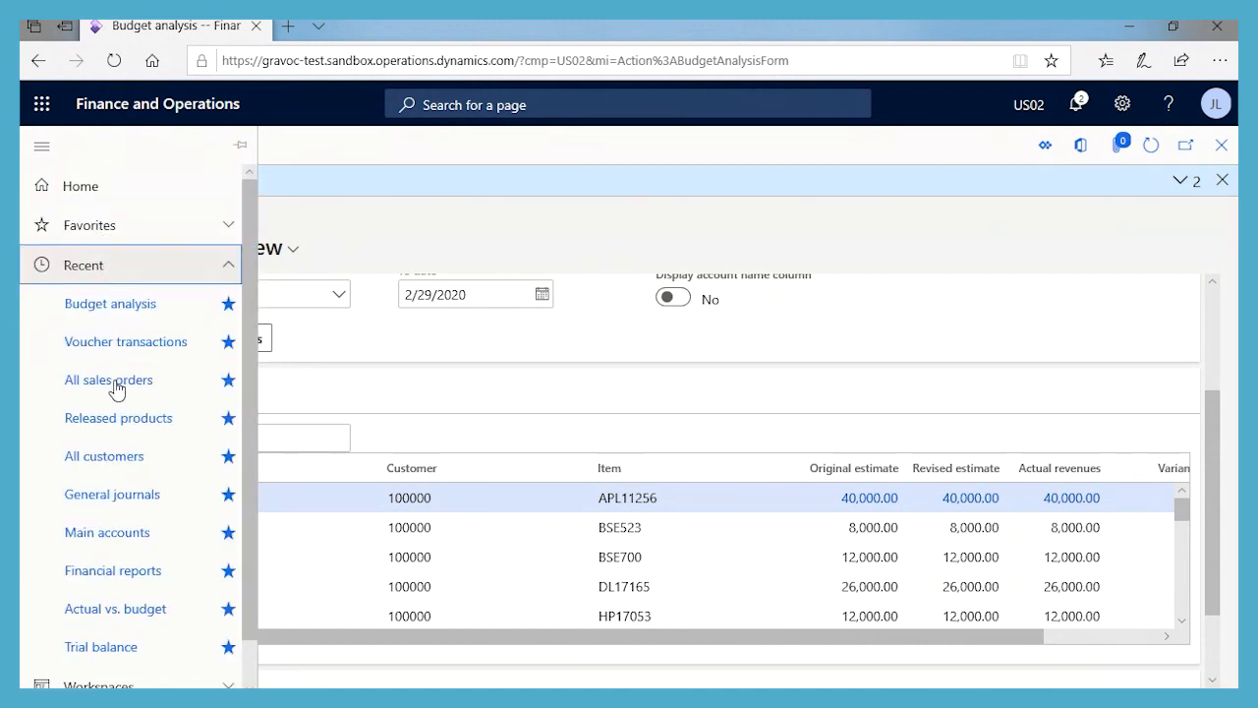
pyautogui.click(137, 654)
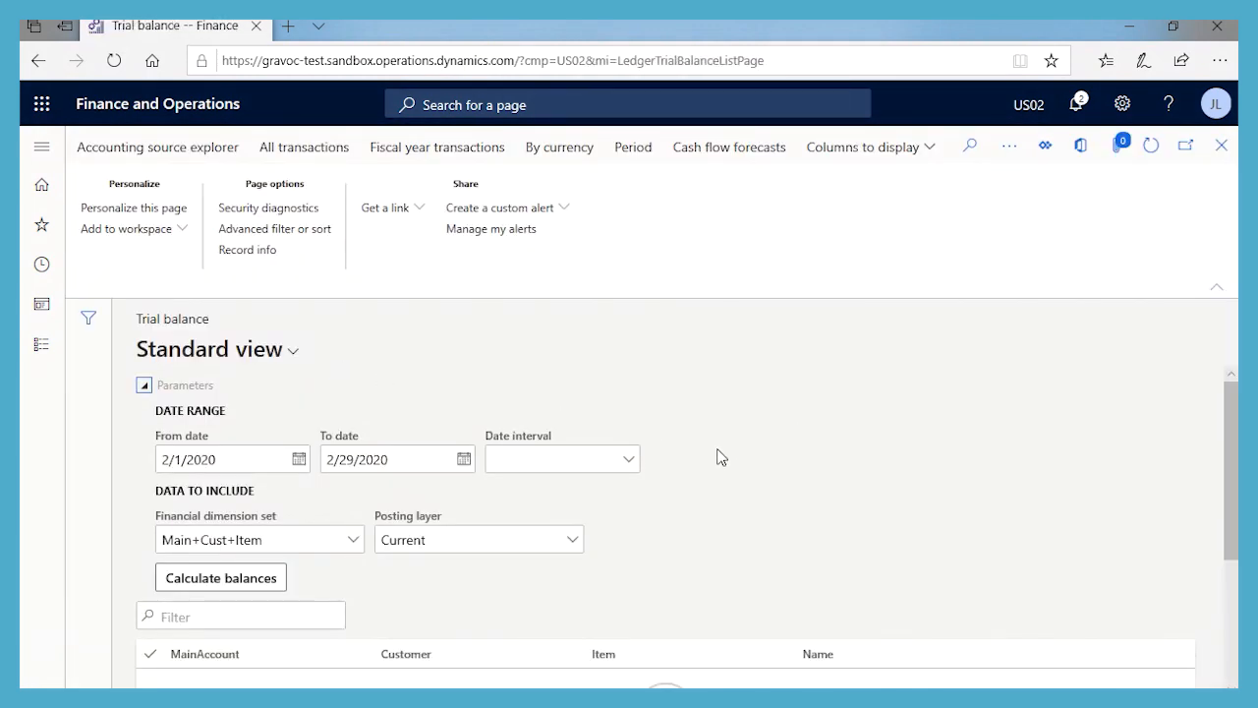
# Calculate the trial balance for 2/1/2020 to 2/29/2020 with the Main+Cust+Item dimension set and the Current posting layer.
pyautogui.scroll(-1, 718, 455)
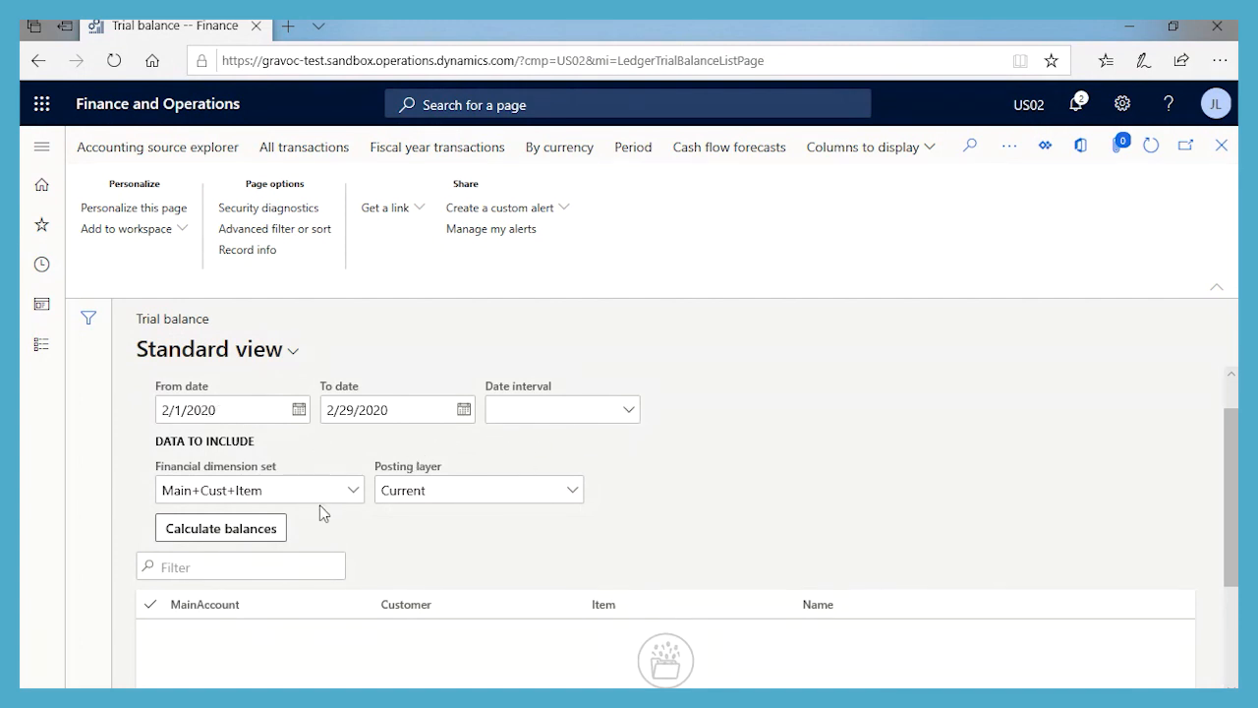
pyautogui.scroll(-1, 315, 511)
pyautogui.click(253, 480)
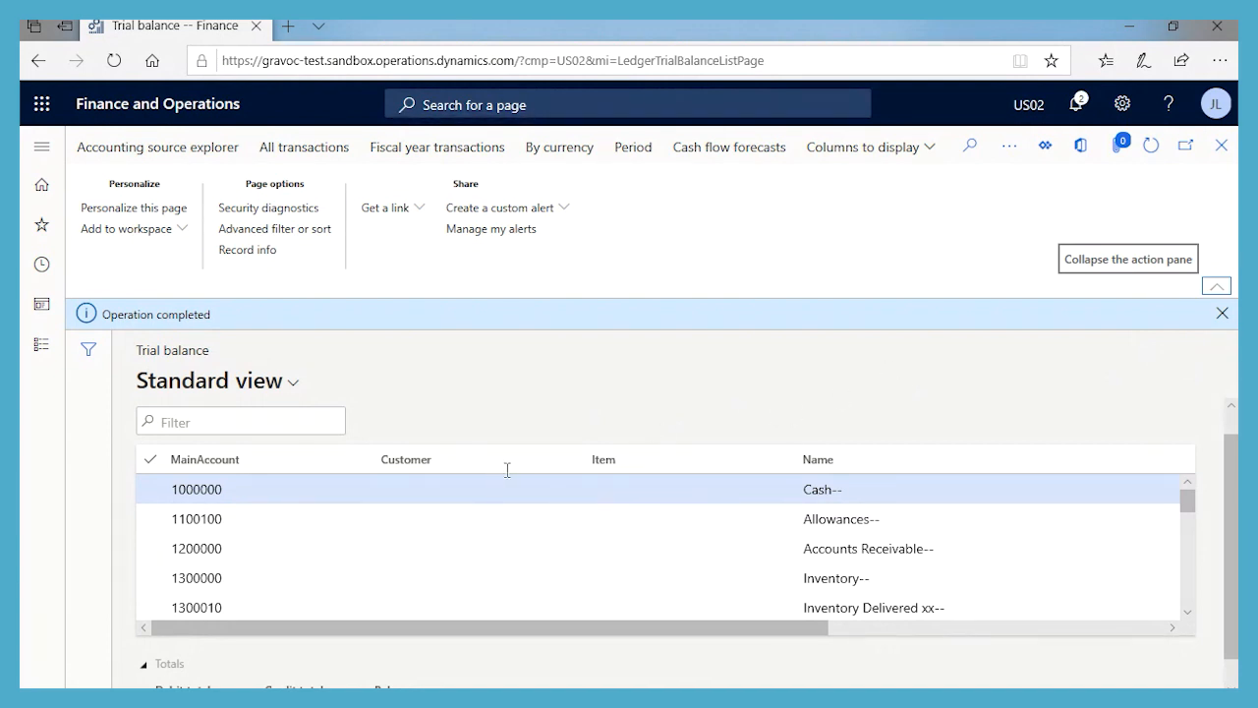
# Review the Sales account lines by customer and item in the trial balance, including opening balances, debits, credits and closing balances.
pyautogui.click(1217, 287)
pyautogui.scroll(-2, 786, 422)
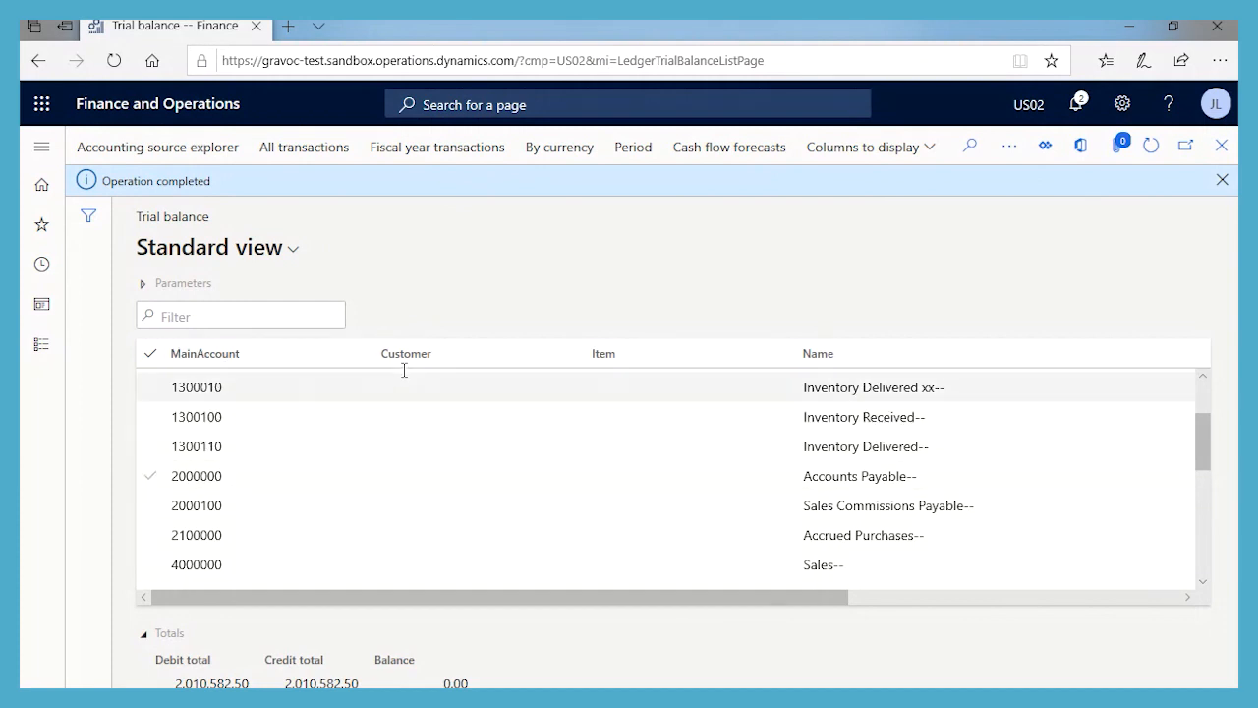
pyautogui.scroll(-1, 715, 478)
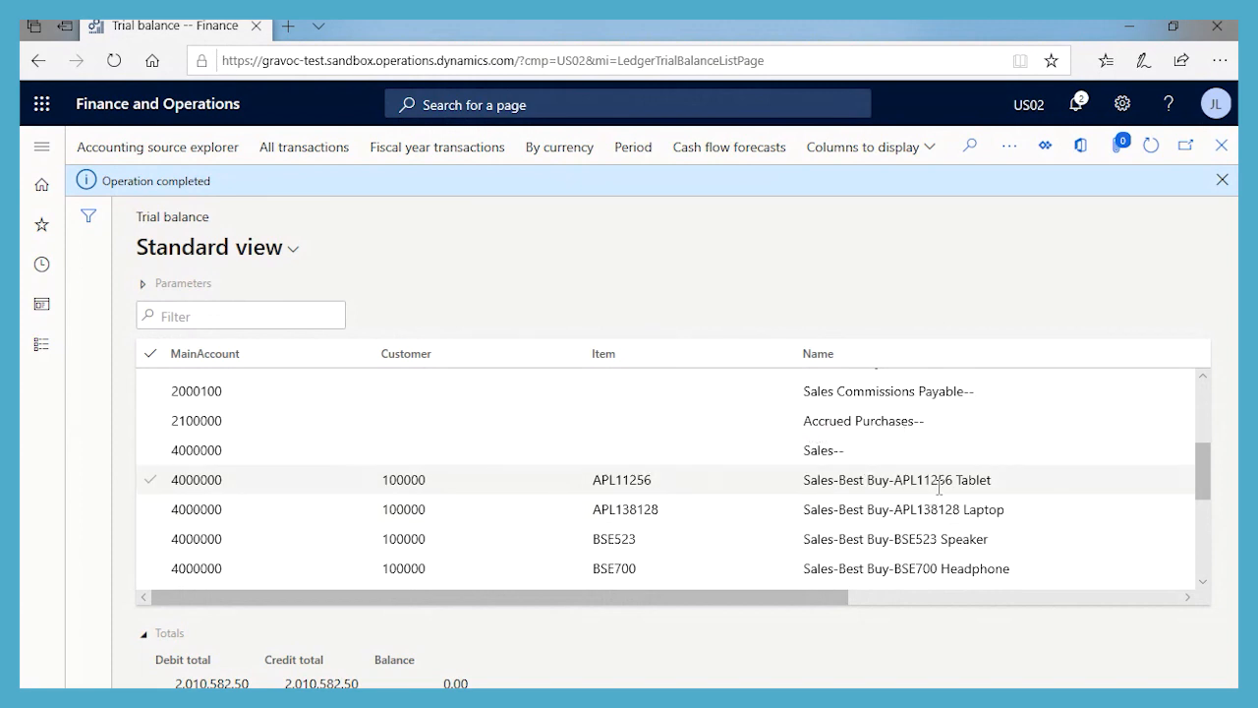
pyautogui.click(1176, 601)
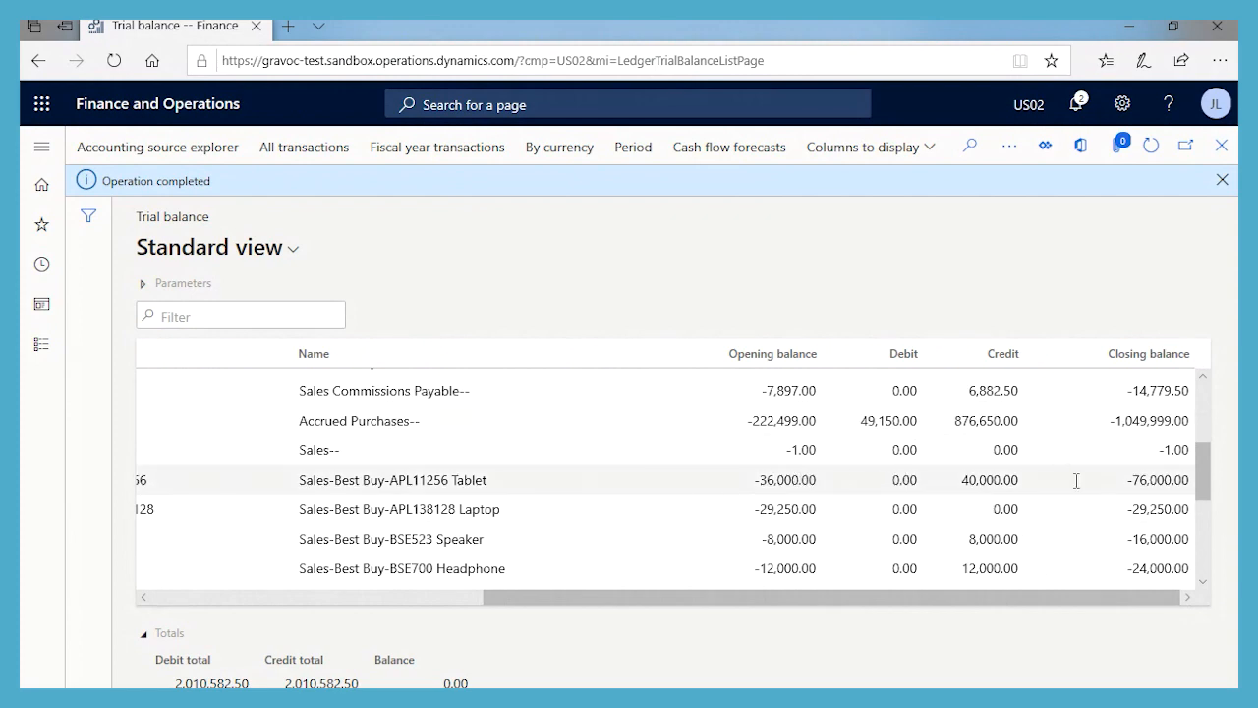
pyautogui.click(1202, 567)
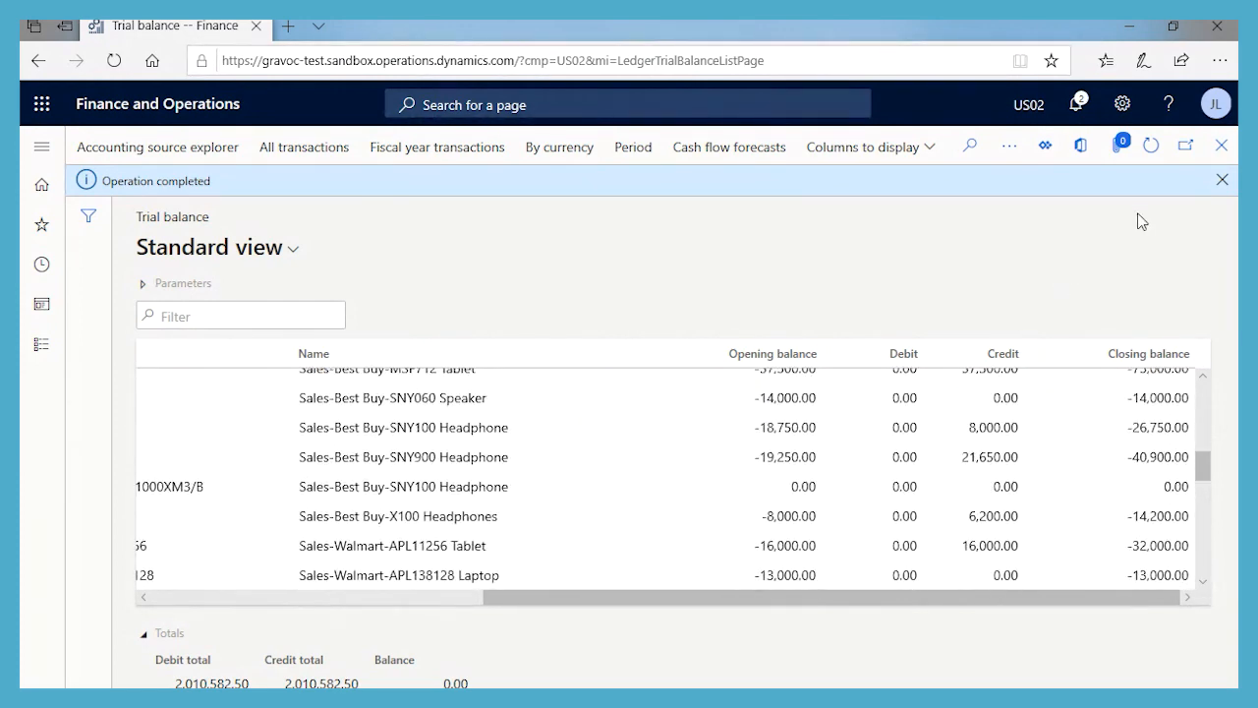
# Open the trial balance's Excel export options, then switch to Excel and view the Trial Balance sheet of Trial balance_Demo_Pivot_JL.xlsx.
pyautogui.click(1081, 149)
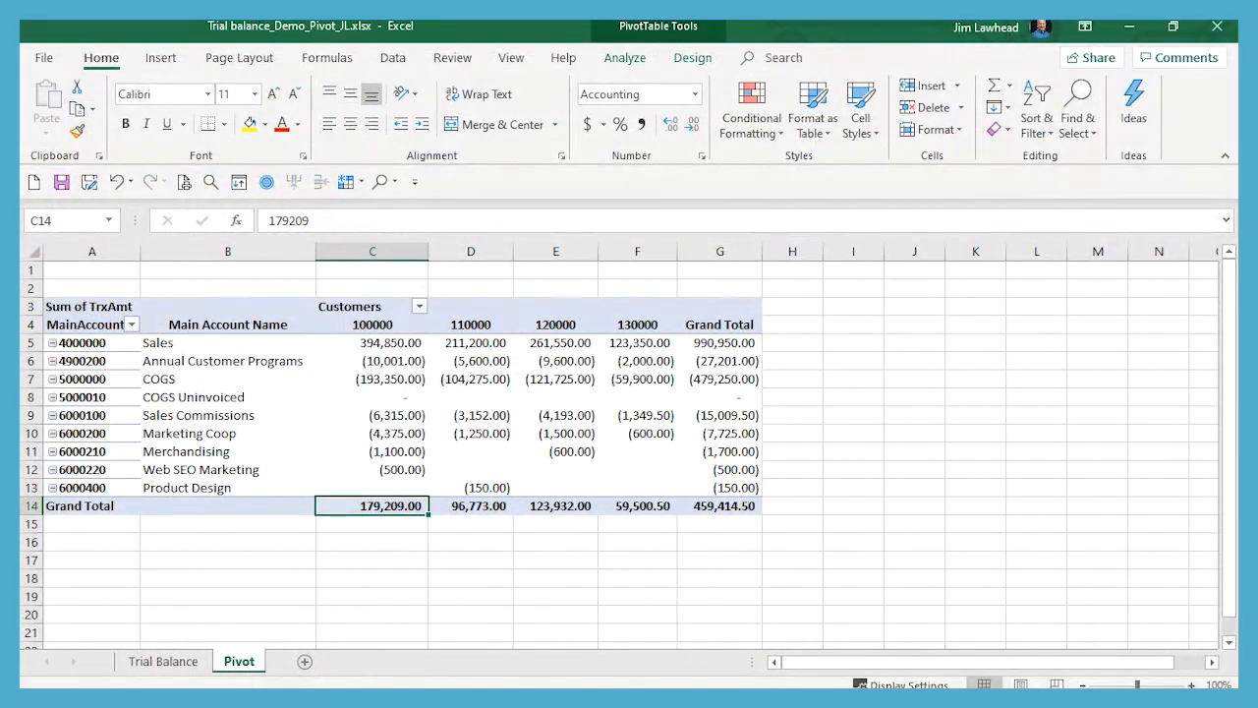
pyautogui.click(165, 666)
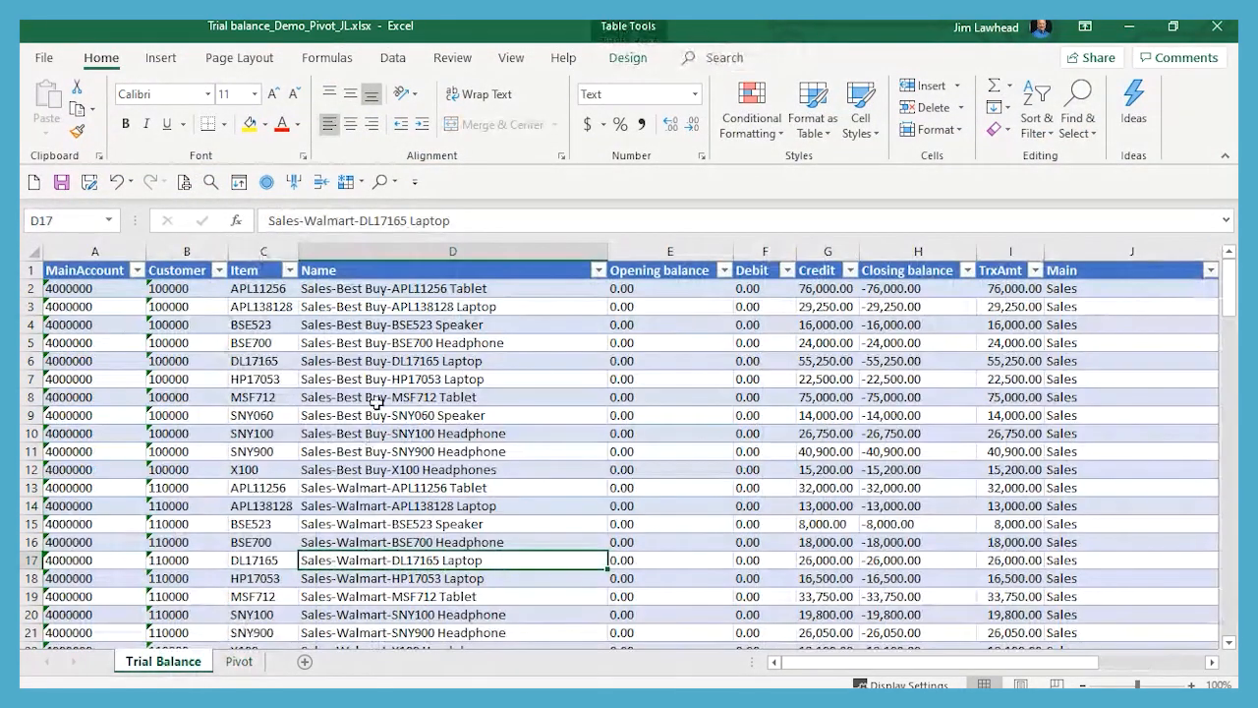
pyautogui.click(94, 290)
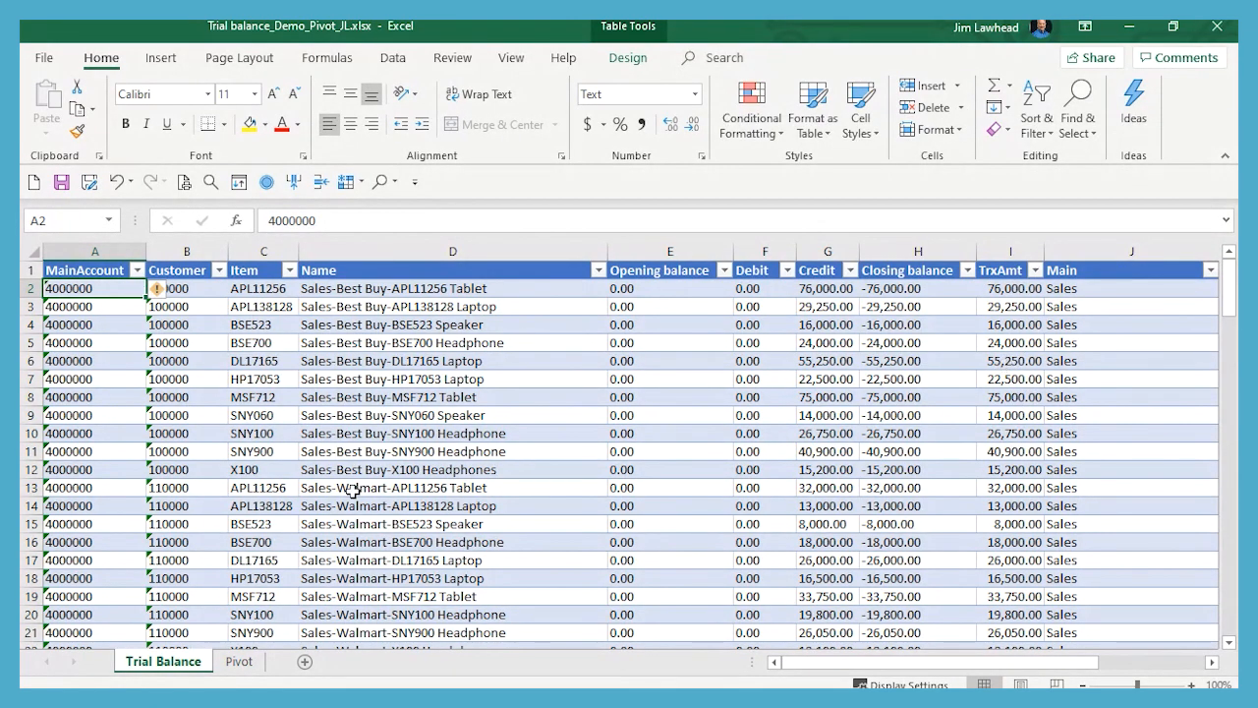
# Review the grand totals for customers 100000, 110000, 120000 and 130000 on the Pivot sheet.
pyautogui.click(238, 664)
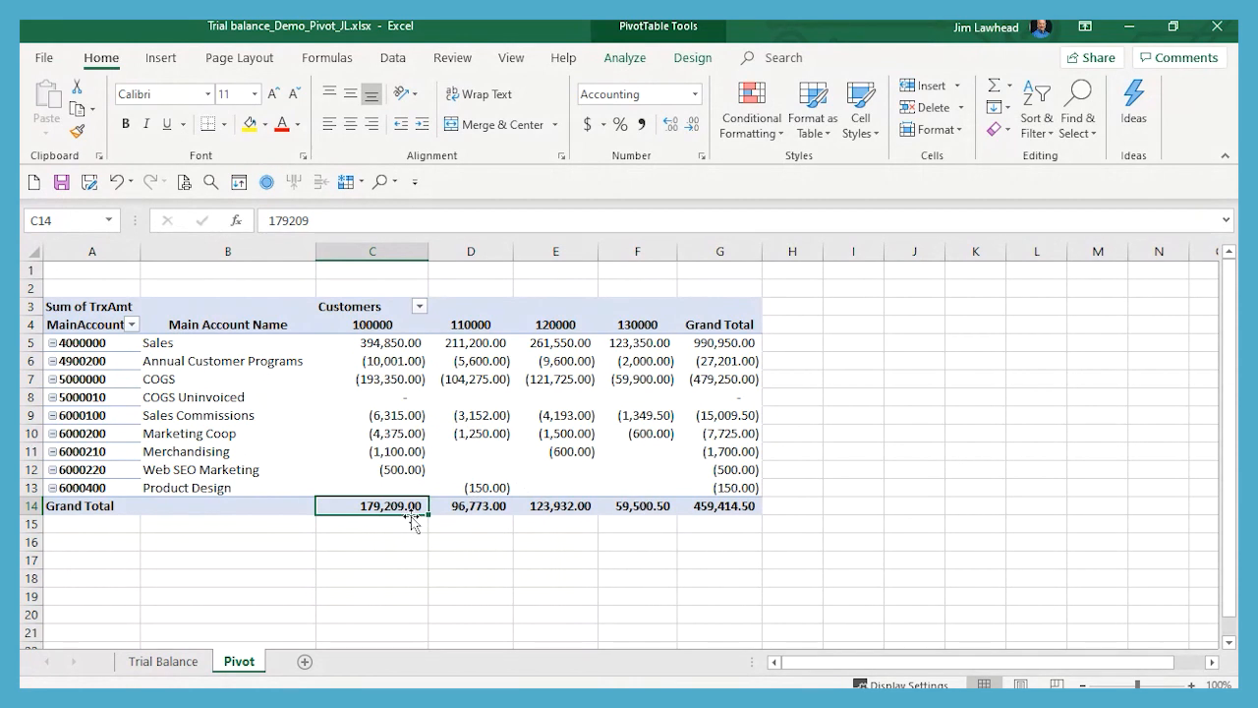
pyautogui.moveTo(388, 505)
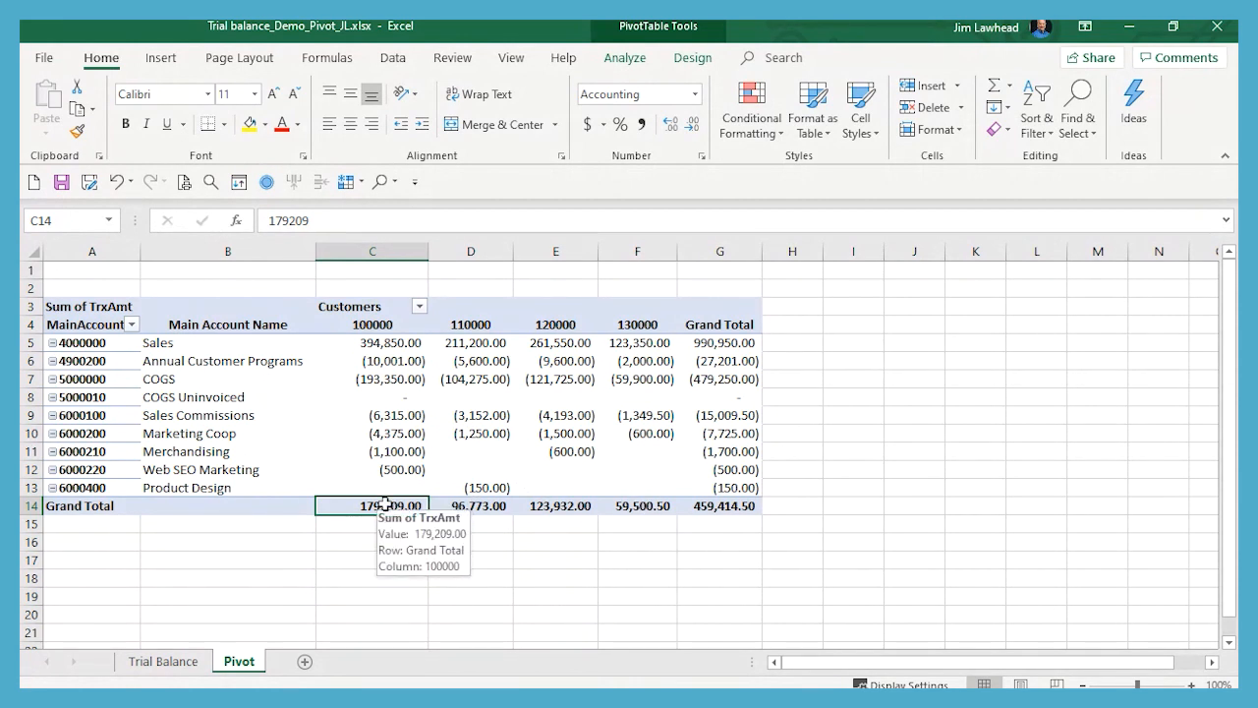
pyautogui.click(530, 505)
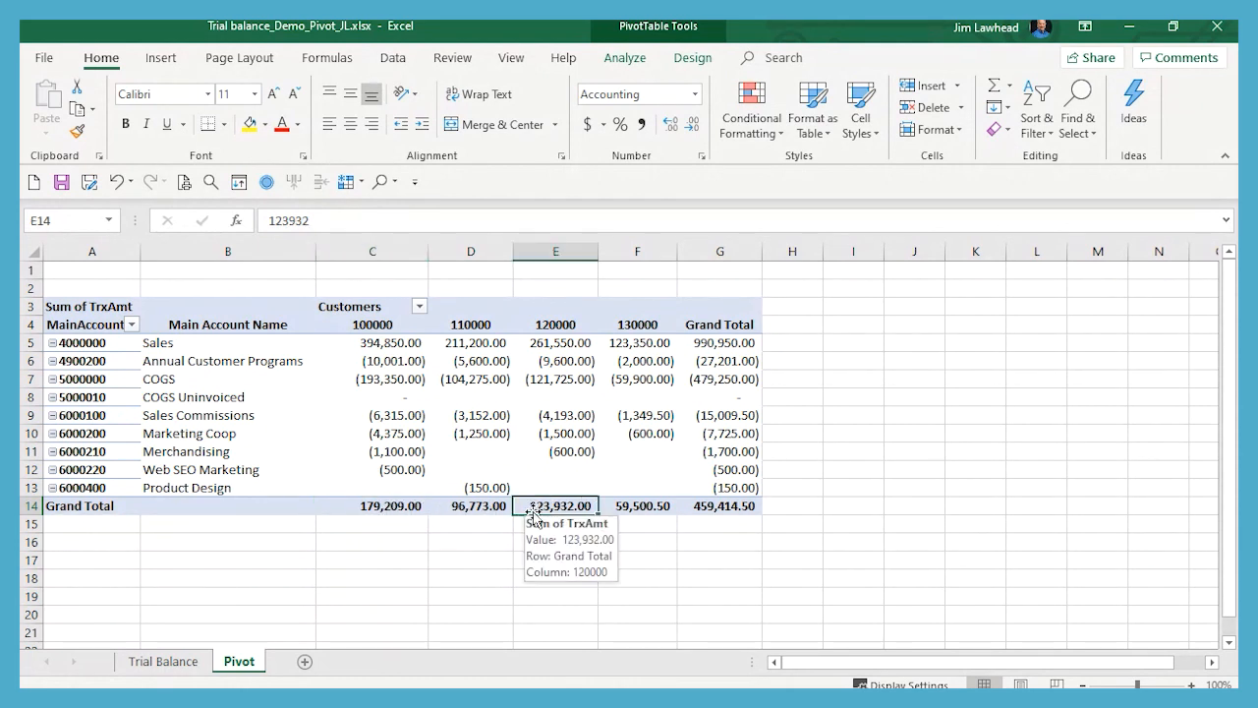
pyautogui.click(469, 505)
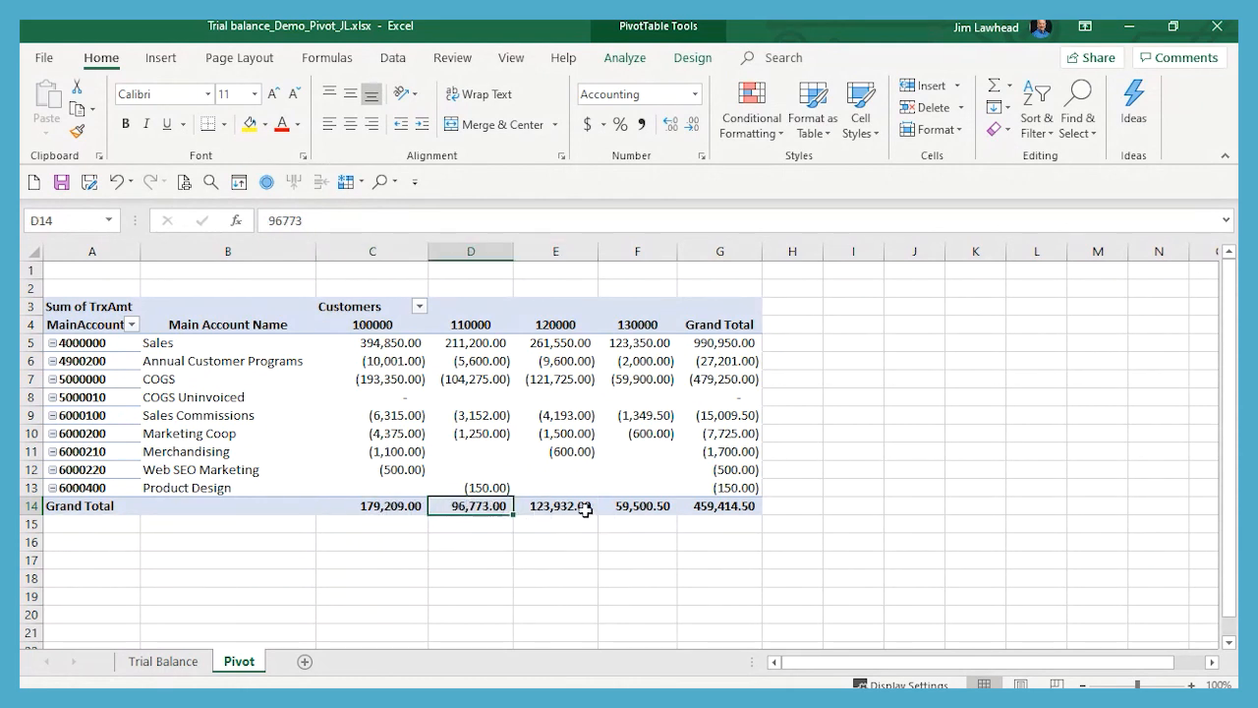
pyautogui.click(644, 507)
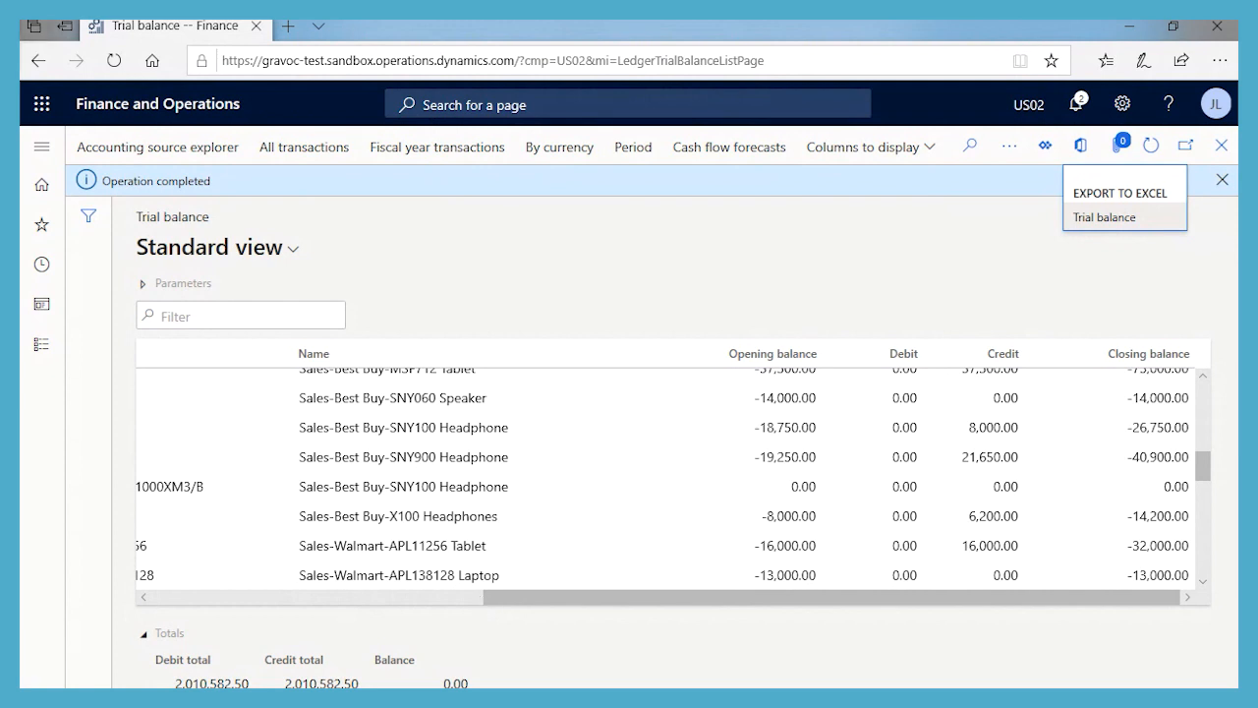
# Switch back to Finance and Operations and open the Financial reports page from the recently used pages.
pyautogui.click(52, 267)
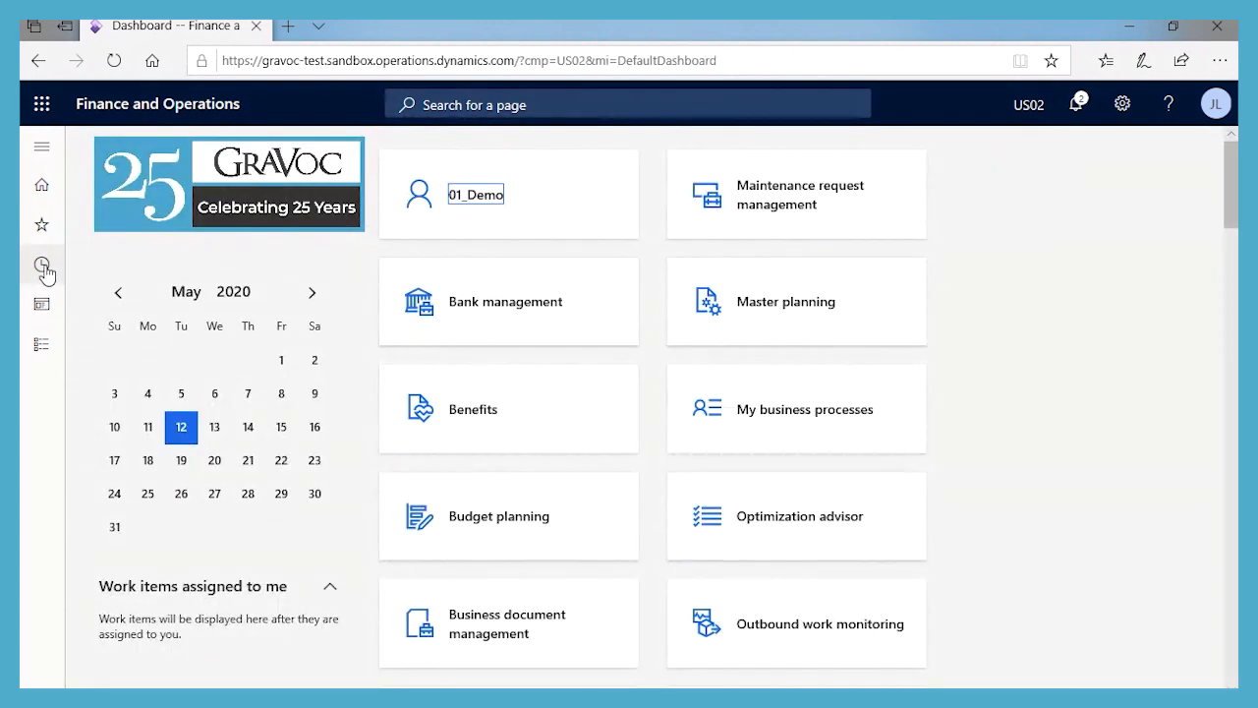
pyautogui.click(43, 266)
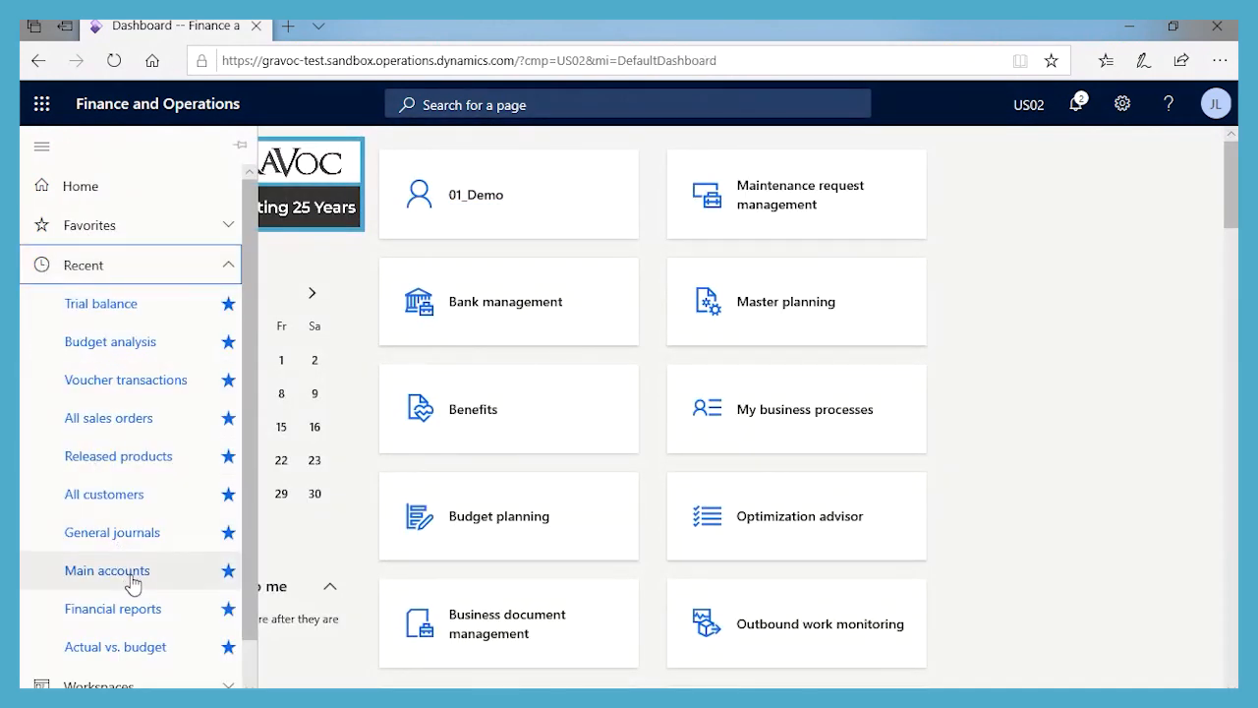
pyautogui.click(144, 614)
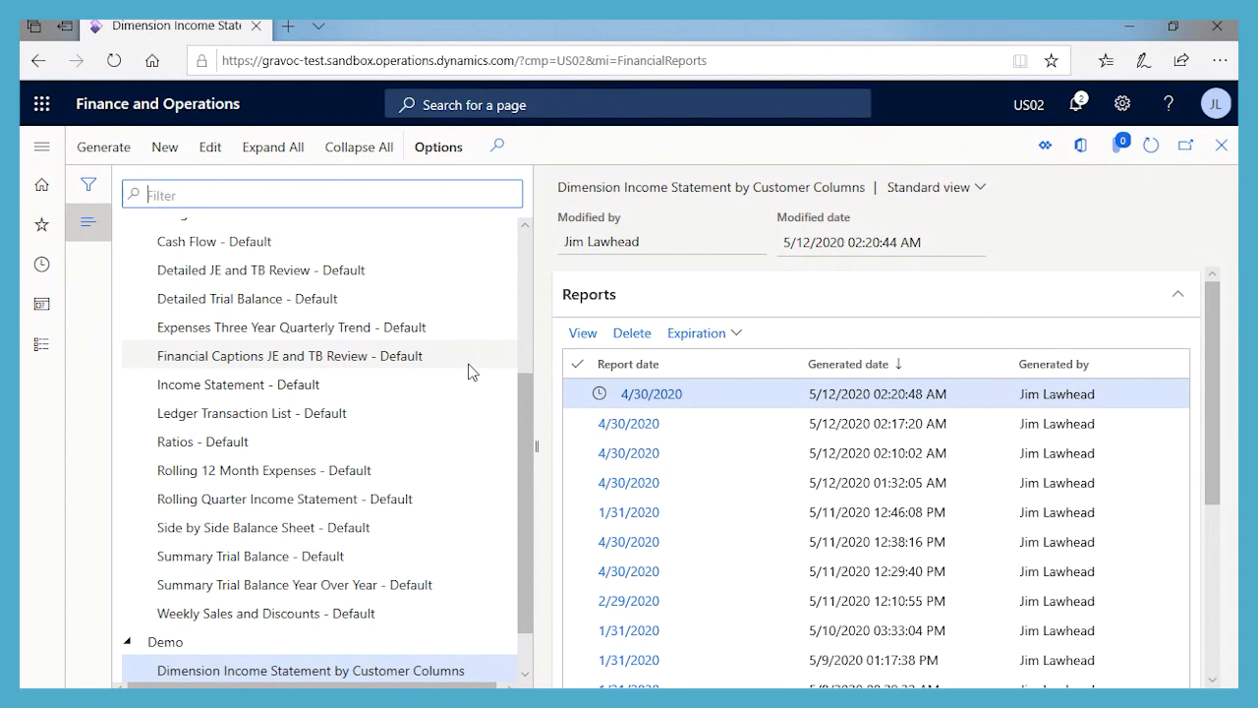
# Open the most recently generated 4/30/2020 version of the Dimension Income Statement by Customer Columns report.
pyautogui.scroll(3, 315, 285)
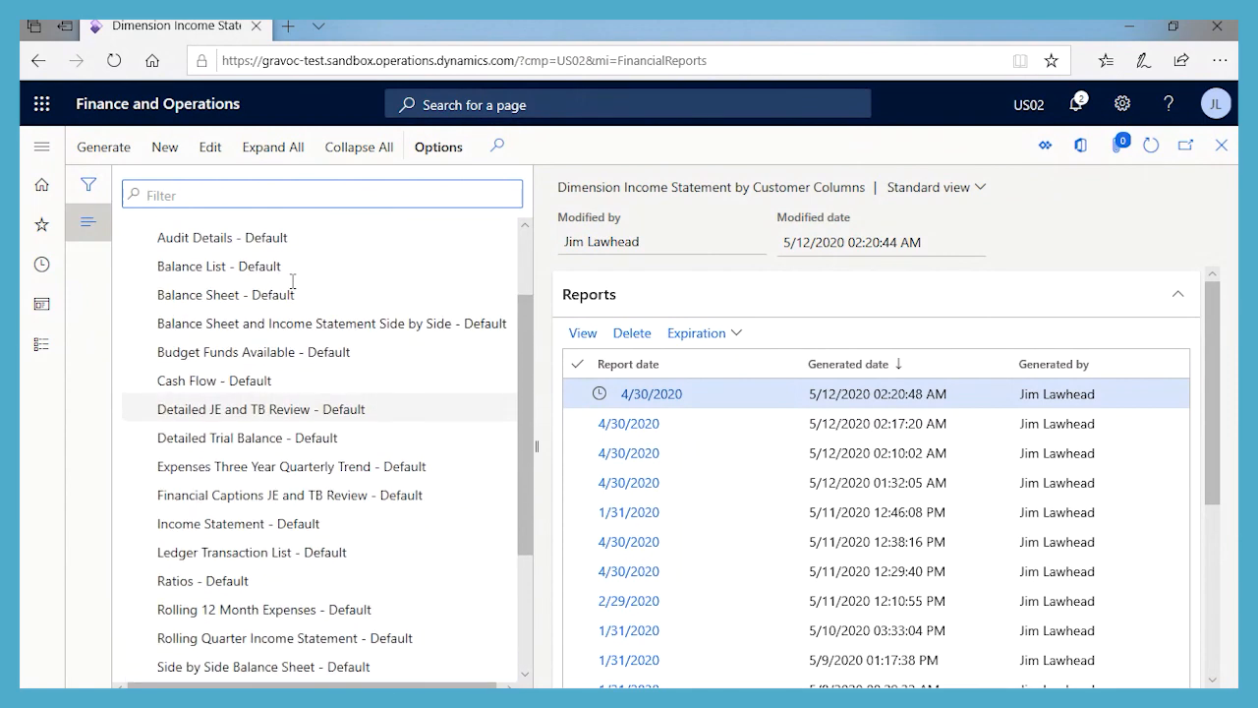
pyautogui.scroll(-4, 245, 447)
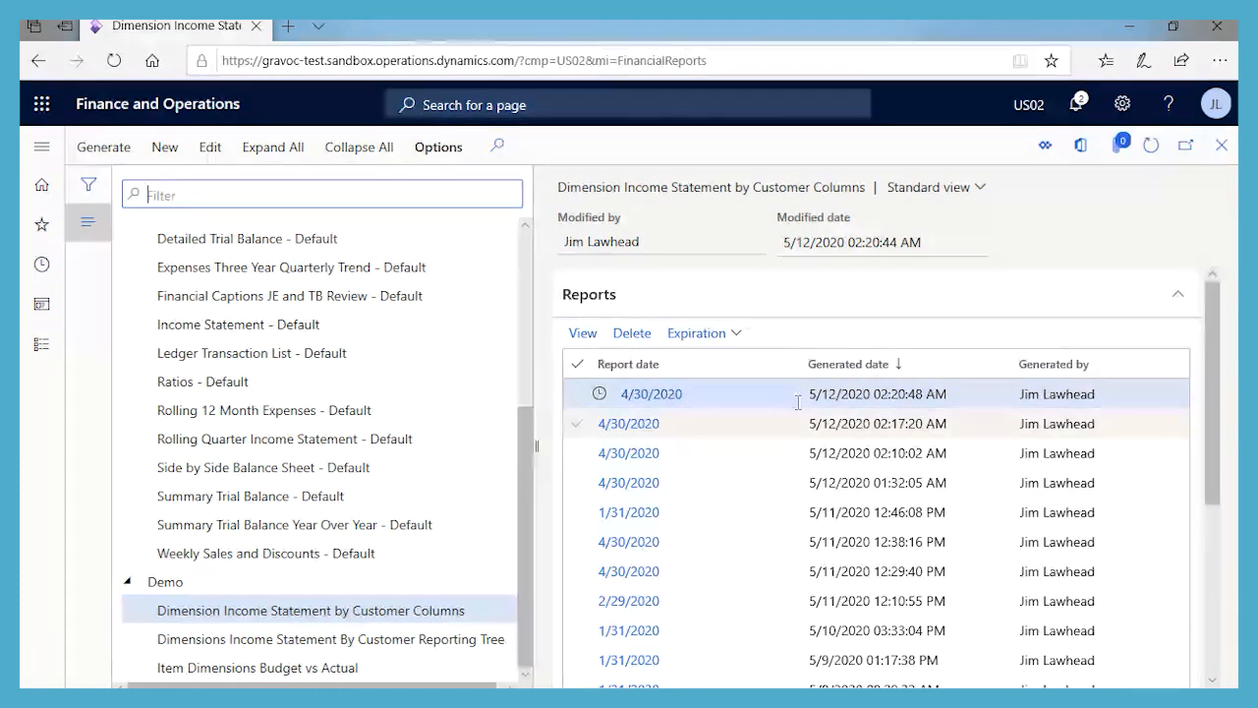
pyautogui.click(652, 397)
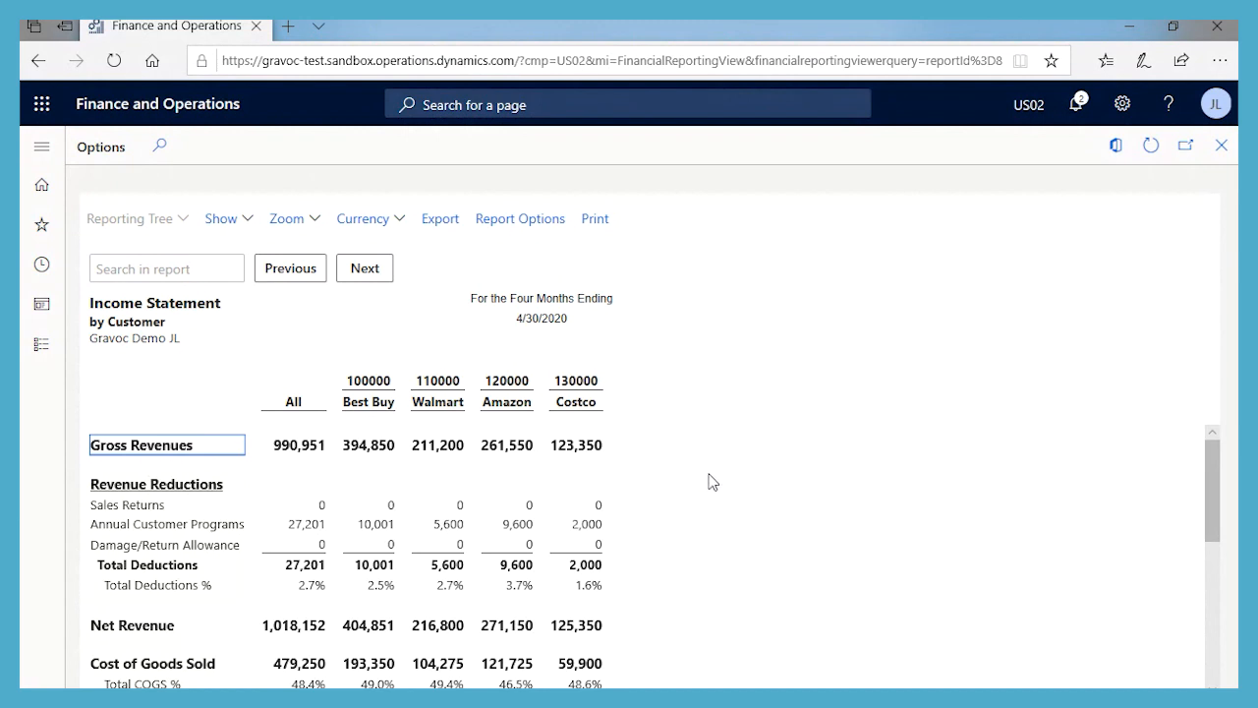
# Set the zoom of the Income Statement by Customer report to 75%.
pyautogui.scroll(-1, 712, 480)
pyautogui.scroll(1, 712, 482)
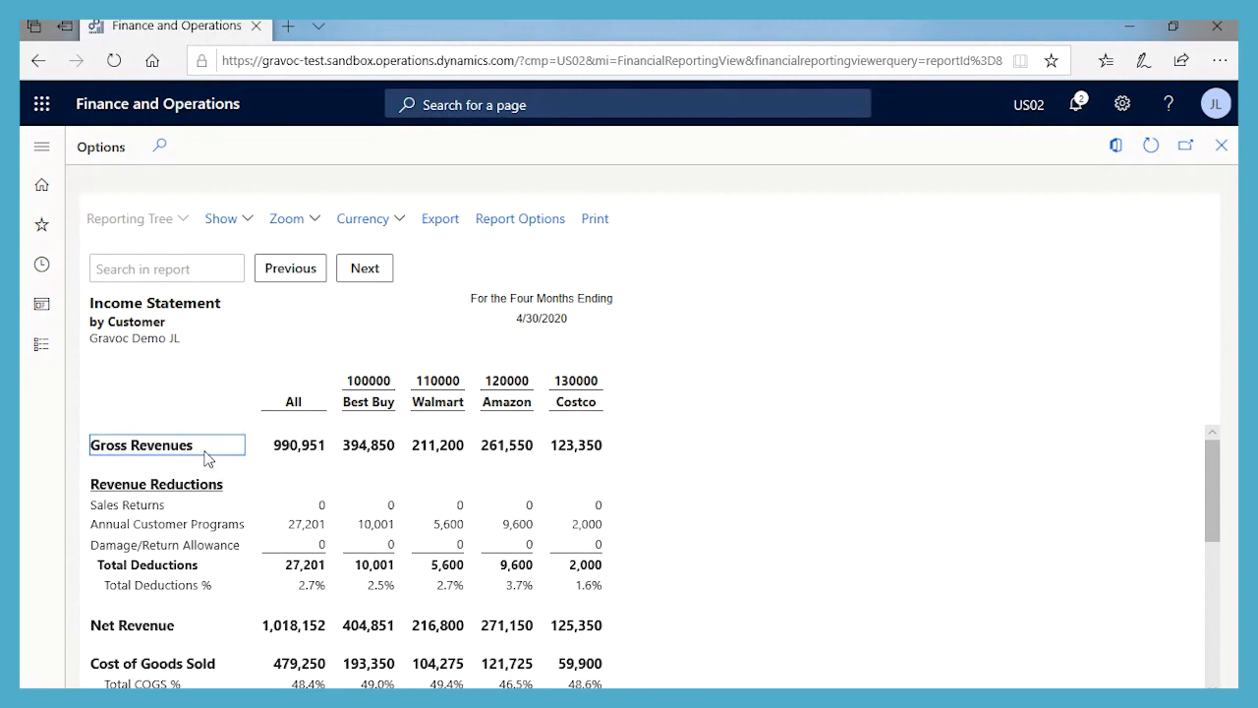
pyautogui.click(314, 222)
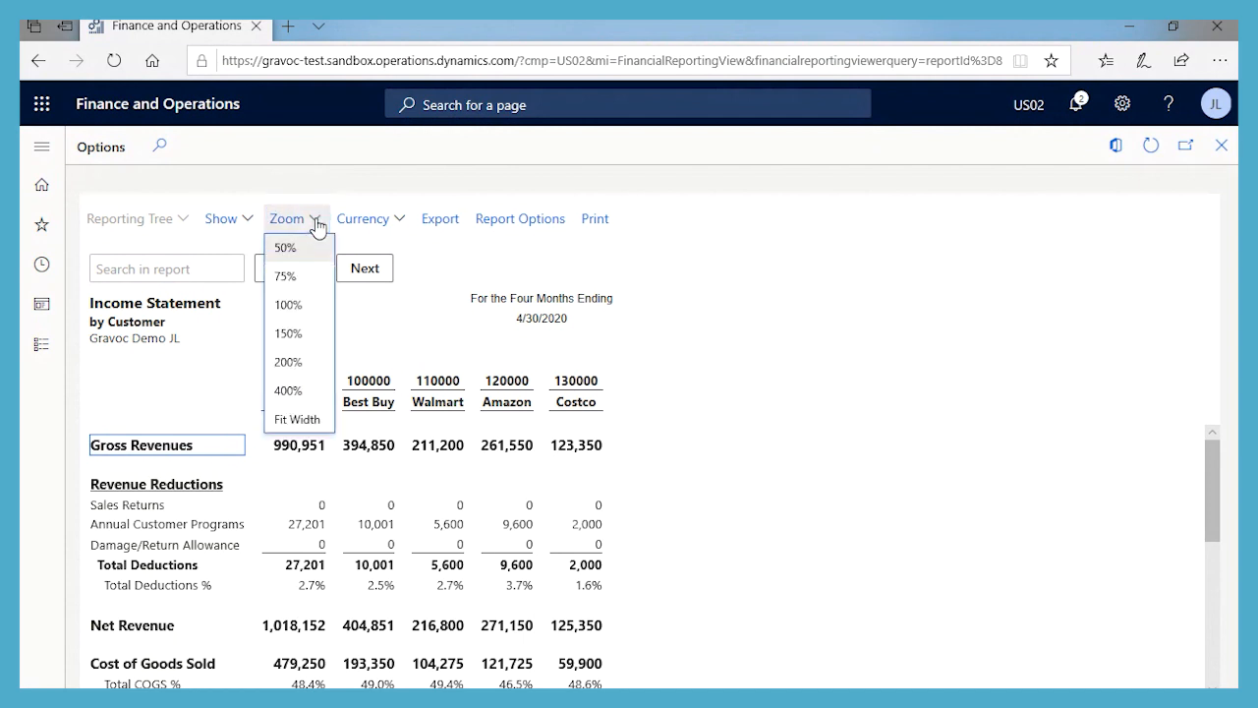
pyautogui.click(291, 278)
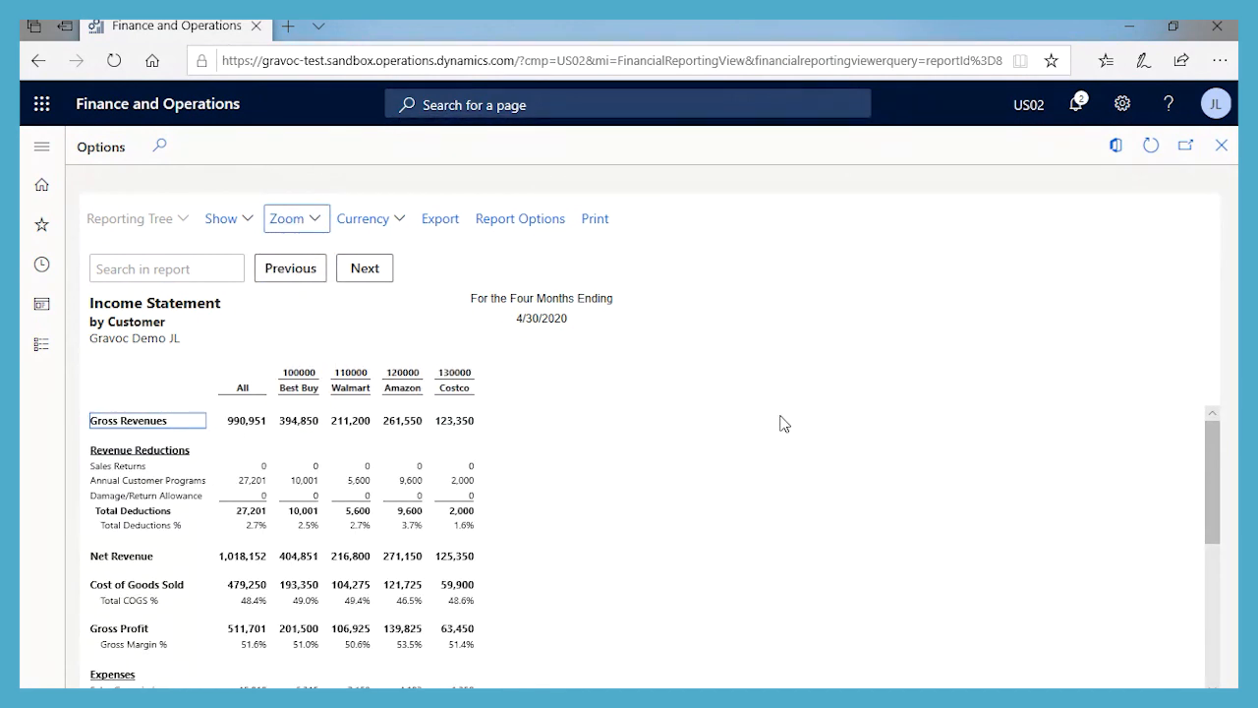
# Examine the Income Statement by Customer report from gross revenues through deductions, gross profit and expenses to net income for each customer.
pyautogui.scroll(-1, 600, 503)
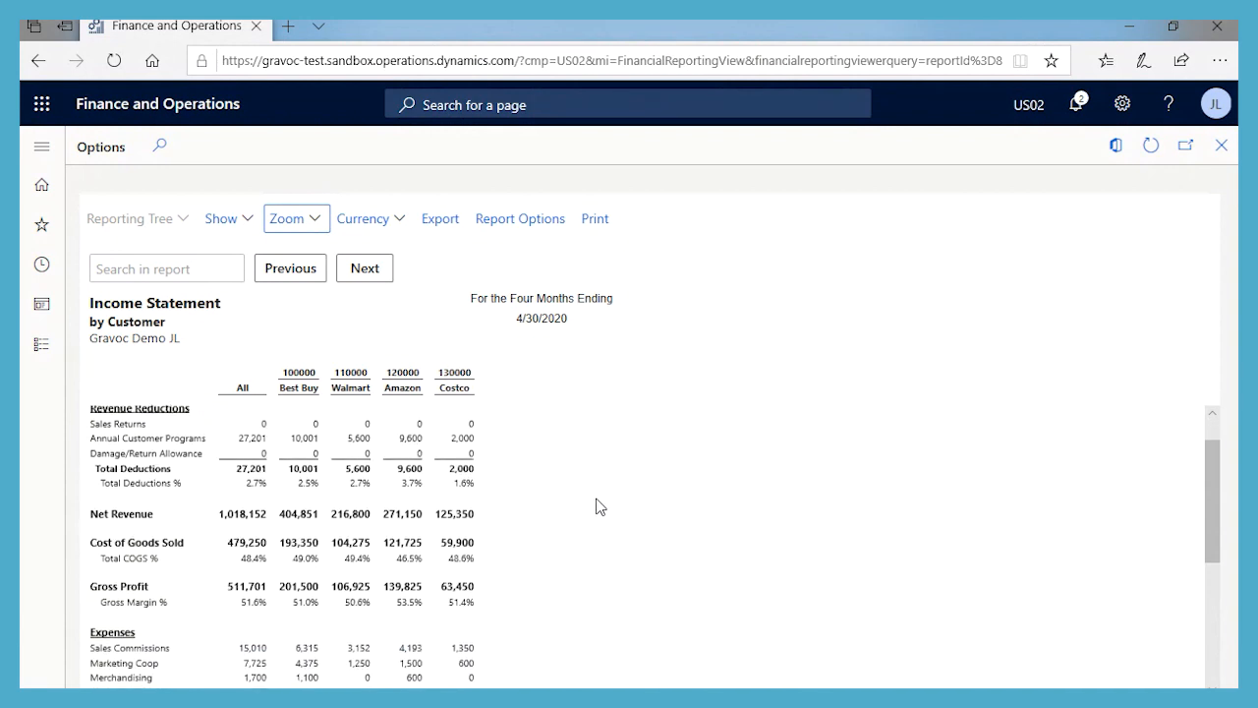
pyautogui.scroll(1, 597, 506)
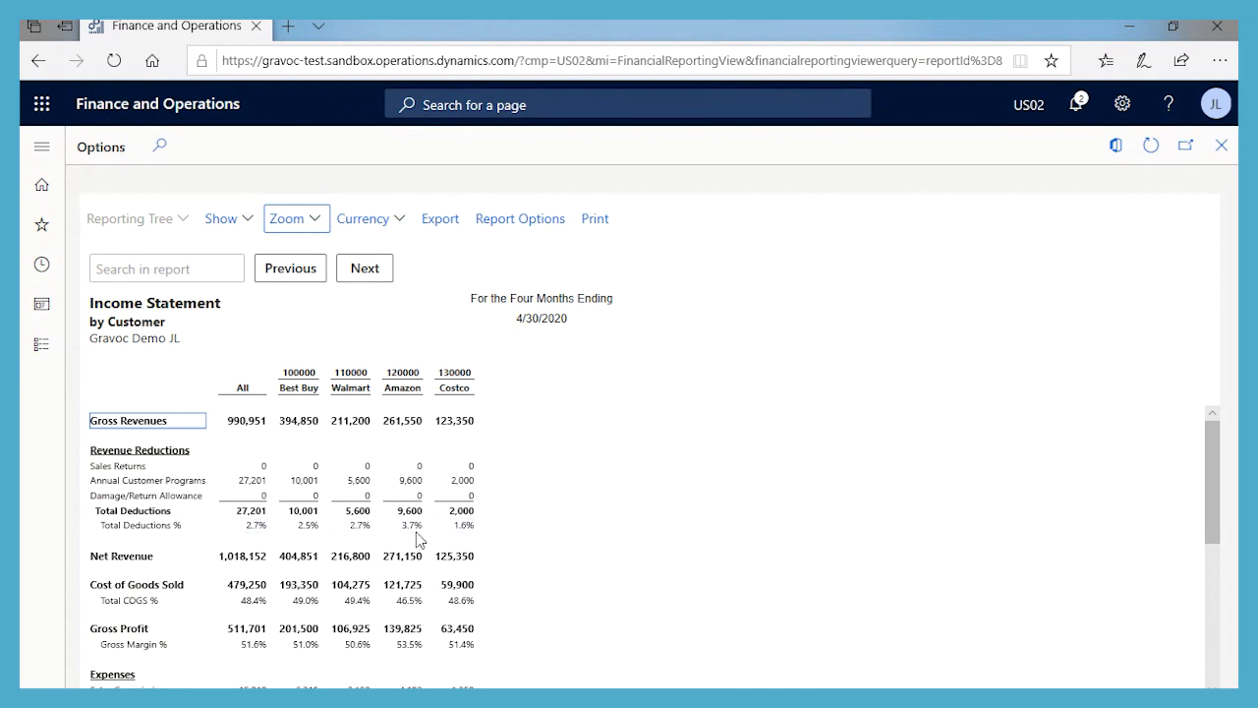
pyautogui.scroll(-1, 560, 570)
pyautogui.scroll(-3, 560, 570)
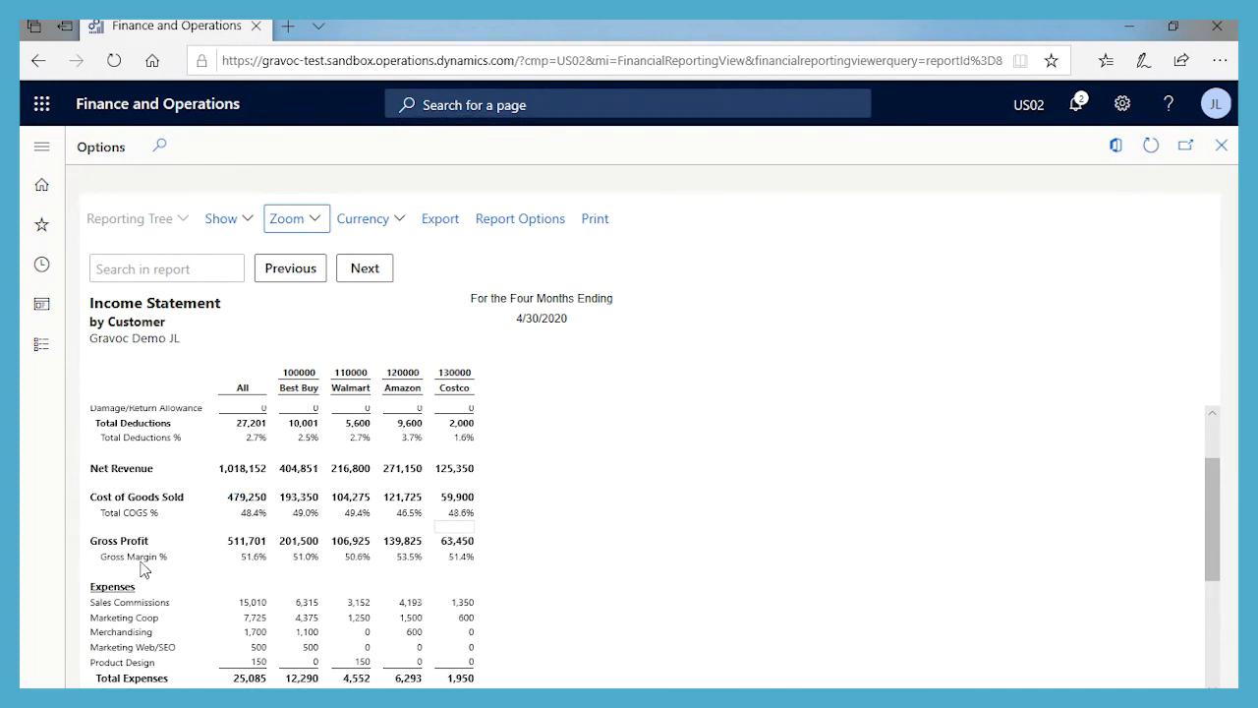
pyautogui.scroll(-2, 175, 558)
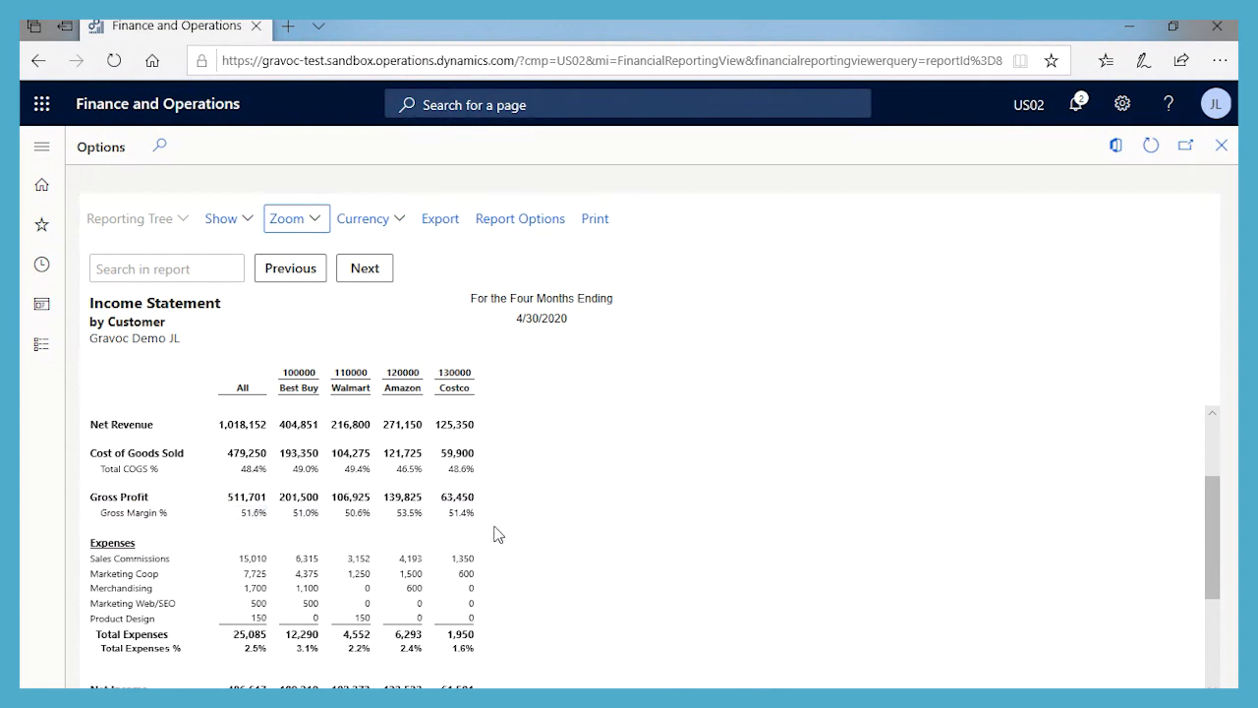
pyautogui.scroll(-2, 524, 550)
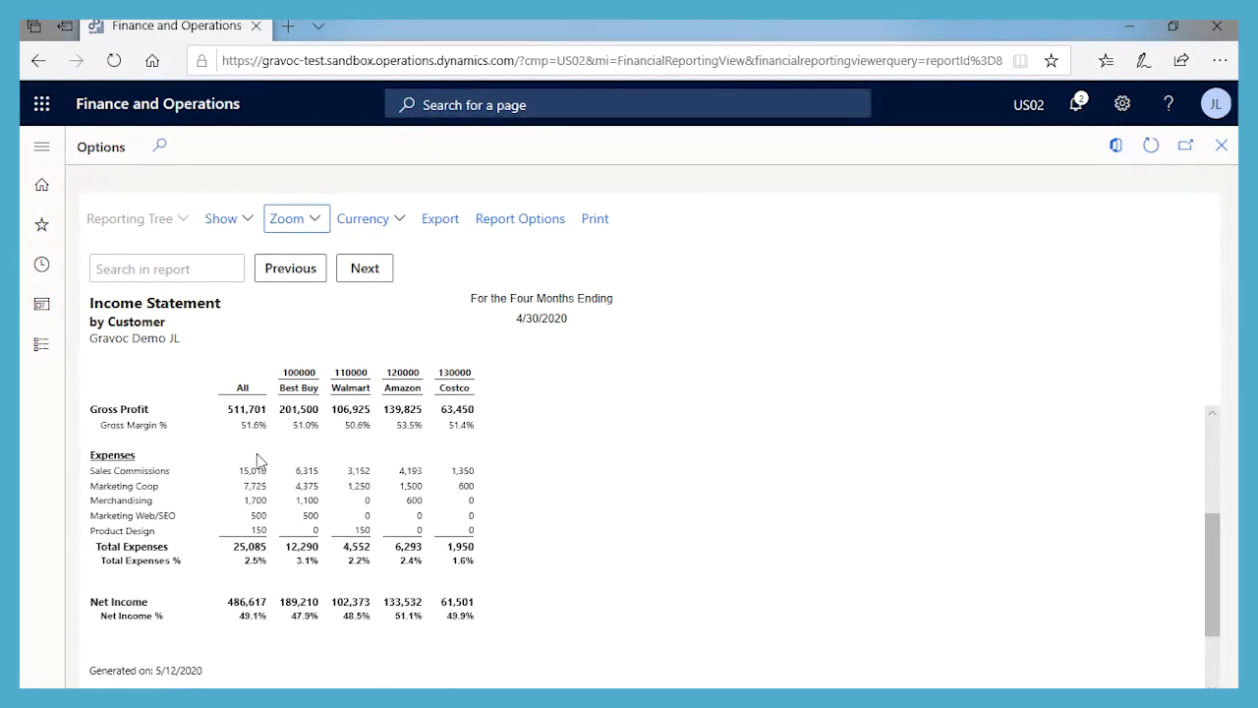
pyautogui.scroll(5, 528, 524)
pyautogui.scroll(-6, 539, 528)
pyautogui.scroll(-1, 539, 528)
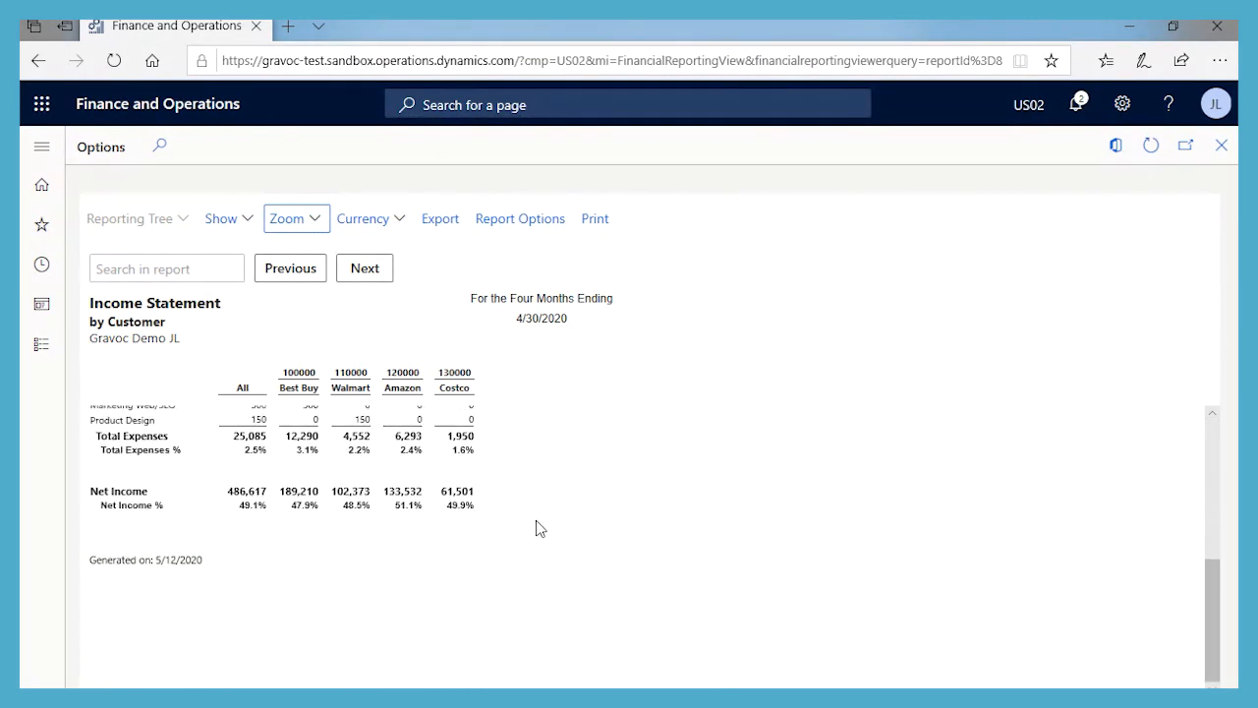
pyautogui.scroll(2, 540, 528)
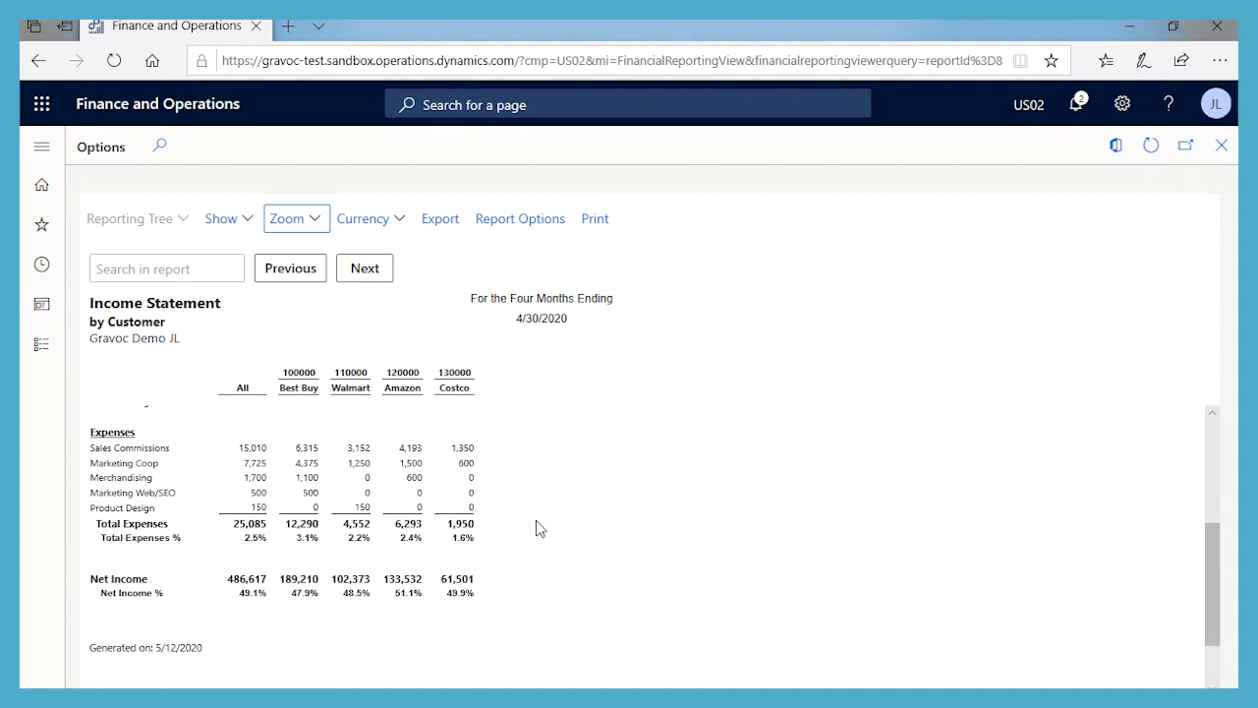
pyautogui.scroll(4, 539, 528)
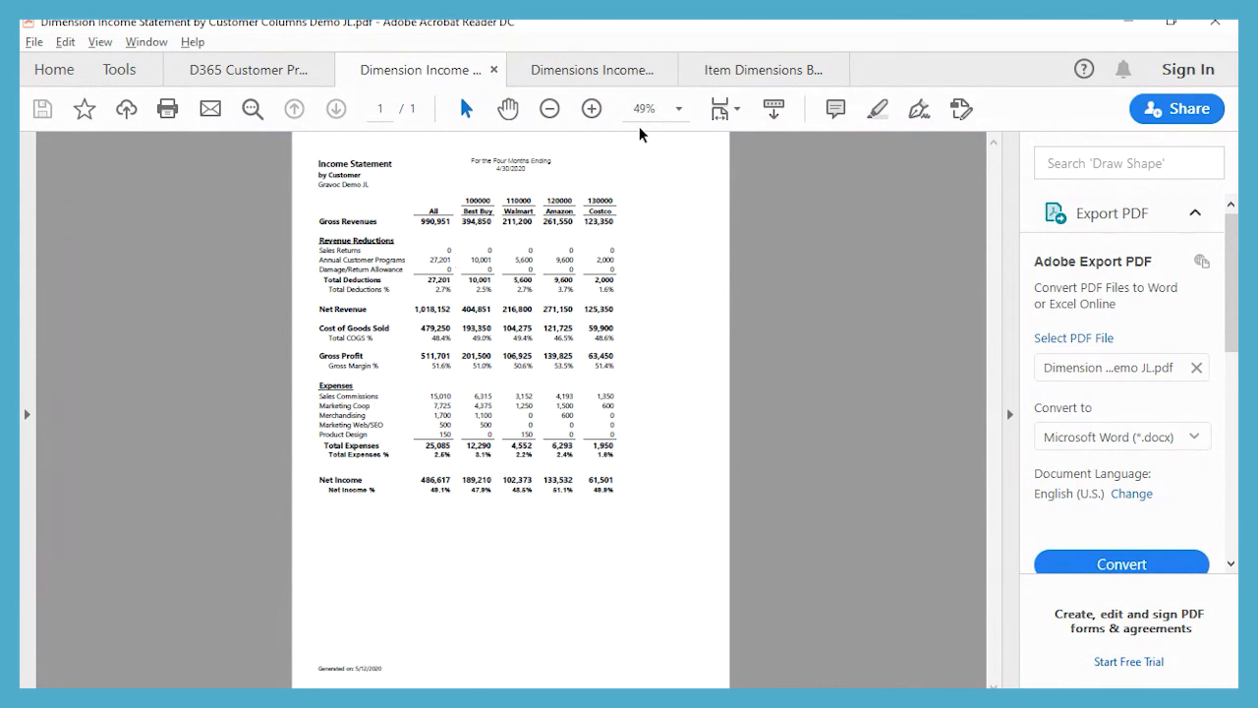
# Show the Dimension Income Statement by Customer Columns PDF at actual size.
pyautogui.click(679, 109)
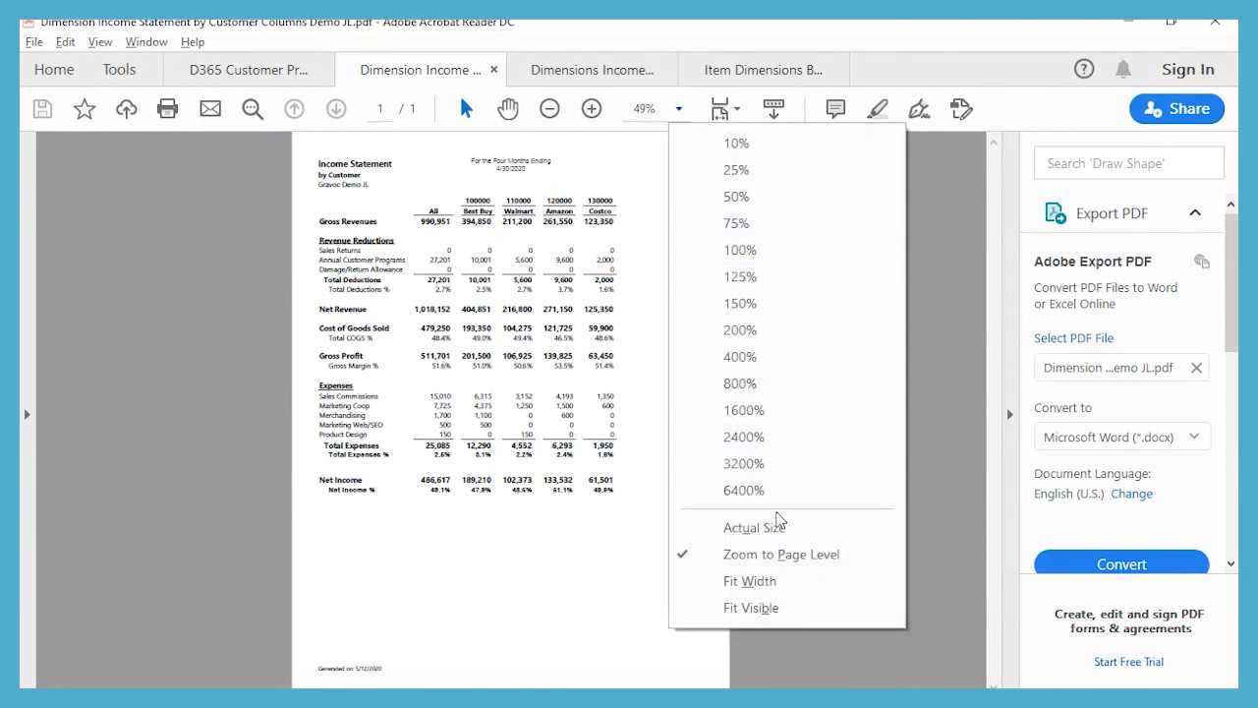
pyautogui.click(779, 528)
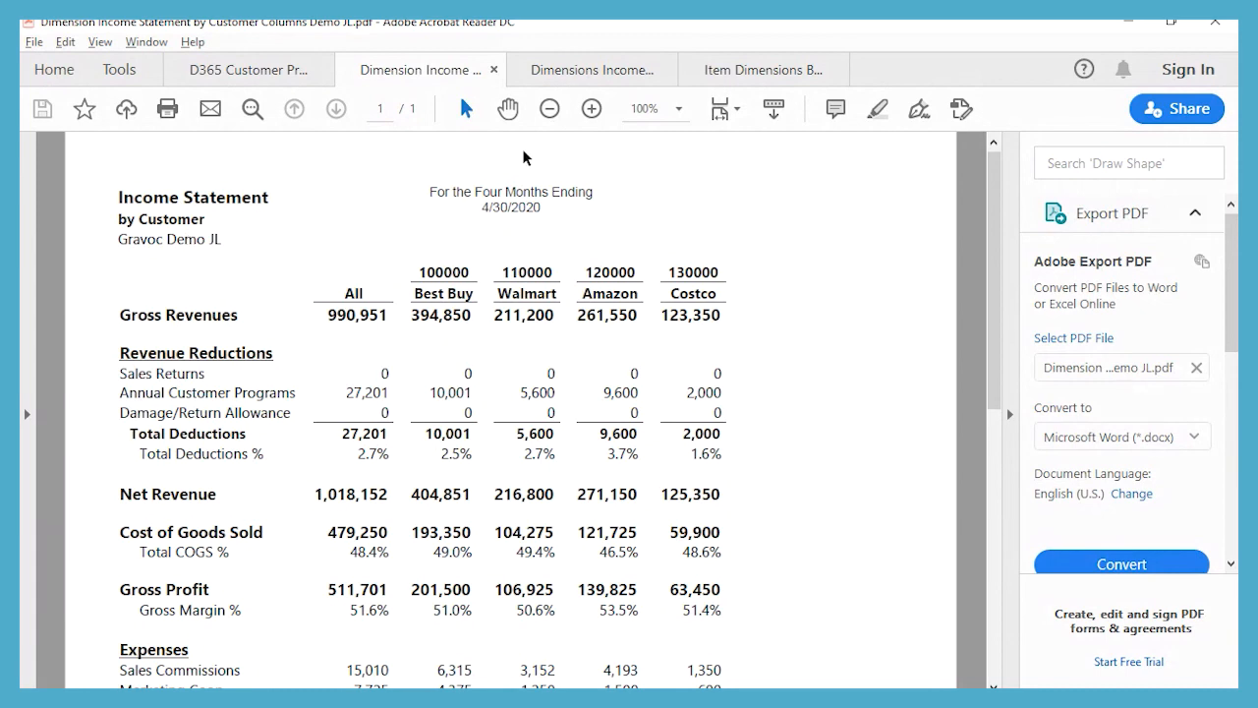
# Open the Dimensions Income Statement by Customer Reporting Tree PDF and review its summary and individual customer pages.
pyautogui.click(593, 71)
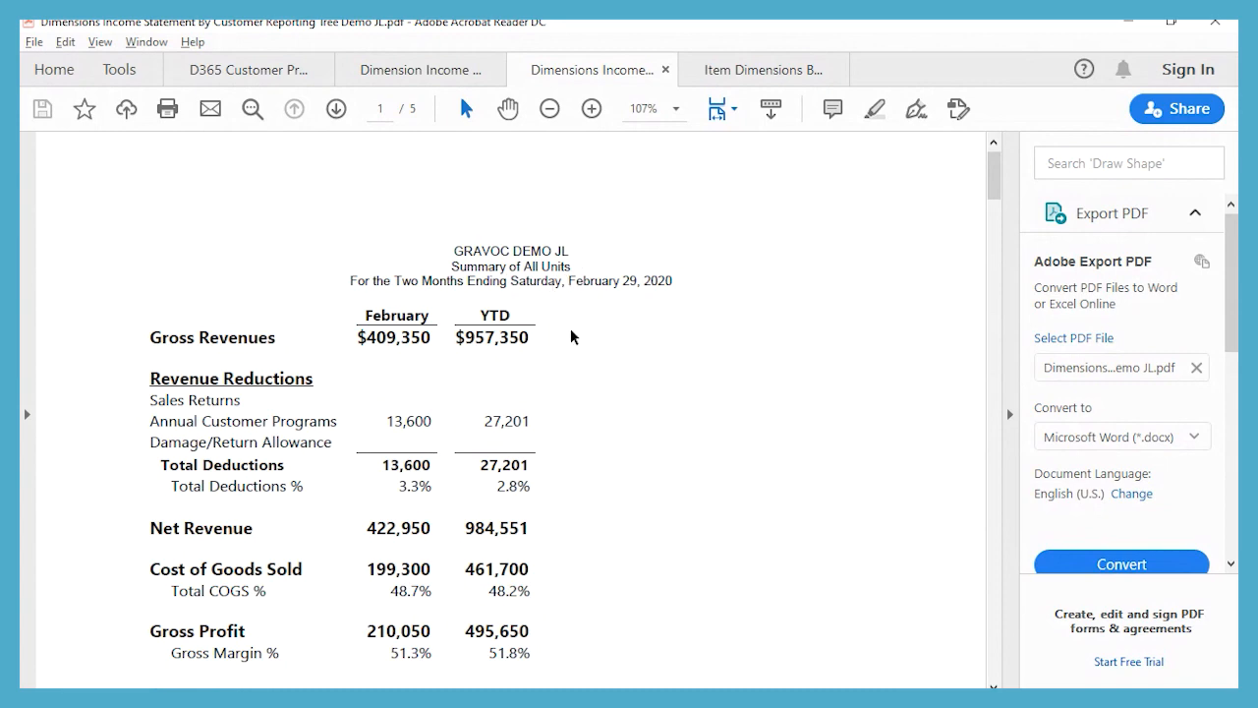
pyautogui.scroll(-10, 571, 337)
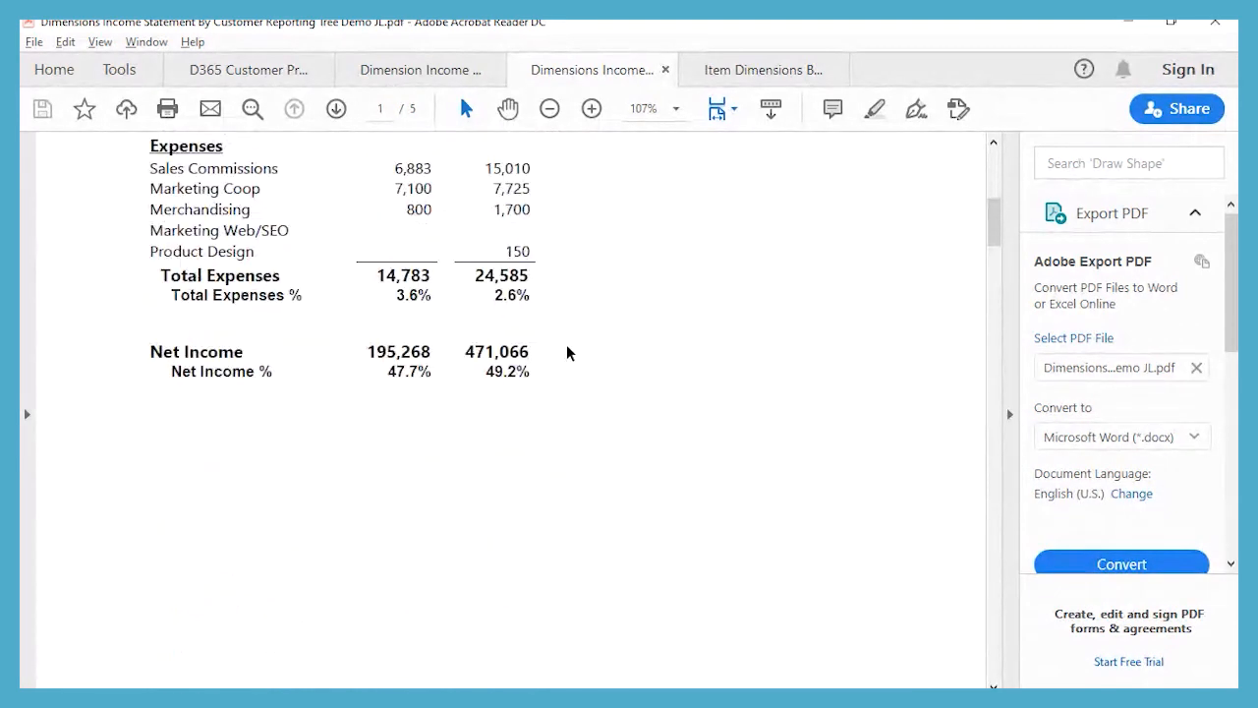
pyautogui.scroll(-5, 567, 352)
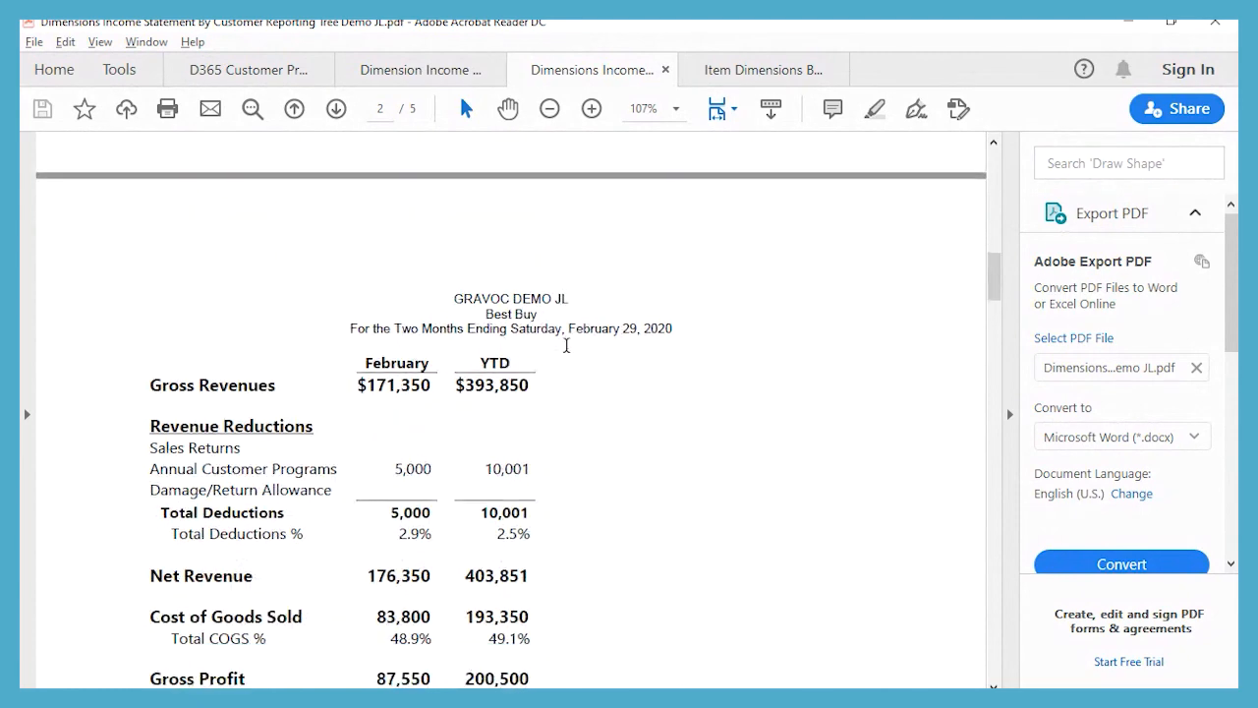
pyautogui.scroll(-10, 625, 423)
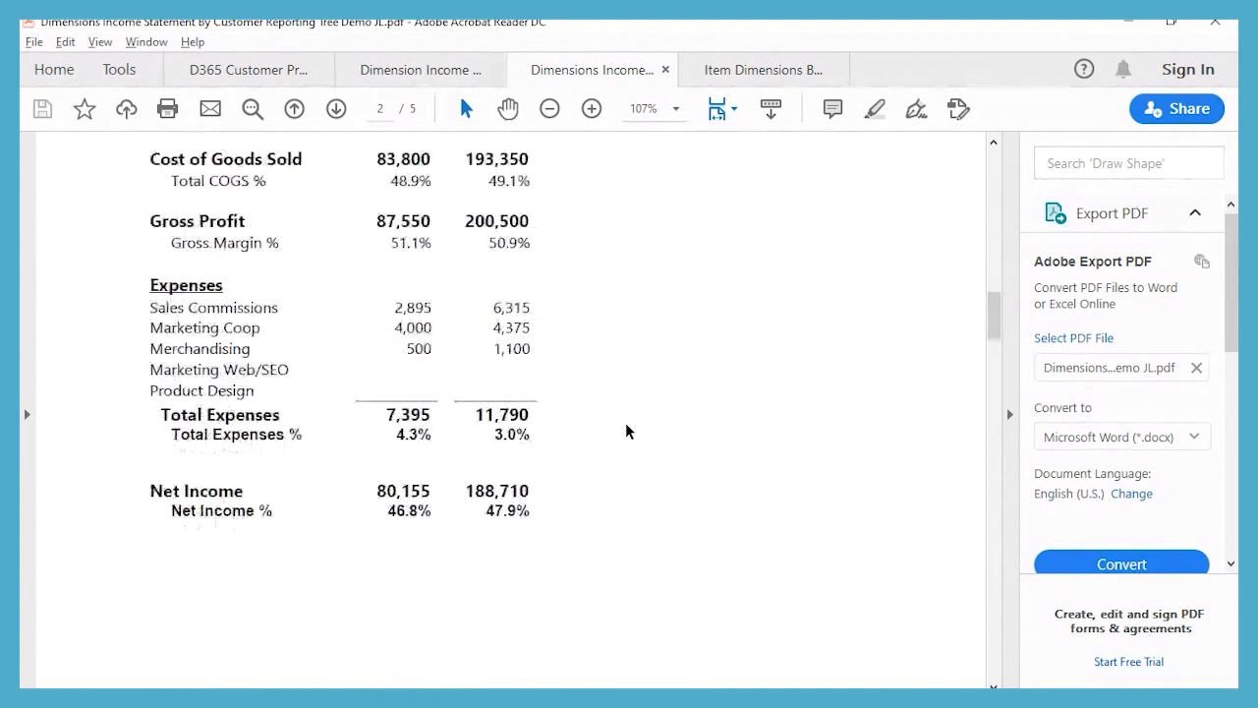
pyautogui.scroll(-6, 625, 430)
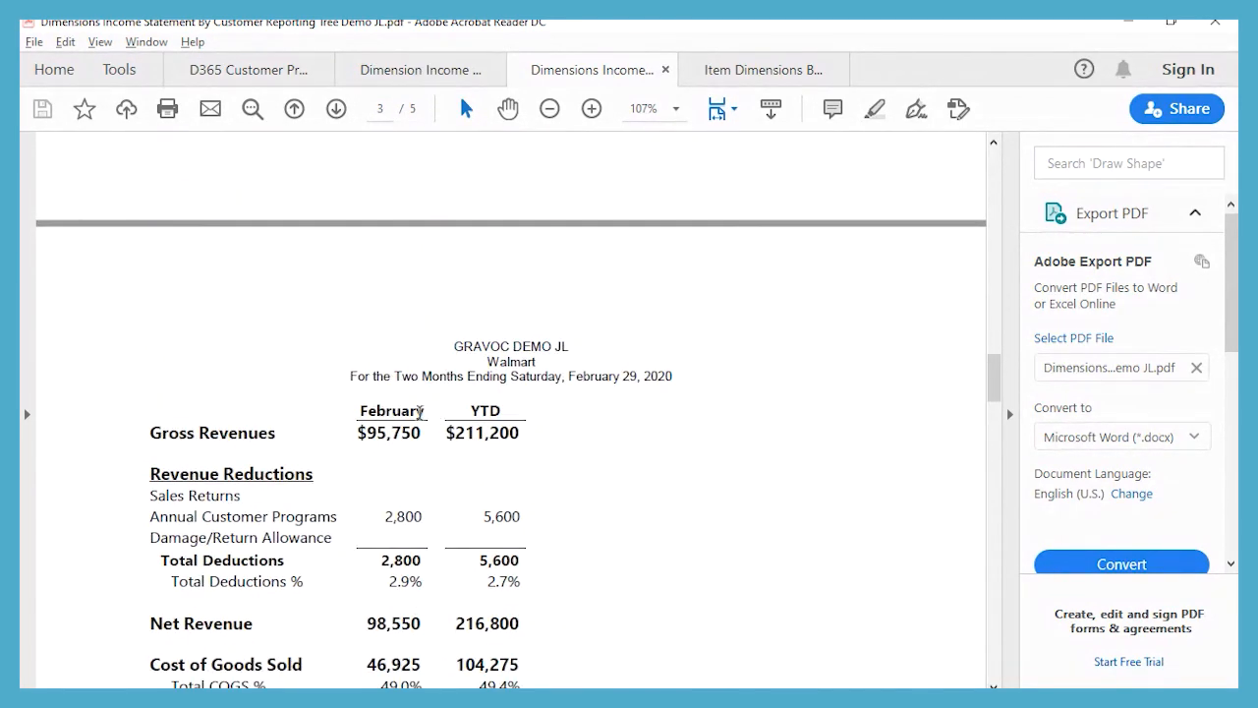
pyautogui.scroll(-5, 609, 461)
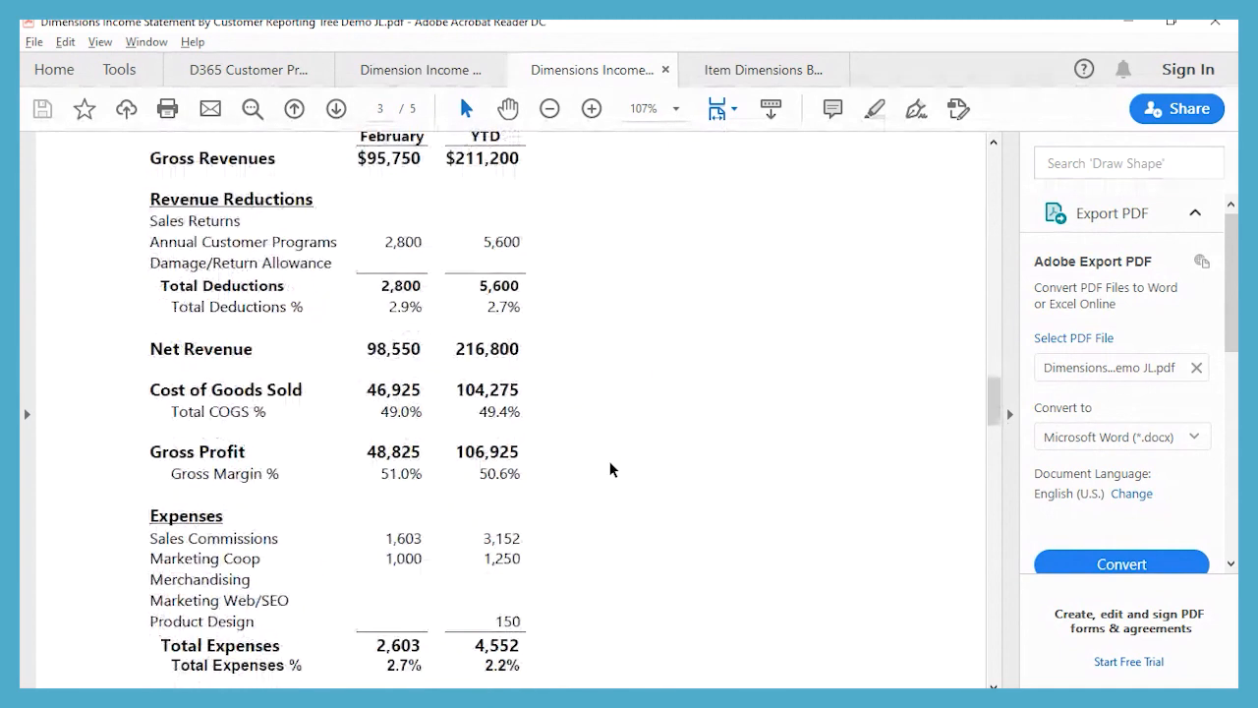
pyautogui.scroll(-10, 621, 457)
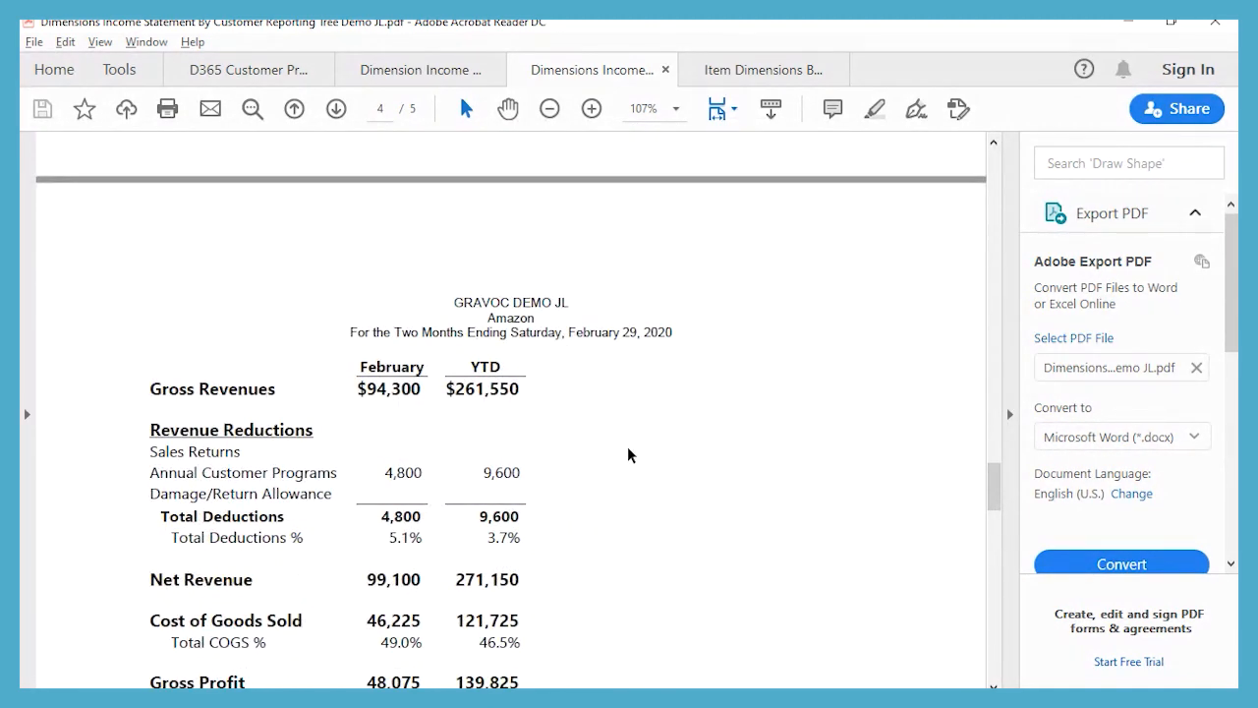
pyautogui.scroll(-10, 628, 448)
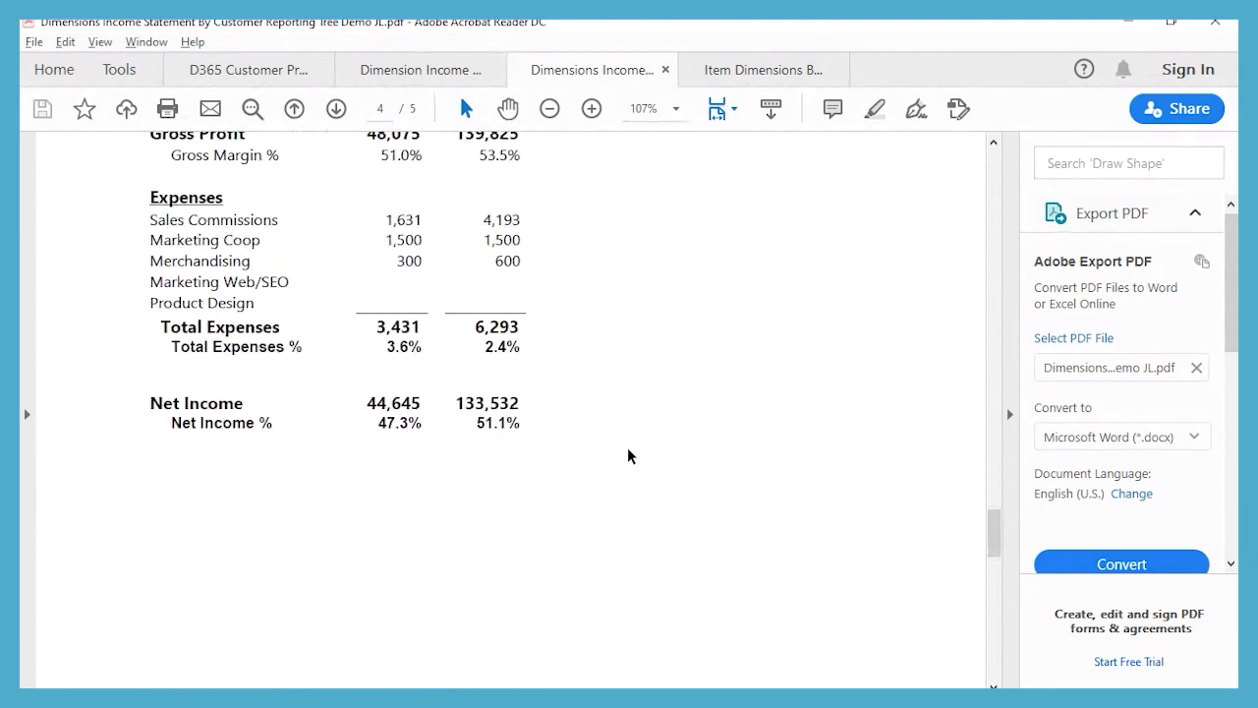
pyautogui.scroll(-8, 627, 455)
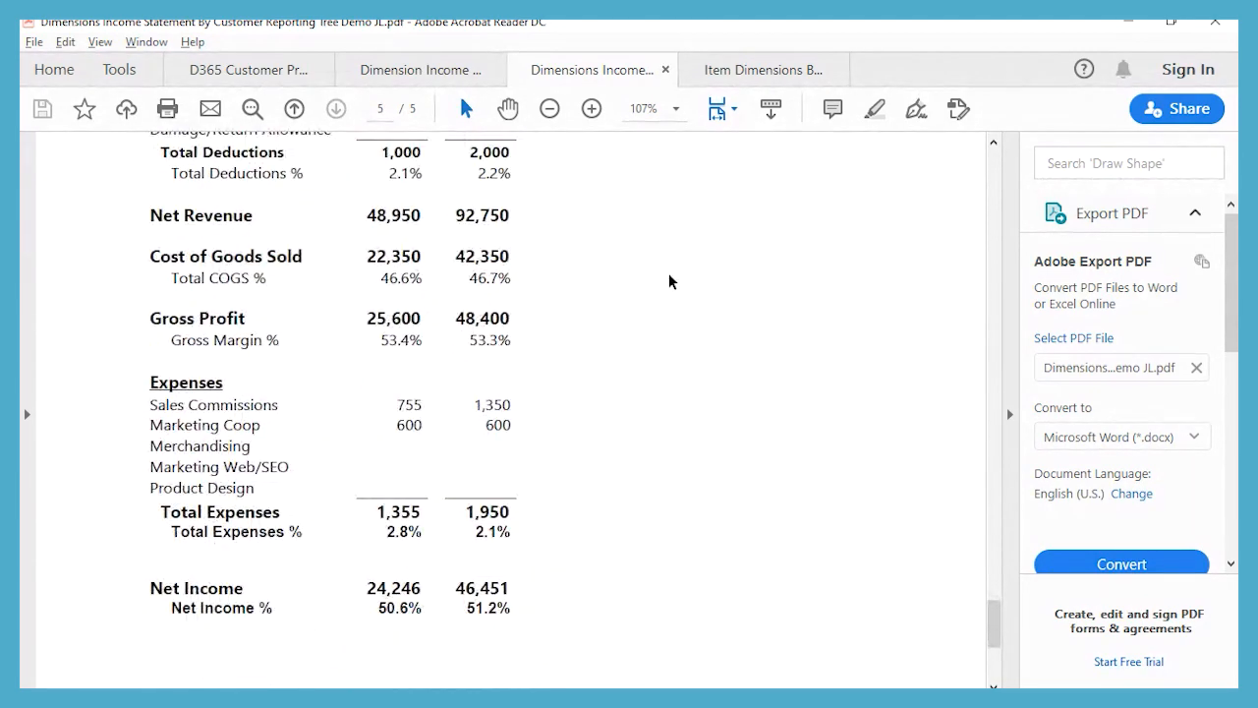
# Open the Item Dimensions Budget vs Actual PDF and show it at actual size.
pyautogui.click(772, 79)
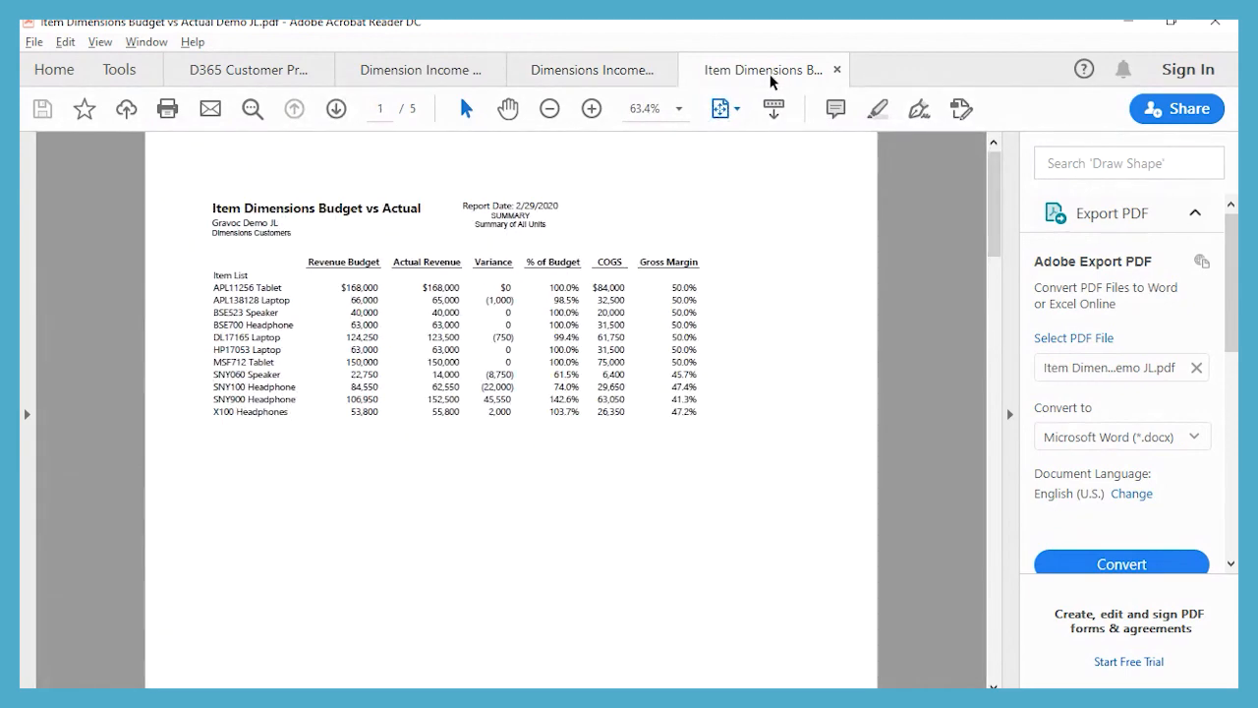
pyautogui.click(676, 111)
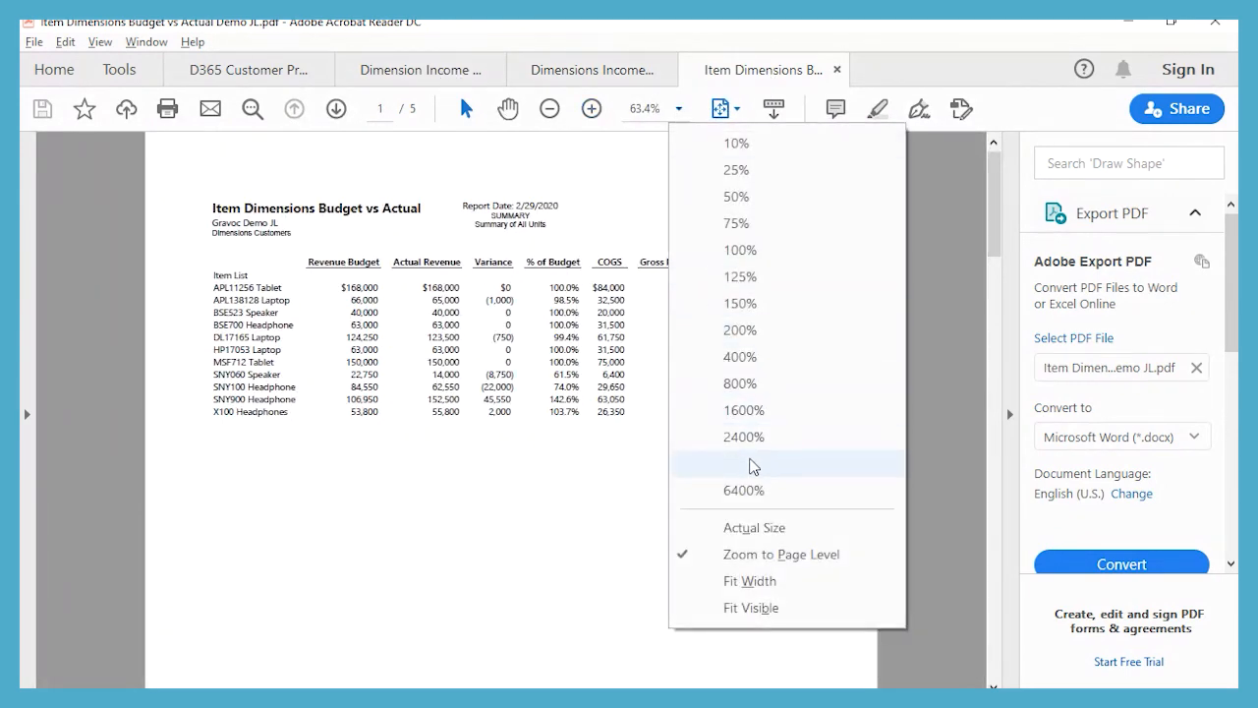
pyautogui.click(759, 528)
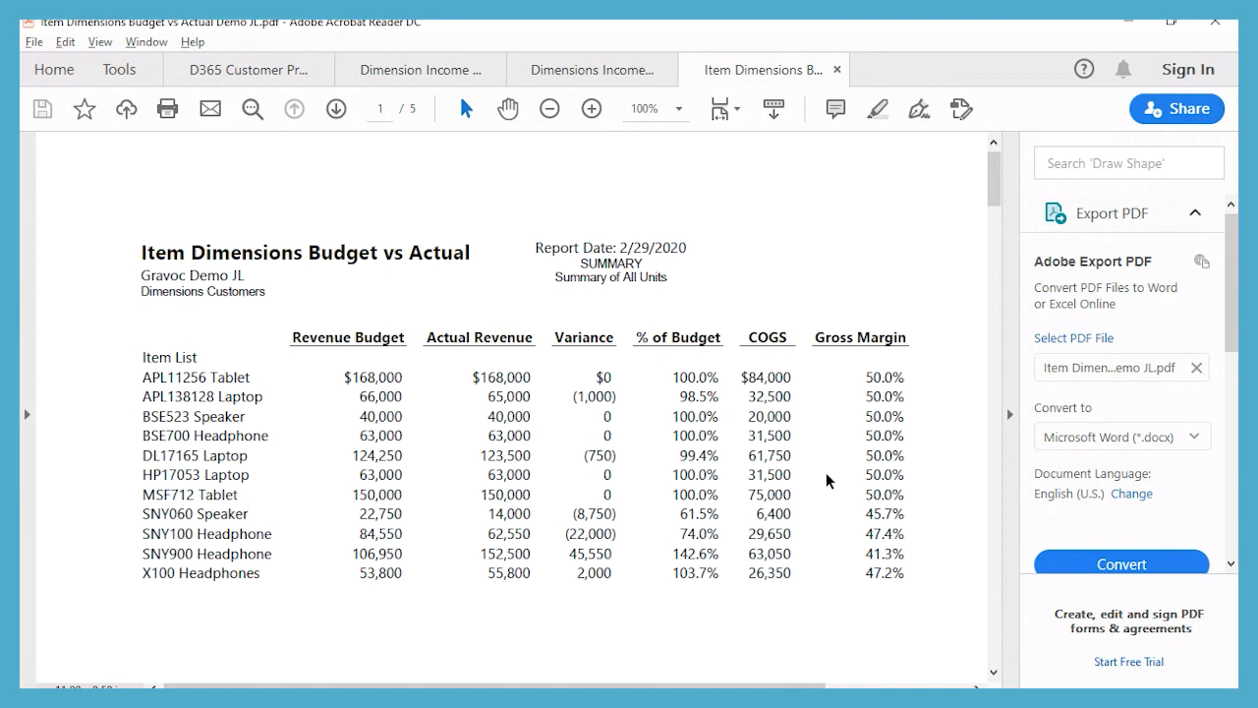
# Review the item budget versus actual figures on the summary page and page through the customer pages up to page 5.
pyautogui.scroll(-1, 825, 480)
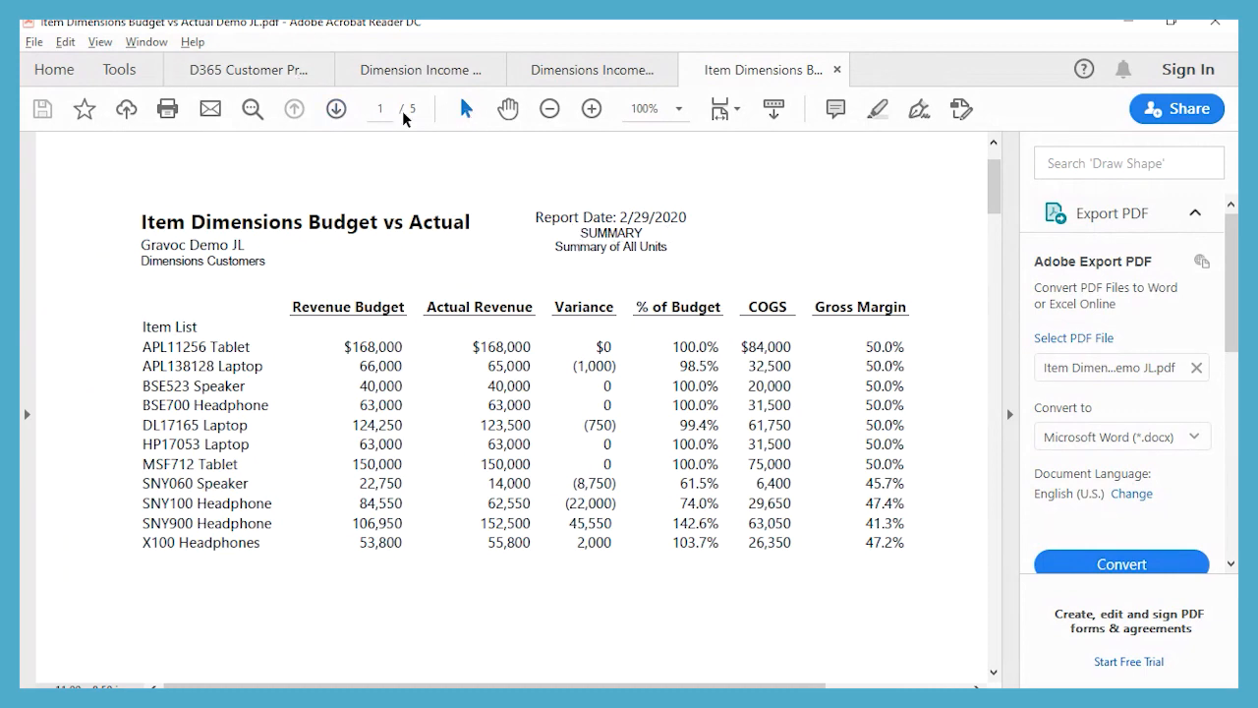
pyautogui.click(336, 108)
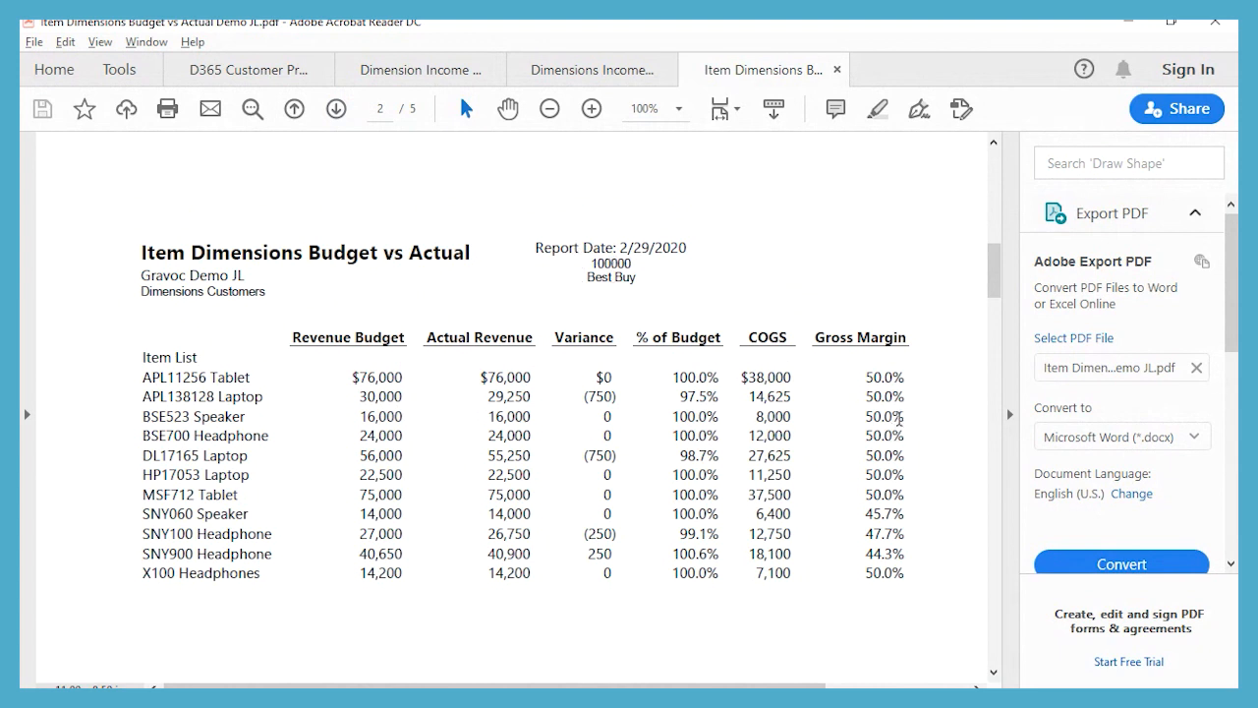
pyautogui.click(336, 109)
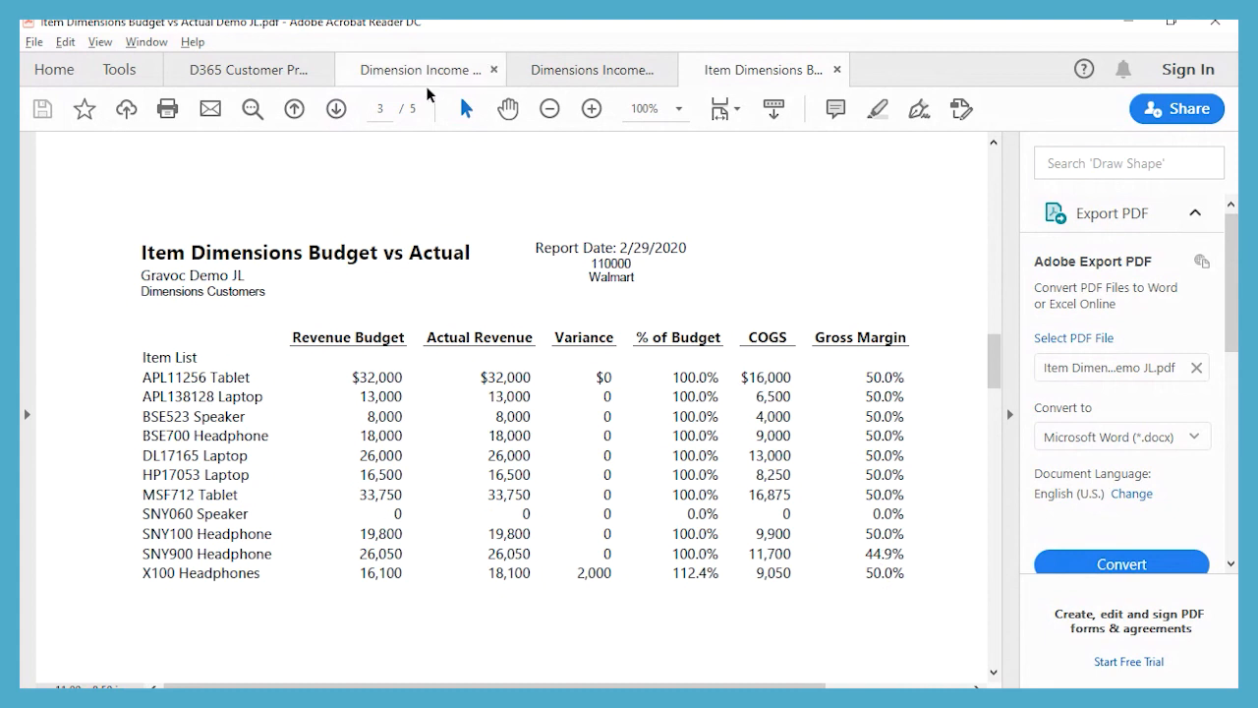
pyautogui.click(337, 109)
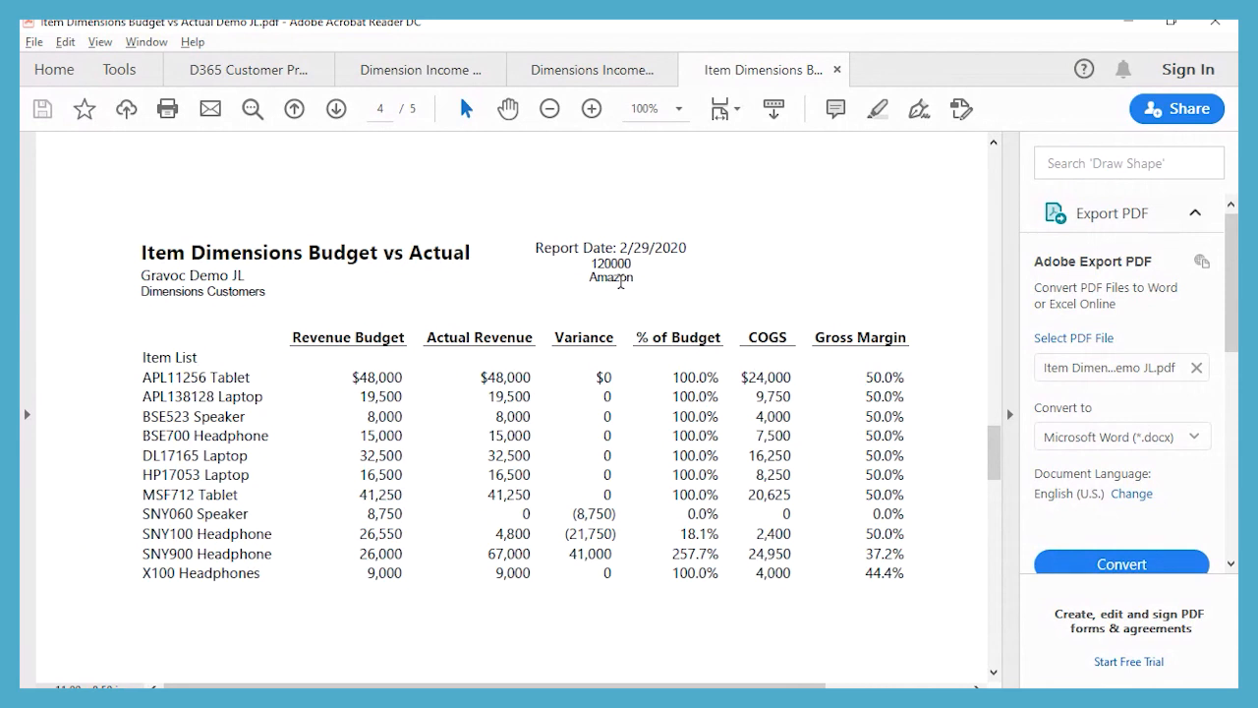
pyautogui.click(335, 109)
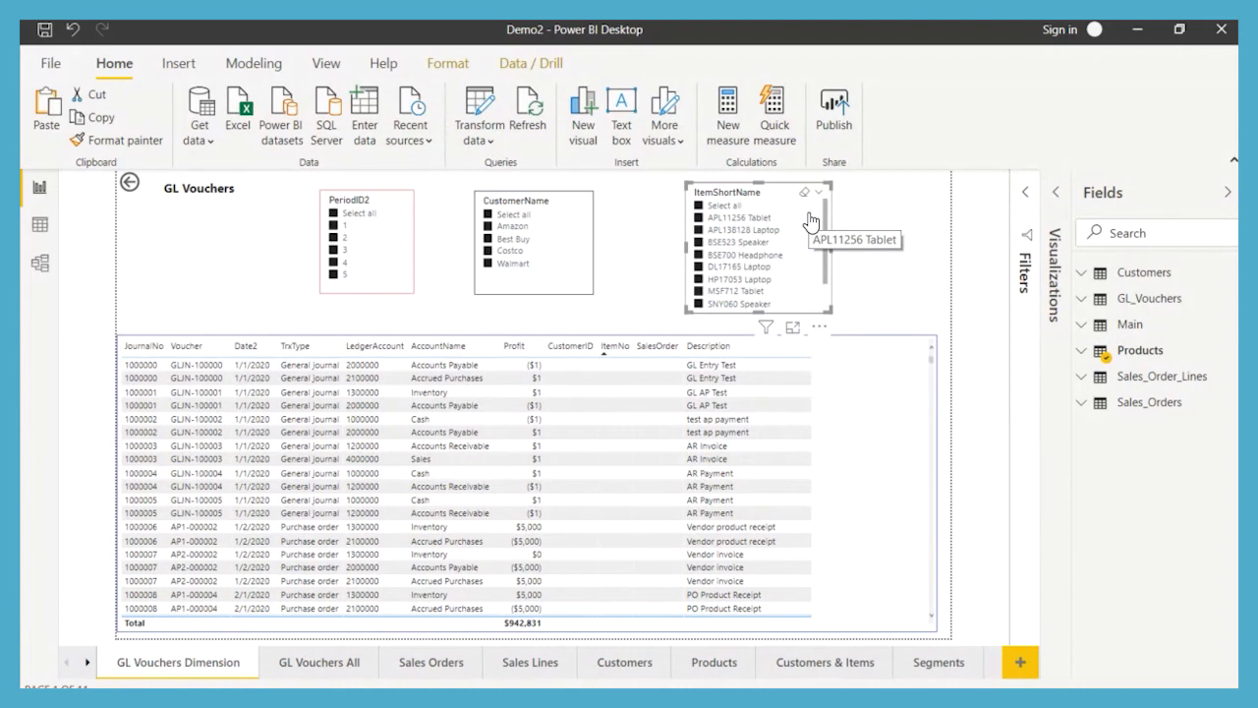
# Look over the available visualization types and the fields of the GL_Vouchers table, collapsing both again.
pyautogui.click(1056, 194)
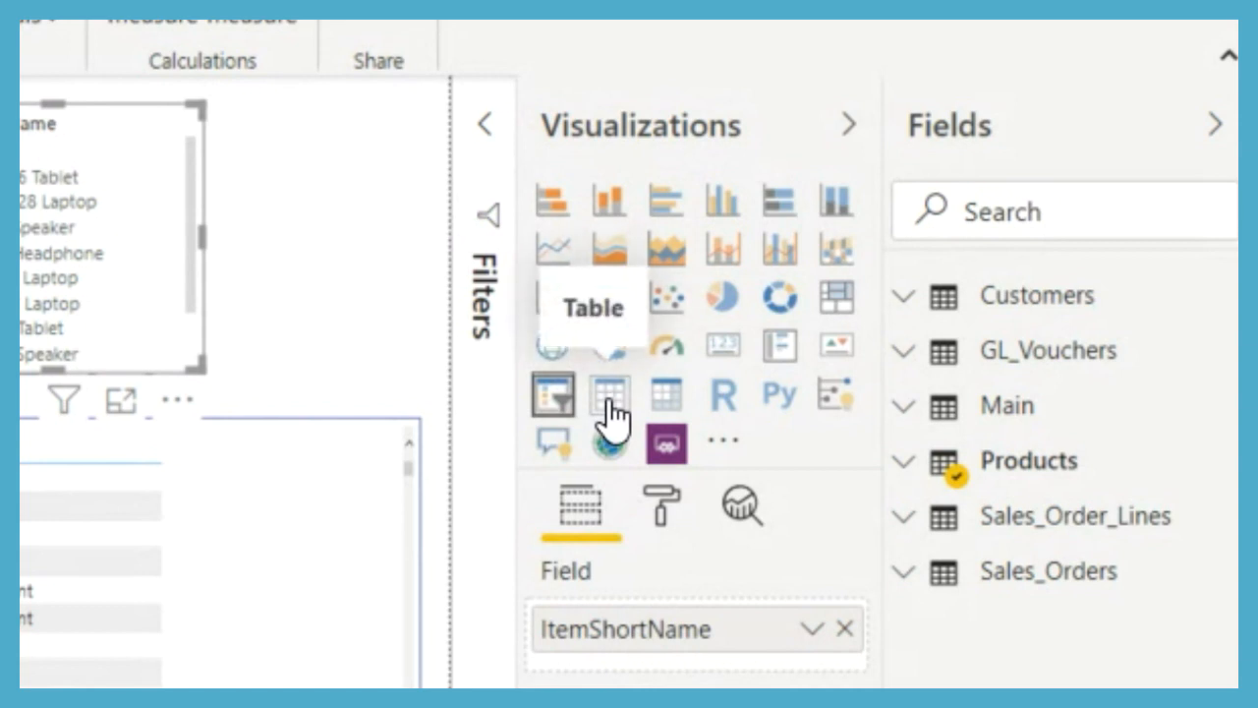
pyautogui.click(851, 125)
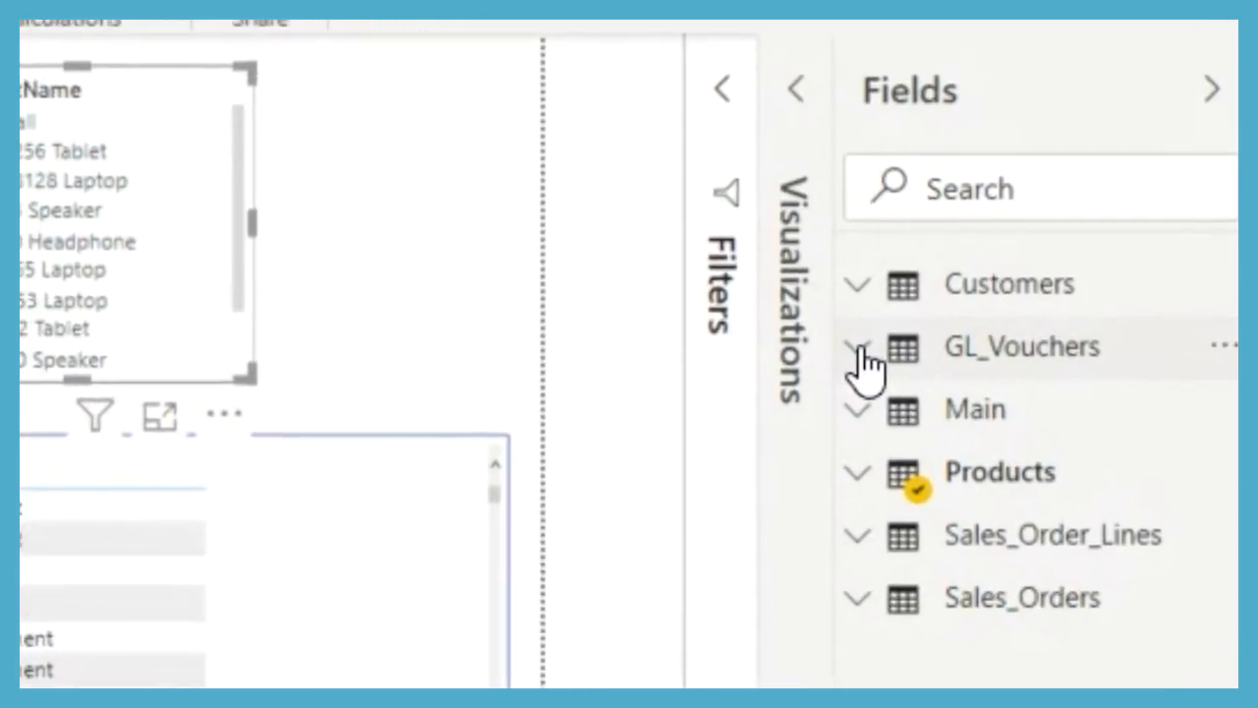
pyautogui.click(859, 348)
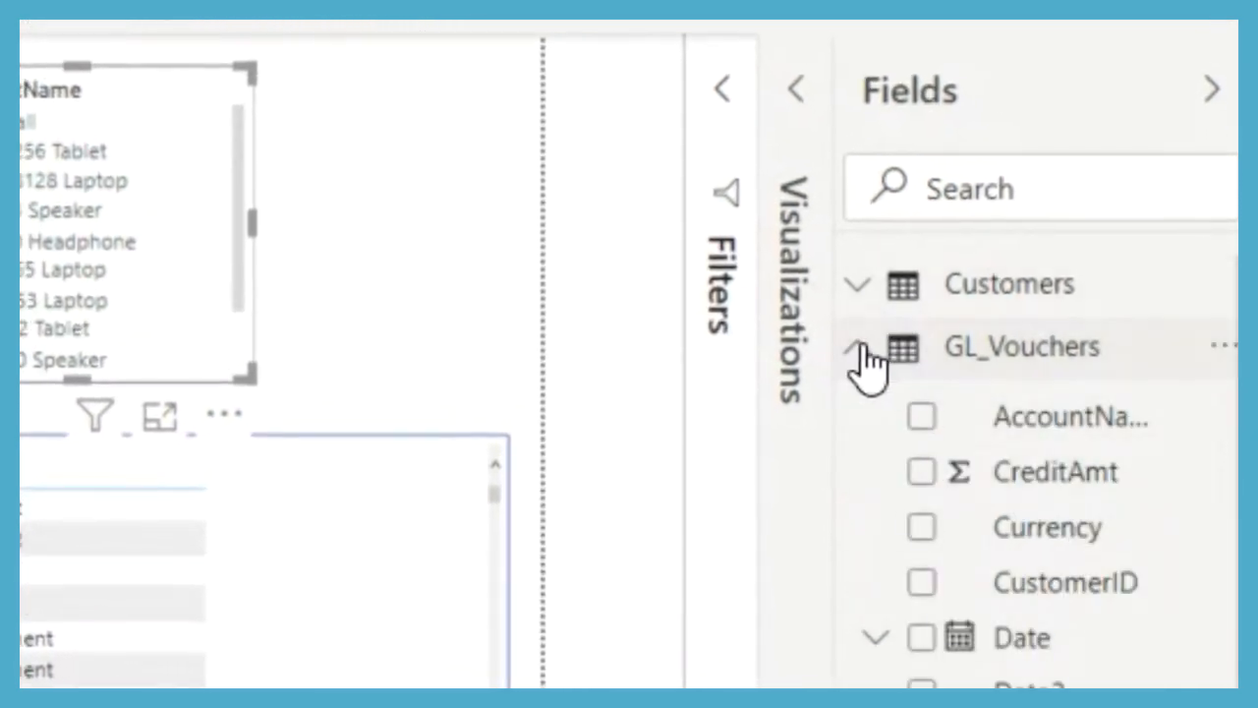
pyautogui.click(859, 347)
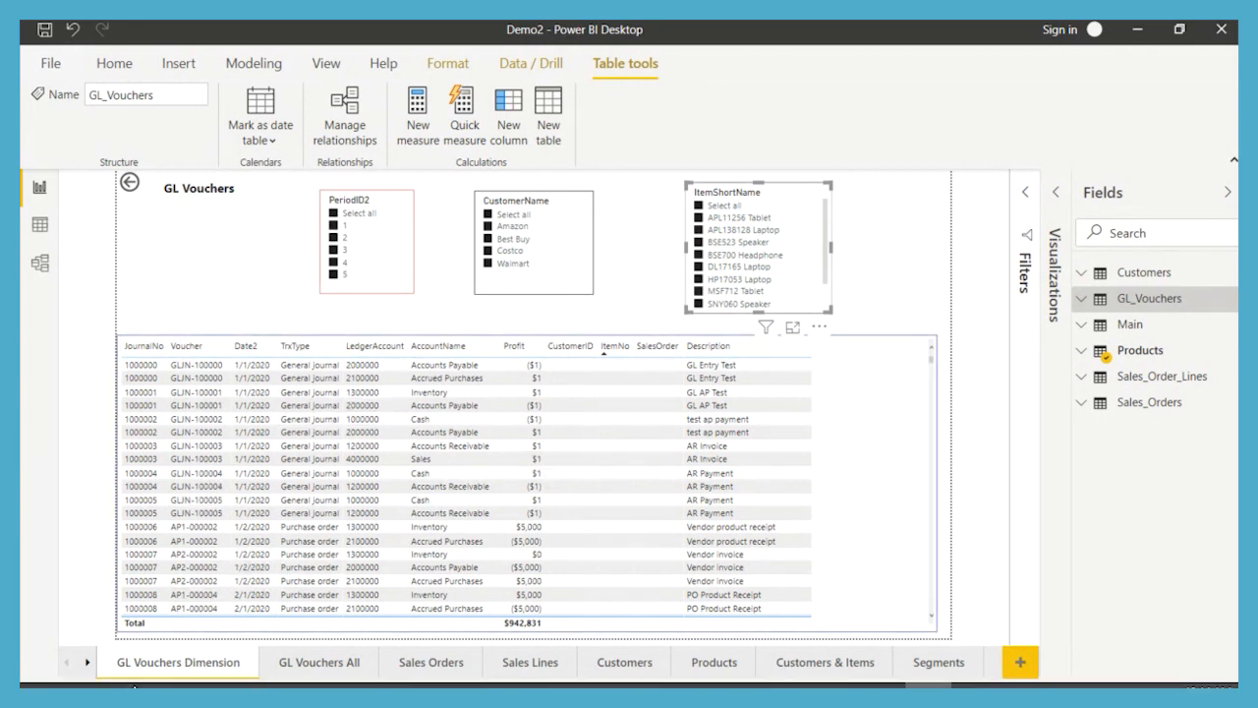
# On the GL Vouchers All page, filter TrxType to Purchase order and widen the Description column of the voucher table.
pyautogui.click(312, 664)
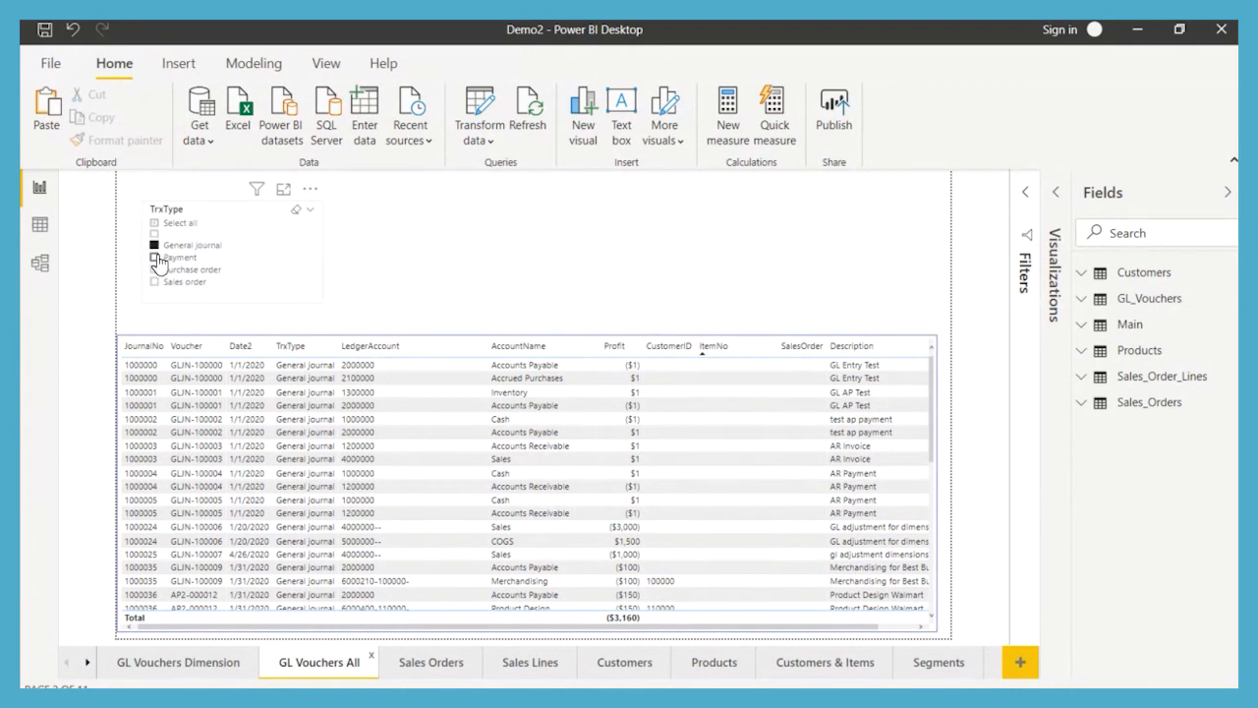
pyautogui.click(155, 272)
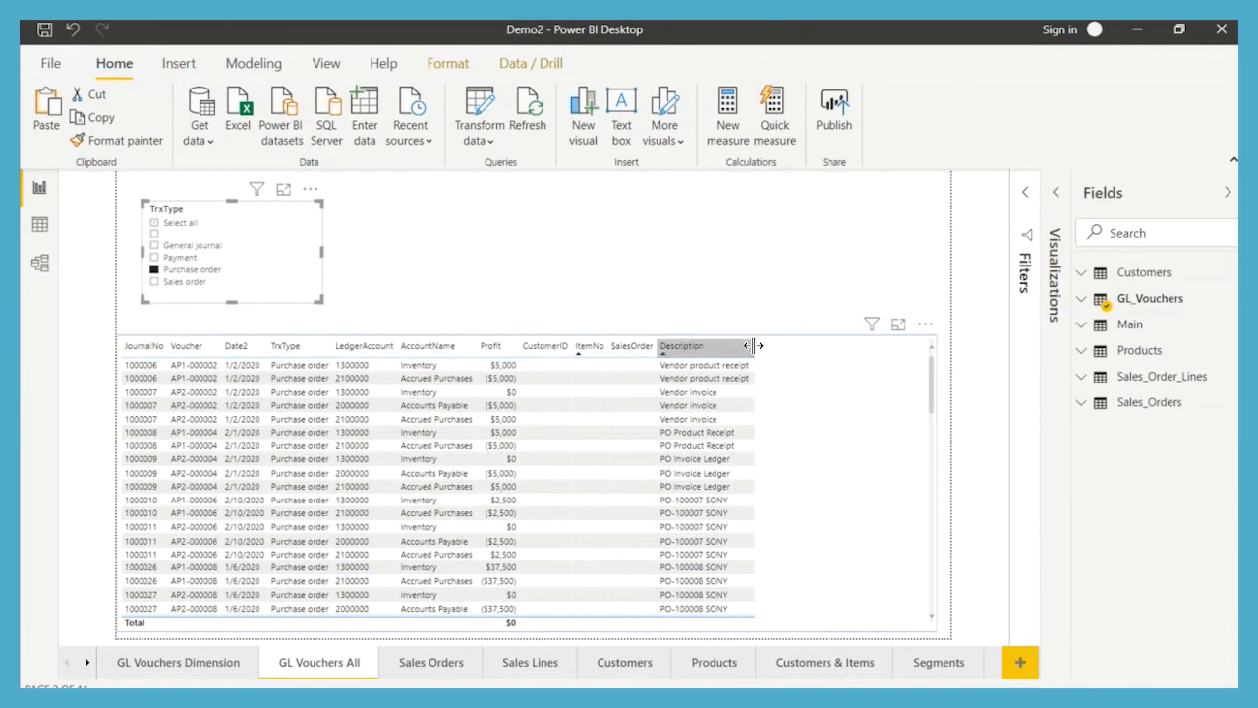
pyautogui.moveTo(754, 345); pyautogui.dragTo(790, 351)
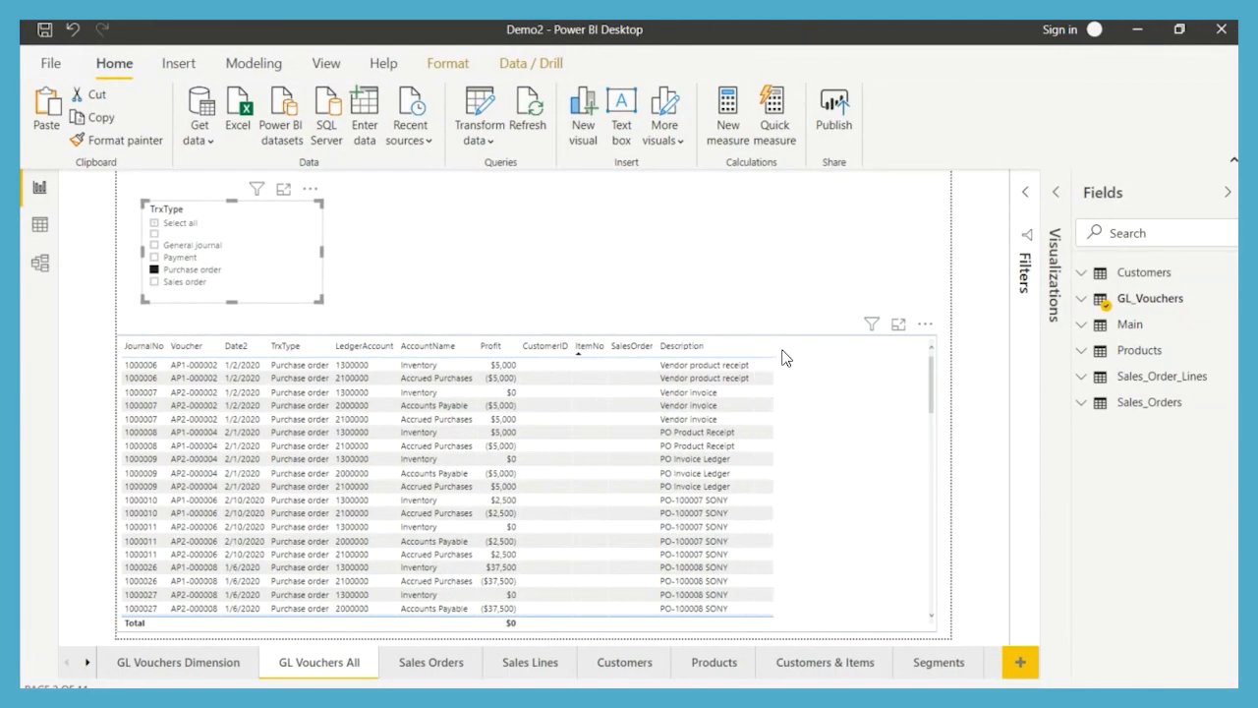
pyautogui.click(790, 351)
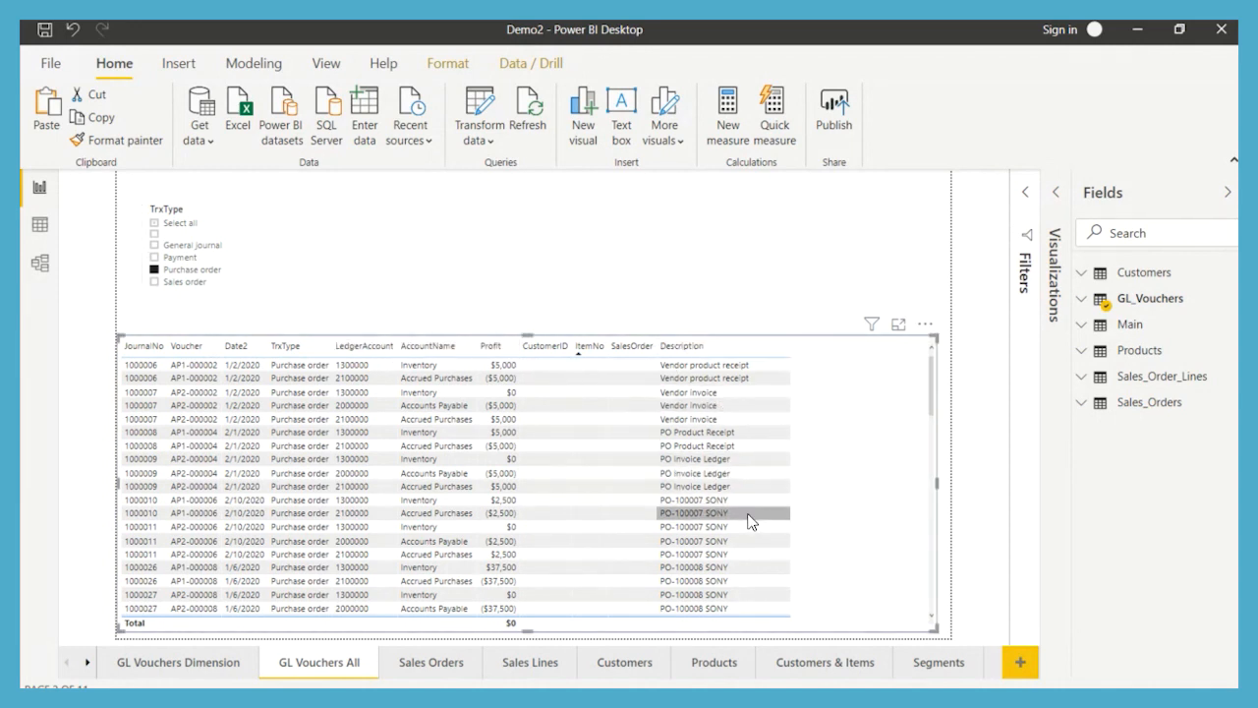
# Review the purchase order descriptions throughout the voucher table on the GL Vouchers All page and return to its first rows.
pyautogui.scroll(-10, 748, 521)
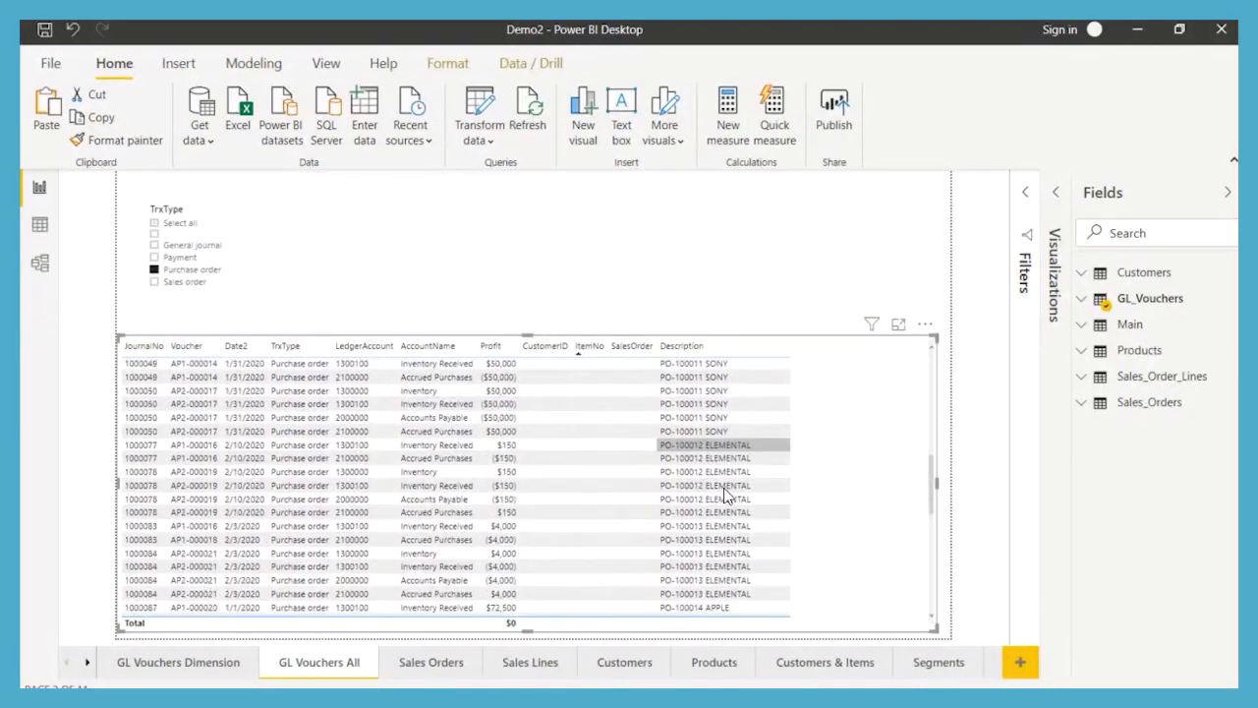
pyautogui.scroll(-5, 724, 494)
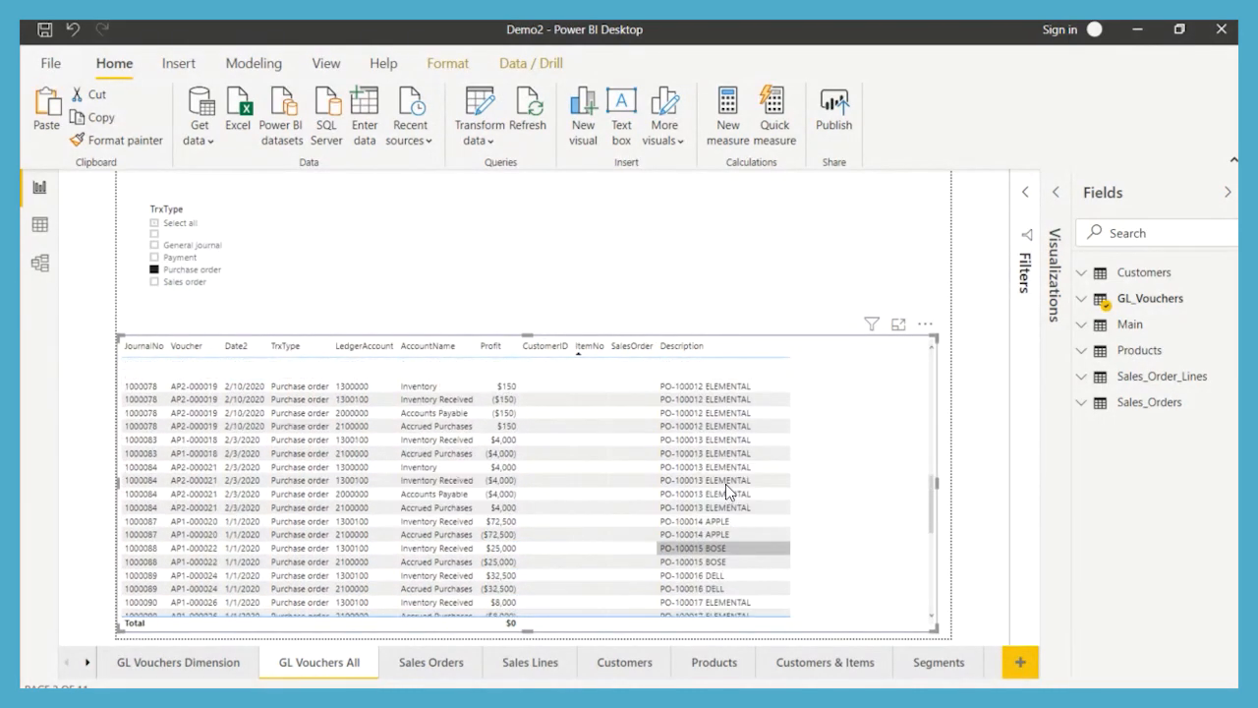
pyautogui.scroll(15, 725, 482)
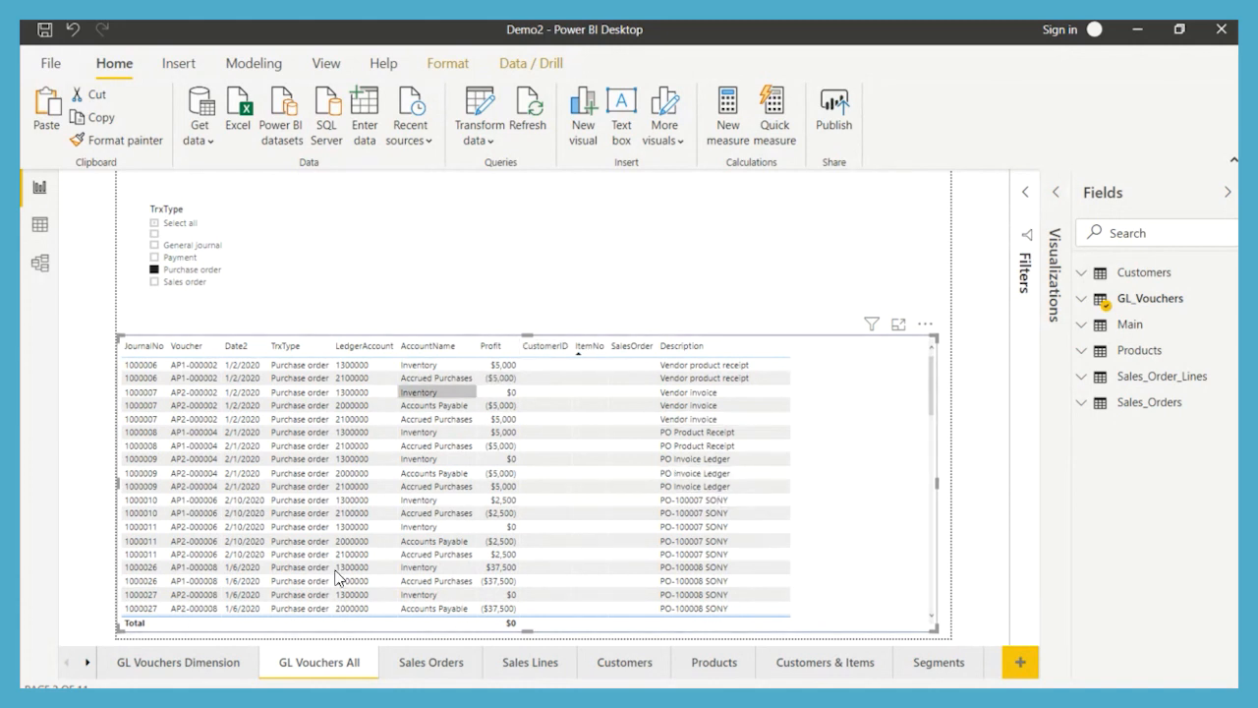
# Open the GL Vouchers Dimension page and look over its filter and visualization options, collapsing both again.
pyautogui.click(204, 668)
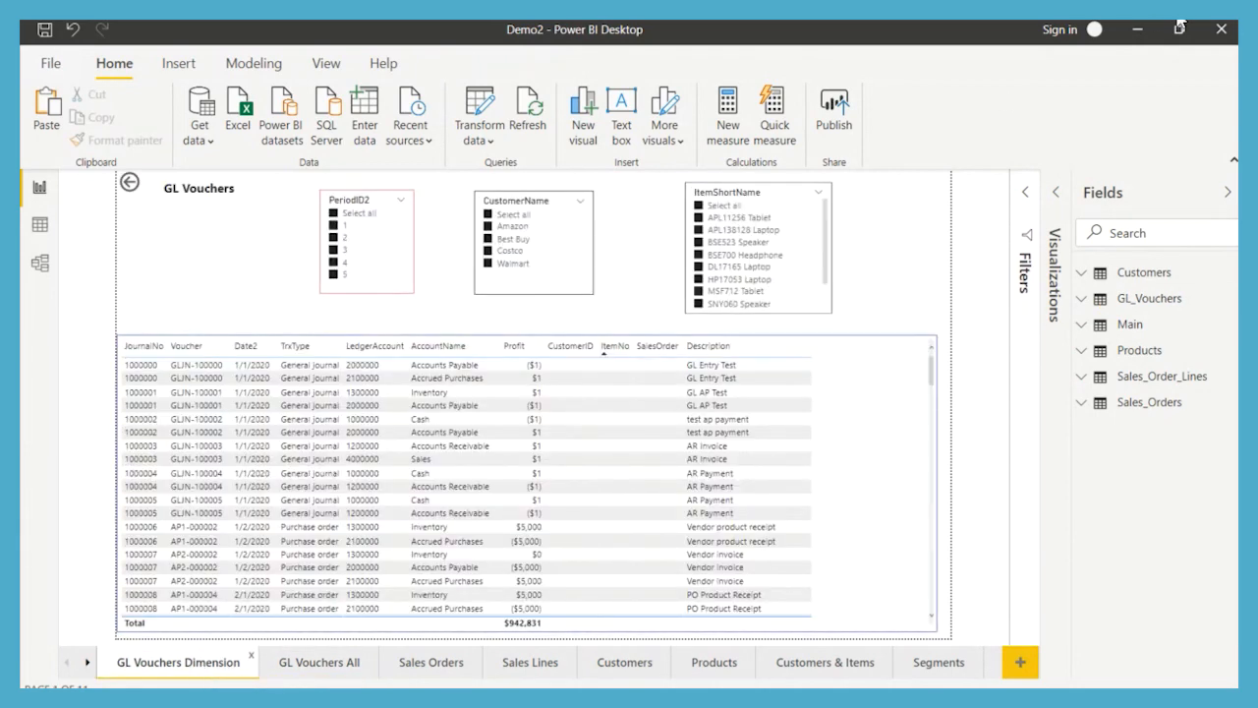
pyautogui.click(1025, 192)
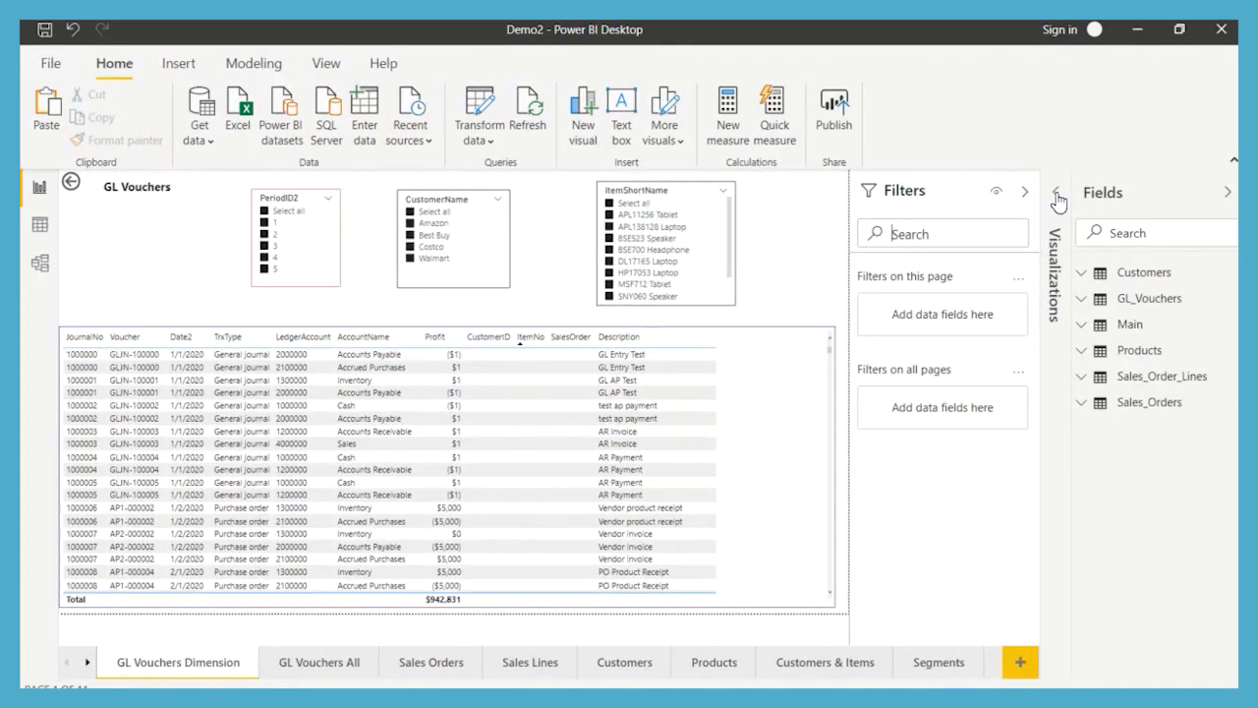
pyautogui.click(1056, 194)
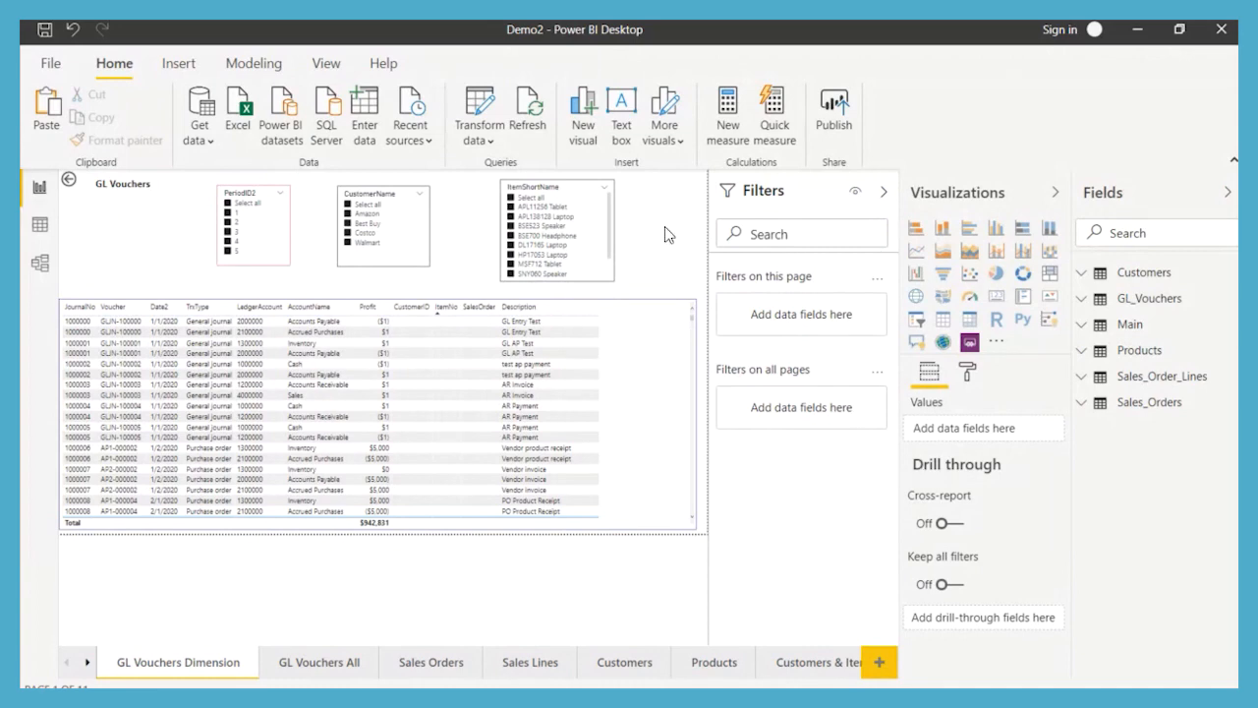
pyautogui.click(885, 193)
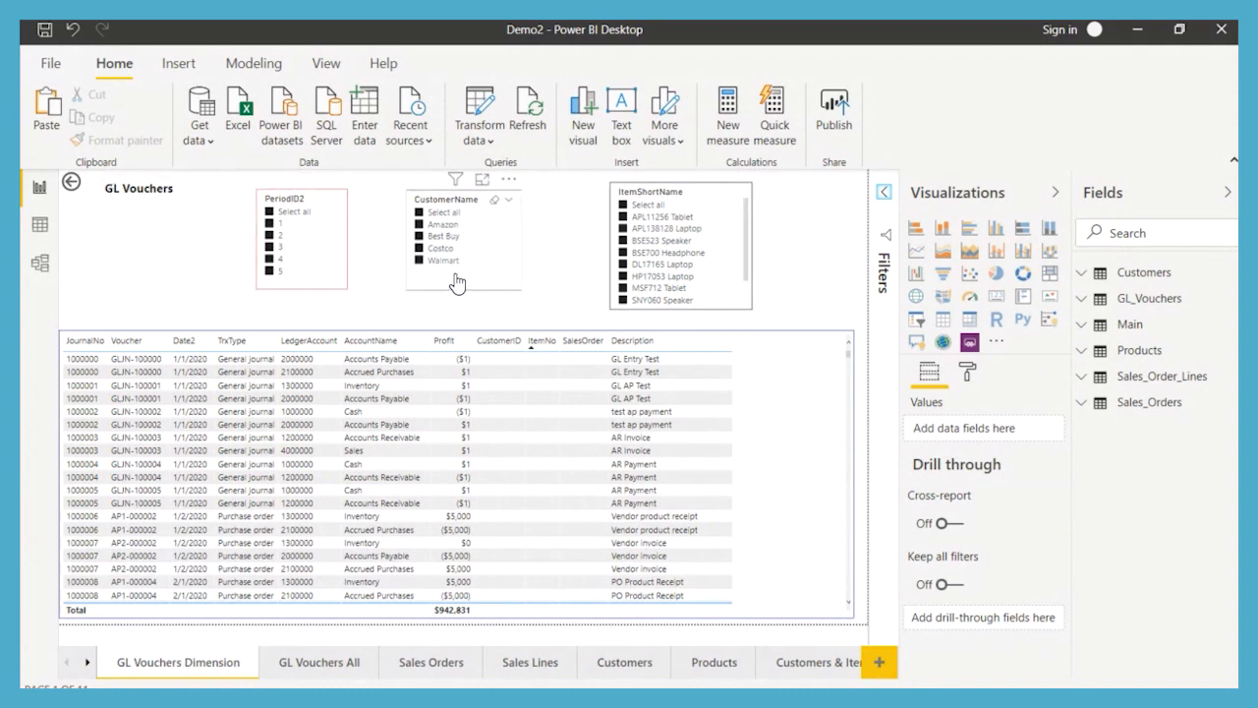
pyautogui.click(1057, 193)
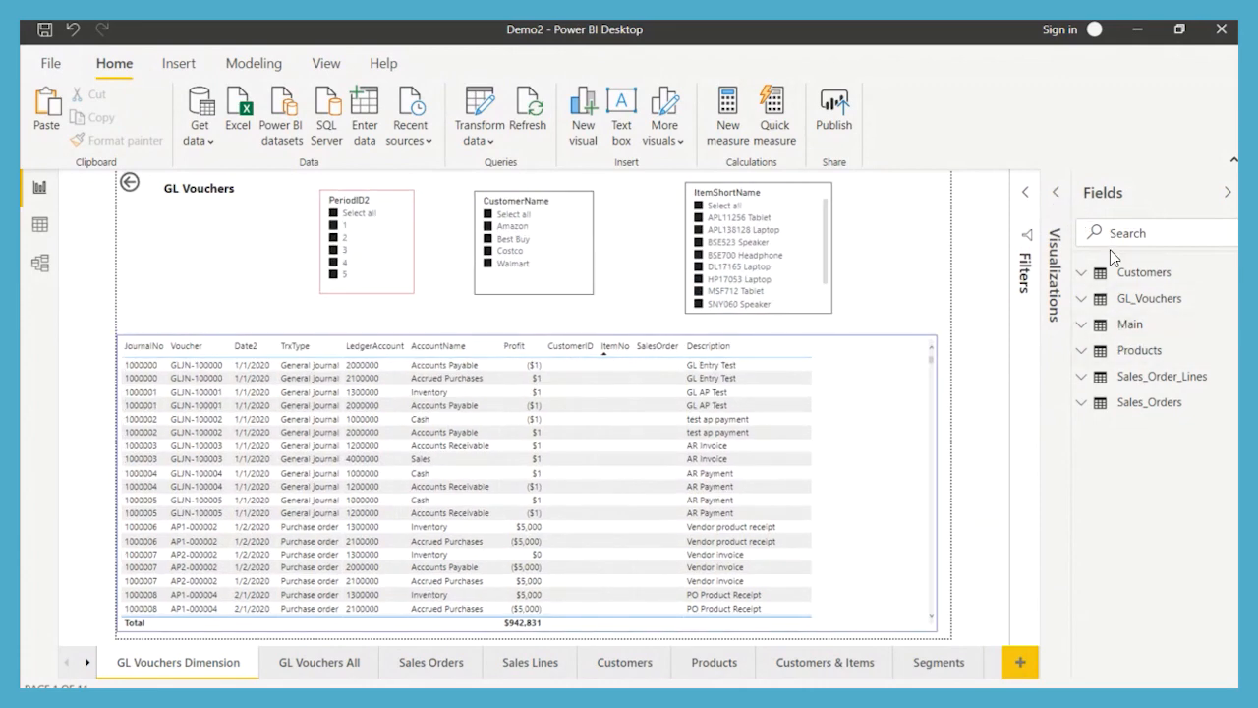
# Filter the GL vouchers on this page to PeriodID2 1 and customer Amazon.
pyautogui.click(871, 381)
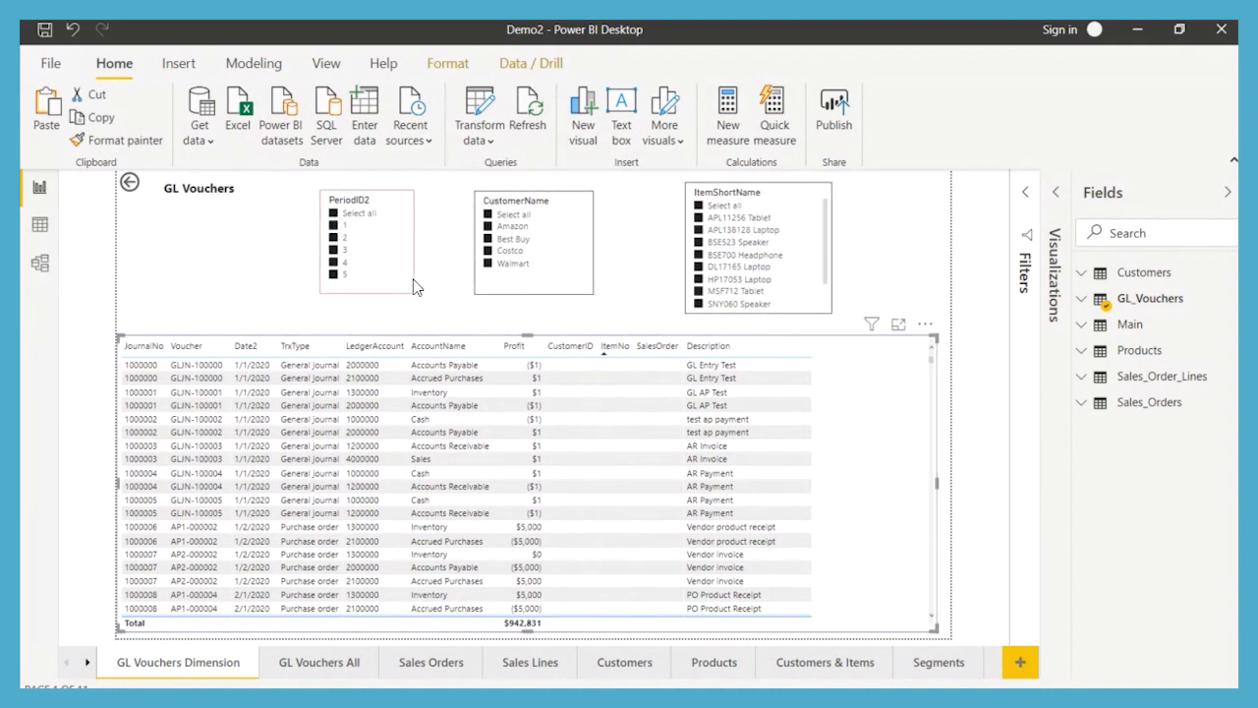
pyautogui.click(356, 204)
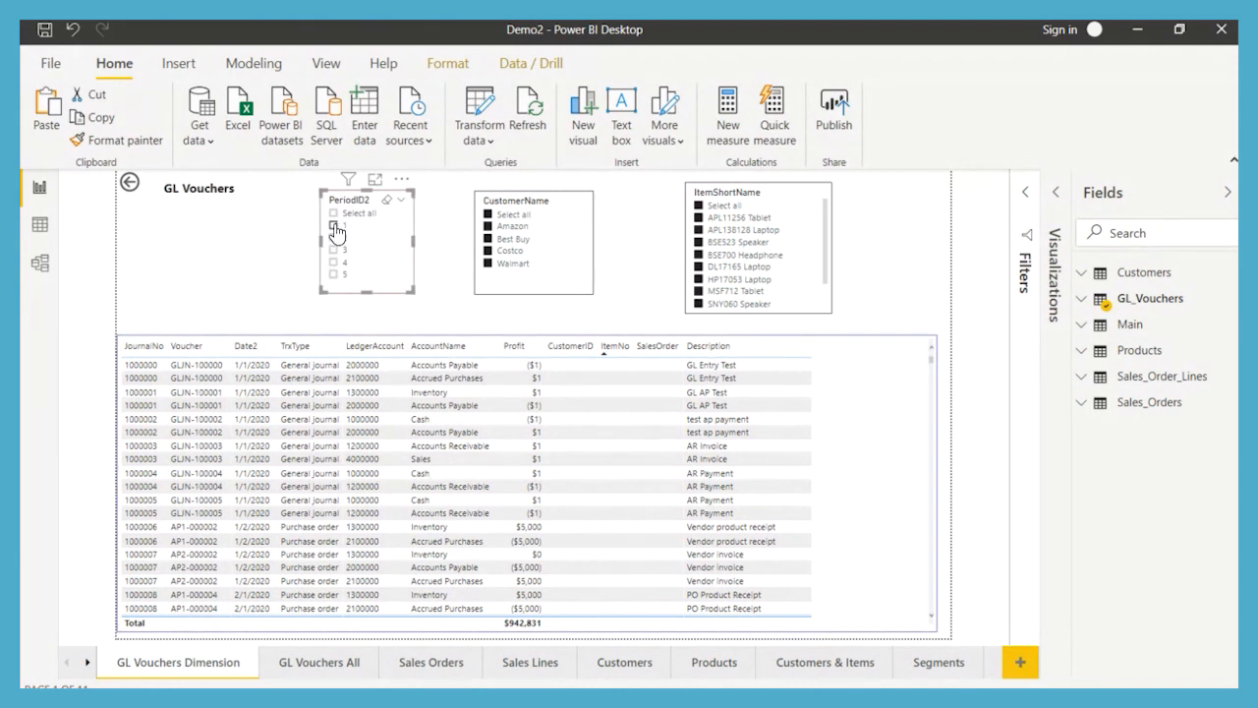
pyautogui.click(334, 226)
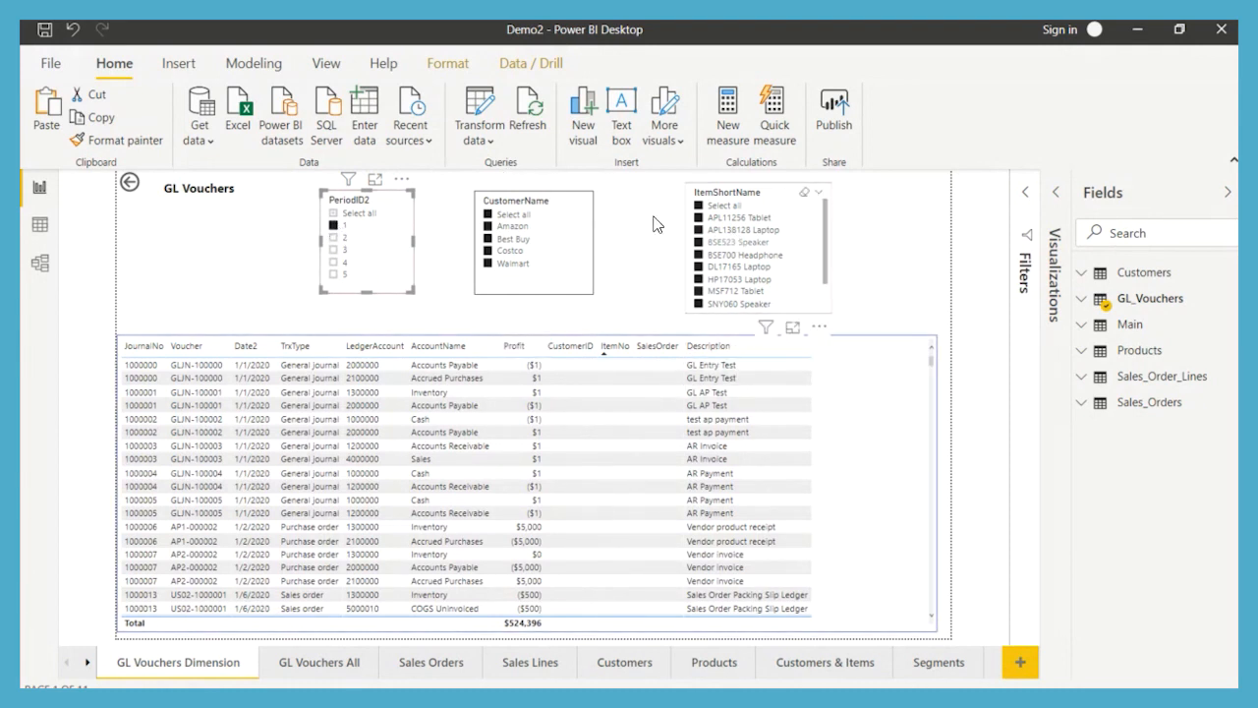
pyautogui.click(519, 215)
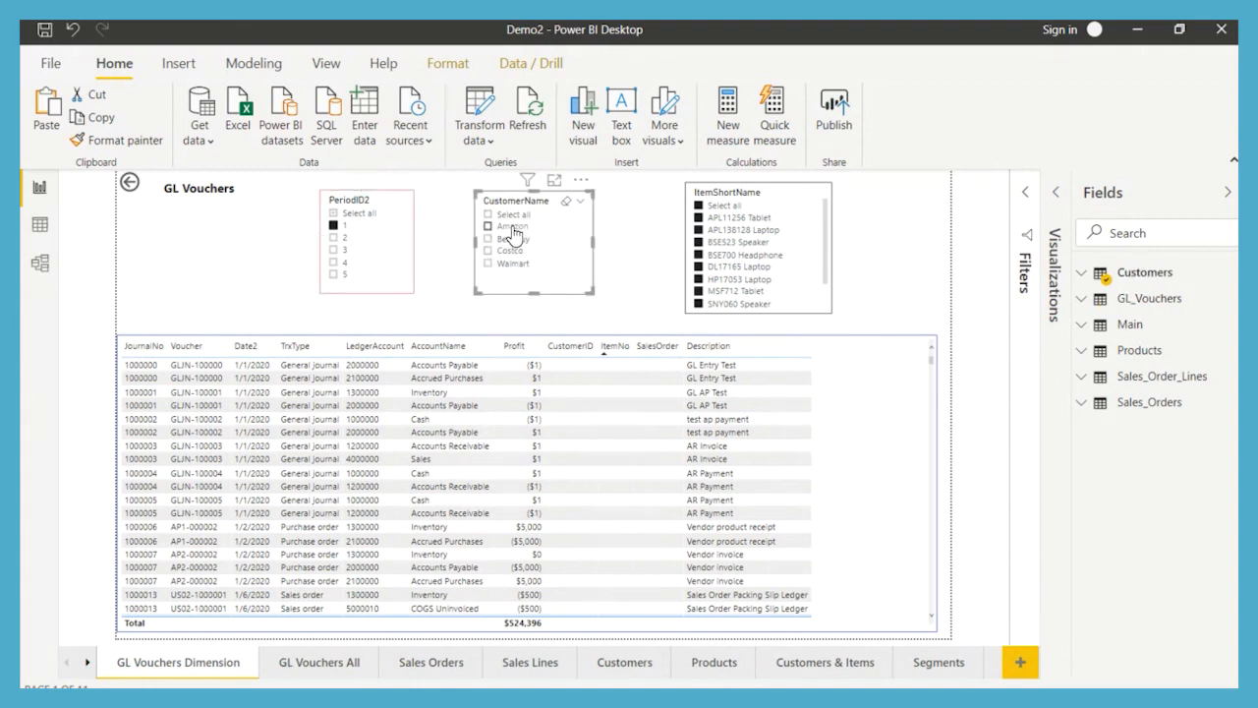
pyautogui.click(512, 227)
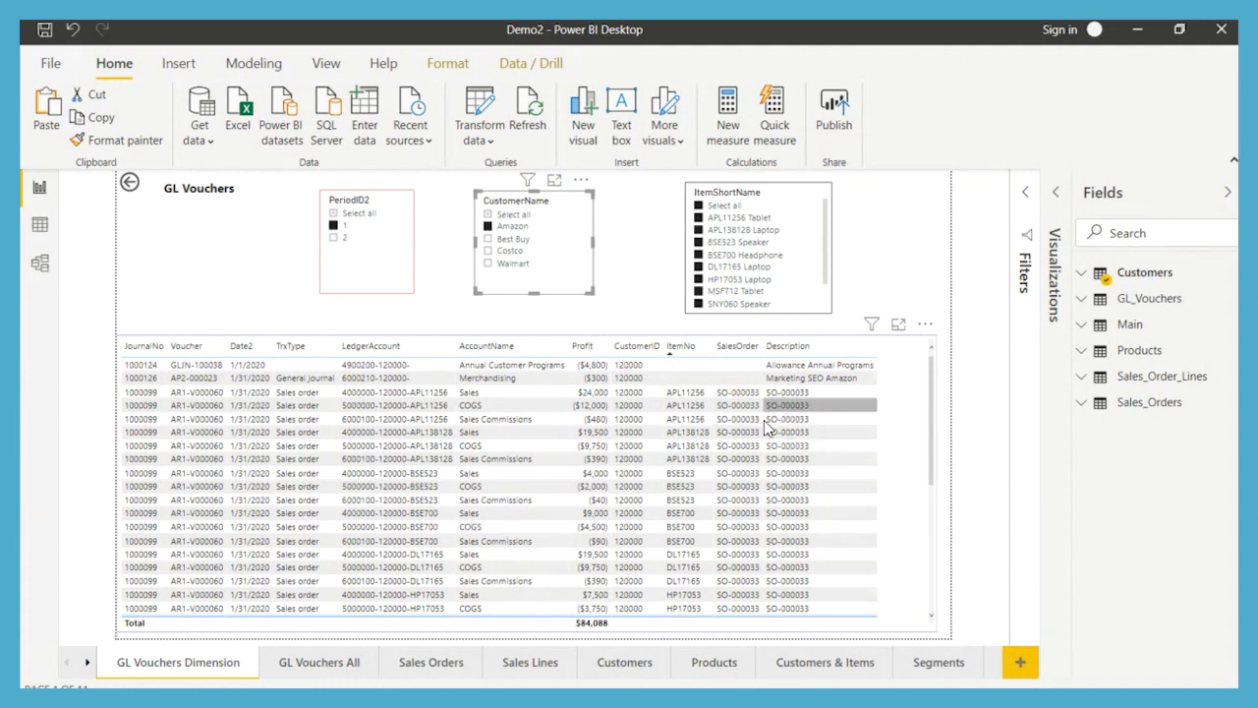
# On the Sales Orders page, isolate and release the item lines of voucher AR1-V000056, and switch the Amount sort to ascending and back to descending.
pyautogui.click(428, 663)
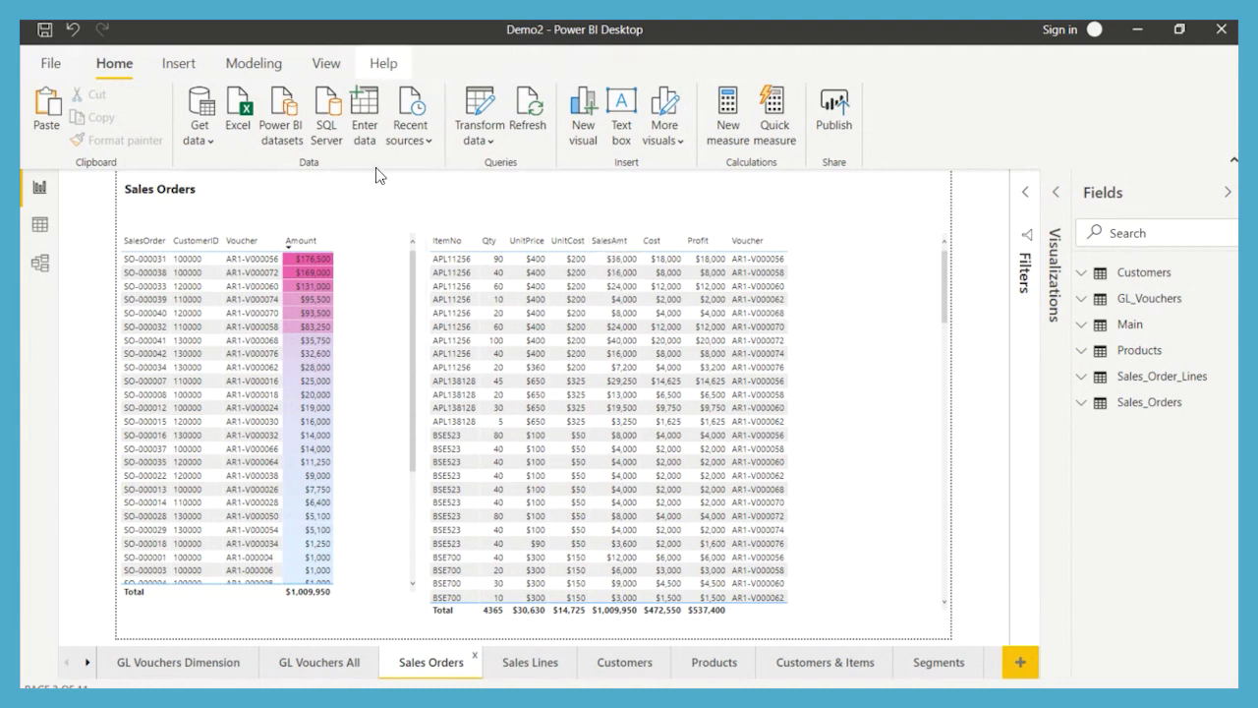
pyautogui.click(251, 258)
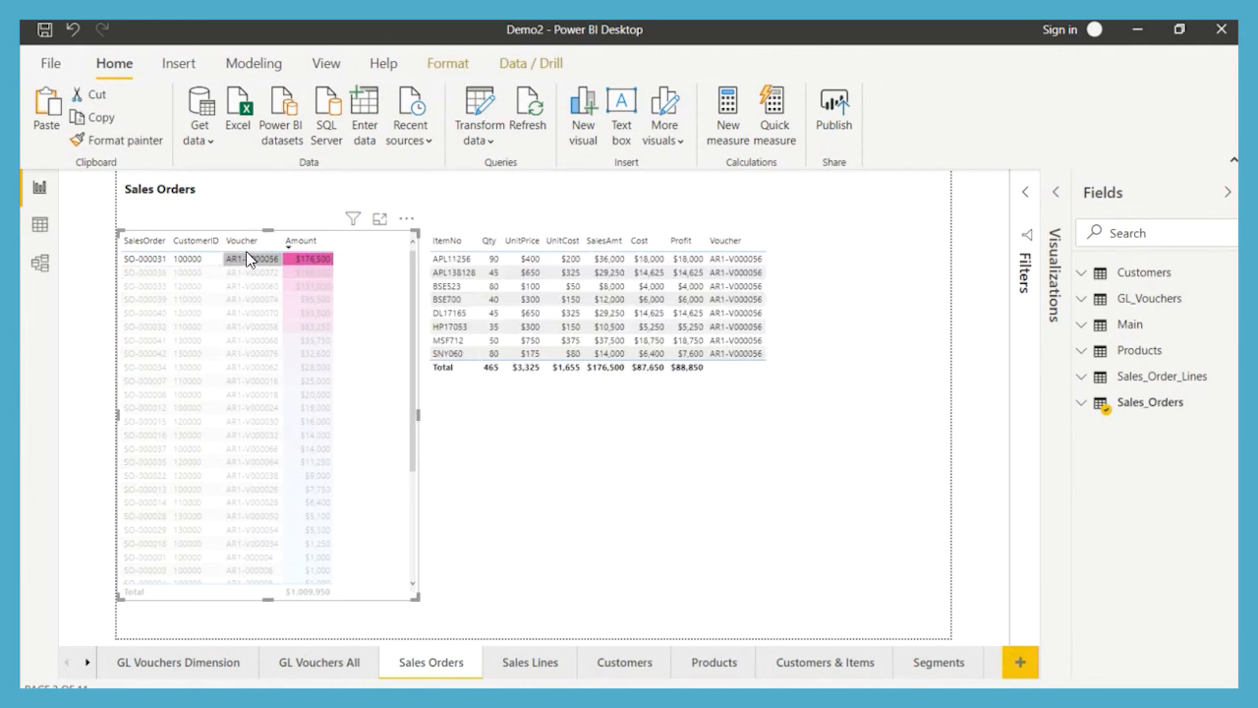
pyautogui.click(283, 602)
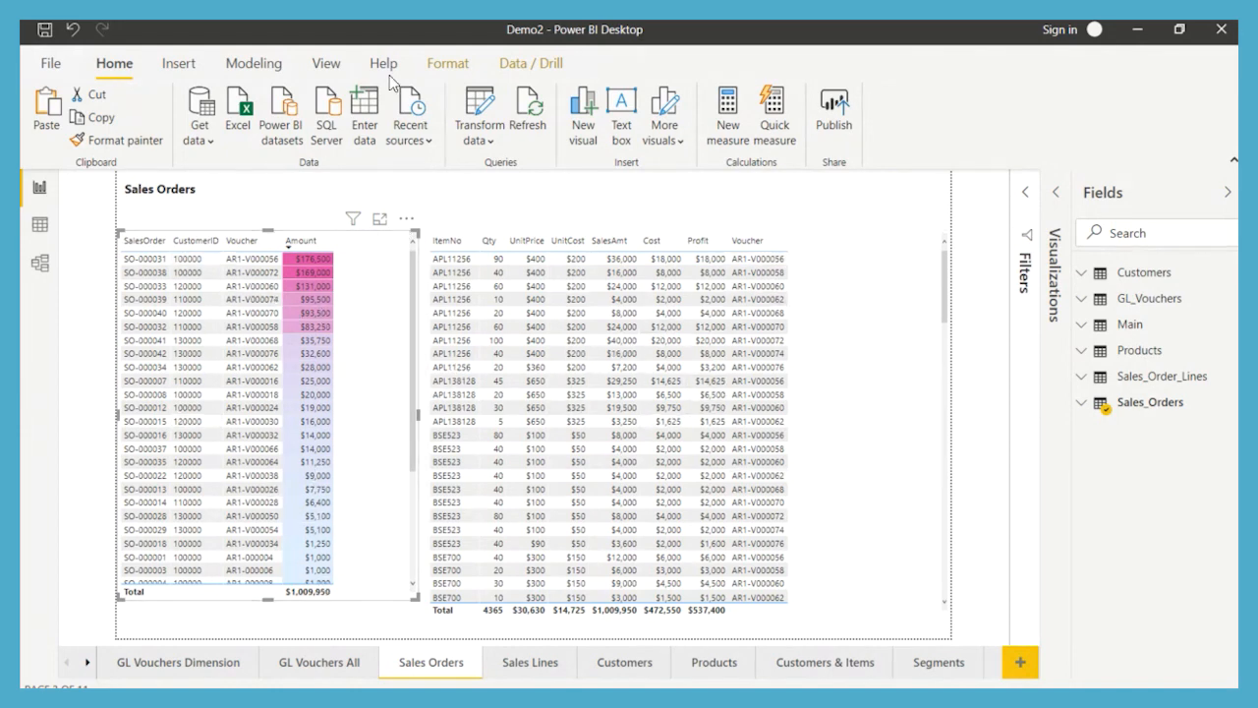
pyautogui.click(327, 245)
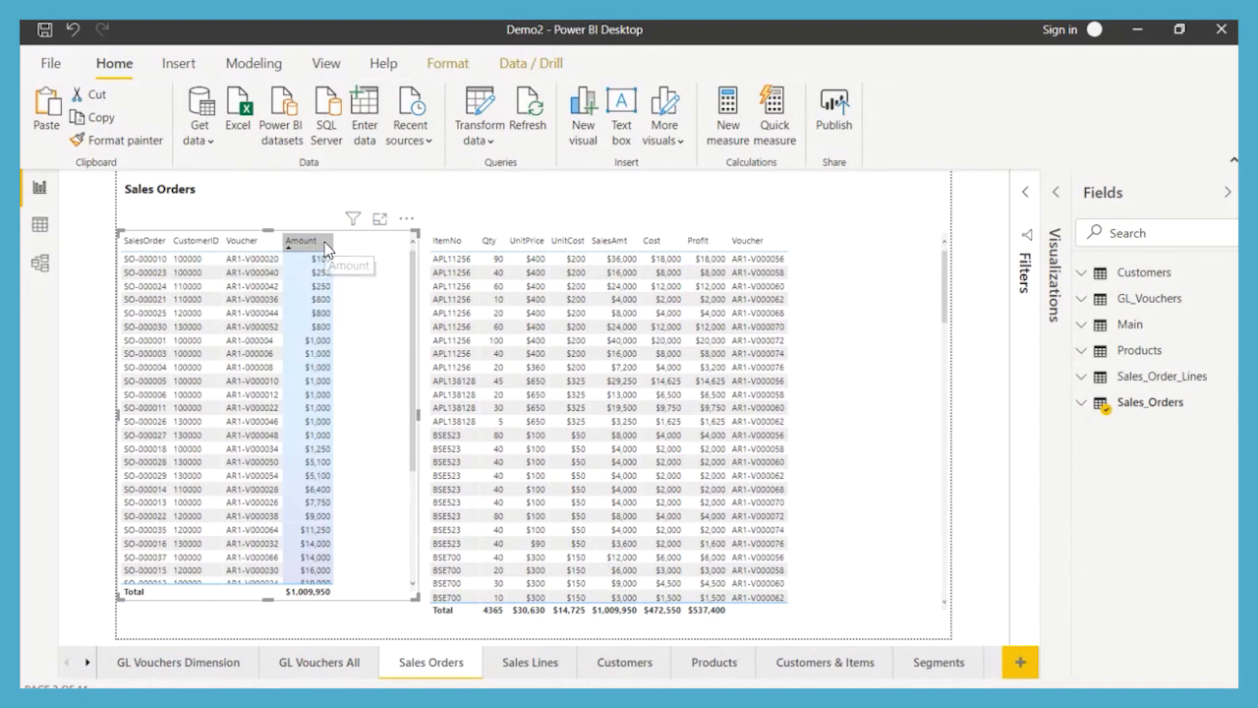
pyautogui.click(324, 241)
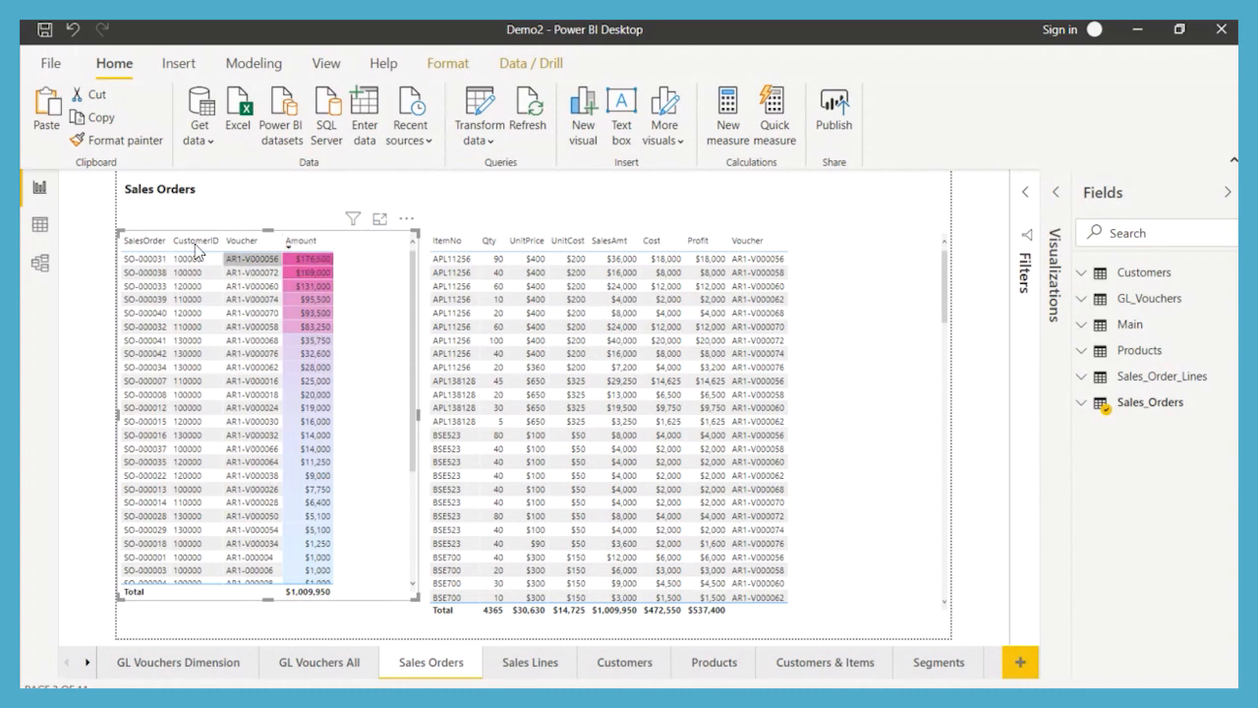
# Inspect the item lines of individual sales orders by selecting vouchers AR1-V000056, AR1-V000072, AR1-V000074, AR1-V000058 and AR1-V000068 one after another.
pyautogui.click(266, 261)
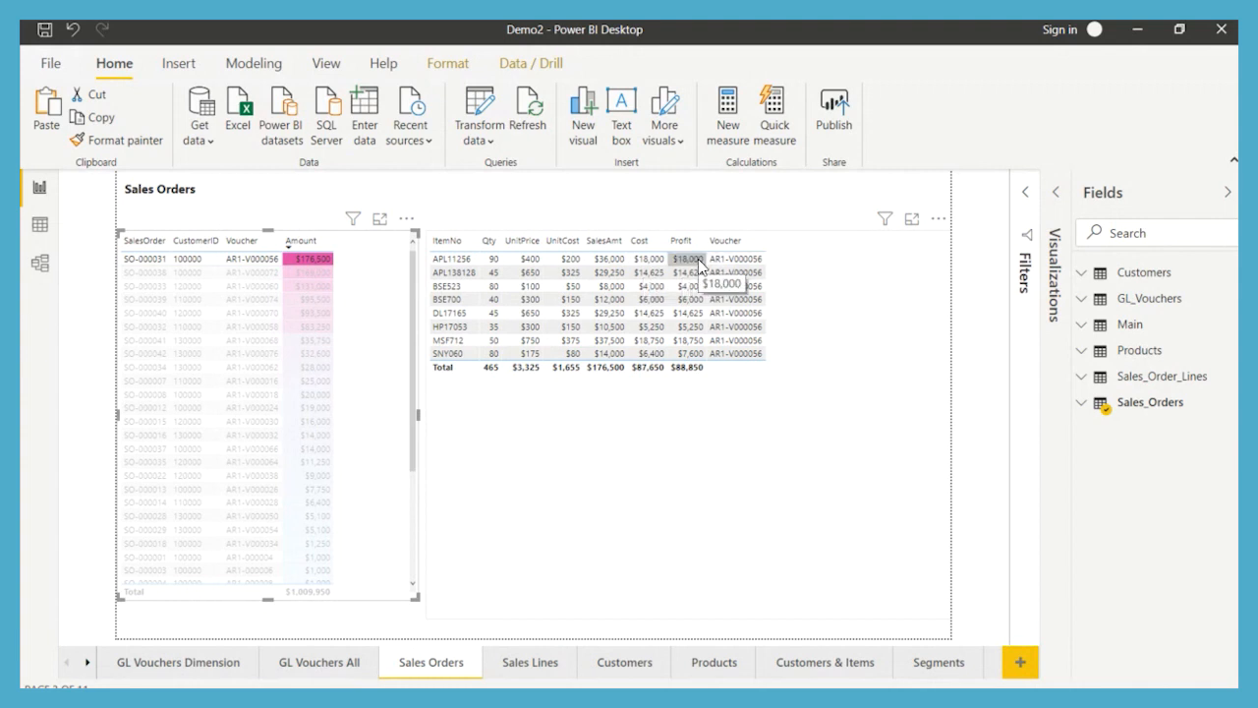
pyautogui.click(268, 273)
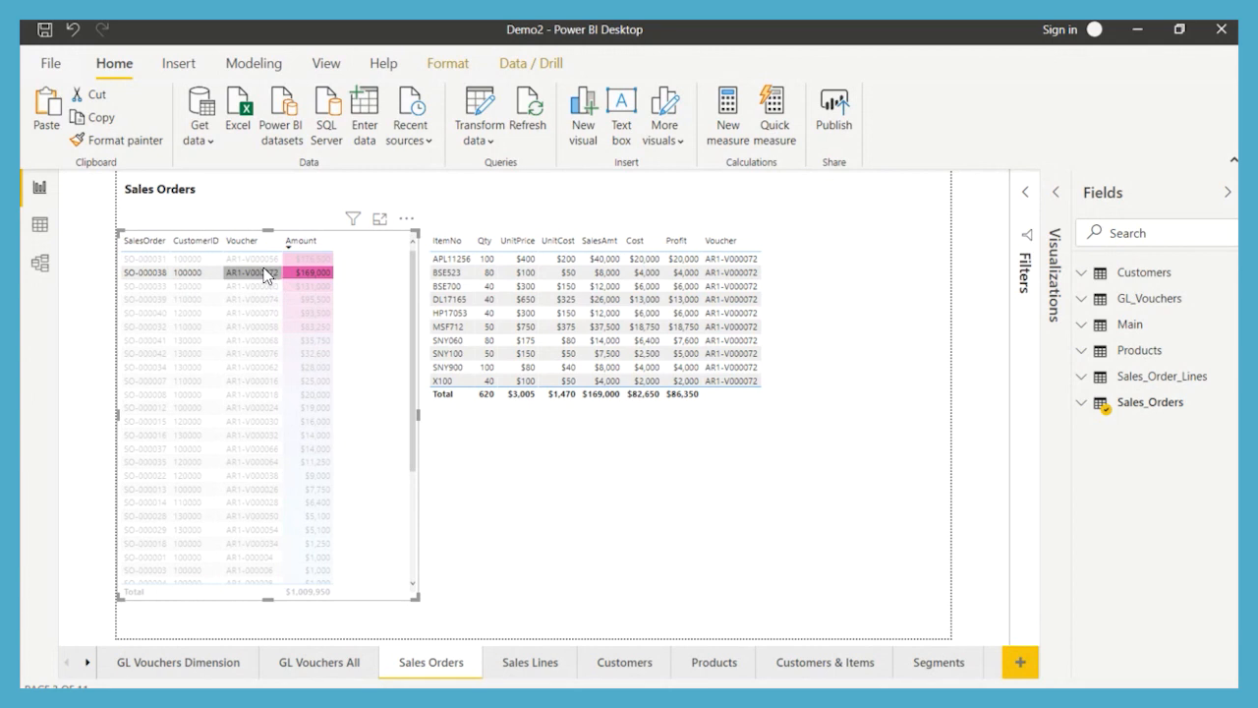
pyautogui.click(248, 299)
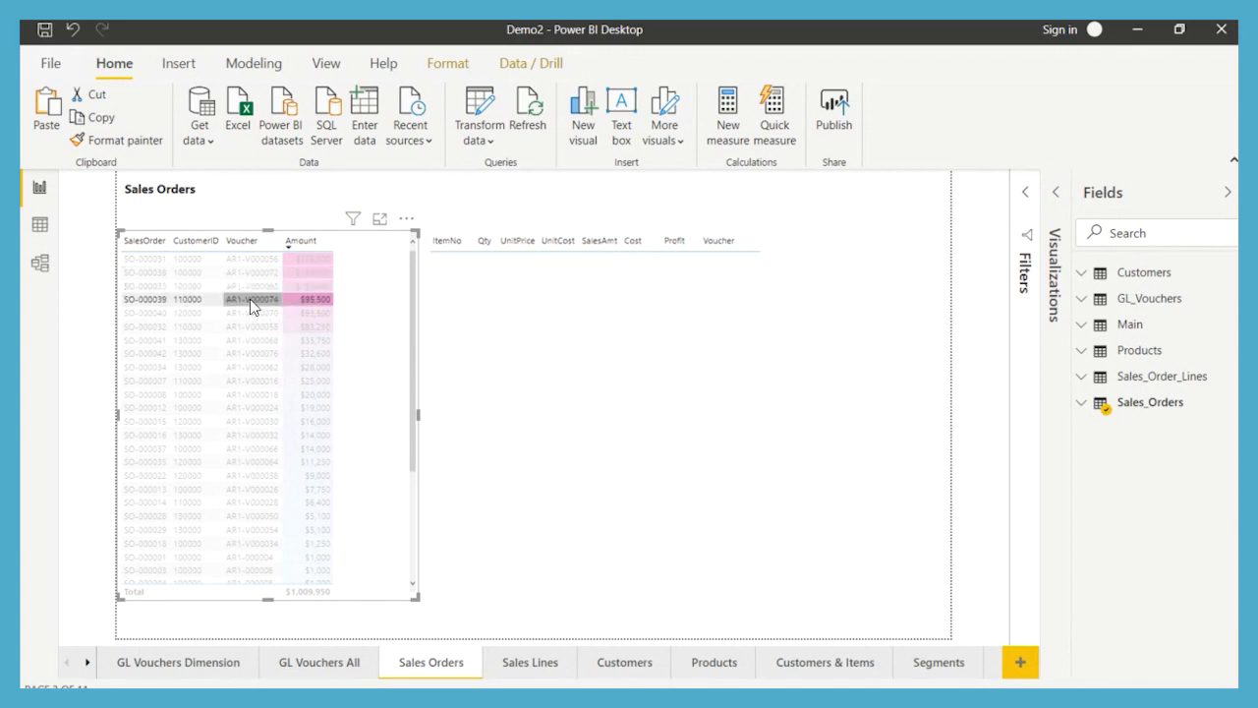
pyautogui.click(247, 326)
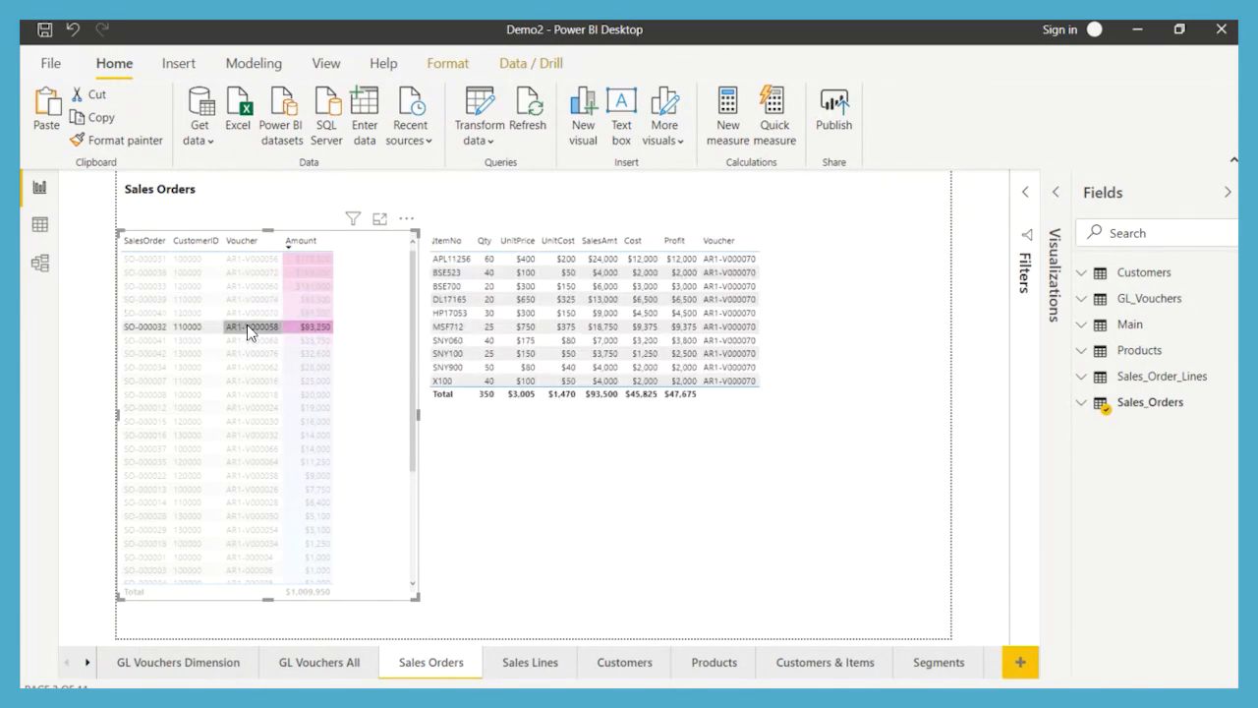
pyautogui.click(256, 339)
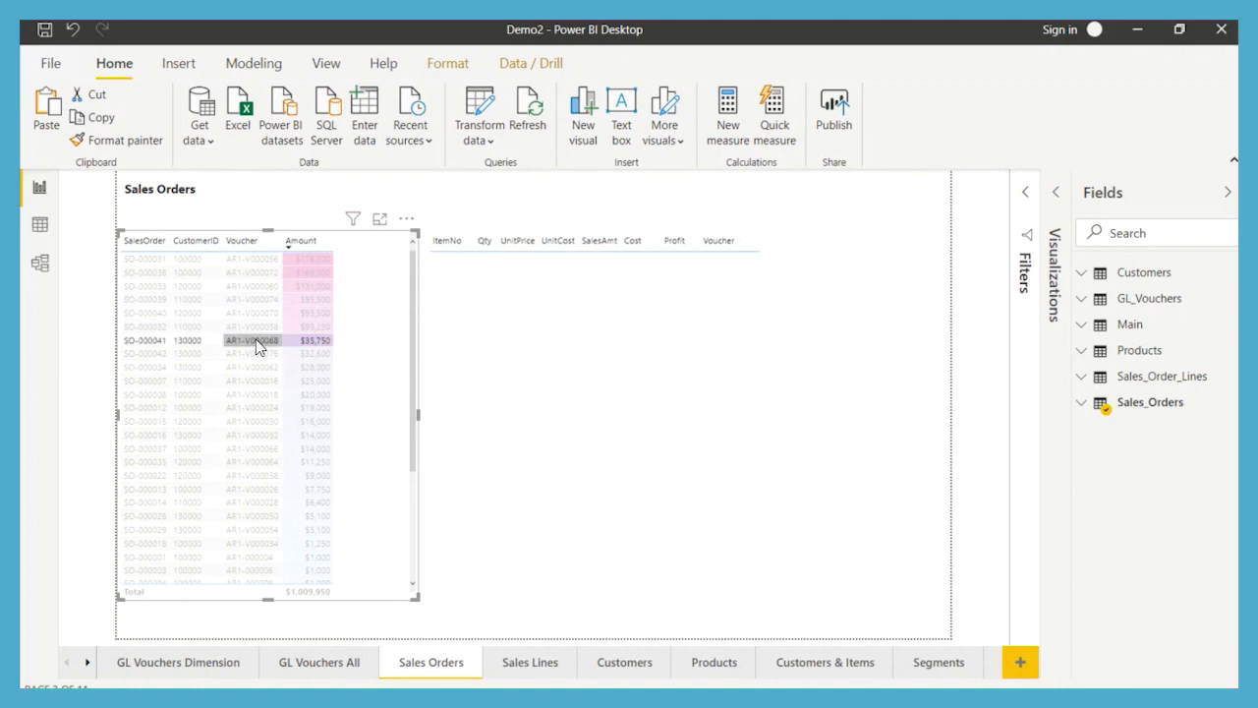
# View the Sales Lines page and select the customer profit table on the Customers page.
pyautogui.click(530, 662)
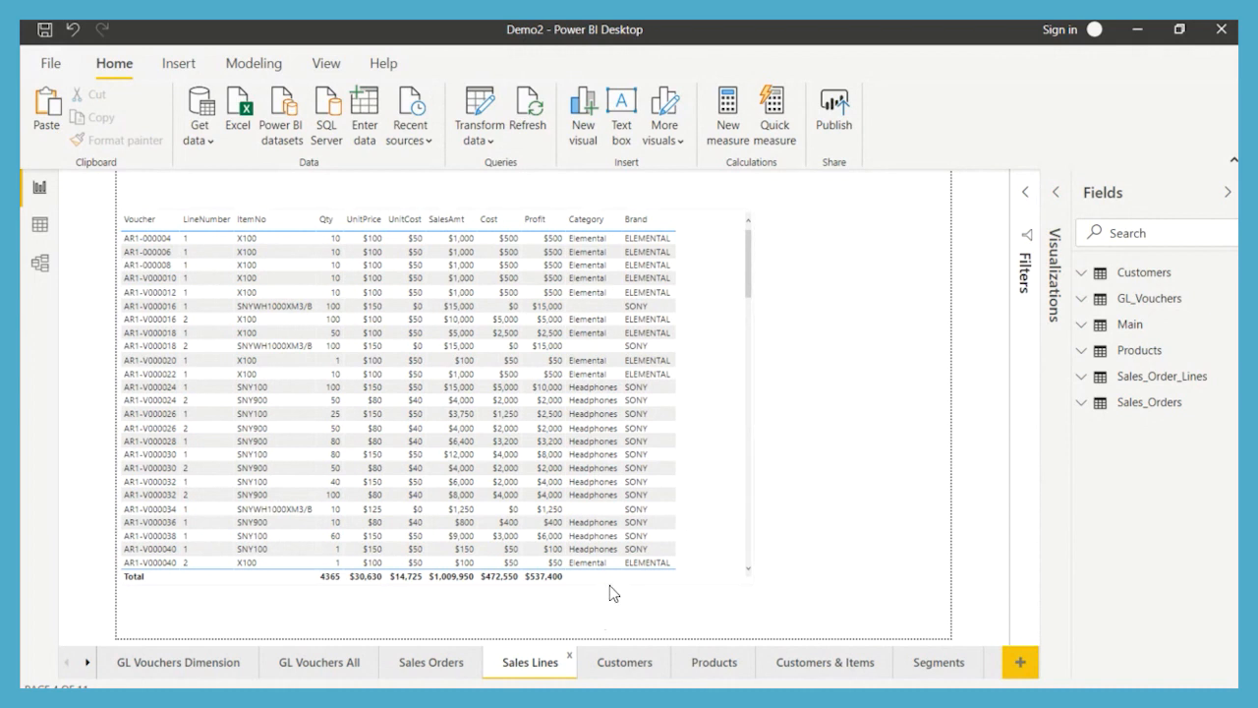
pyautogui.click(626, 665)
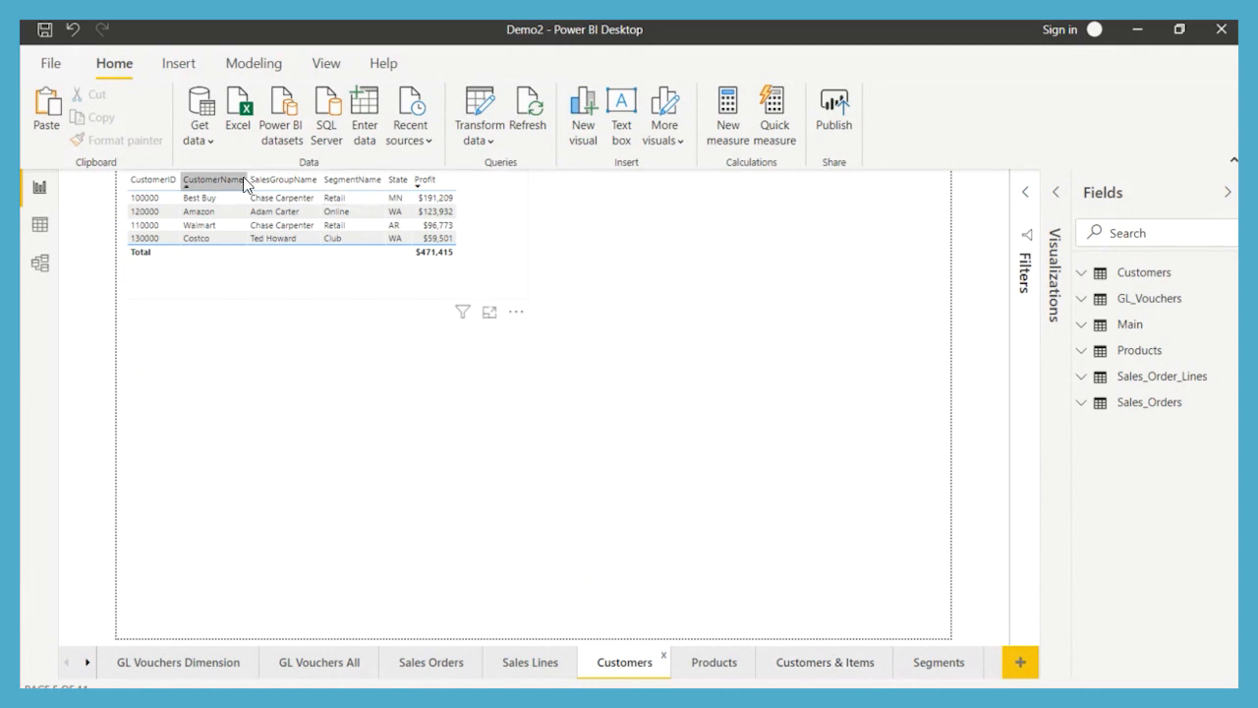
pyautogui.click(498, 262)
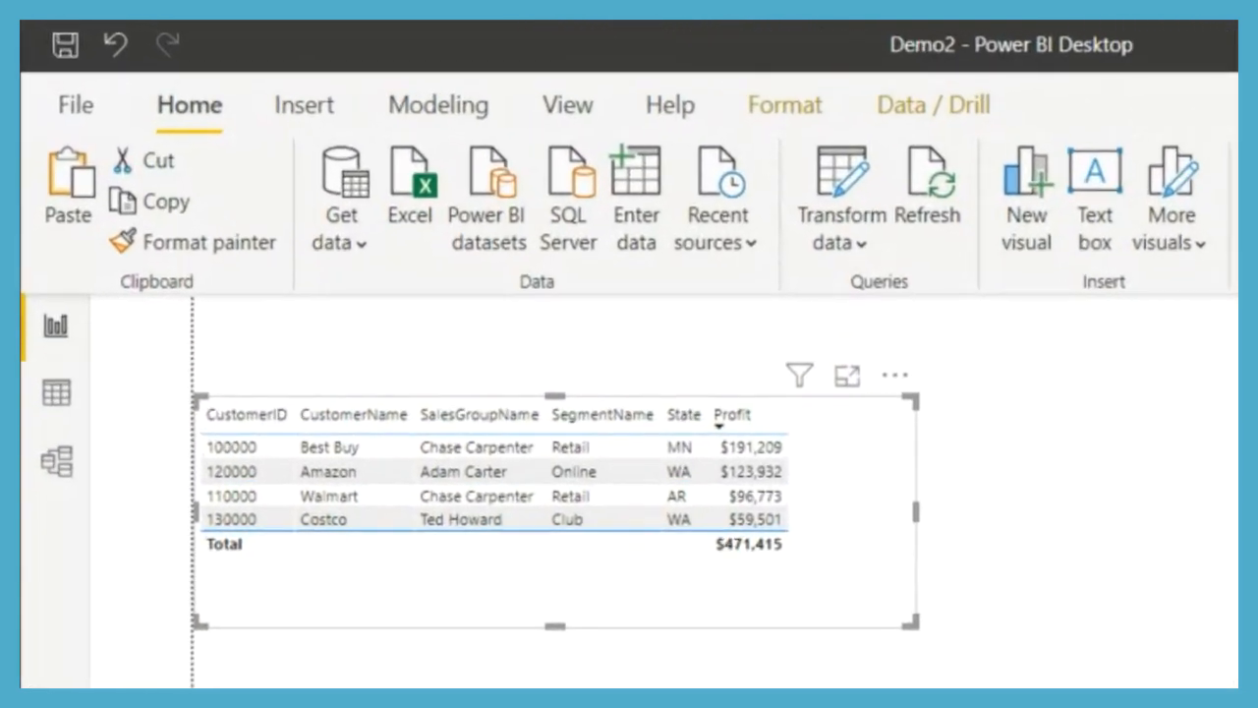
# Expand the GL_Vouchers and Customers tables, widen the field list, and review which fields the customer profit table uses.
pyautogui.click(1082, 298)
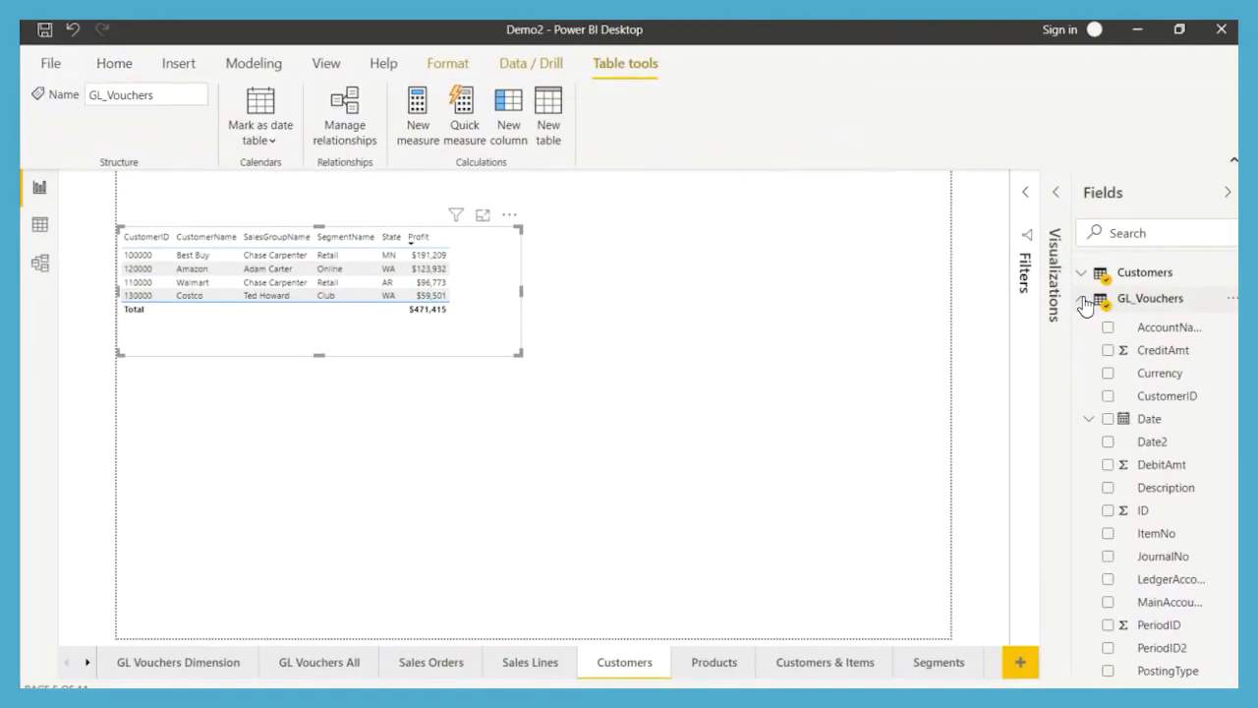
pyautogui.click(1080, 274)
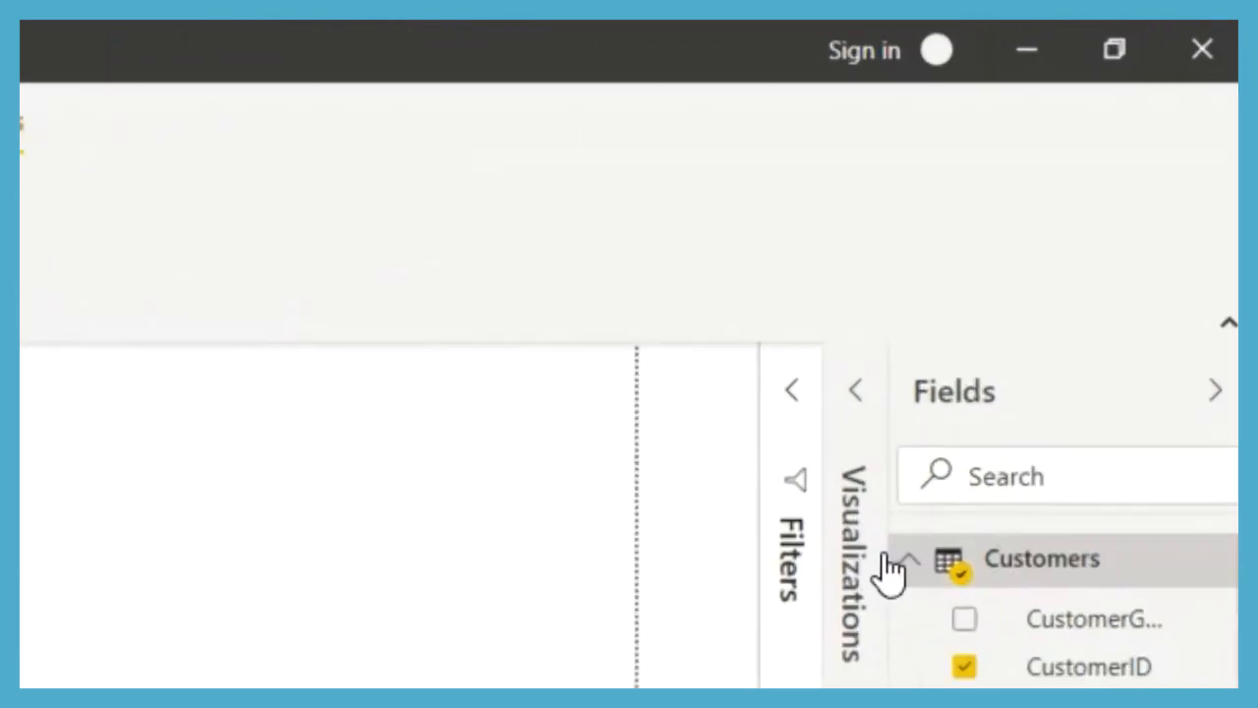
pyautogui.moveTo(888, 550); pyautogui.dragTo(749, 592)
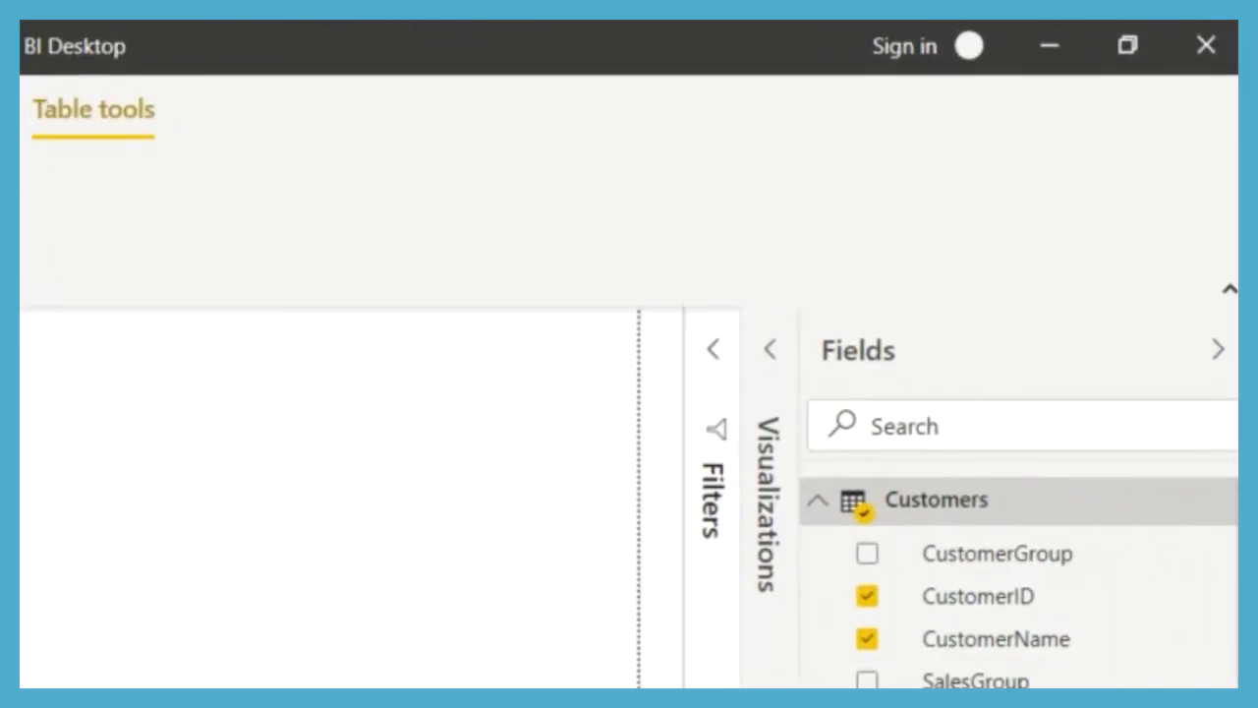
pyautogui.scroll(-1, 1022, 649)
pyautogui.scroll(-5, 1075, 626)
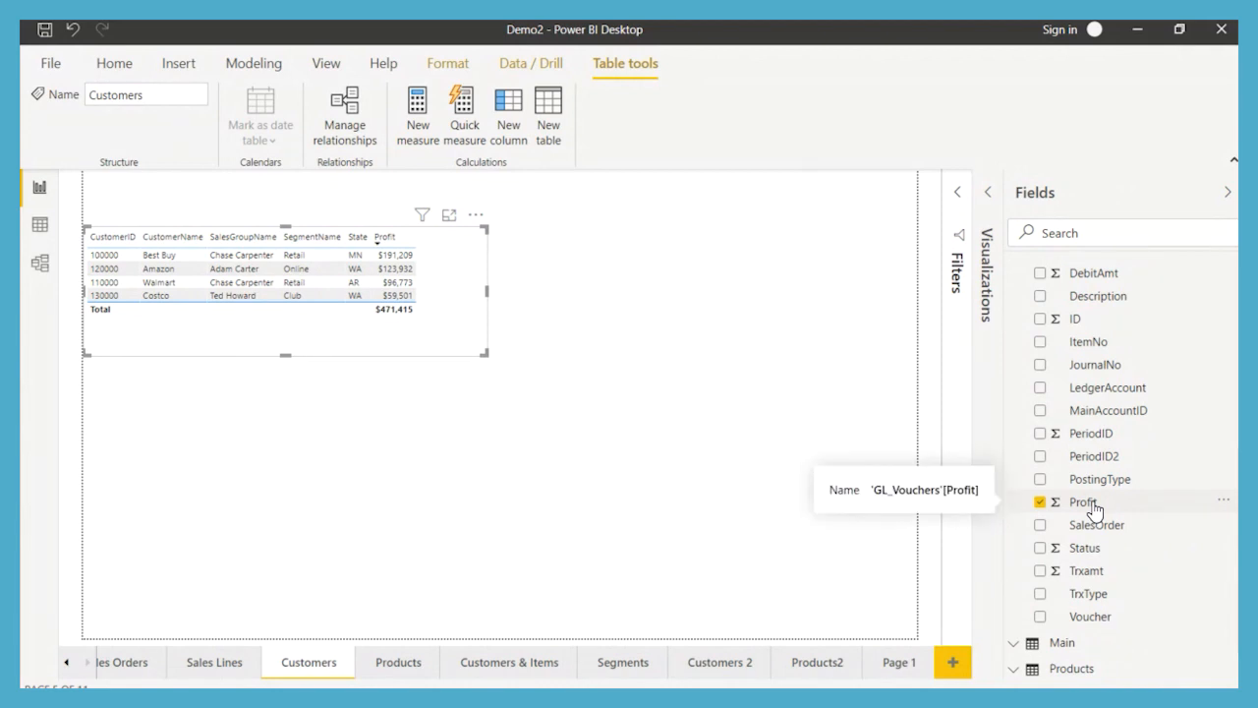
pyautogui.scroll(6, 1094, 506)
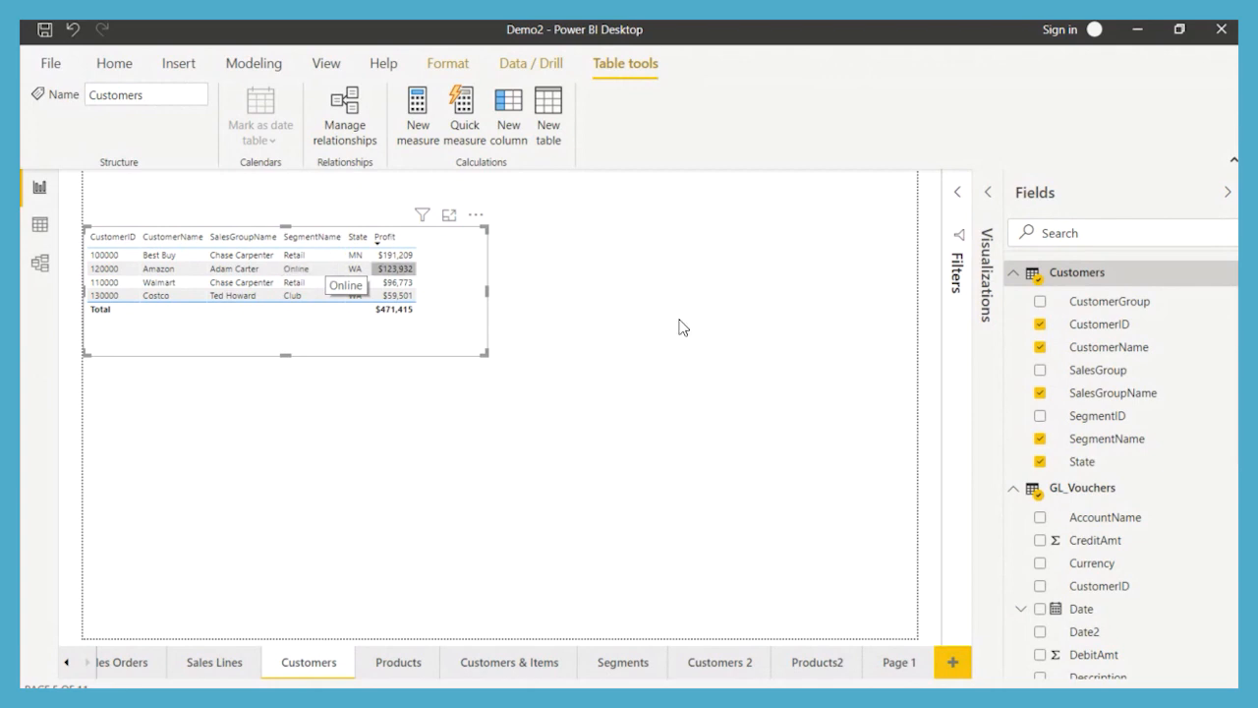
# Show the visualization types, add an empty pie chart to the Customers page, and place it to the right of the customer table.
pyautogui.click(992, 196)
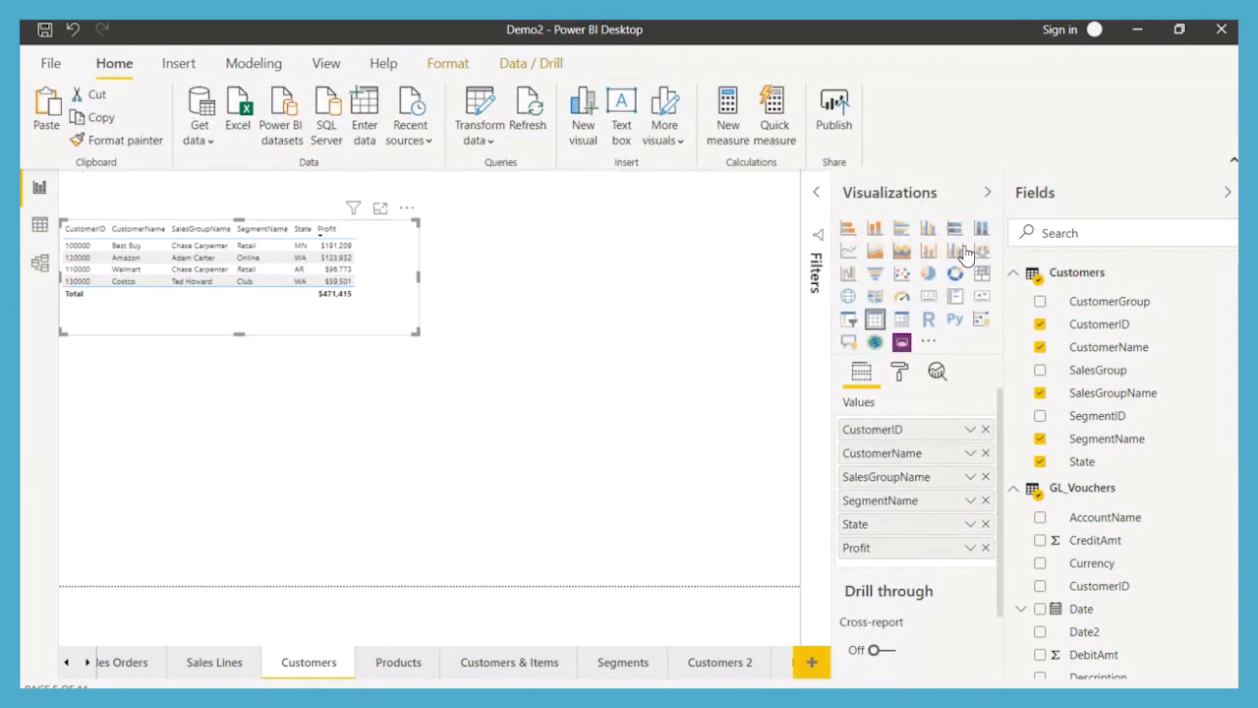
pyautogui.click(585, 281)
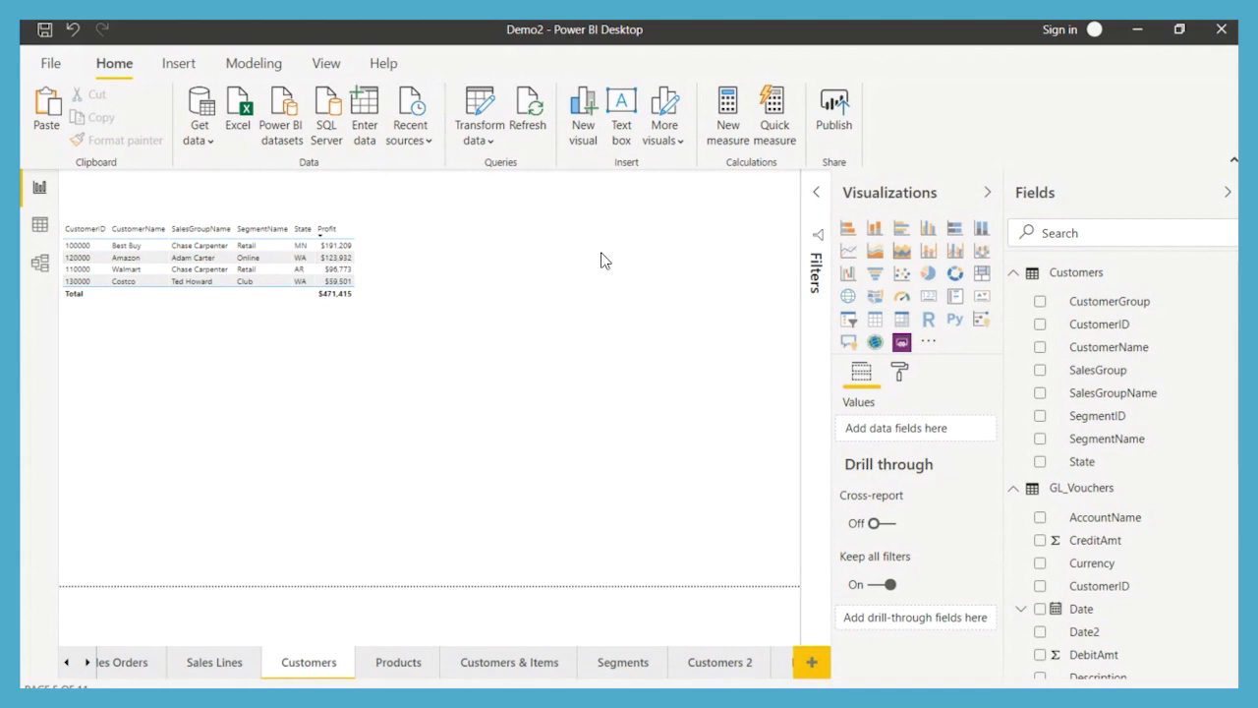
pyautogui.click(928, 275)
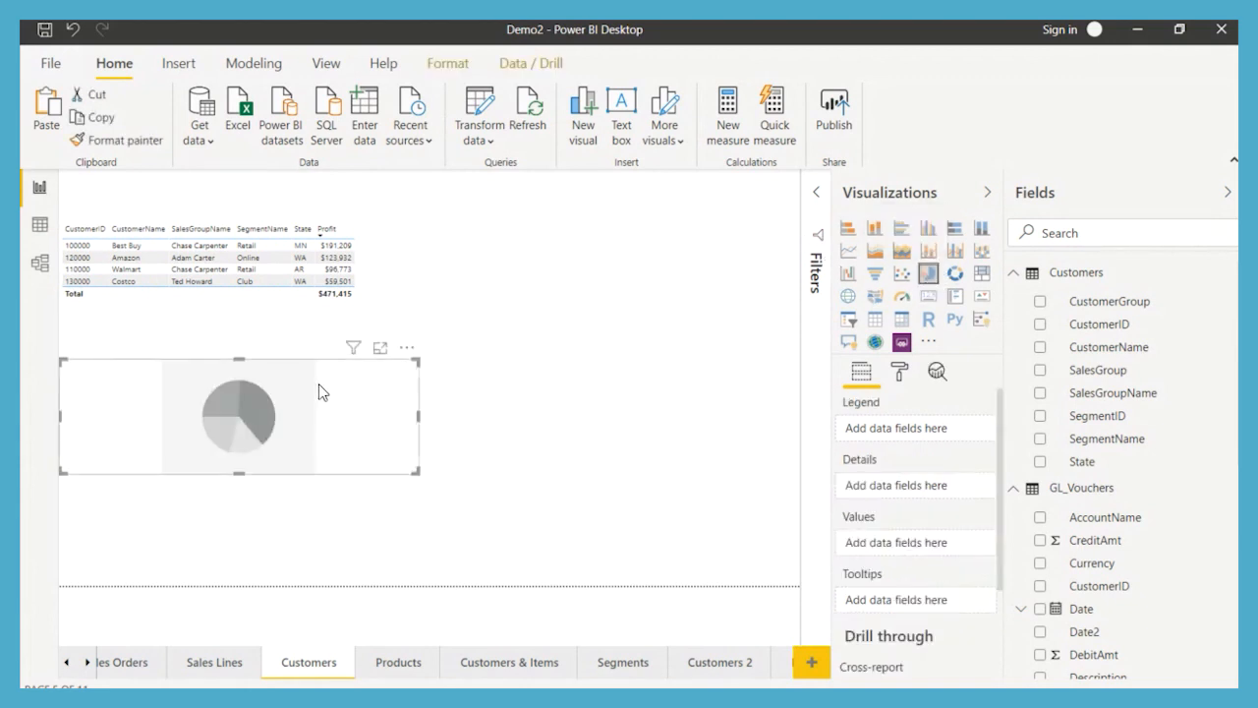
pyautogui.moveTo(327, 407); pyautogui.dragTo(649, 256)
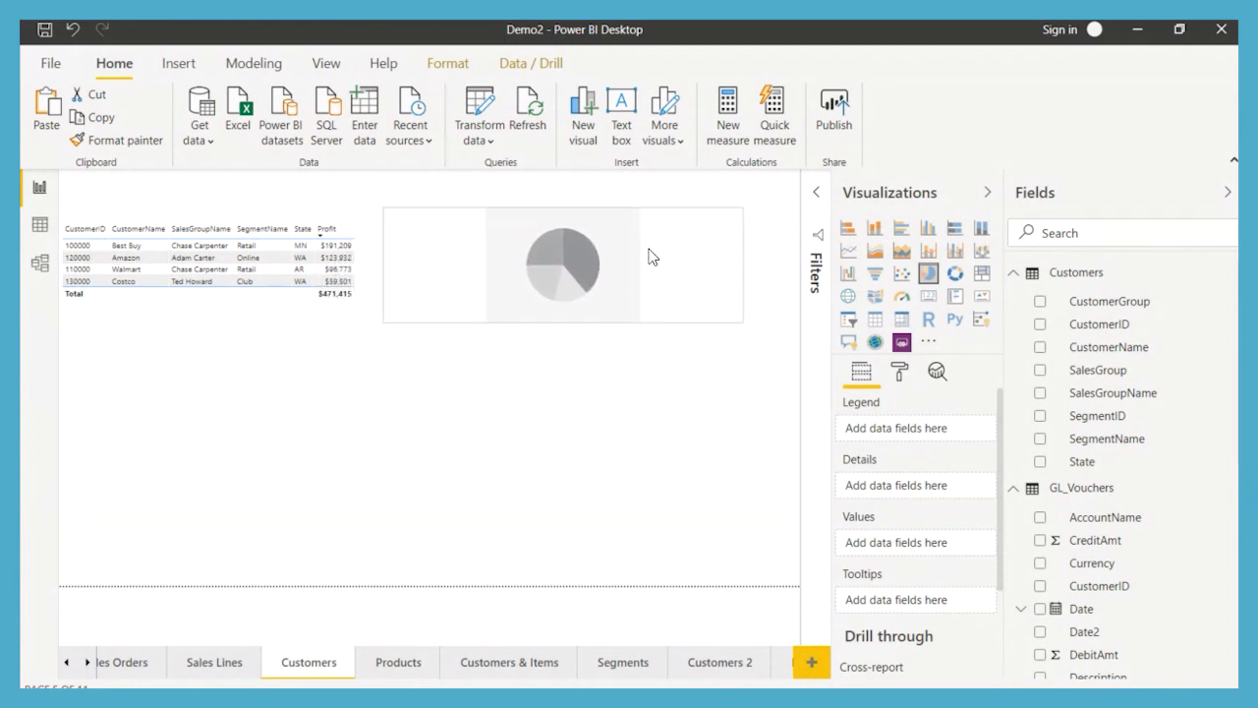
# Make the empty pie chart slightly taller and chart the GL_Vouchers Profit field in a separate new visual.
pyautogui.moveTo(744, 325); pyautogui.dragTo(737, 355)
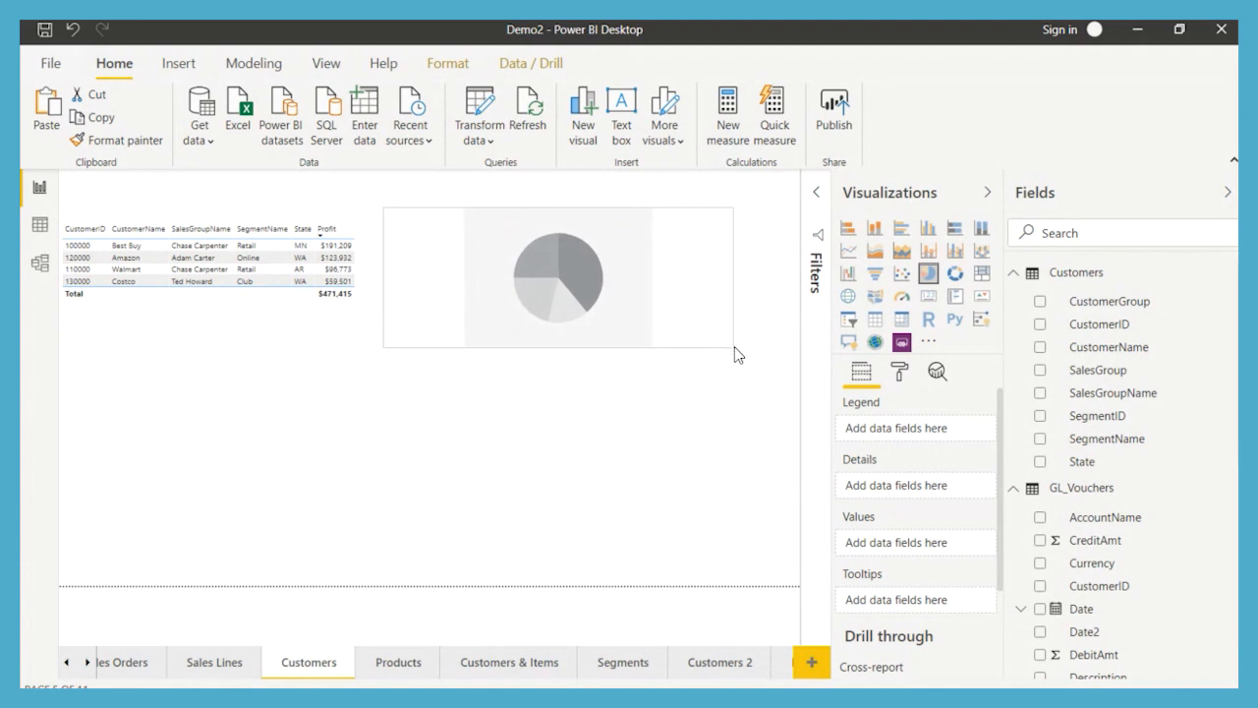
pyautogui.click(776, 339)
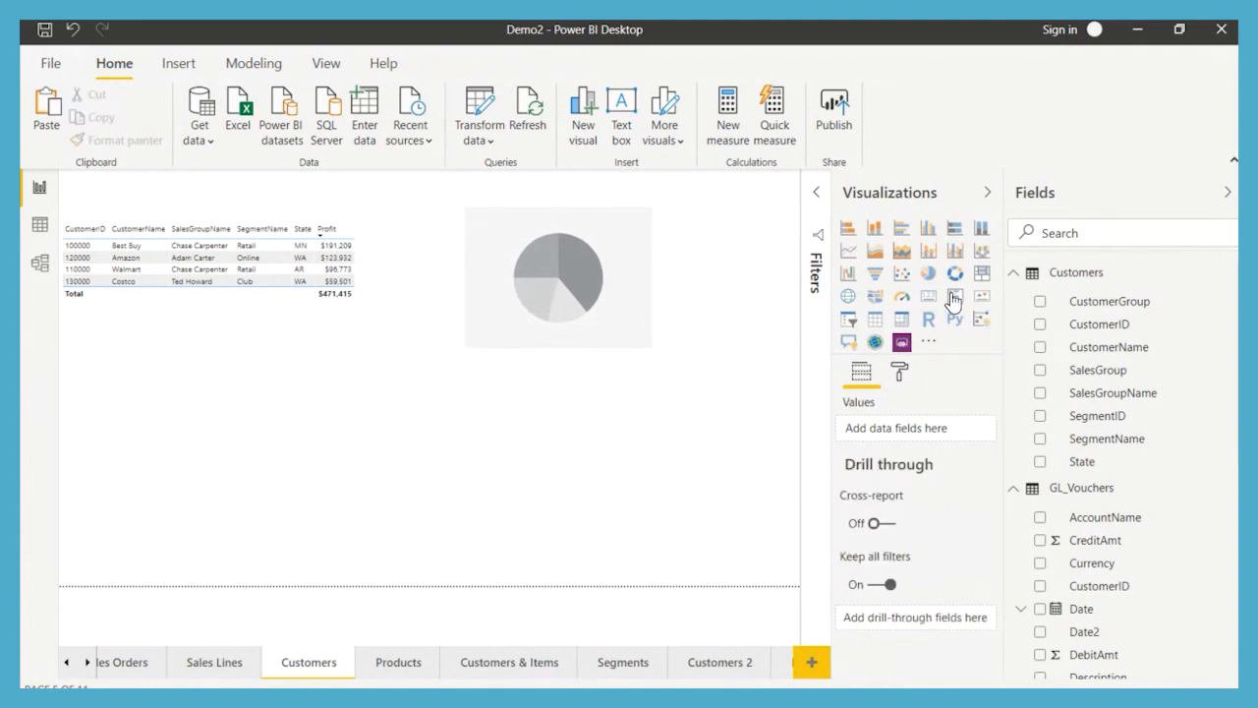
pyautogui.click(1013, 273)
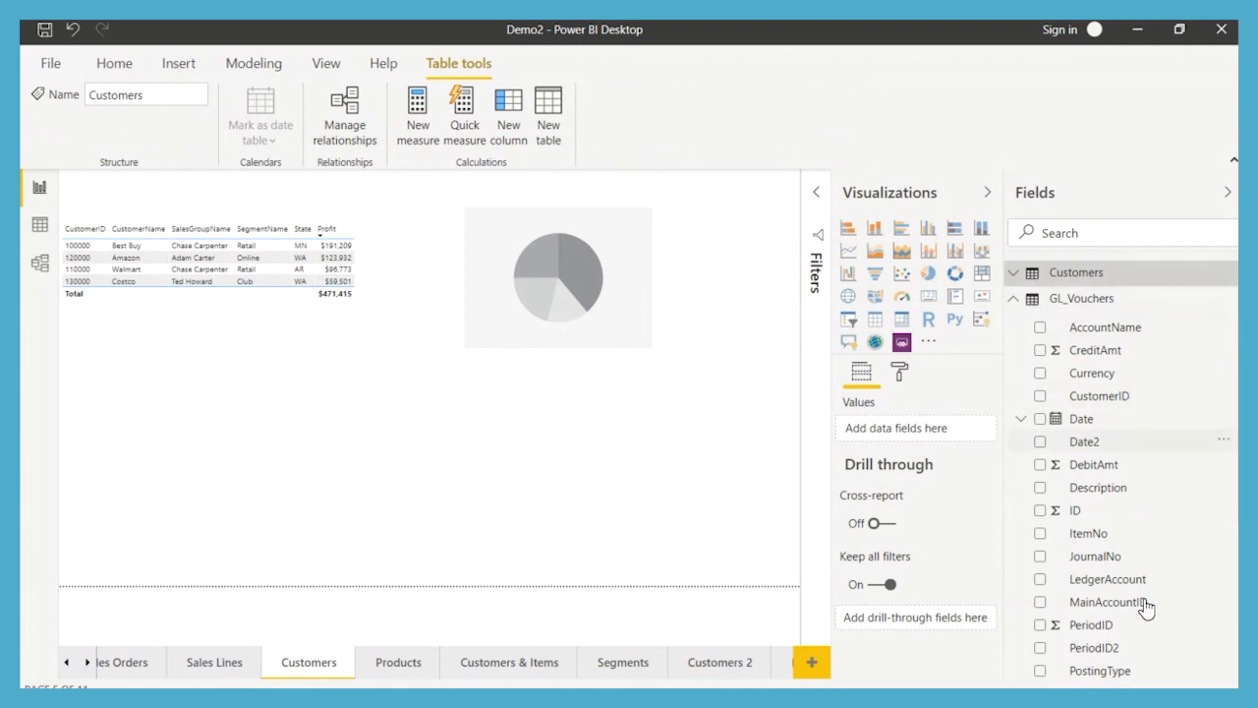
pyautogui.scroll(-5, 1140, 606)
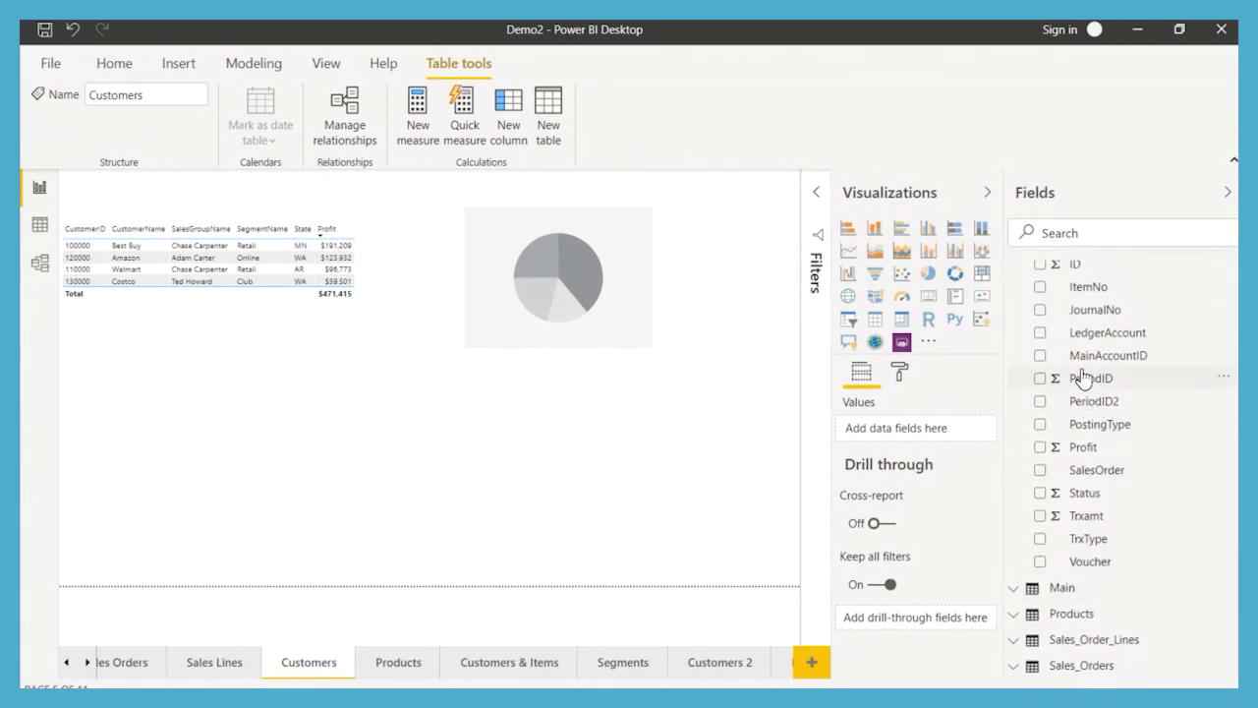
pyautogui.click(1041, 448)
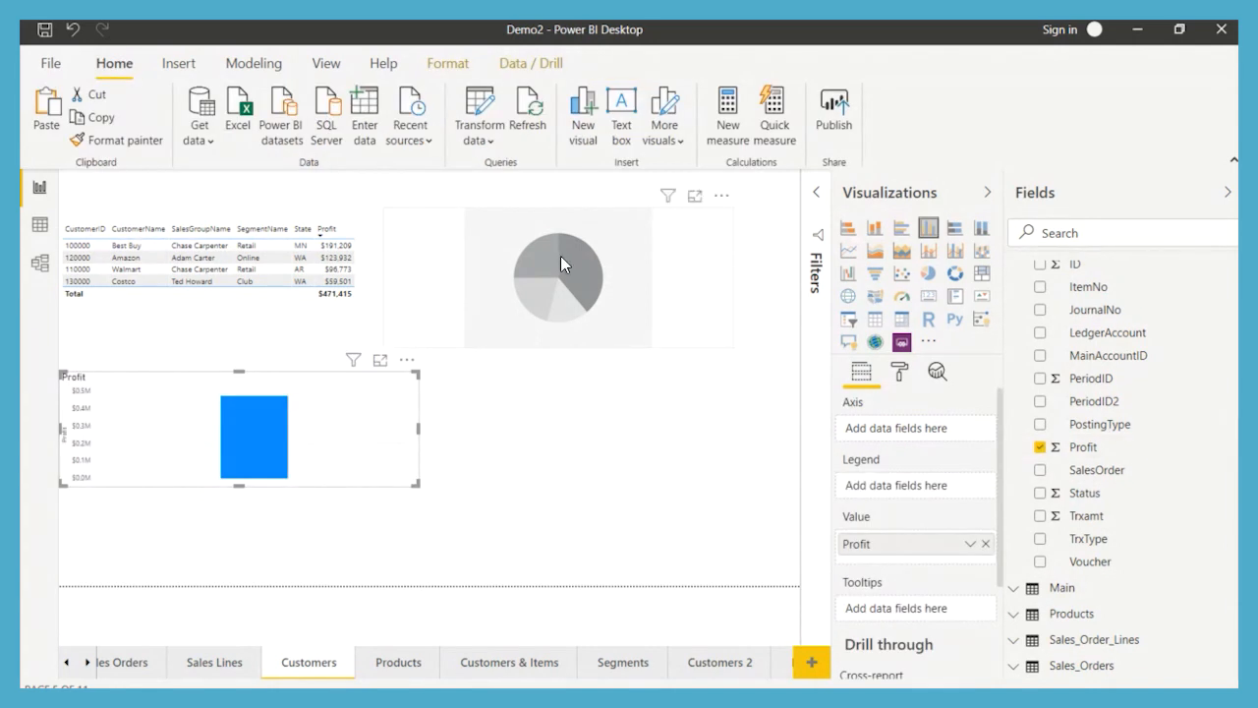
# Add Profit as the pie chart's values and delete the separate Profit column chart below the customer table.
pyautogui.click(560, 263)
pyautogui.click(1040, 448)
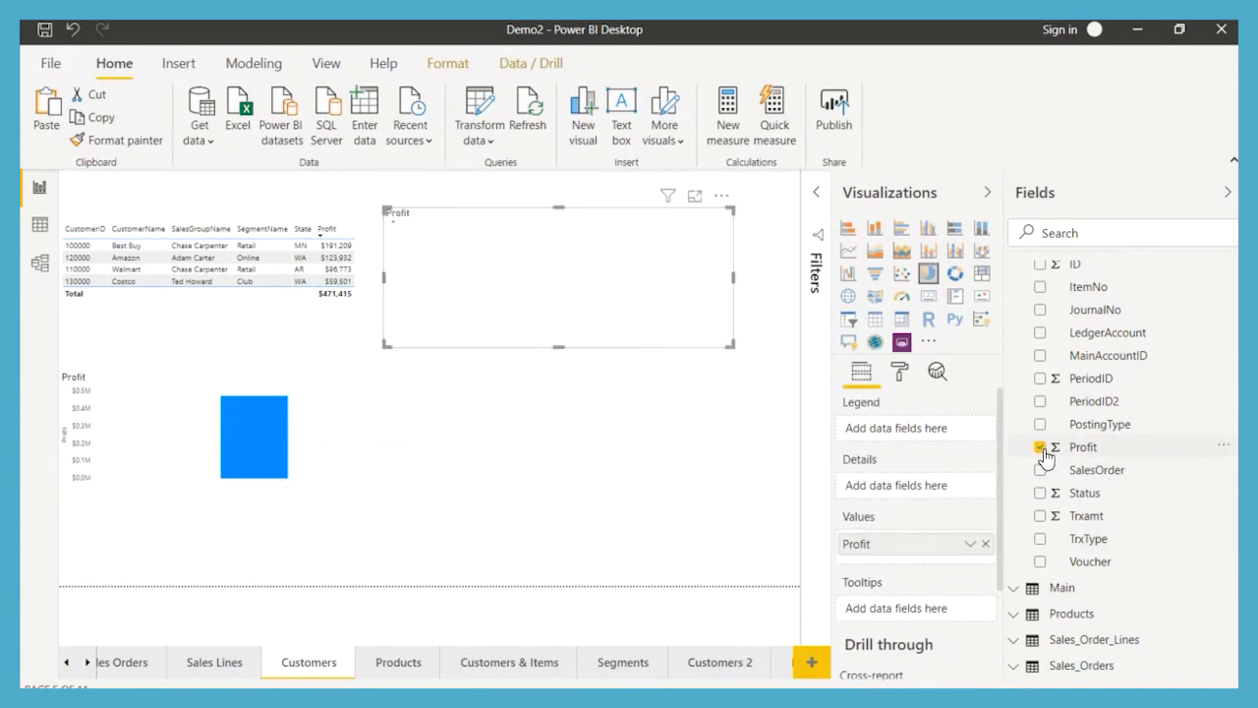
pyautogui.click(328, 441)
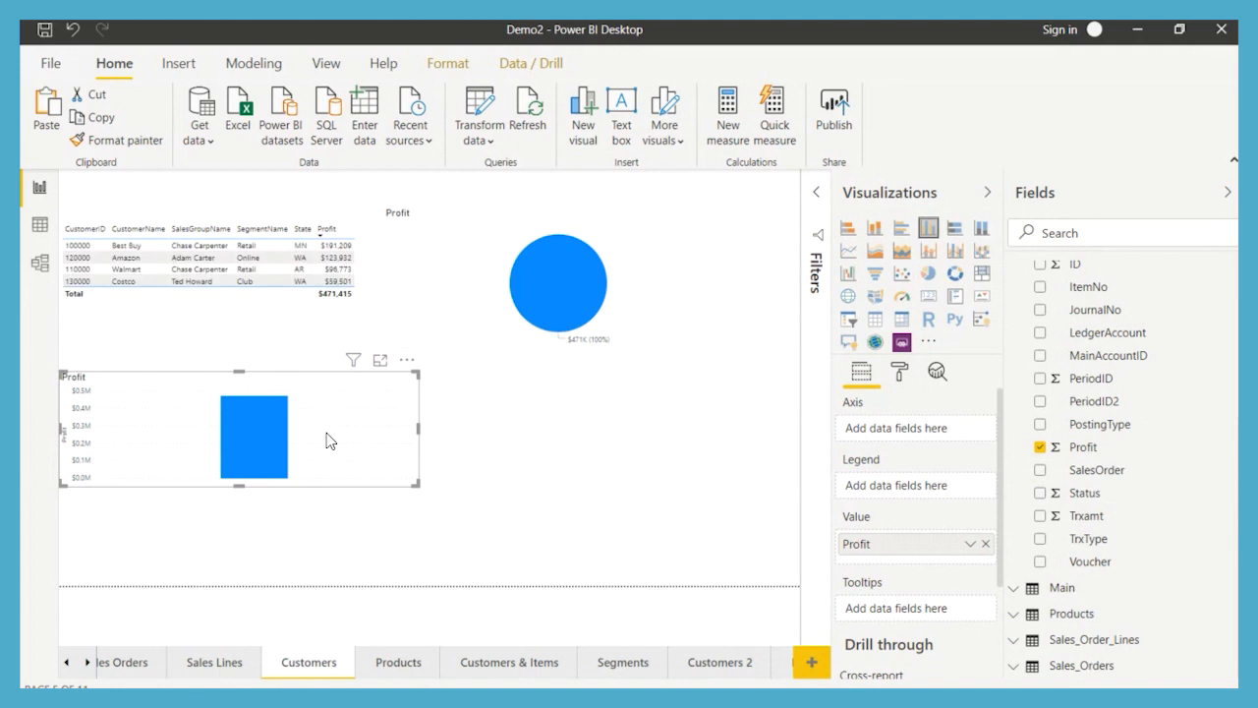
pyautogui.press('Delete')
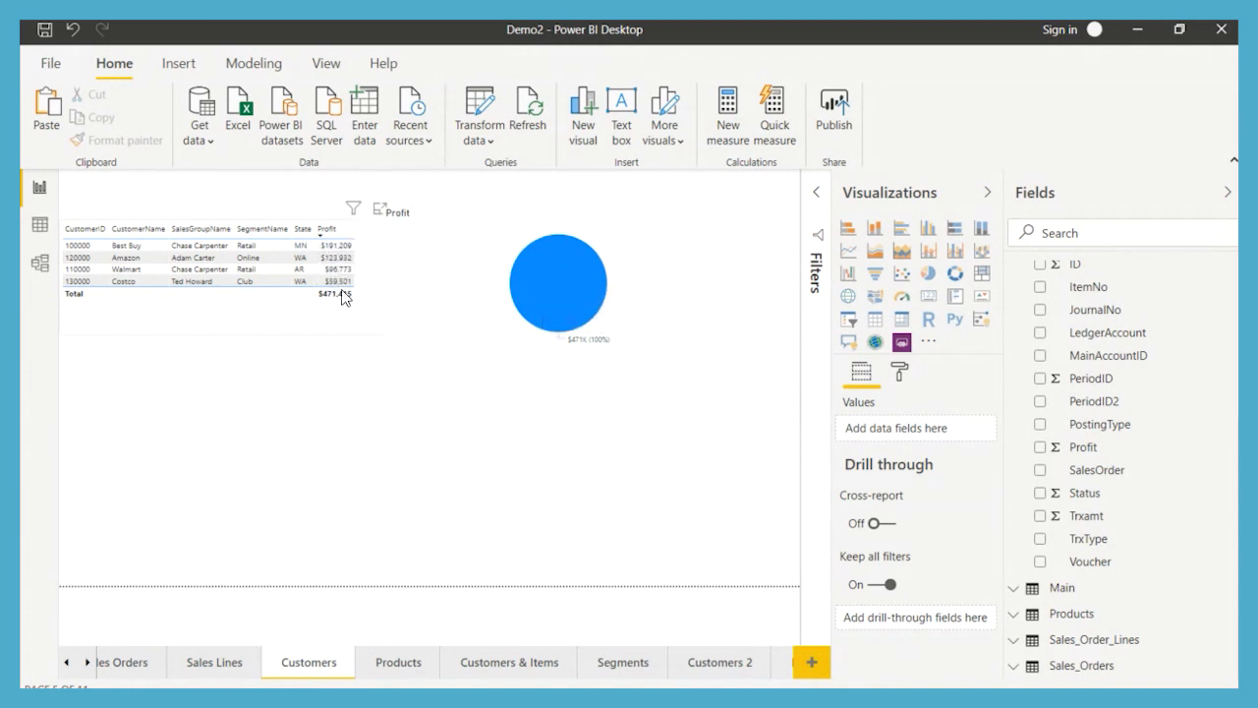
# Use SegmentName from the Customers table as the pie chart's legend, and make the chart taller and shift it slightly right.
pyautogui.click(559, 279)
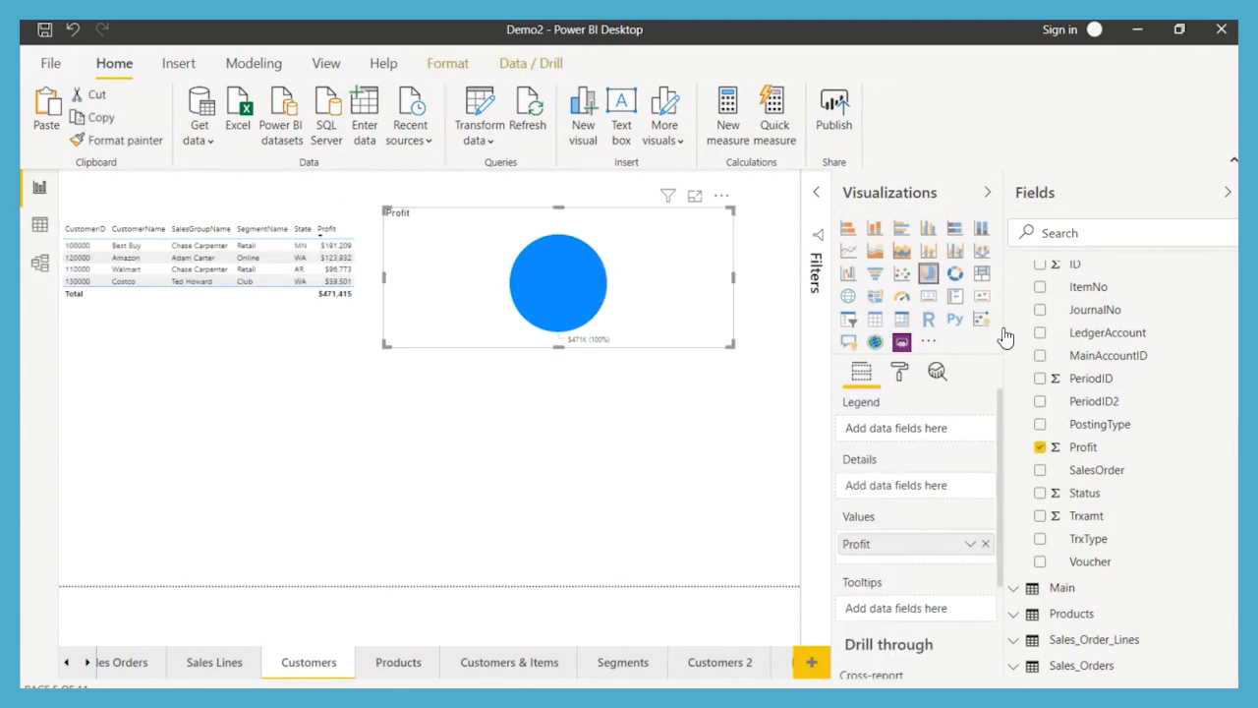
pyautogui.scroll(5, 1128, 270)
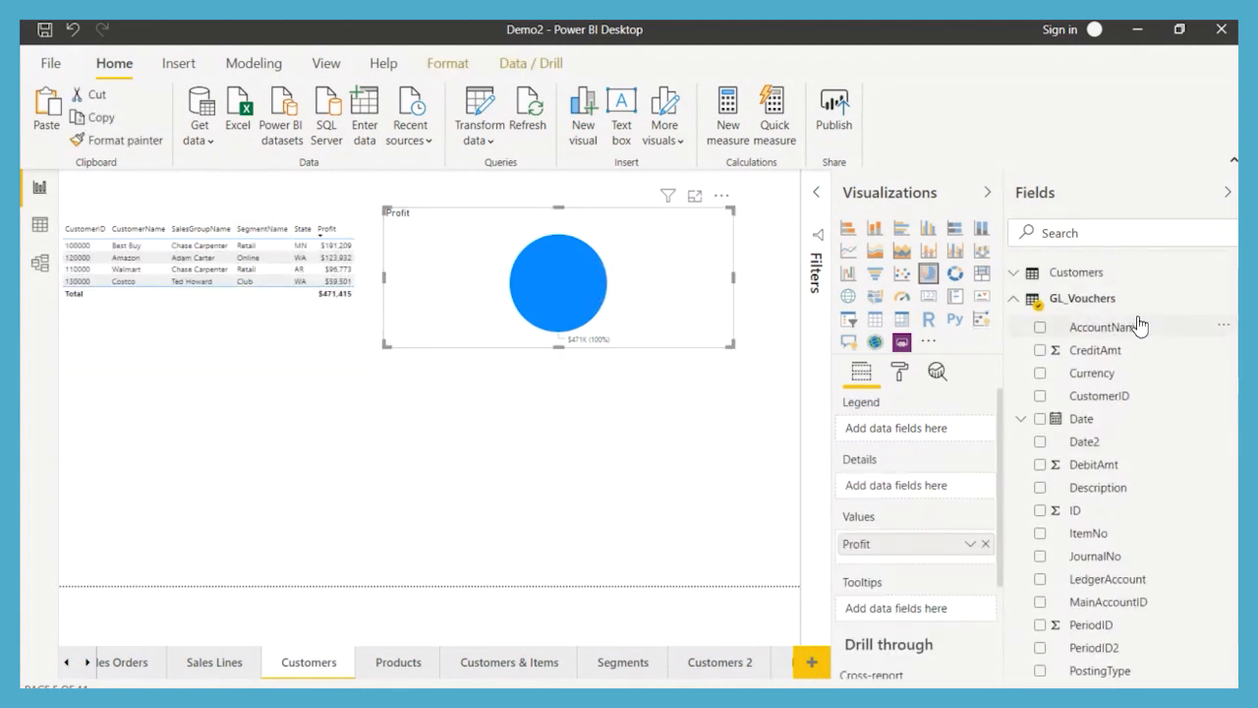
pyautogui.click(1015, 295)
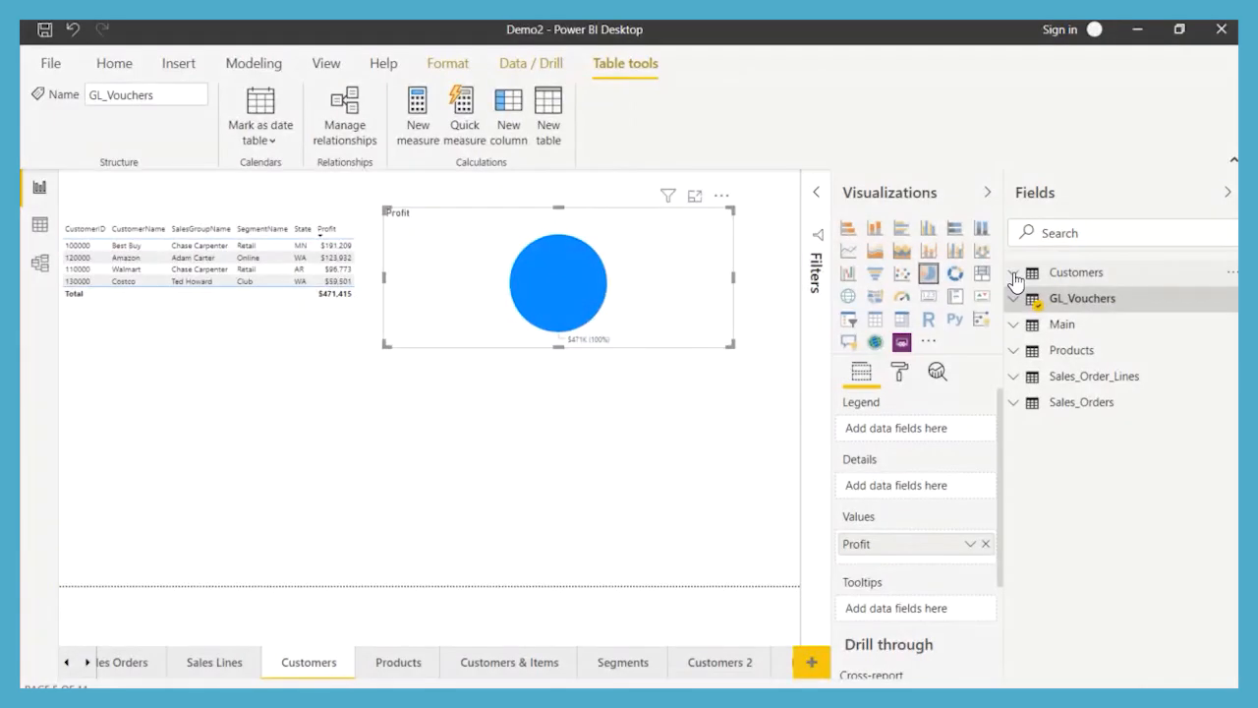
pyautogui.click(1015, 275)
pyautogui.click(1118, 450)
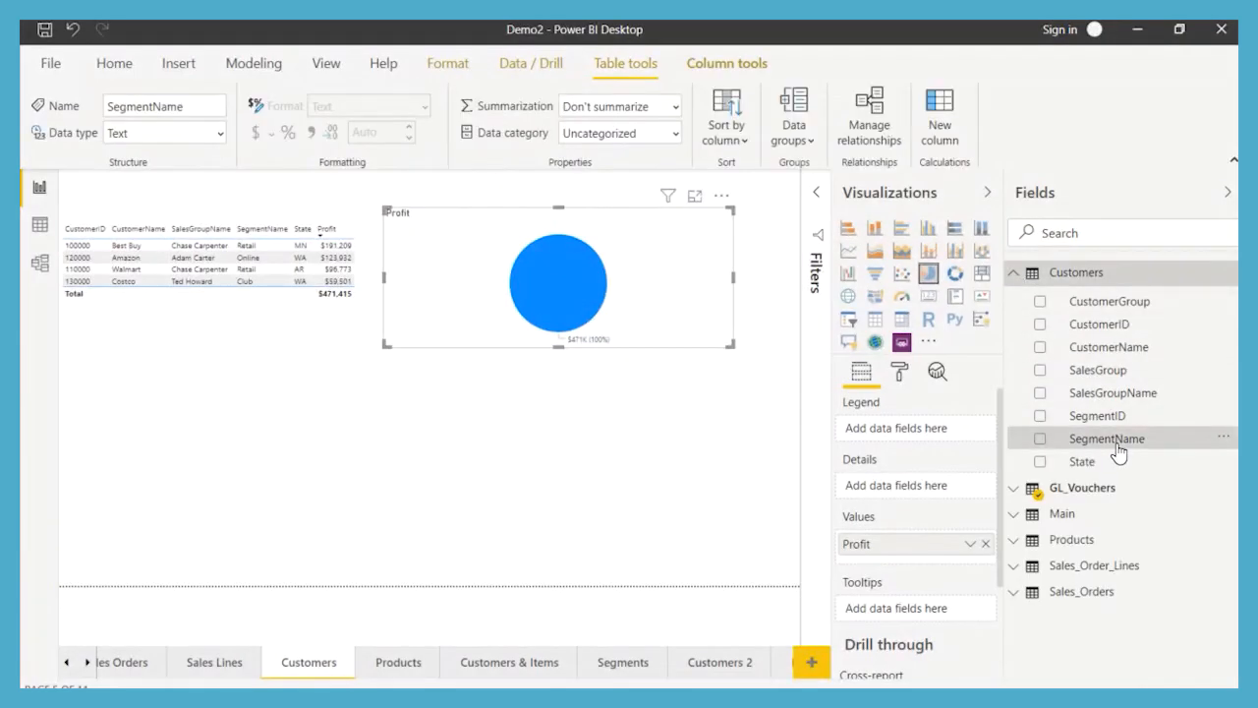
pyautogui.moveTo(1117, 450); pyautogui.dragTo(875, 424)
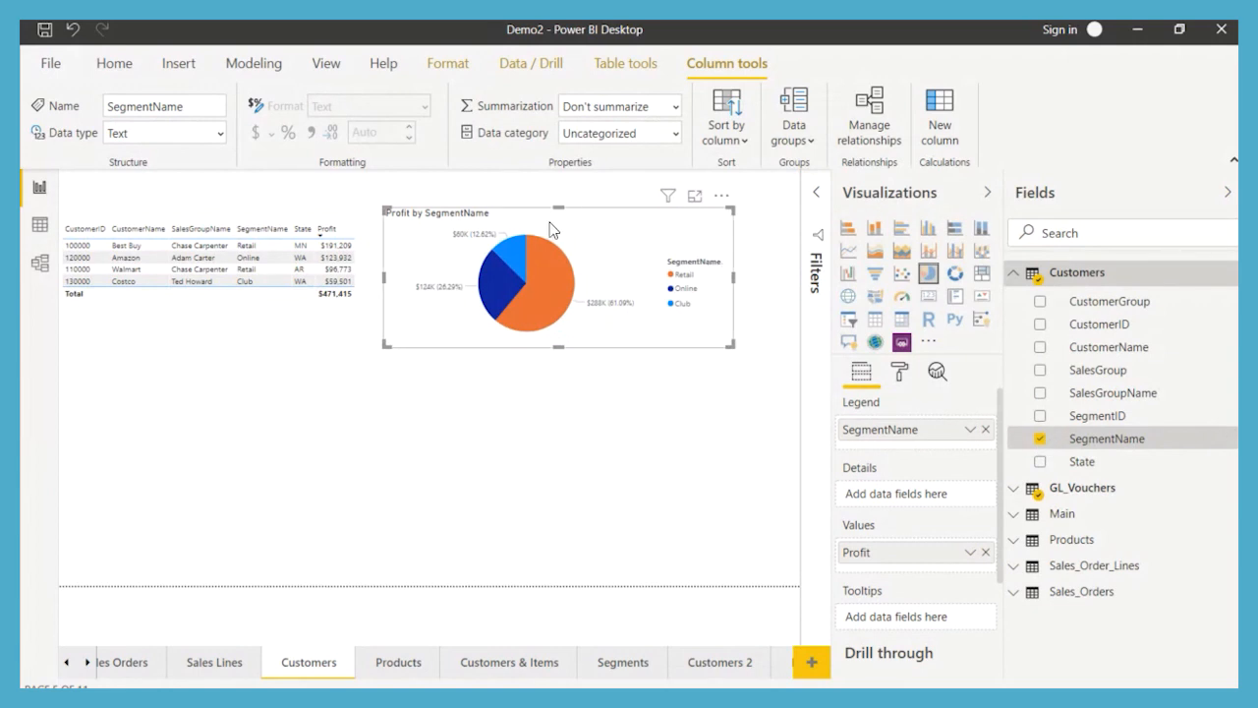
pyautogui.moveTo(731, 344); pyautogui.dragTo(714, 367)
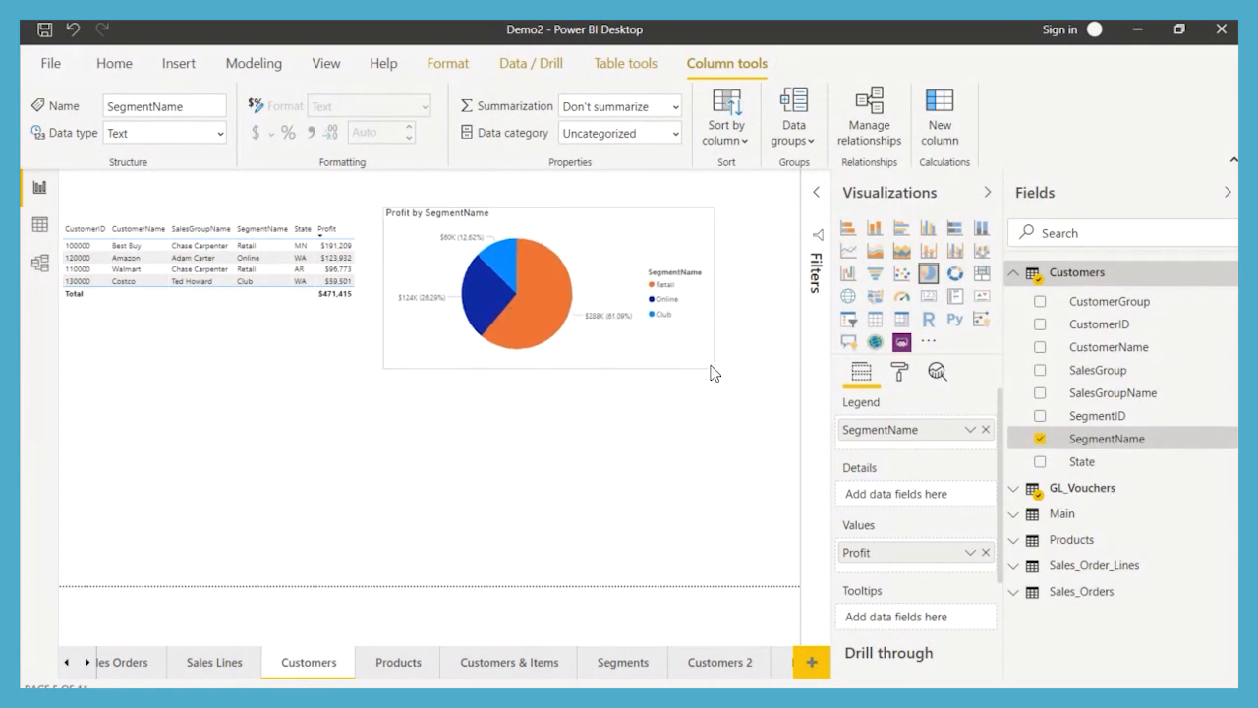
pyautogui.moveTo(604, 241); pyautogui.dragTo(637, 256)
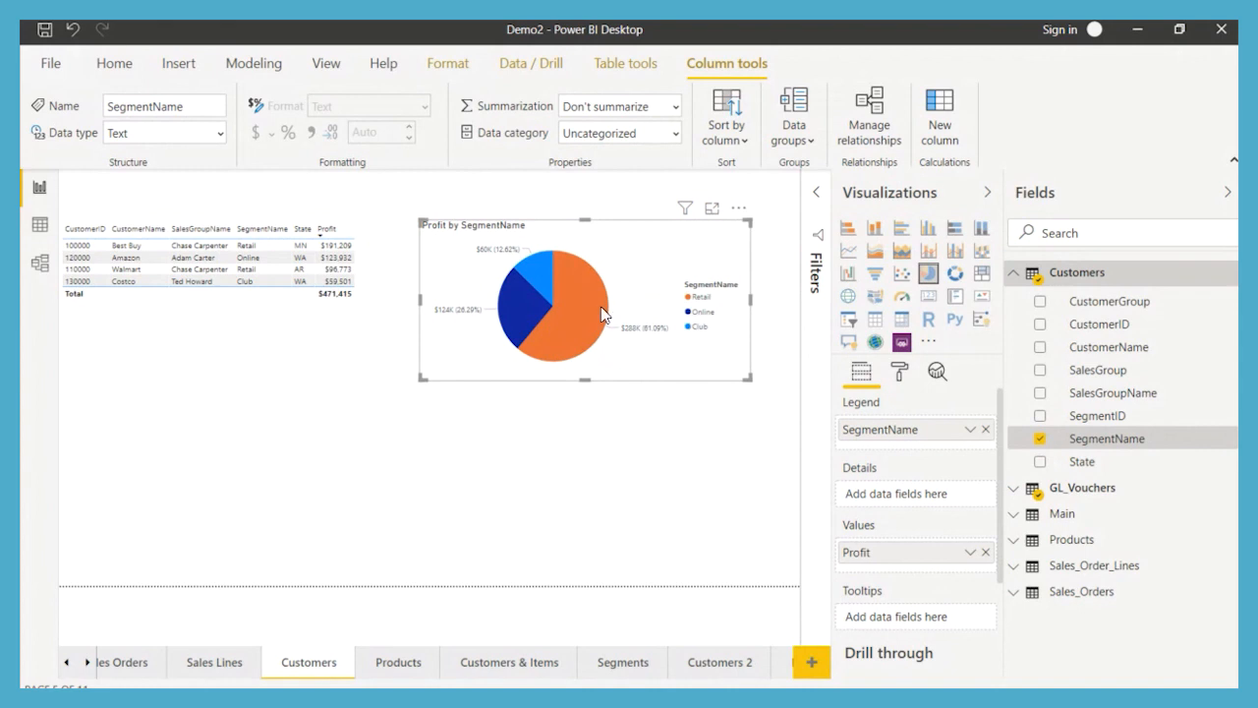
# Filter the customer table by the Retail, Club and Online pie slices in turn, and shrink the pie chart slightly.
pyautogui.moveTo(634, 340)
pyautogui.click(572, 316)
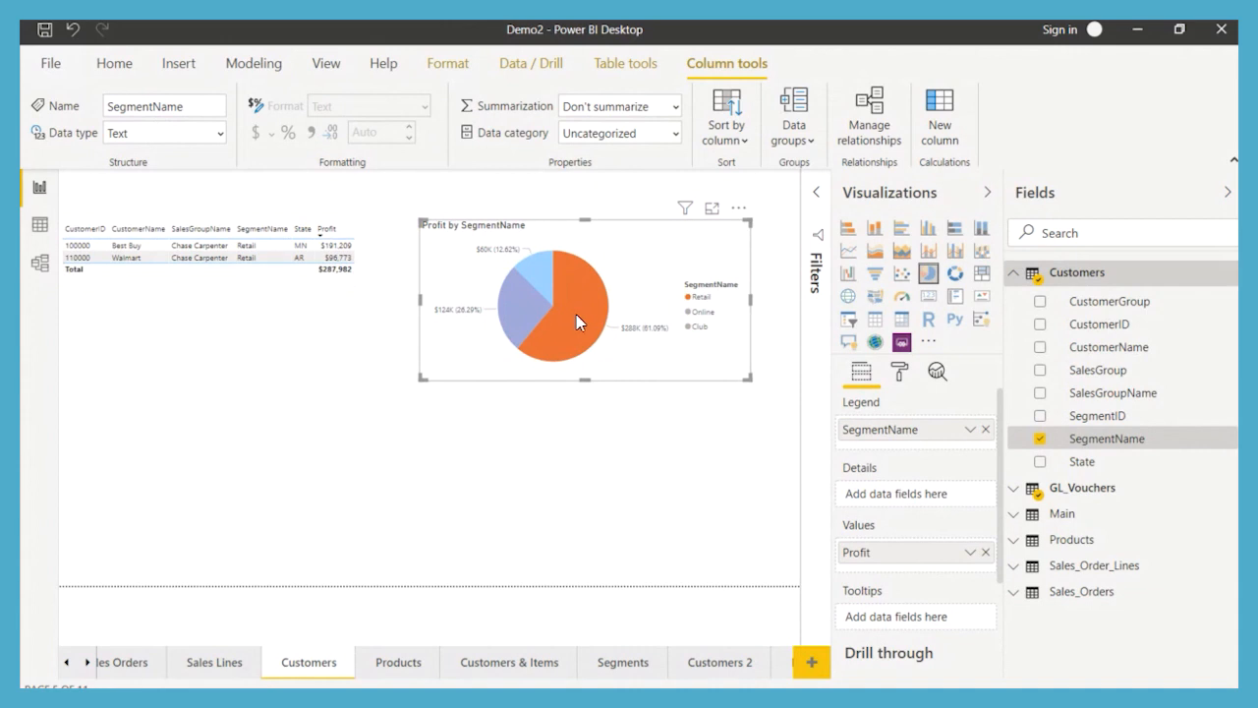
pyautogui.moveTo(507, 314)
pyautogui.click(534, 266)
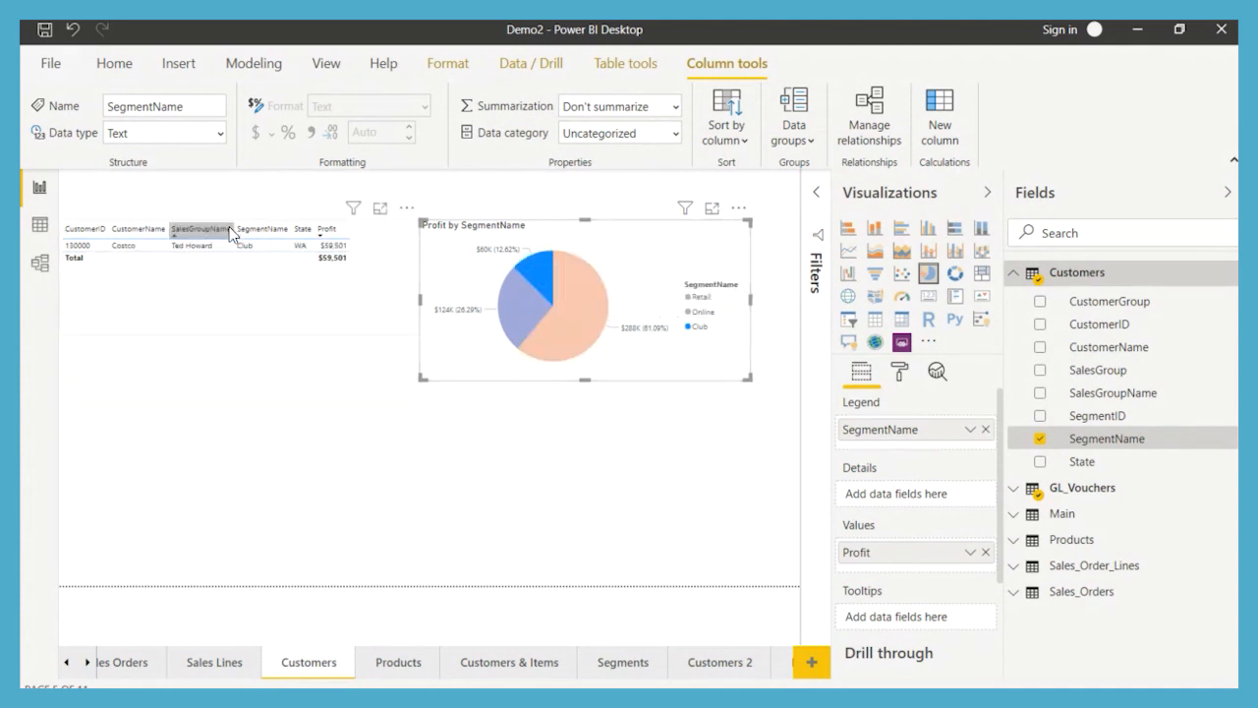
pyautogui.click(519, 308)
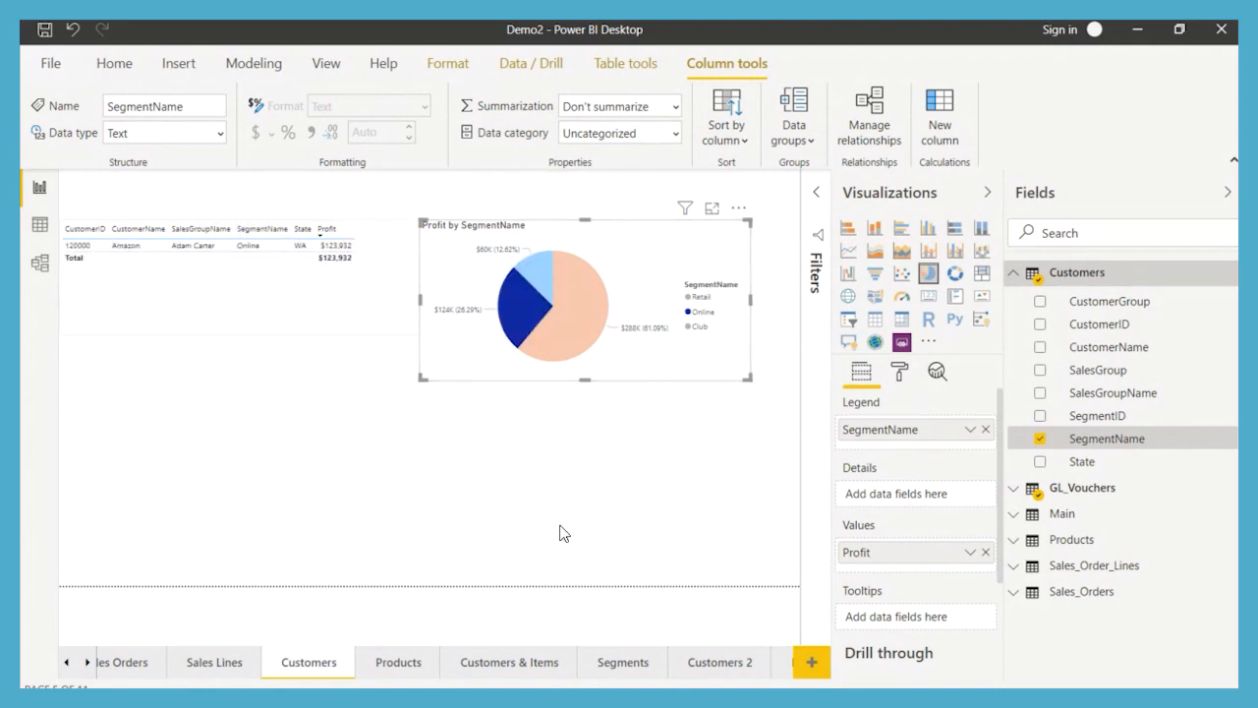
pyautogui.moveTo(746, 379); pyautogui.dragTo(742, 375)
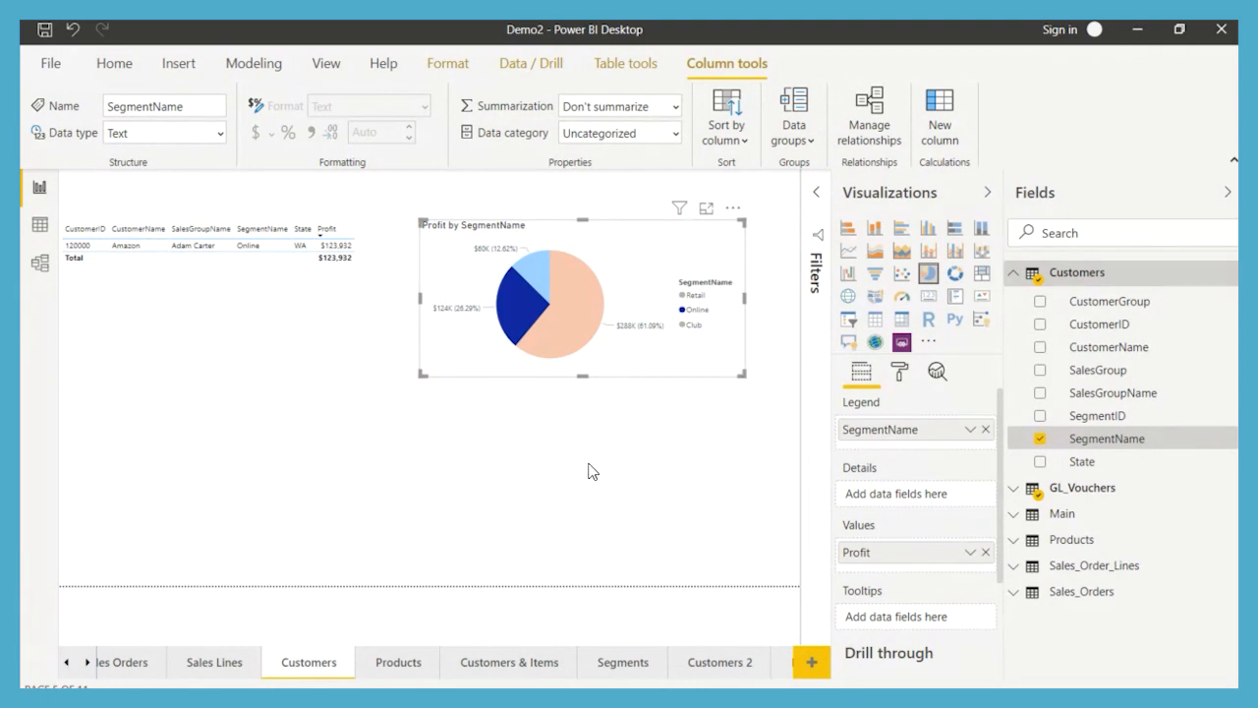
# Add an empty donut chart, place it below the pie chart and make it slightly taller and narrower.
pyautogui.click(717, 457)
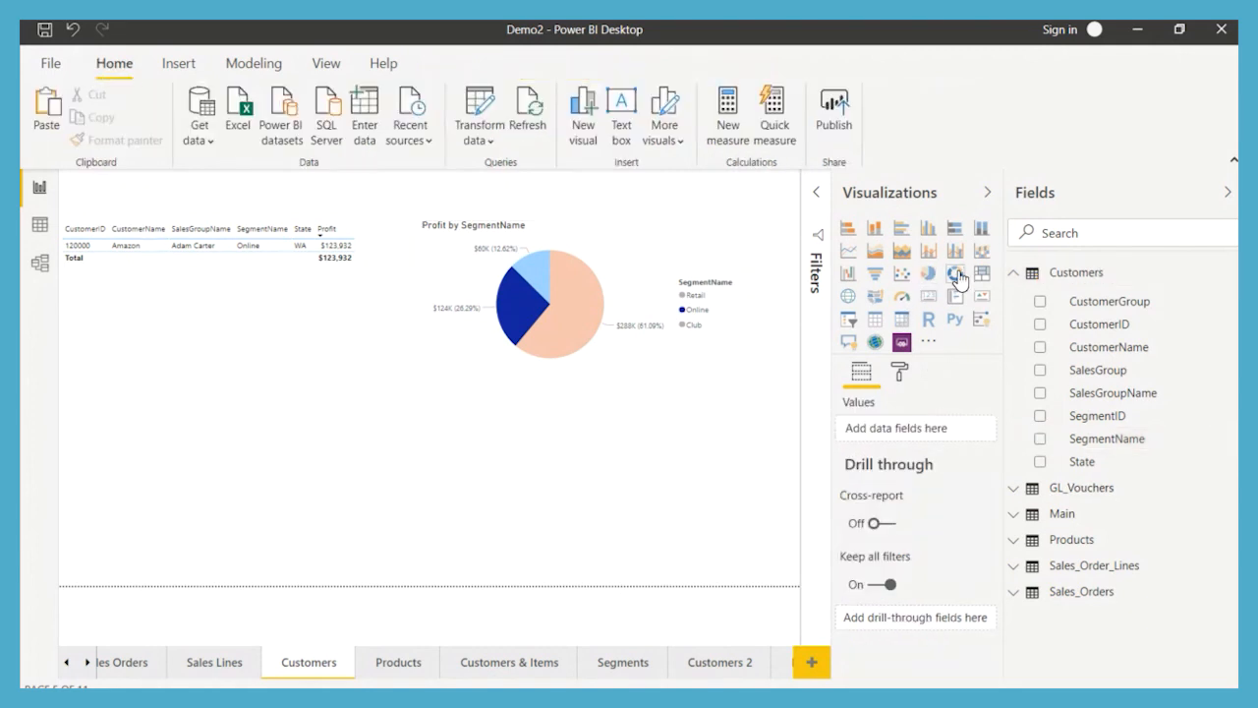
pyautogui.click(955, 274)
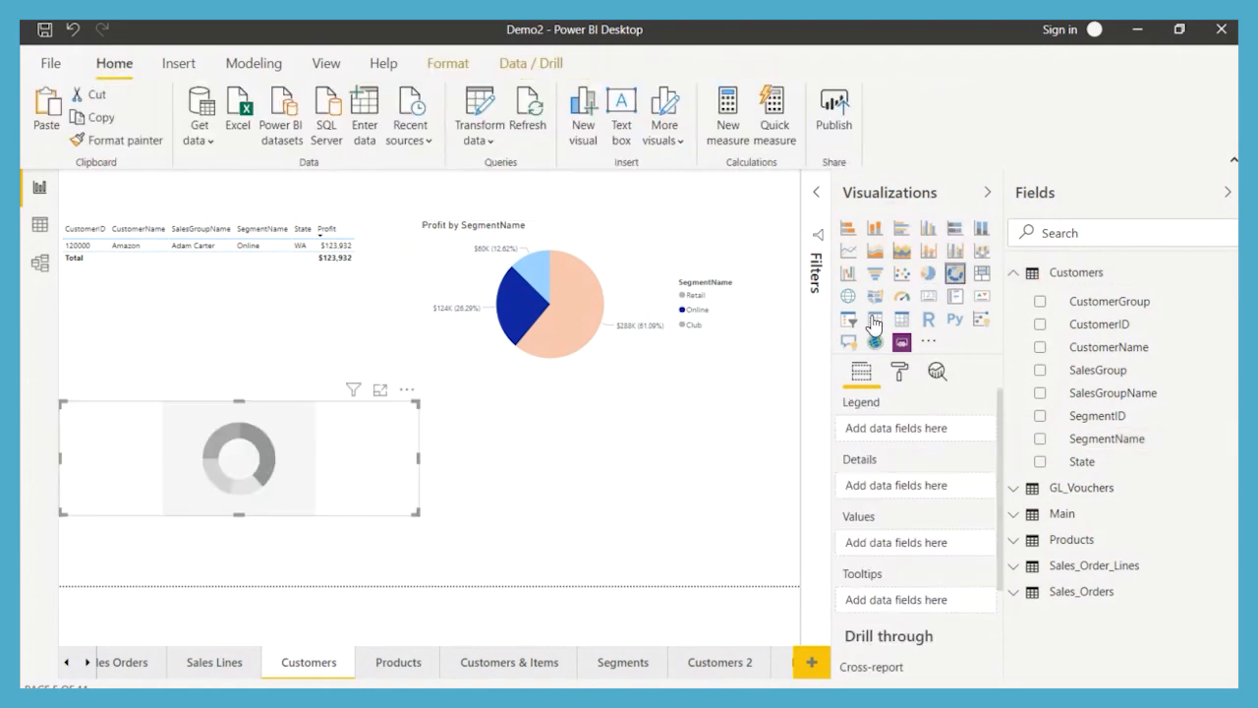
pyautogui.moveTo(382, 455); pyautogui.dragTo(632, 452)
pyautogui.moveTo(685, 443); pyautogui.dragTo(713, 449)
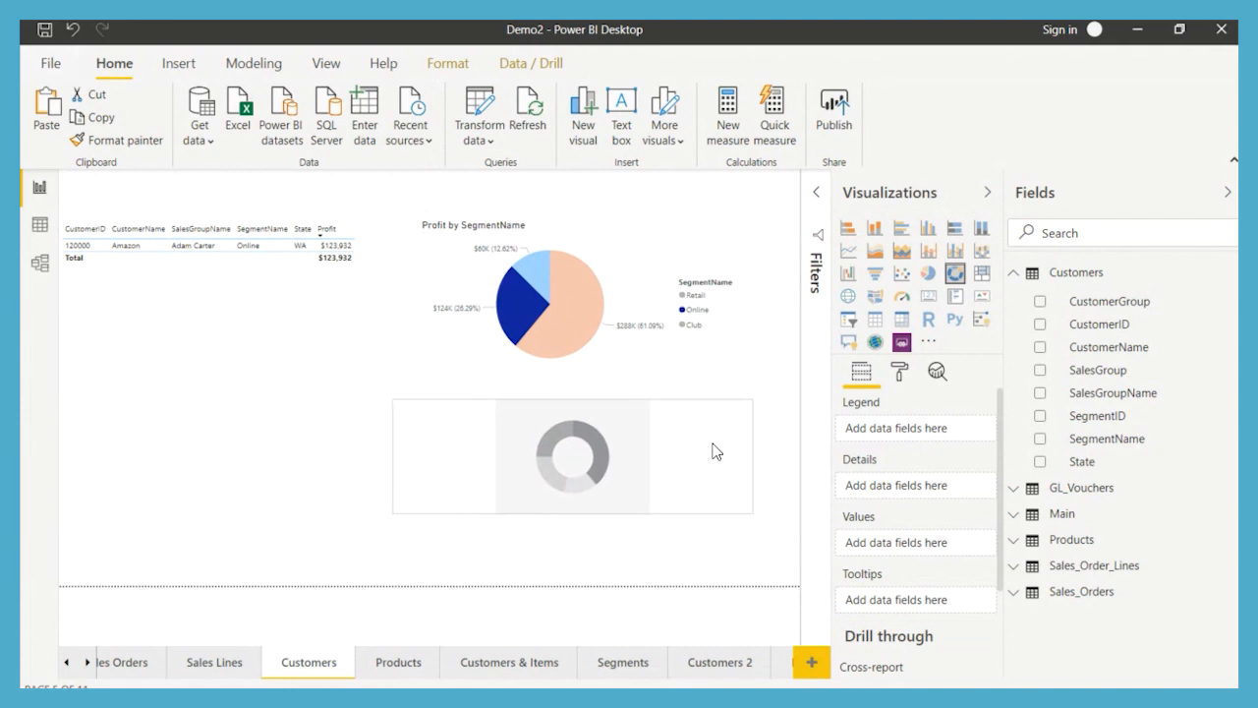
pyautogui.moveTo(741, 509); pyautogui.dragTo(724, 548)
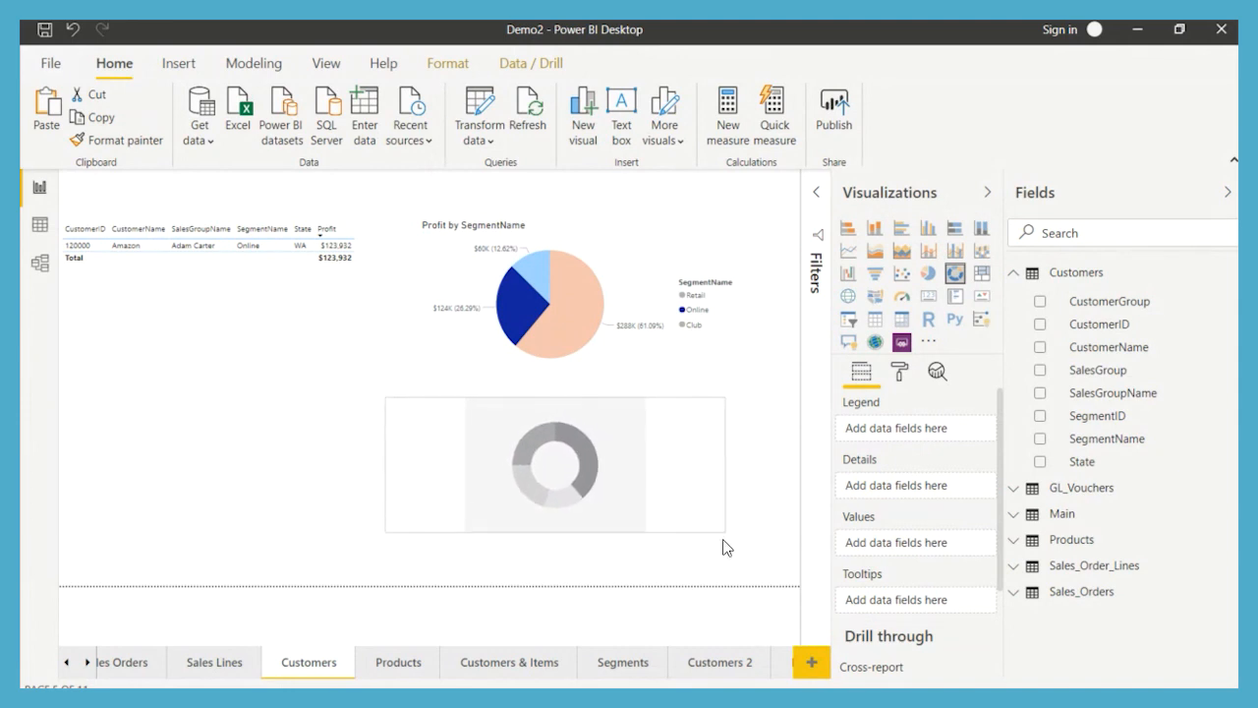
pyautogui.click(786, 497)
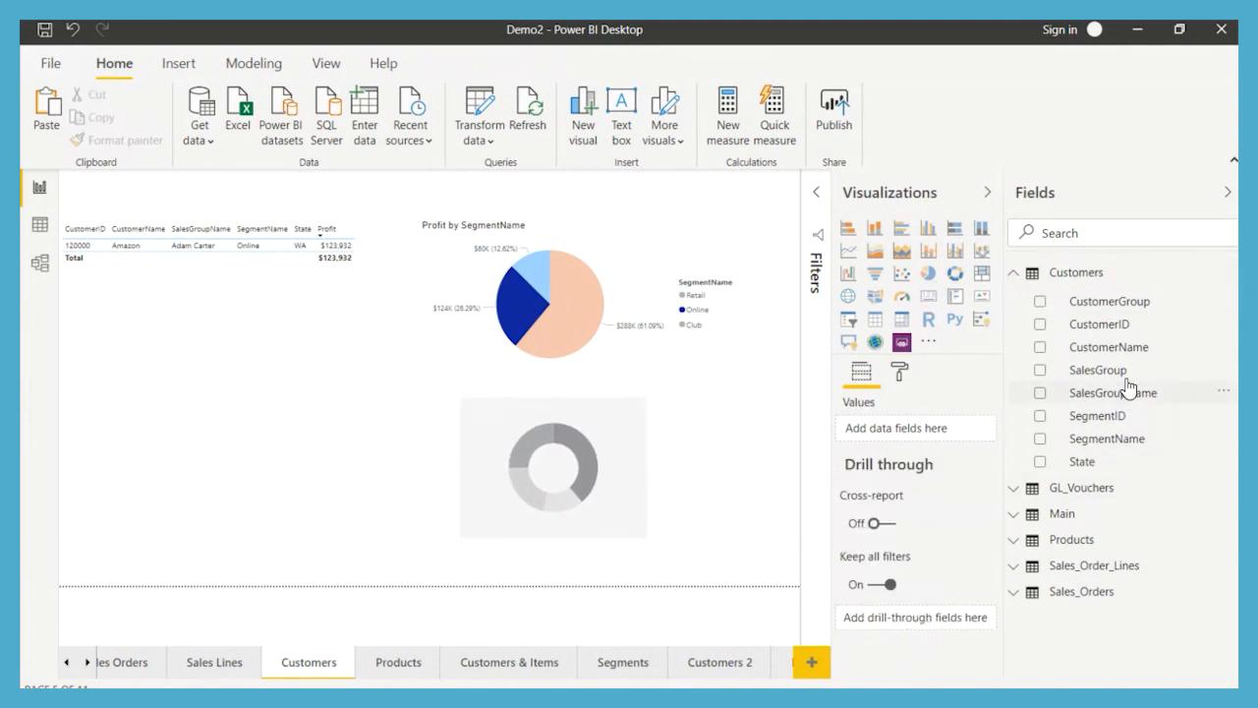
# Create a donut chart of GL_Vouchers Profit by SalesGroupName below the customer table, and delete the empty donut chart.
pyautogui.click(1099, 395)
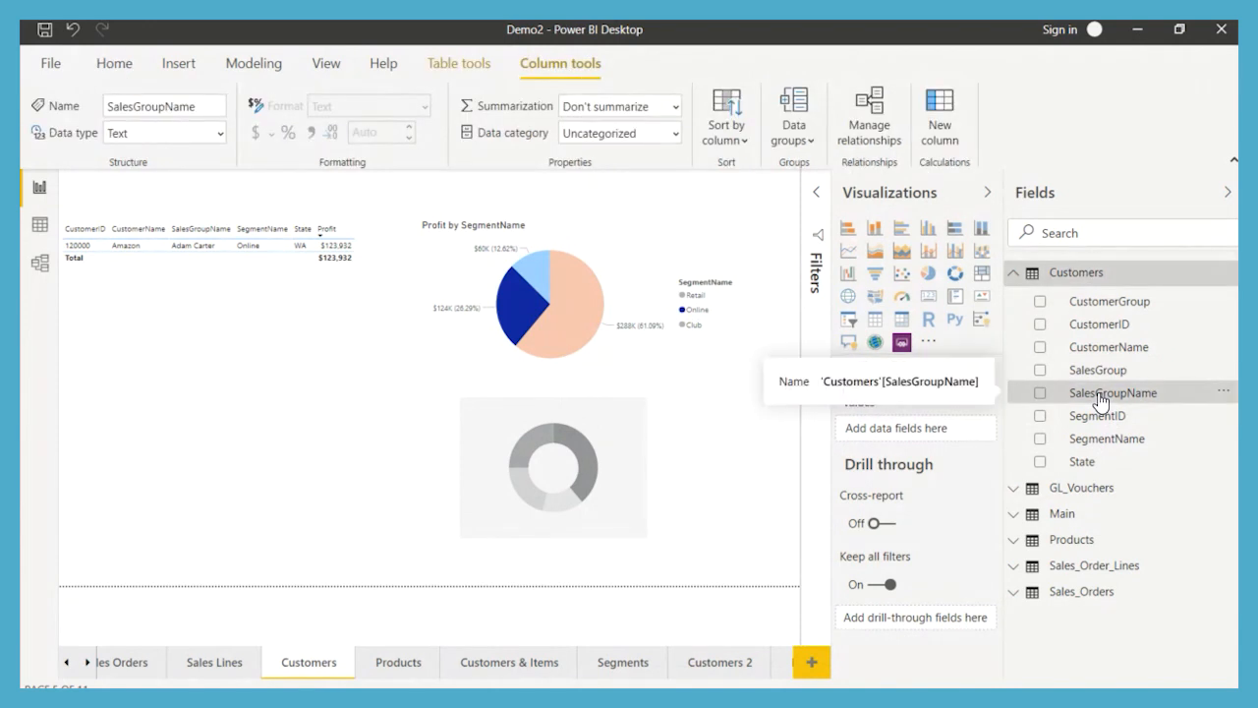
pyautogui.click(1040, 395)
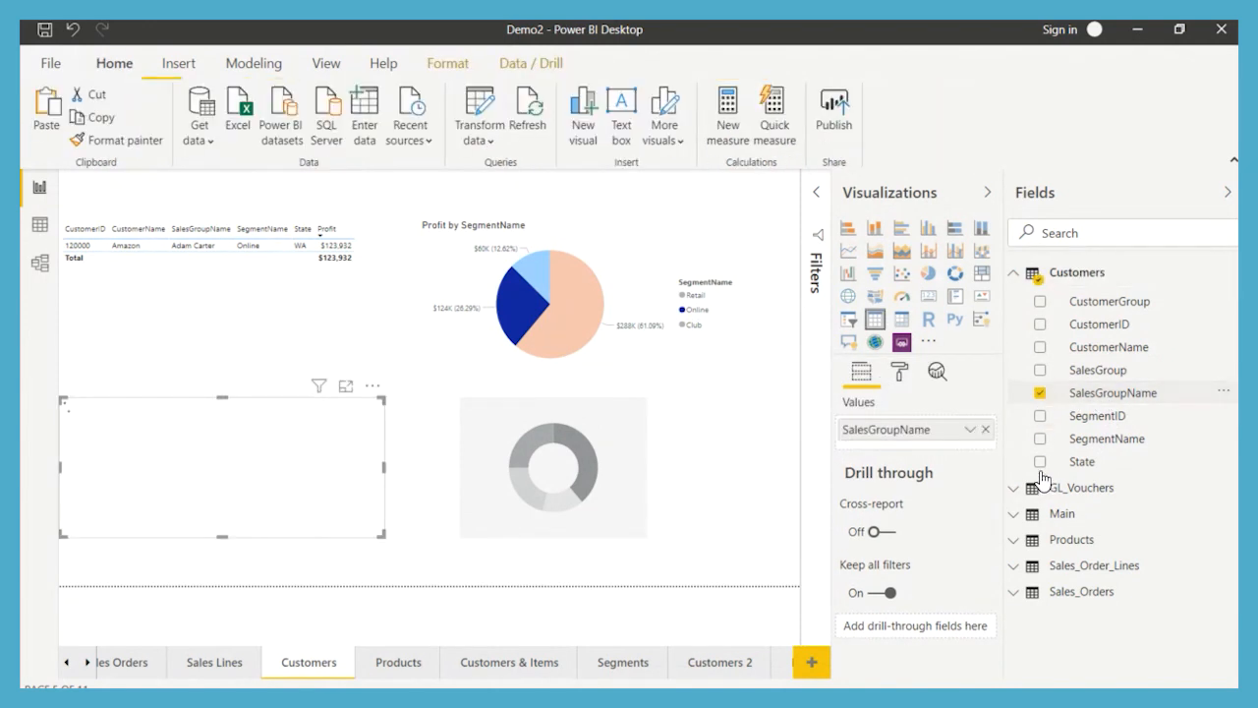
pyautogui.click(1018, 495)
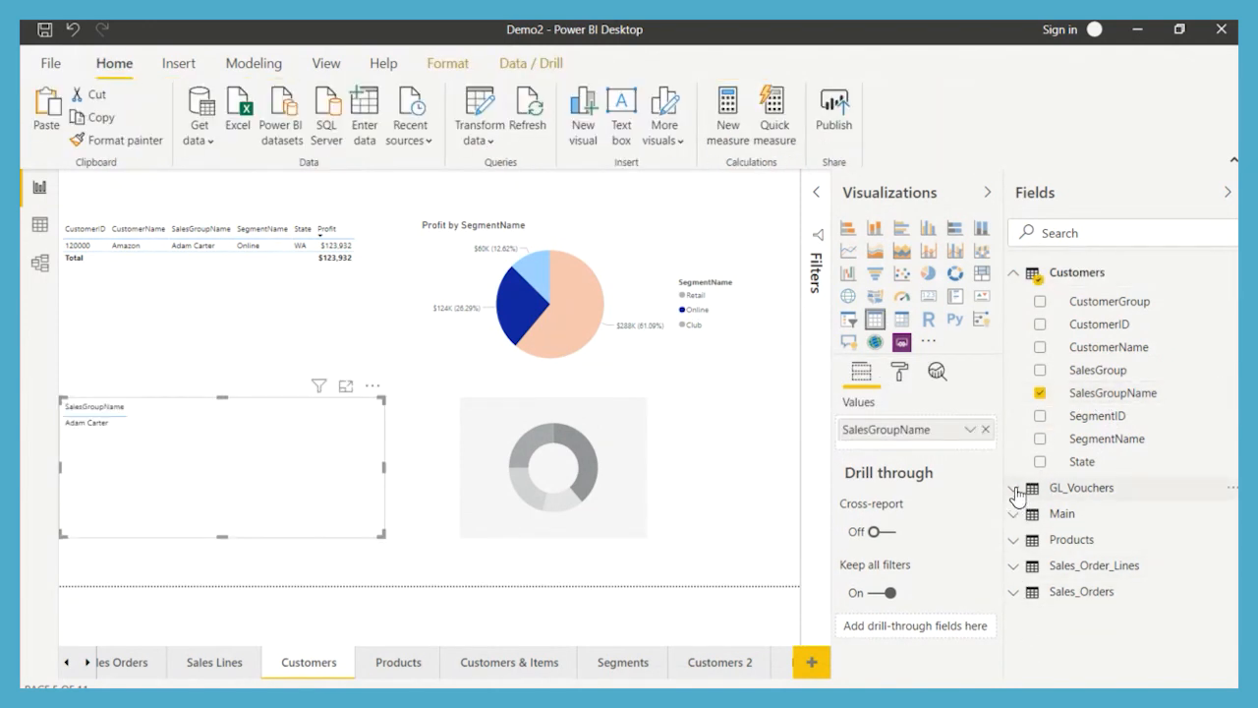
pyautogui.scroll(-5, 1115, 568)
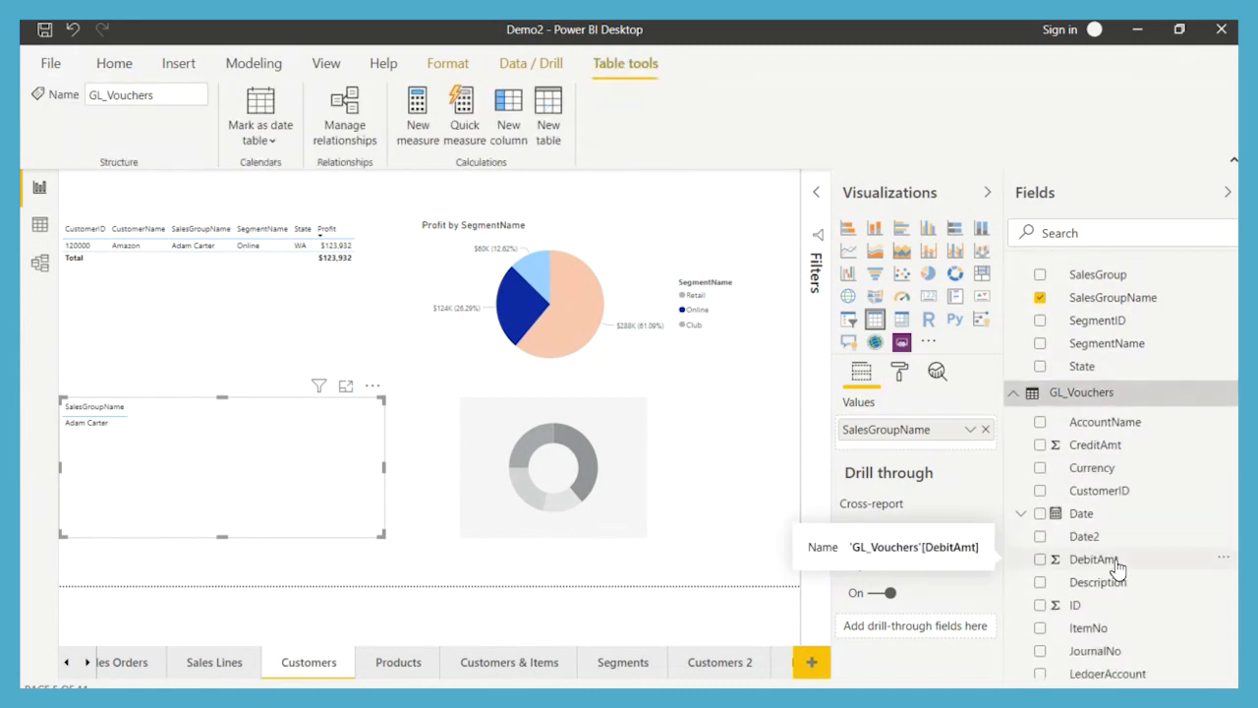
pyautogui.click(1039, 598)
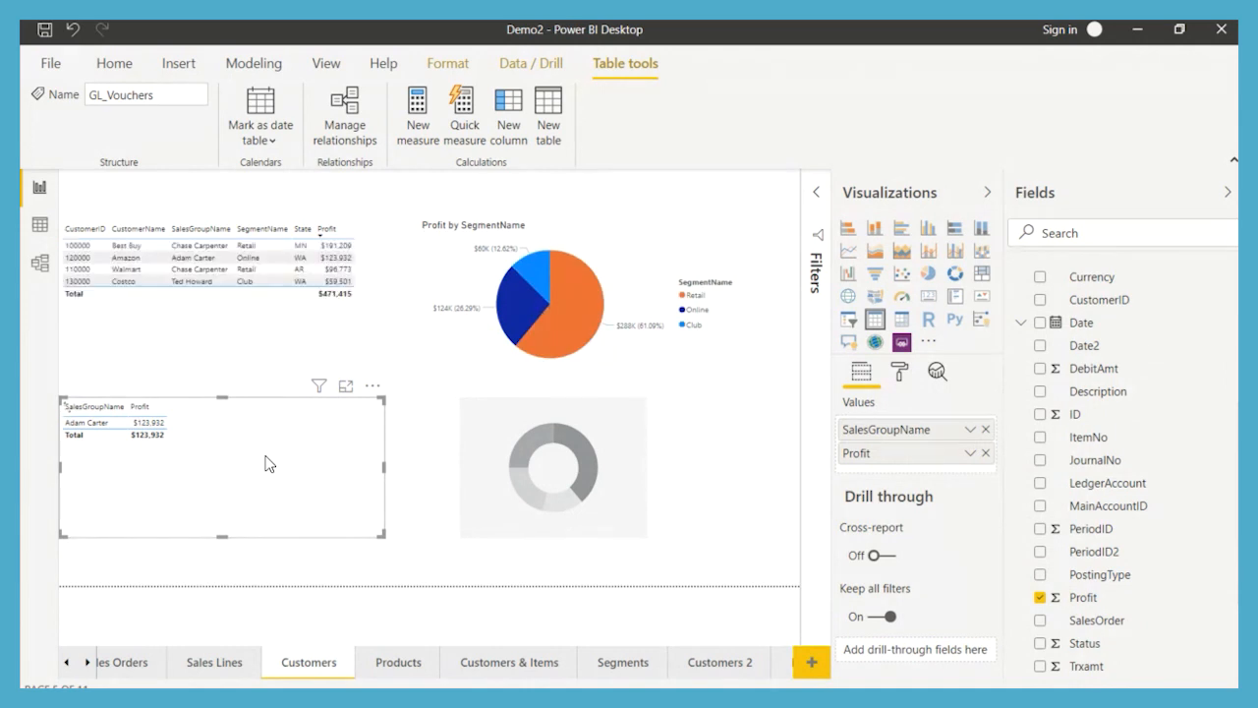
pyautogui.click(955, 277)
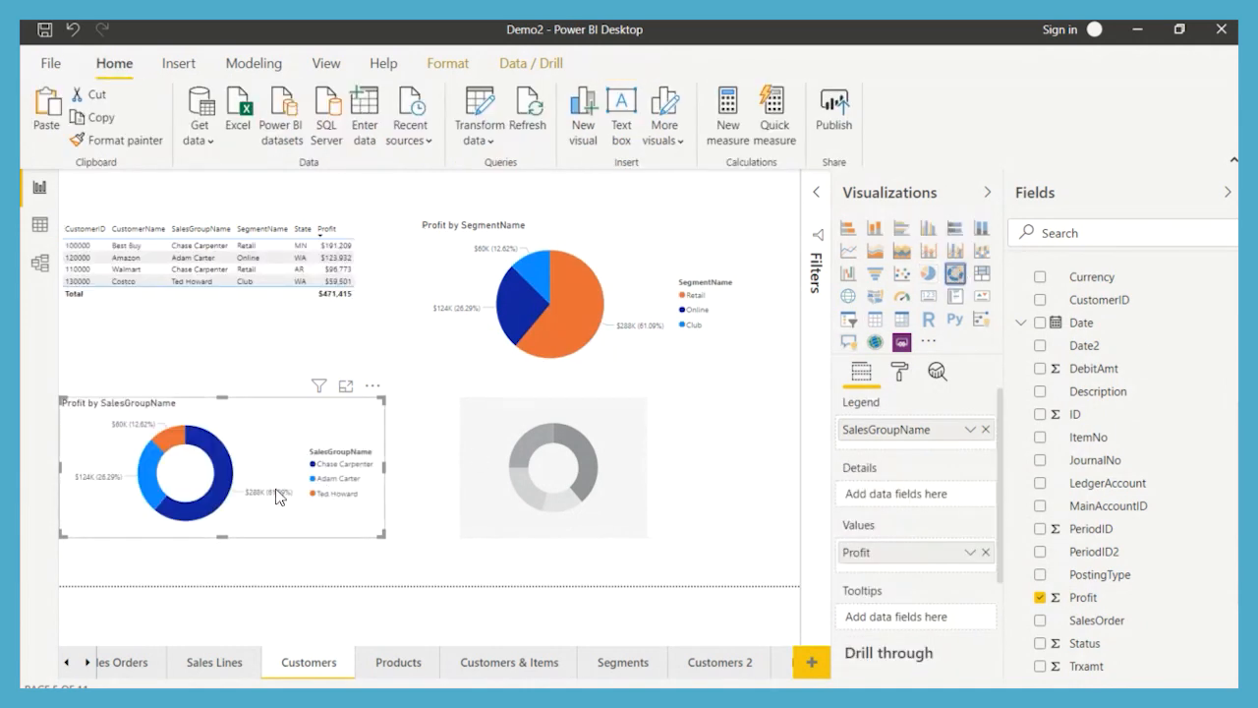
pyautogui.click(573, 462)
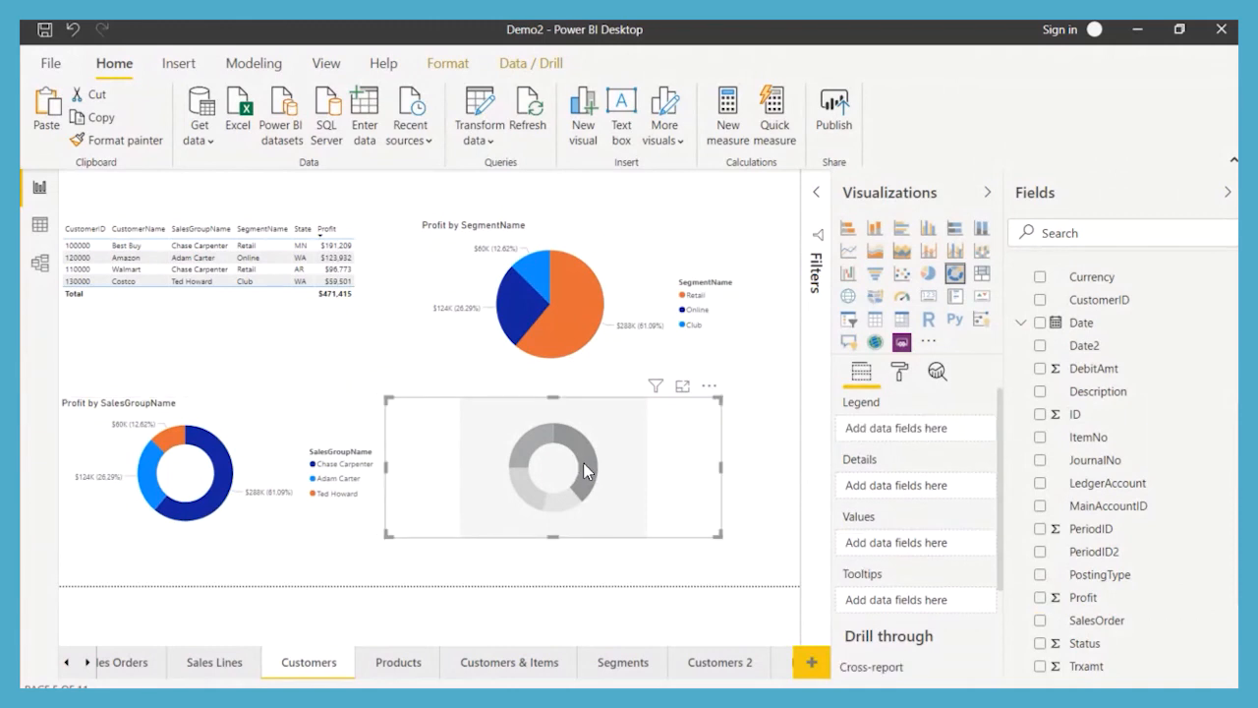
pyautogui.press('Delete')
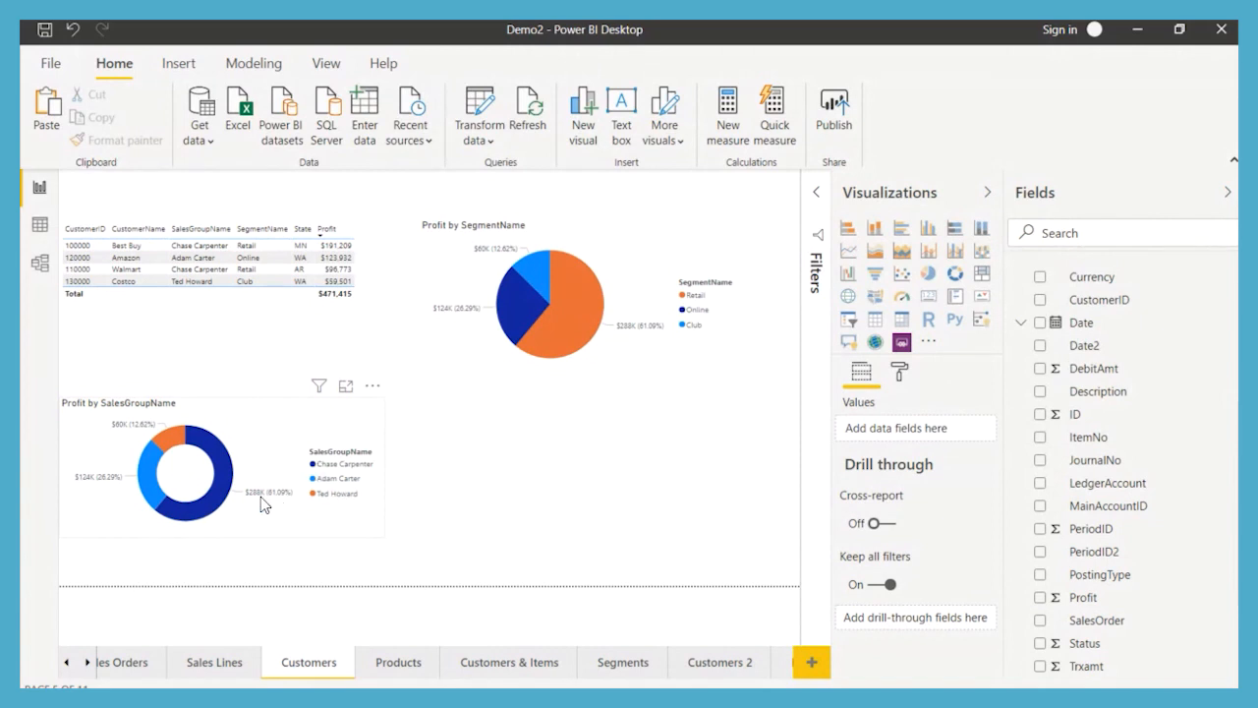
# Cross-filter the Customers page by the donut's orange sales-group slice, and on the Products page by the Dell Inspiron 17" laptop row.
pyautogui.click(166, 445)
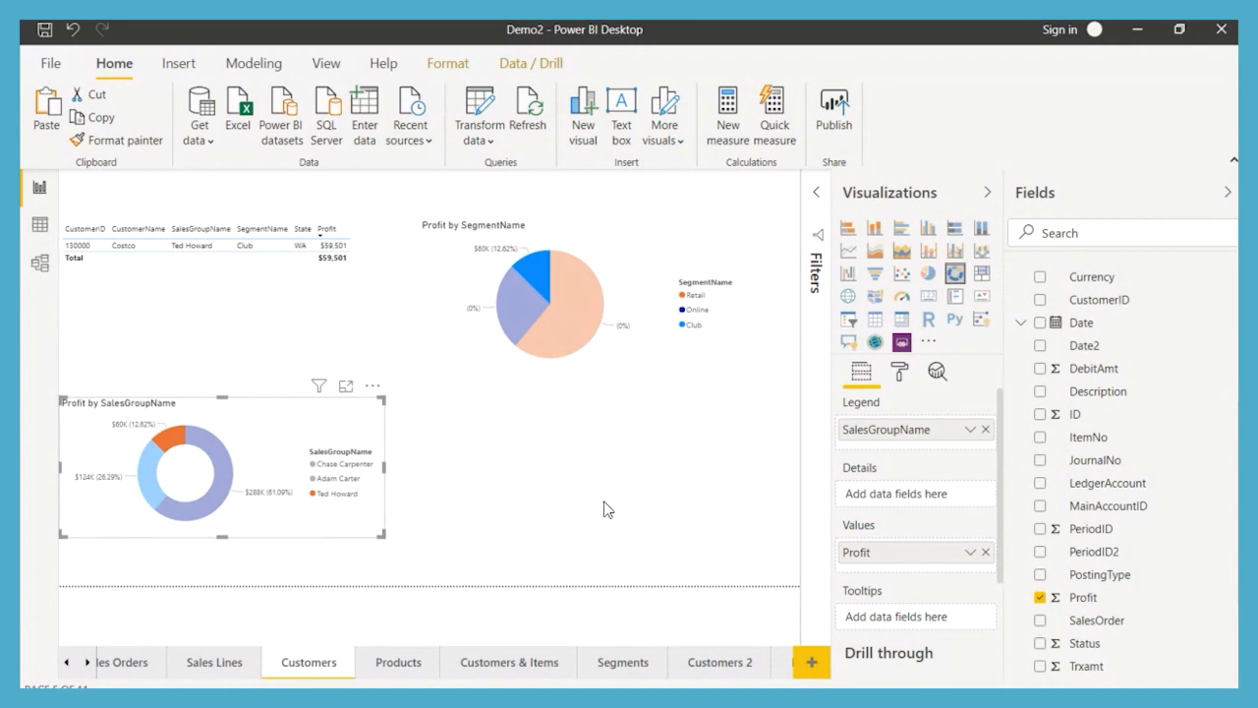
pyautogui.click(398, 662)
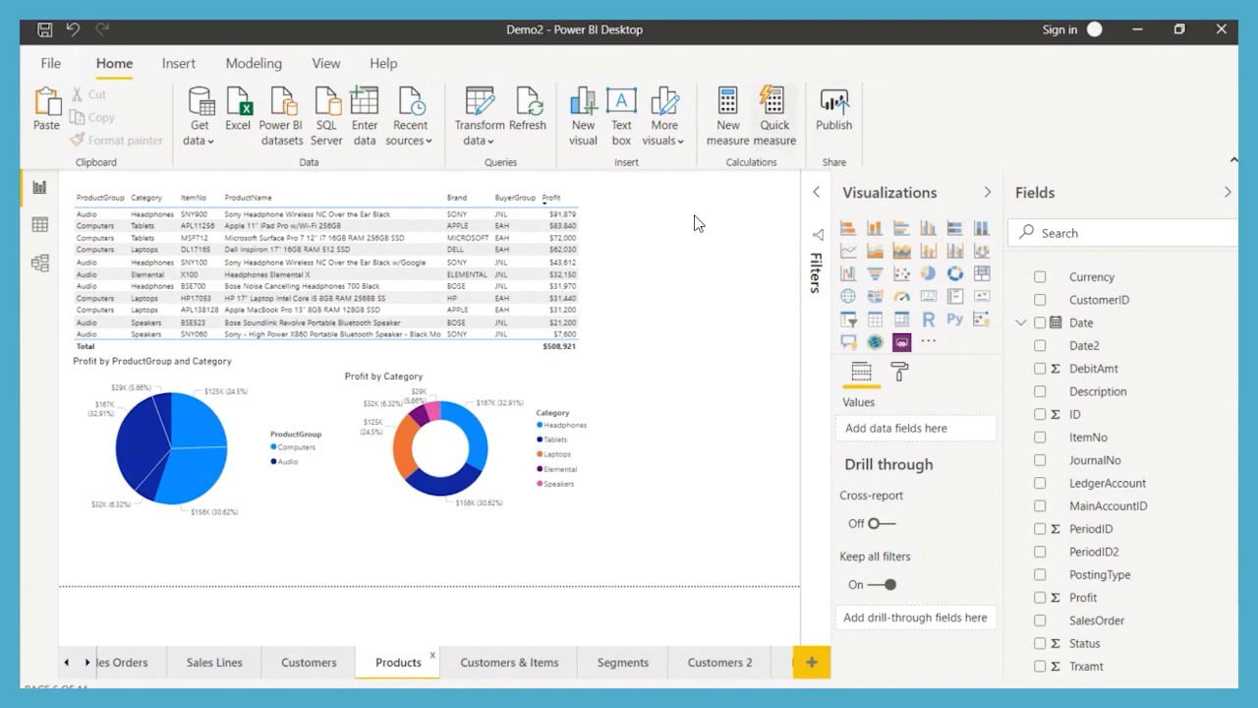
pyautogui.click(398, 249)
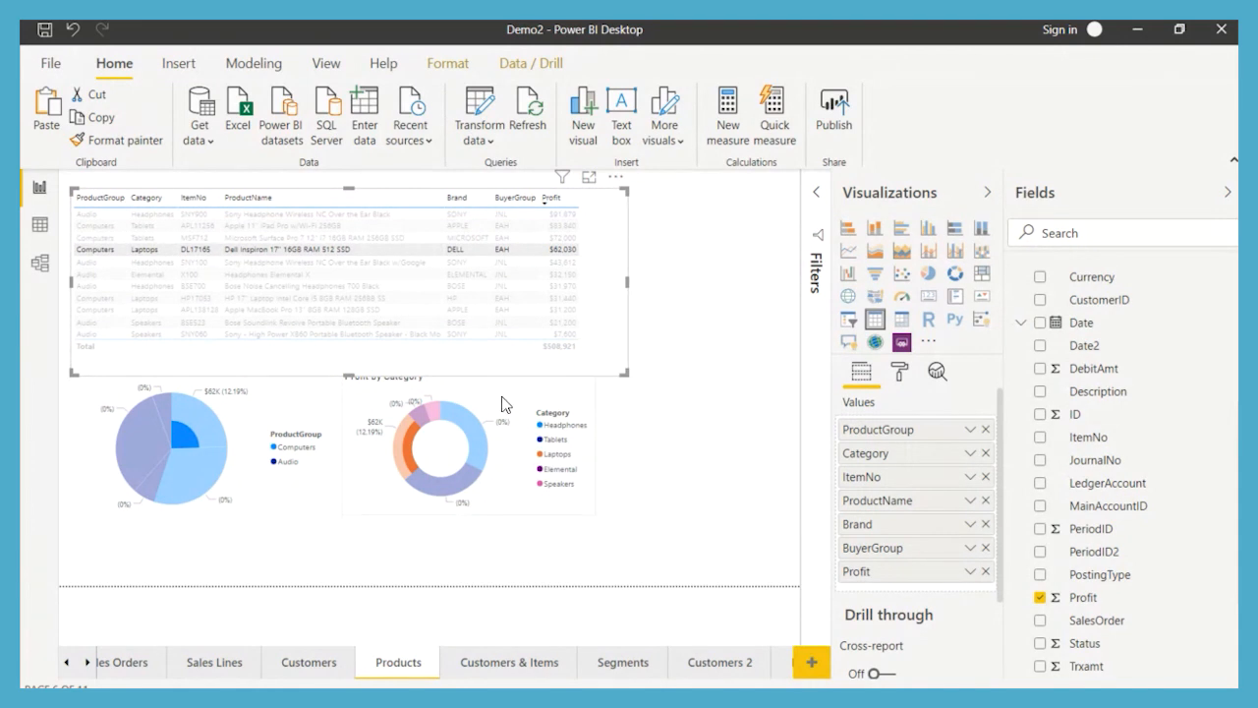
# Move the Products page's pie and donut charts slightly lower beneath the table, and cross-filter the page by the donut's Tablets slice.
pyautogui.moveTo(502, 396); pyautogui.dragTo(526, 424)
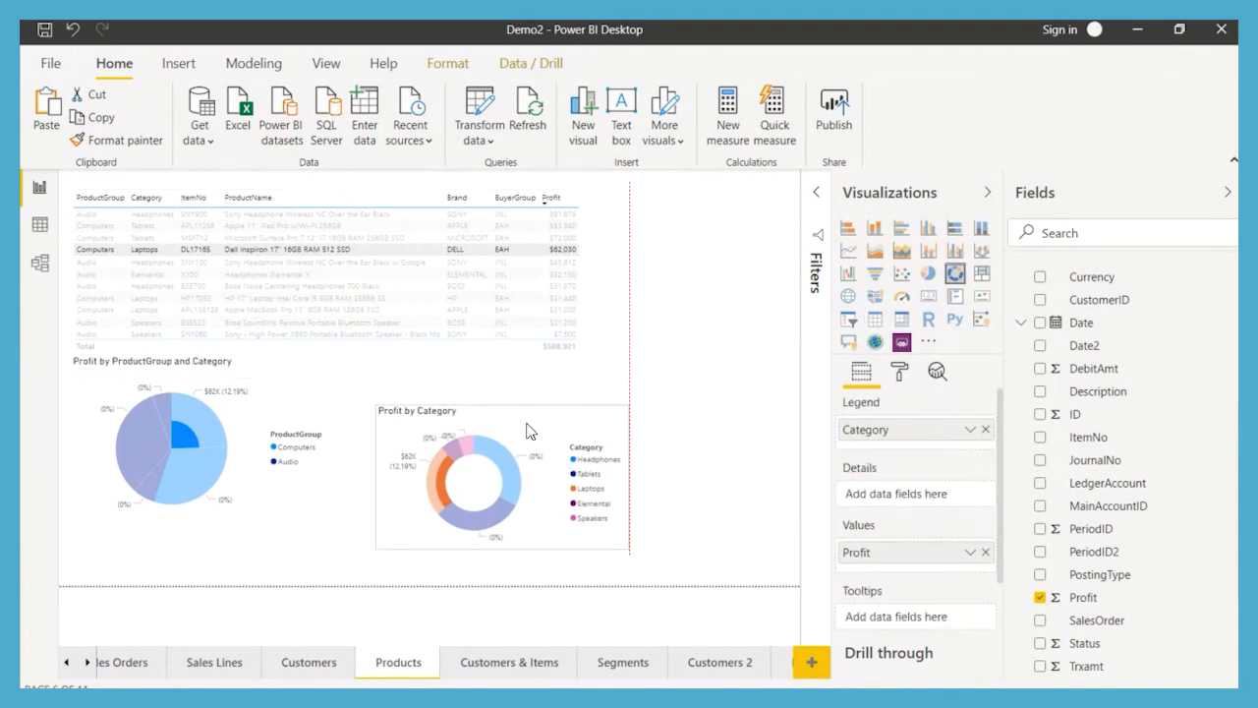
pyautogui.click(290, 430)
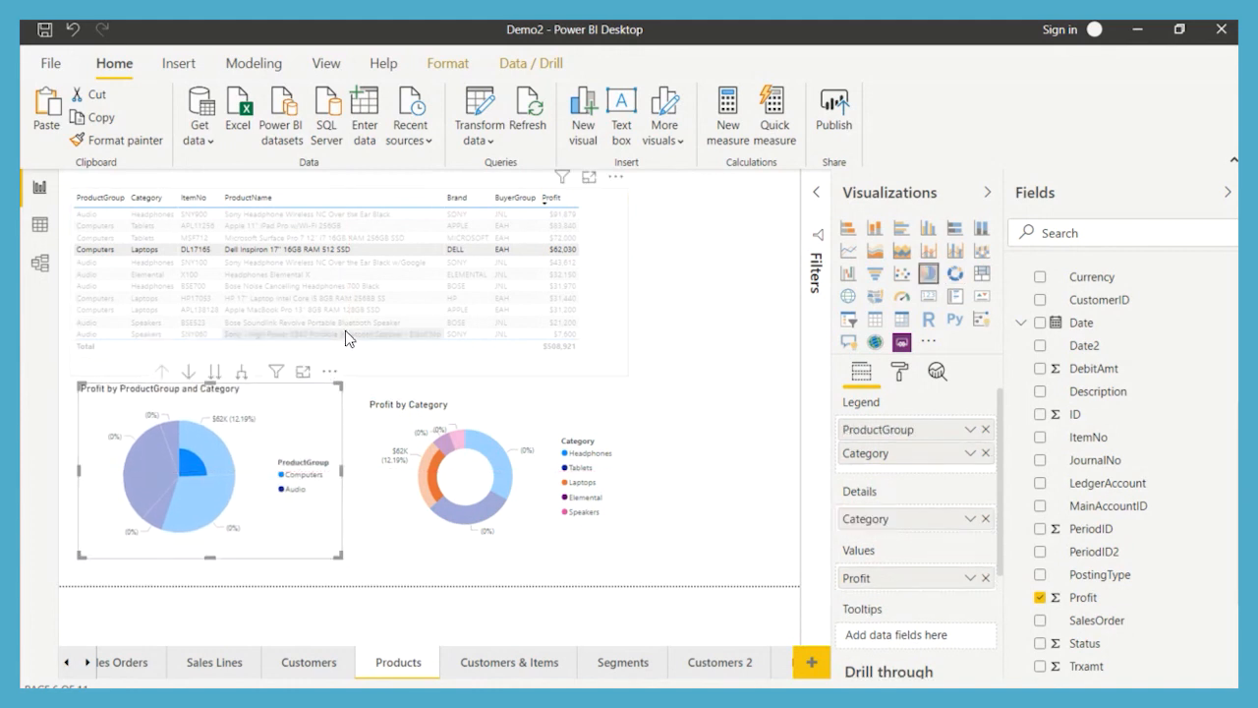
pyautogui.click(439, 537)
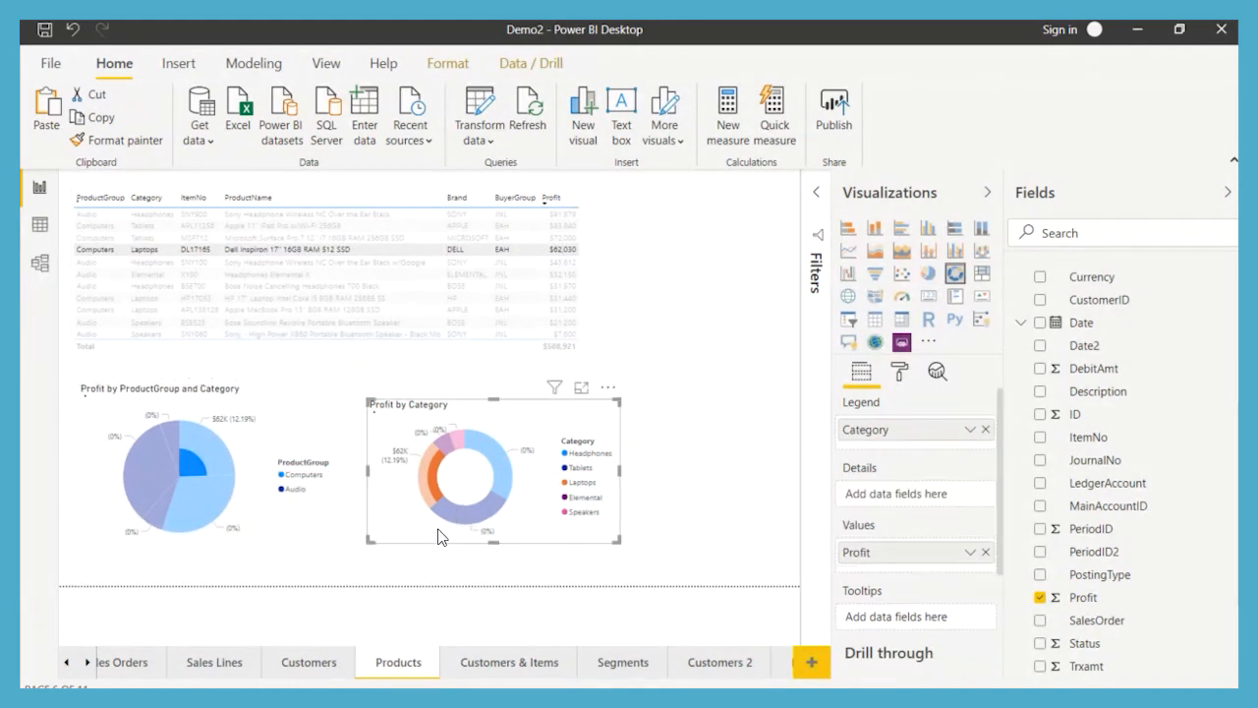
pyautogui.click(454, 520)
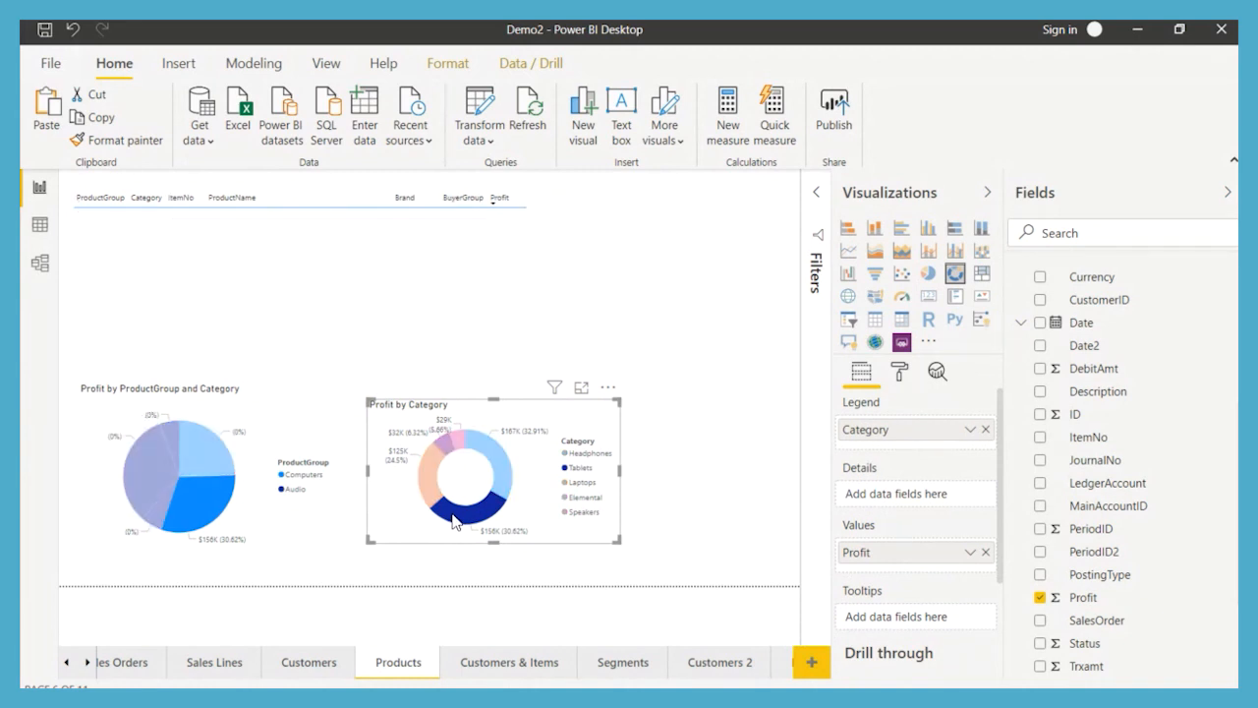
pyautogui.click(442, 537)
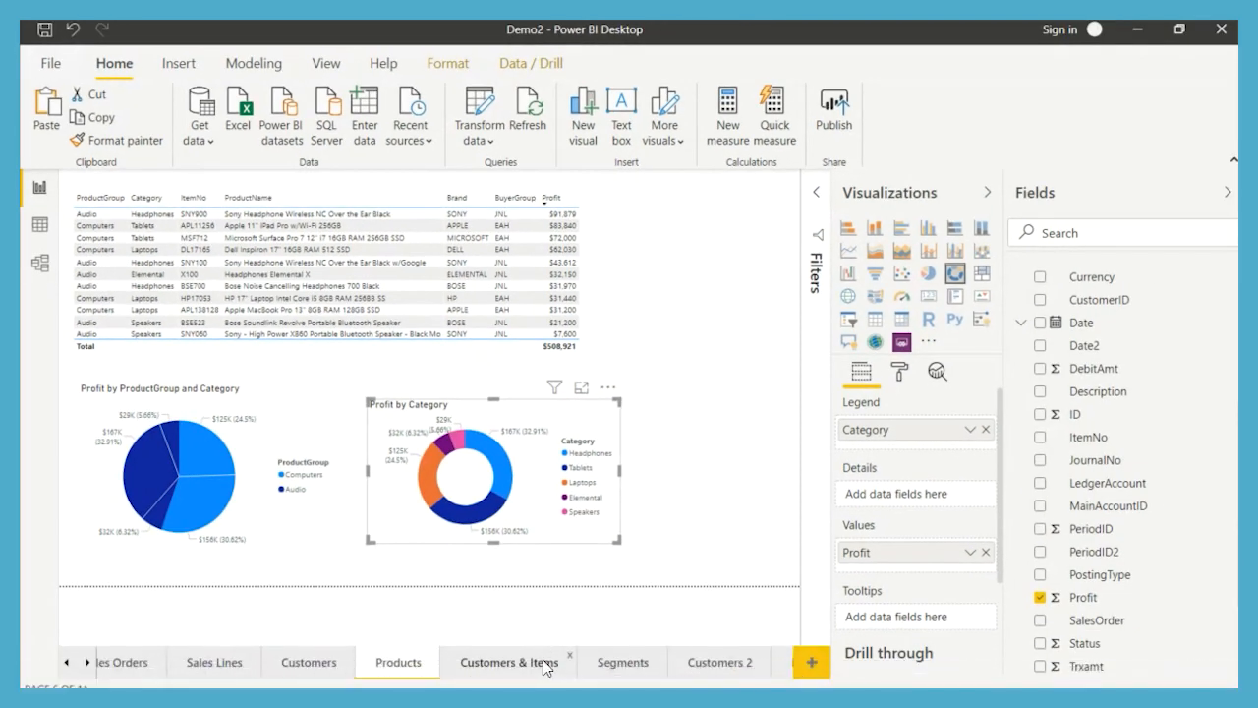
# Cross-filter the Customers & Items page by the Amazon row of the Apple 11" iPad Pro, and clear the selection.
pyautogui.click(548, 663)
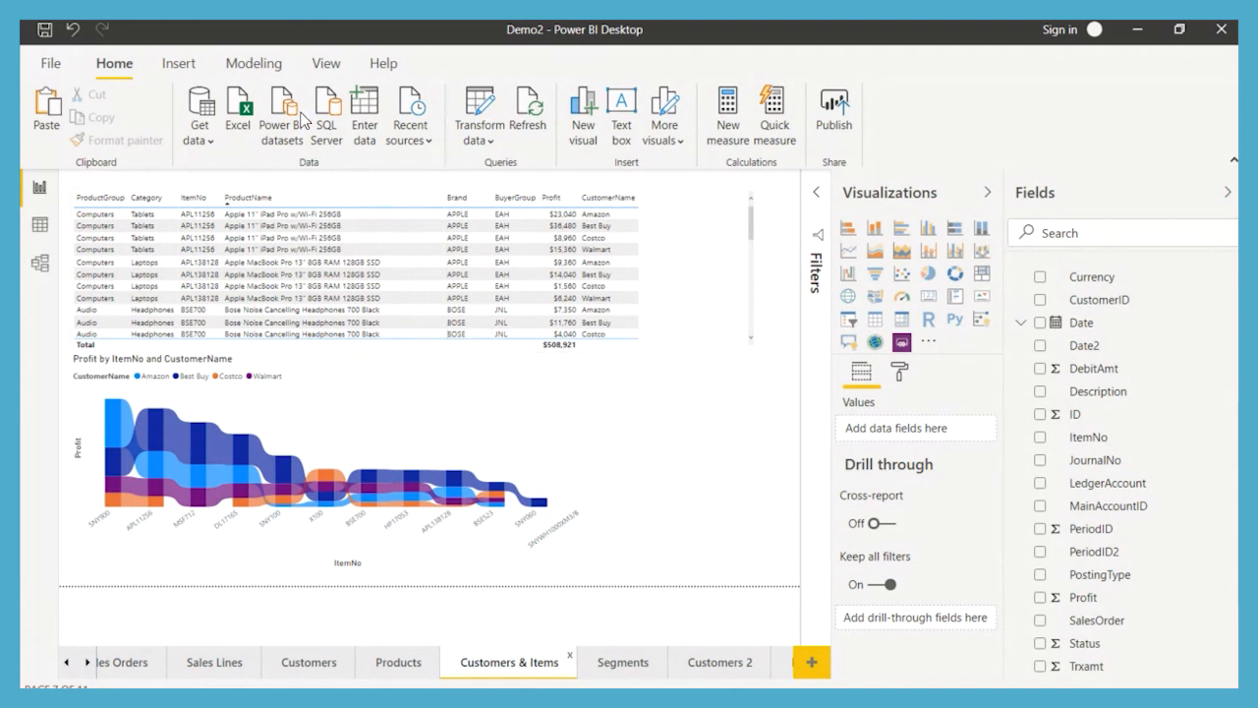
pyautogui.click(340, 216)
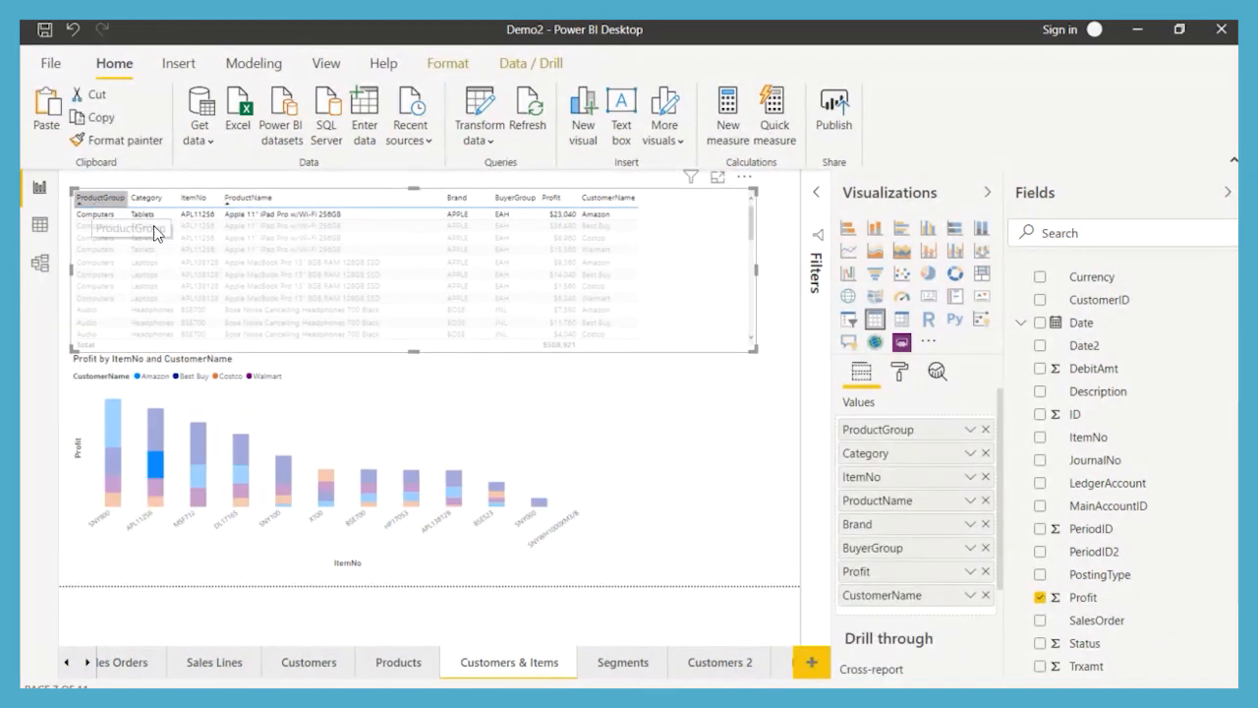
pyautogui.click(423, 350)
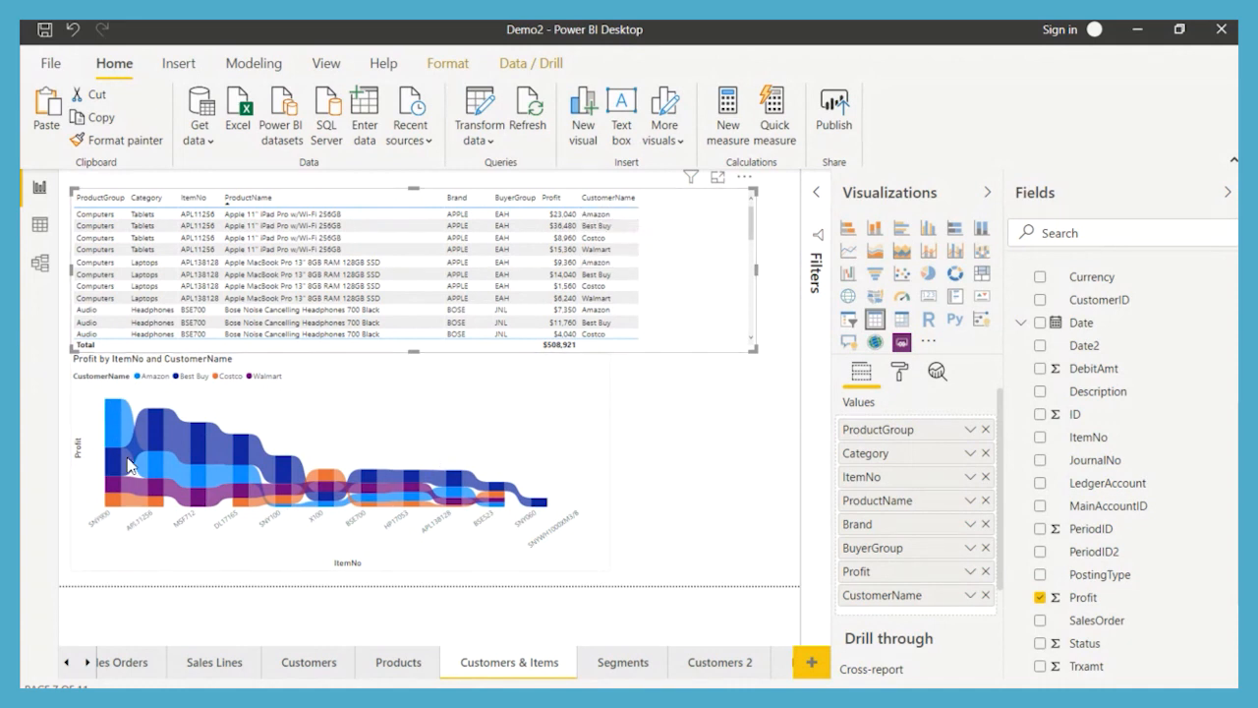
# Filter the customer-item table by SNY900 in the ribbon chart, check Amazon's profit segment, and clear the filter.
pyautogui.moveTo(112, 505)
pyautogui.click(100, 525)
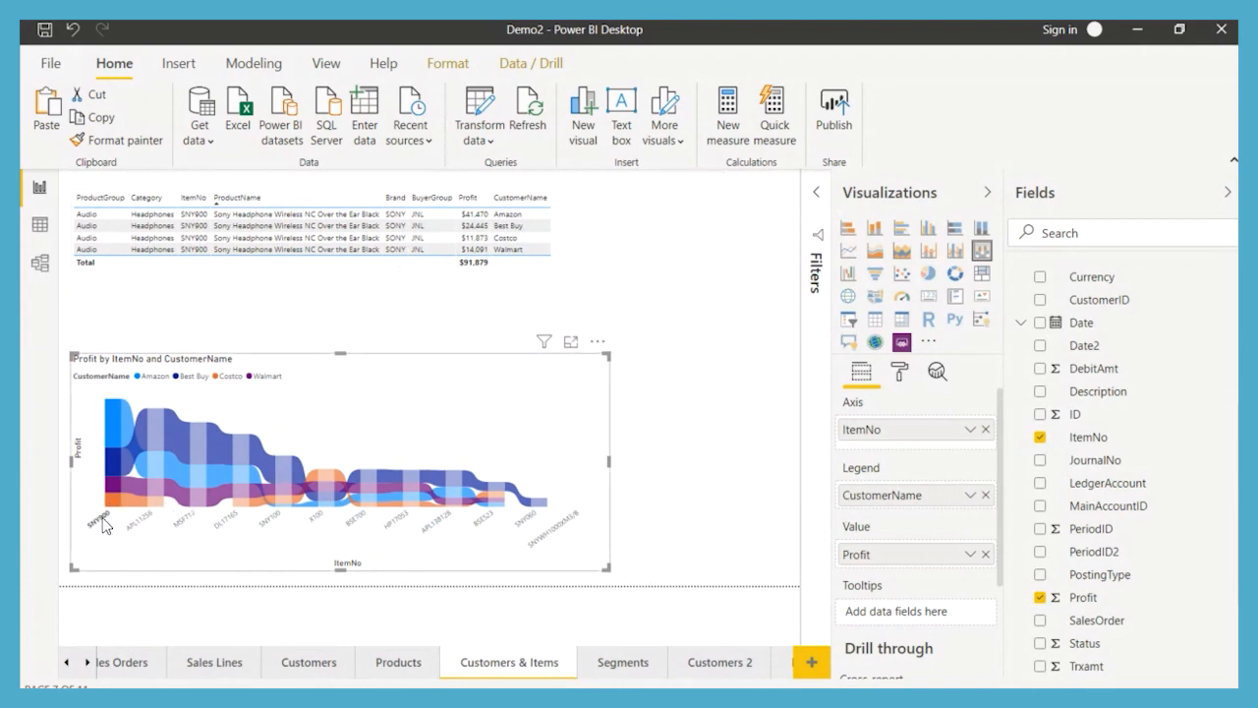
pyautogui.moveTo(108, 425)
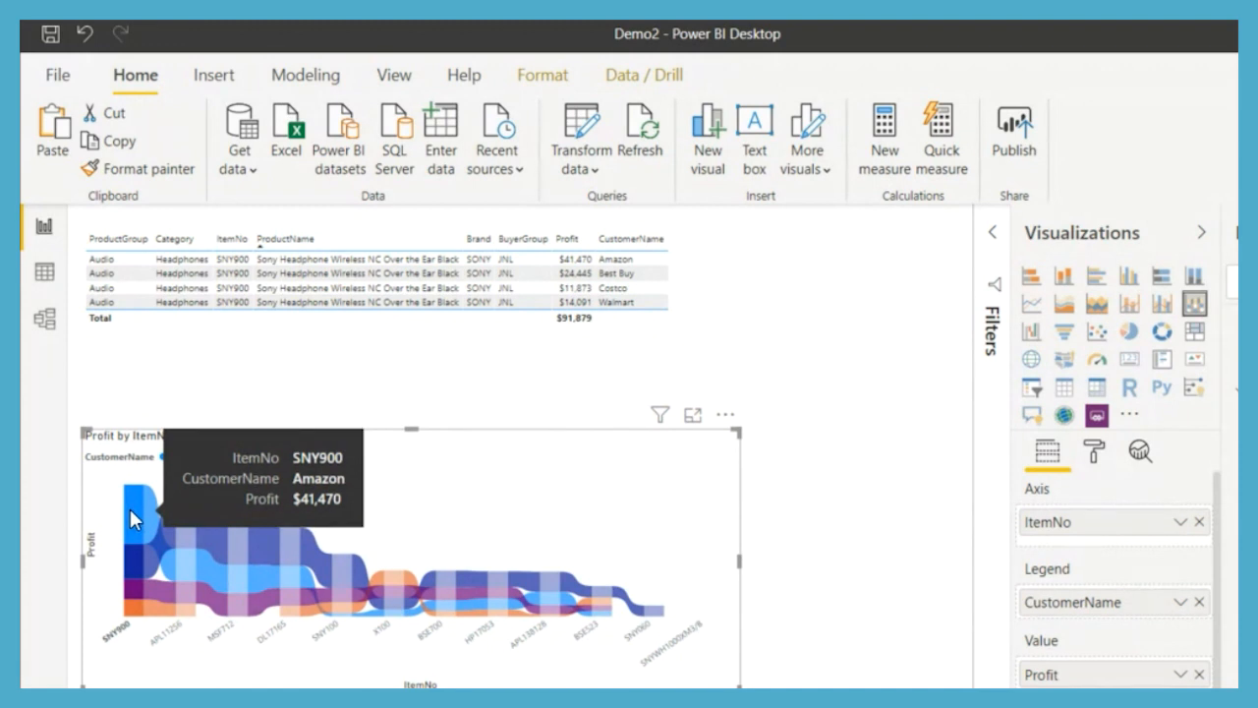
pyautogui.click(125, 634)
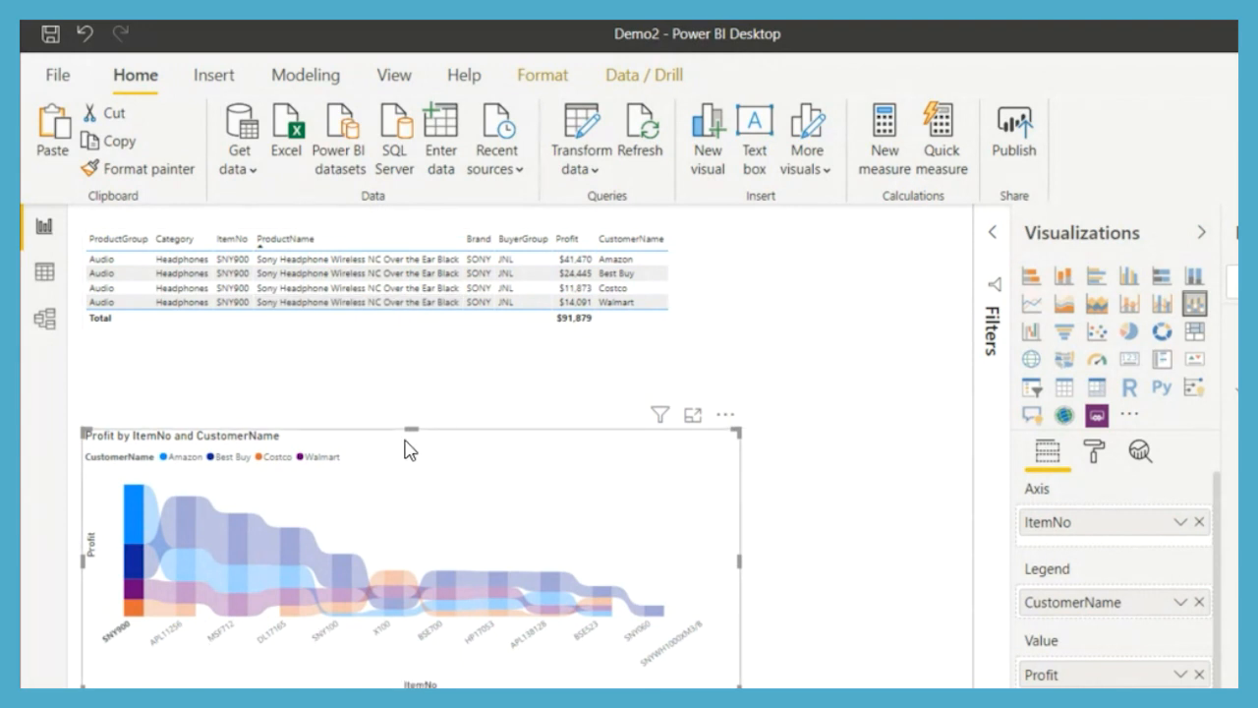
pyautogui.click(108, 634)
pyautogui.click(108, 639)
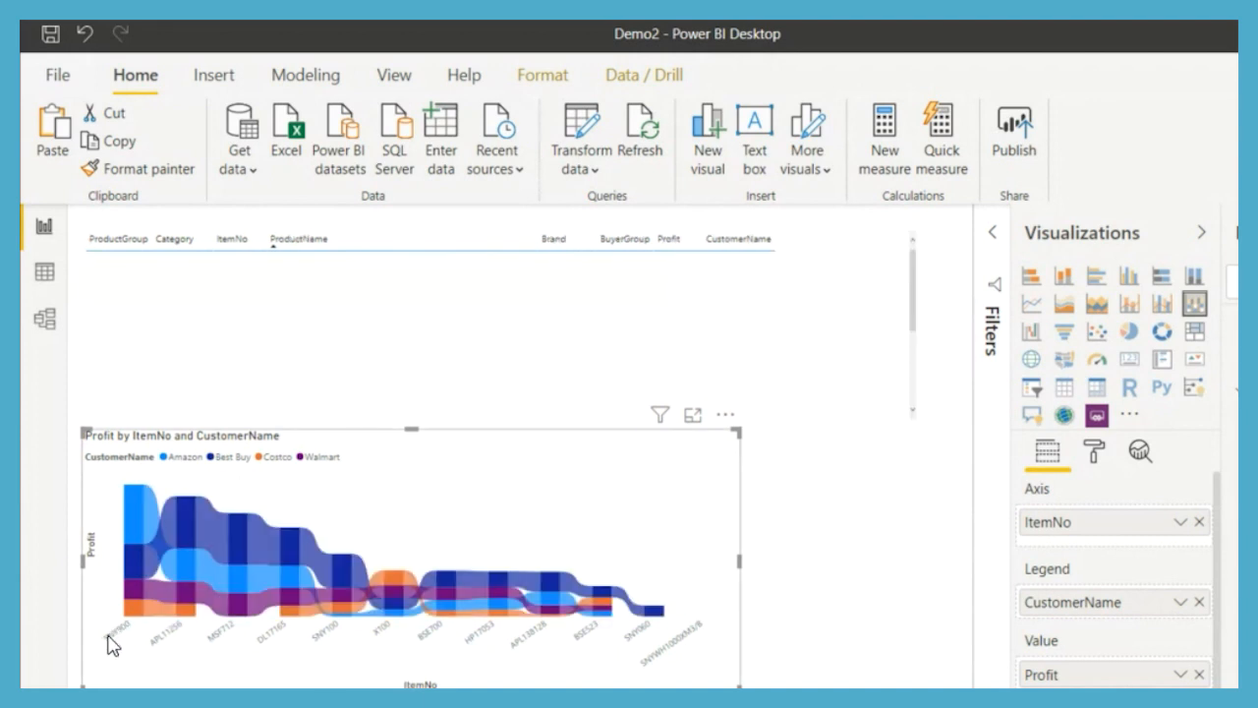
# Filter the customer-item table by APL11256 in the ribbon chart and check that column's customer profit segments.
pyautogui.click(169, 636)
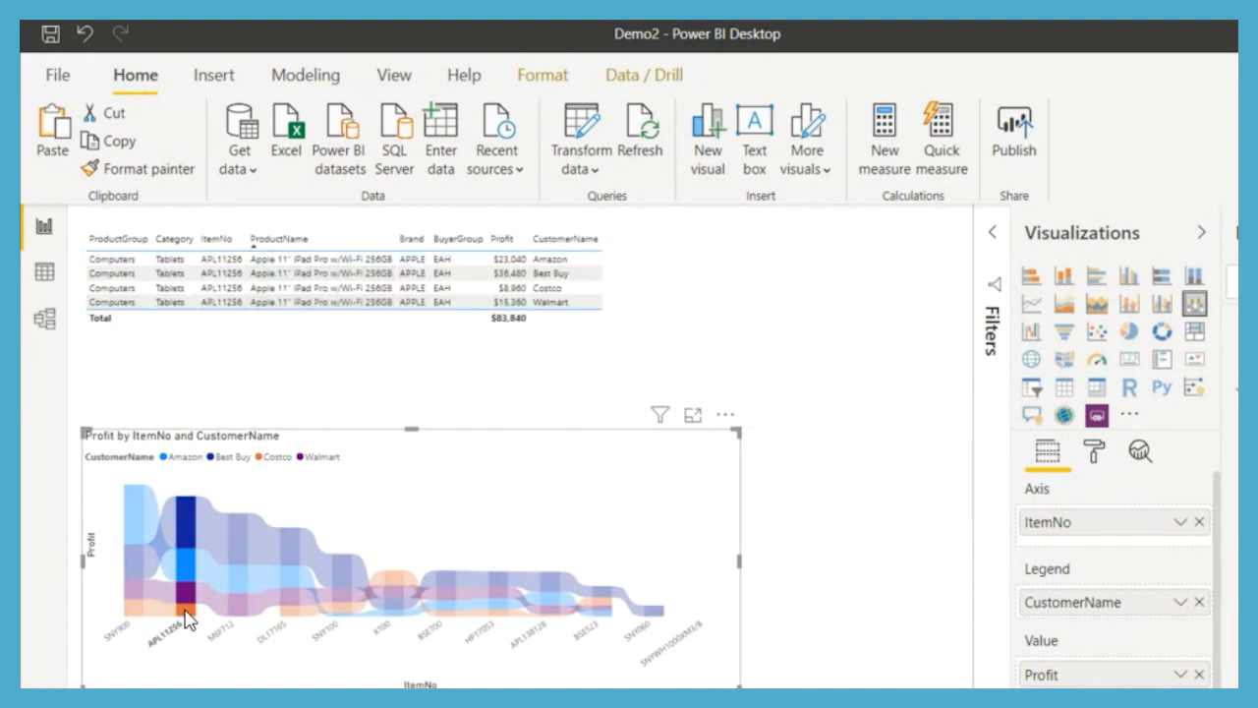
pyautogui.moveTo(187, 618)
pyautogui.moveTo(195, 597)
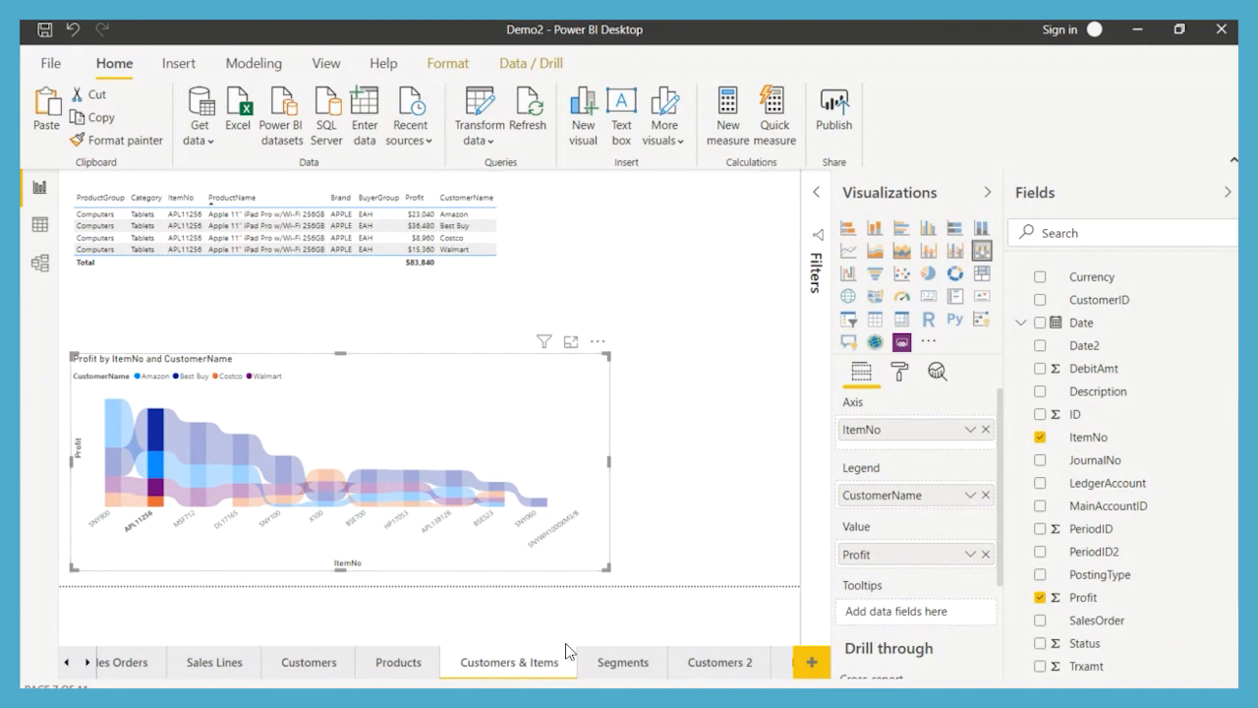
# On the Segments page, sort the item-by-customer matrix by Total in descending order, and cross-filter the page by its SNY900 row.
pyautogui.click(638, 664)
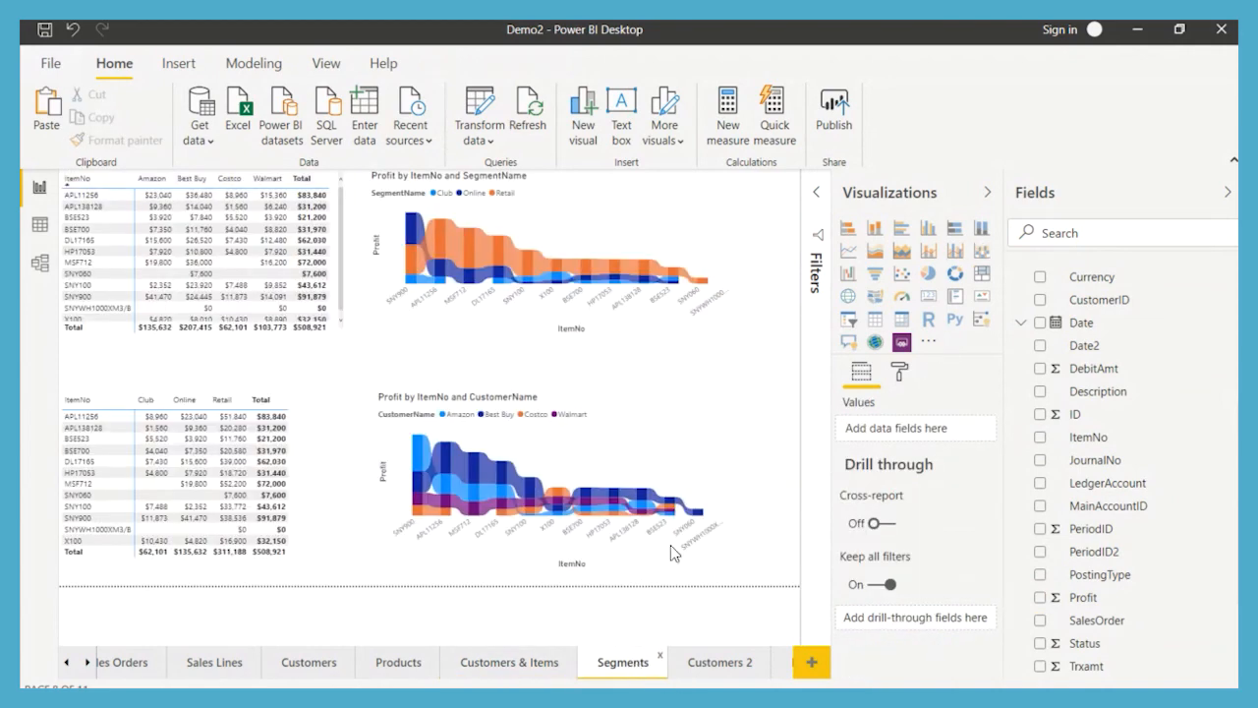
pyautogui.moveTo(682, 349)
pyautogui.click(310, 181)
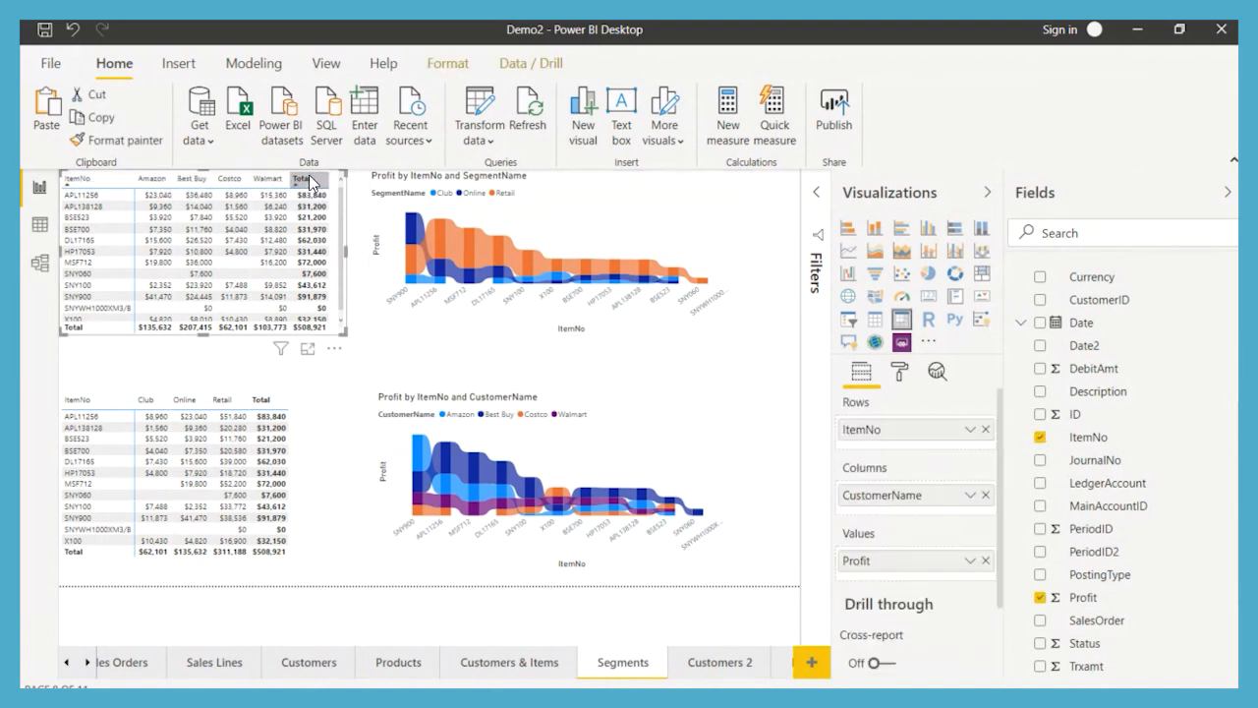
pyautogui.click(313, 181)
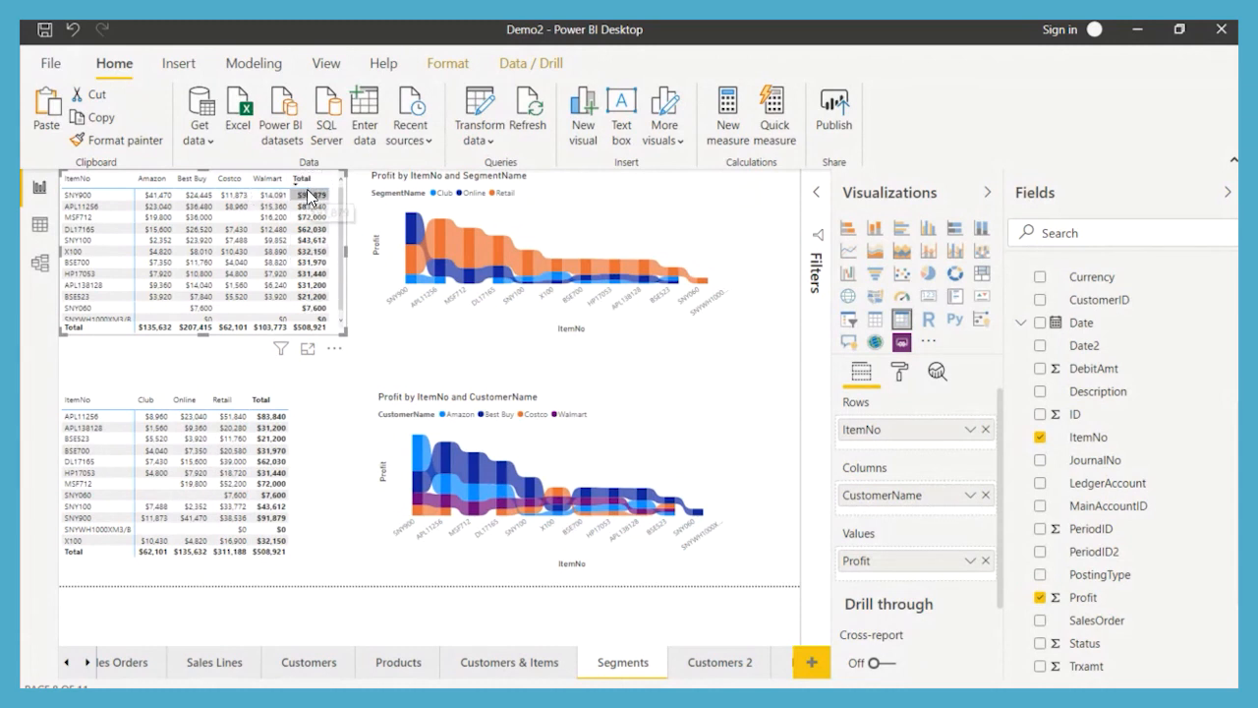
pyautogui.click(91, 197)
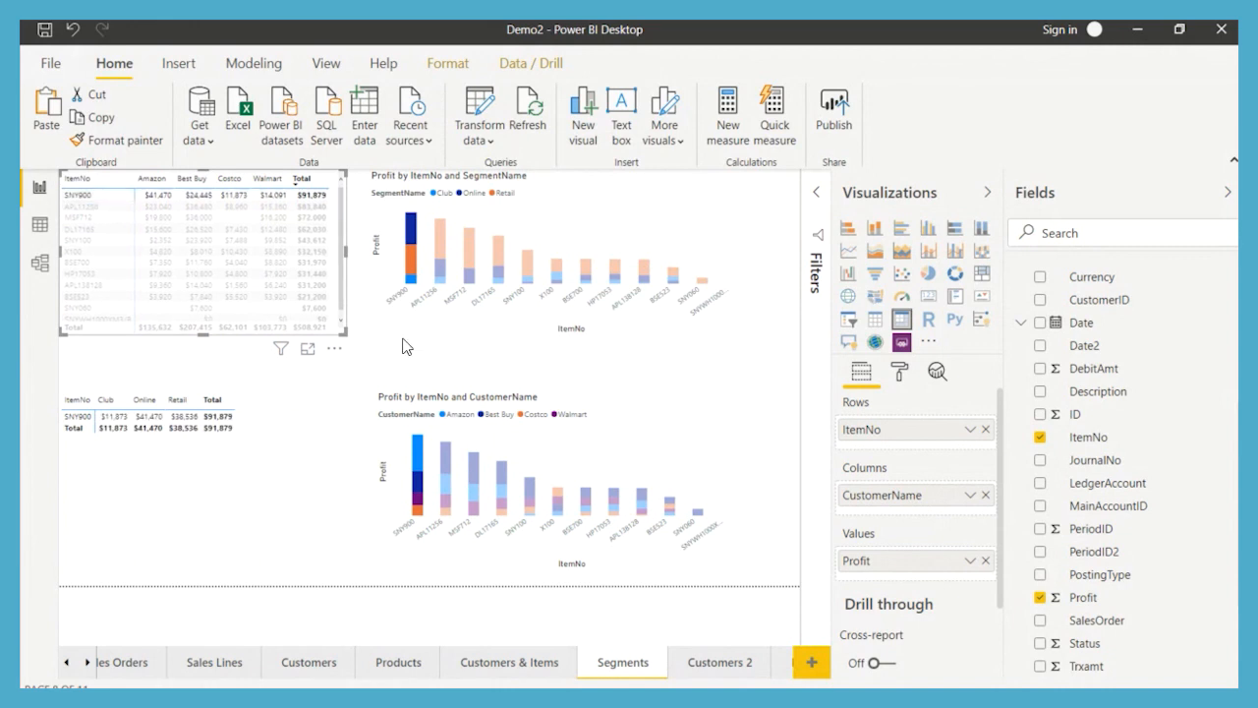
pyautogui.click(402, 298)
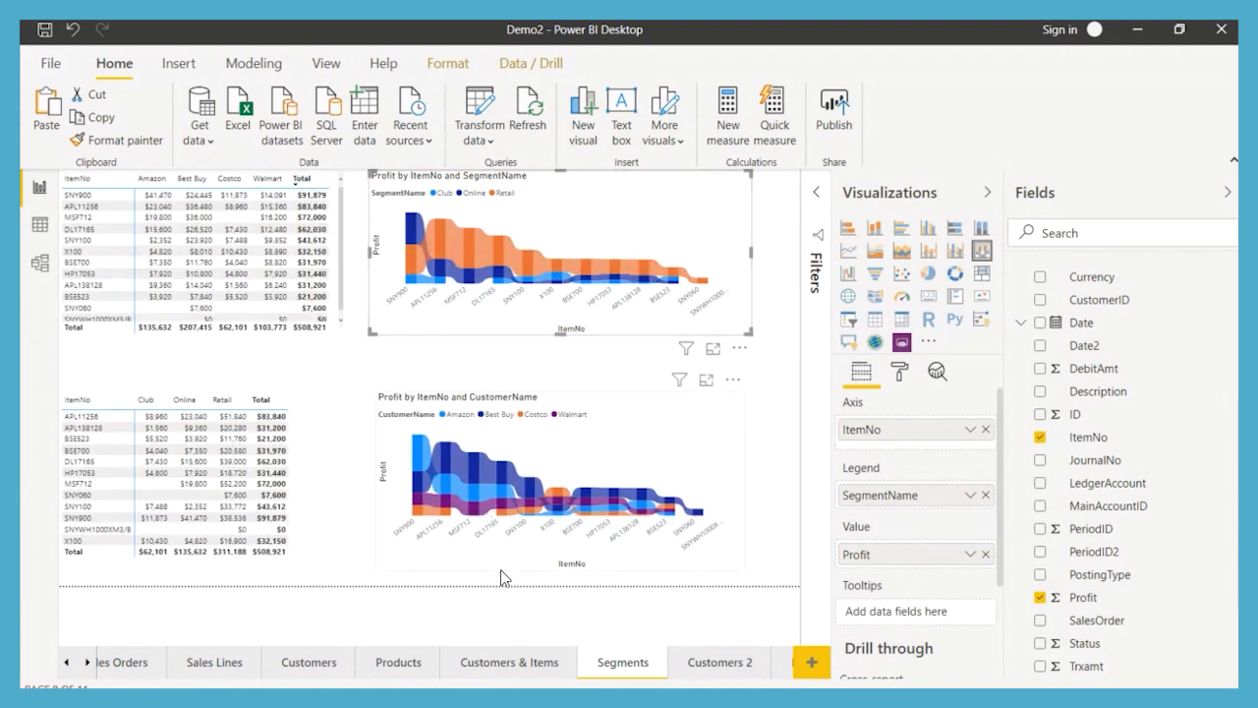
# On the Customers 2 page, examine which Customers and GL_Vouchers fields the Profit by CustomerName column chart uses.
pyautogui.click(714, 665)
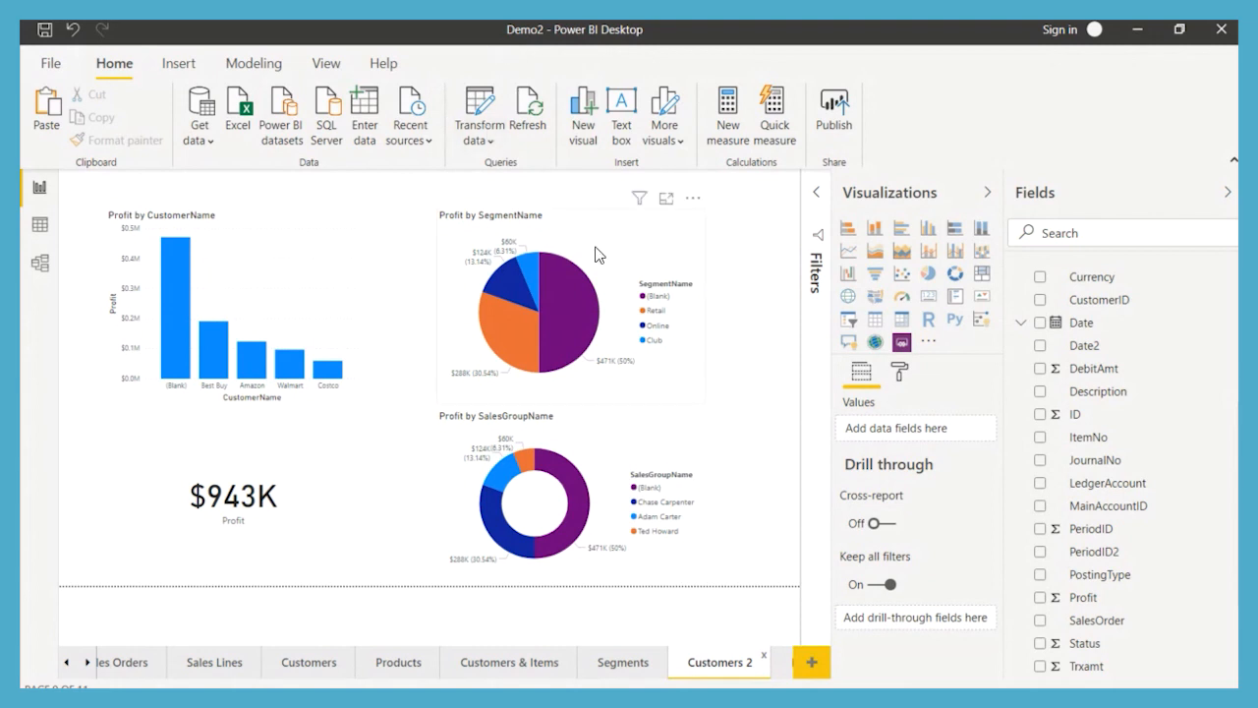
pyautogui.click(349, 273)
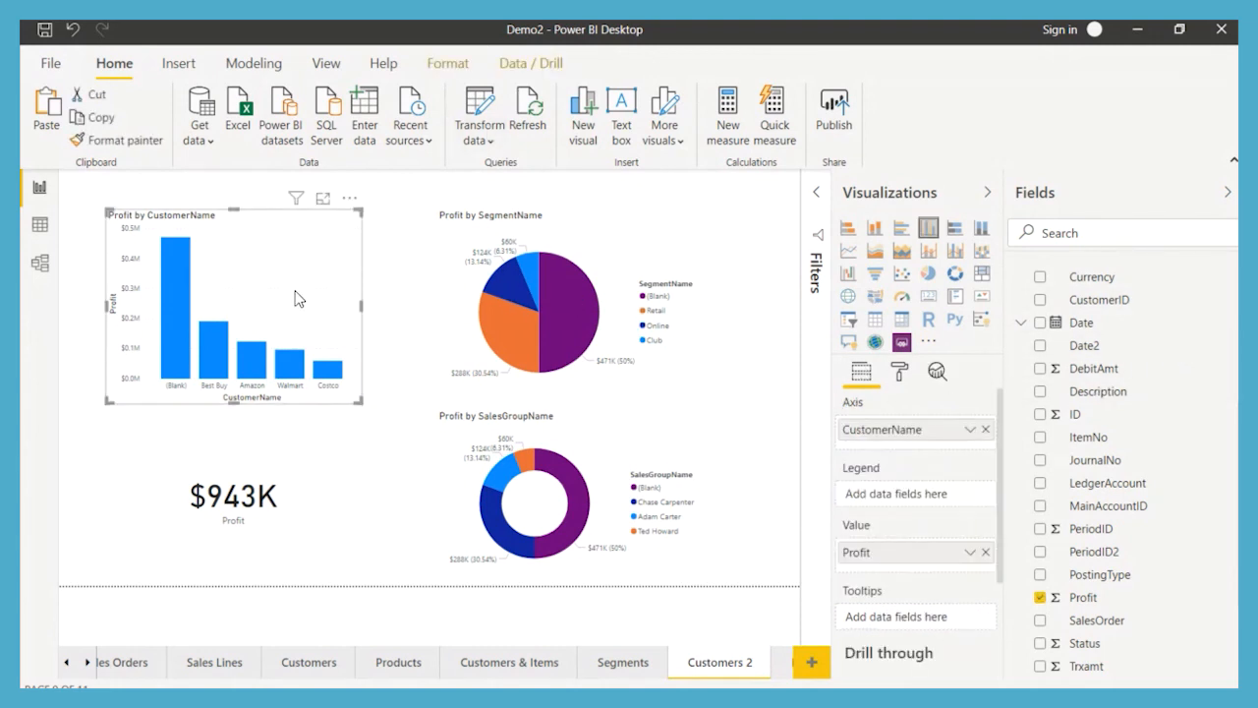
pyautogui.scroll(3, 1027, 344)
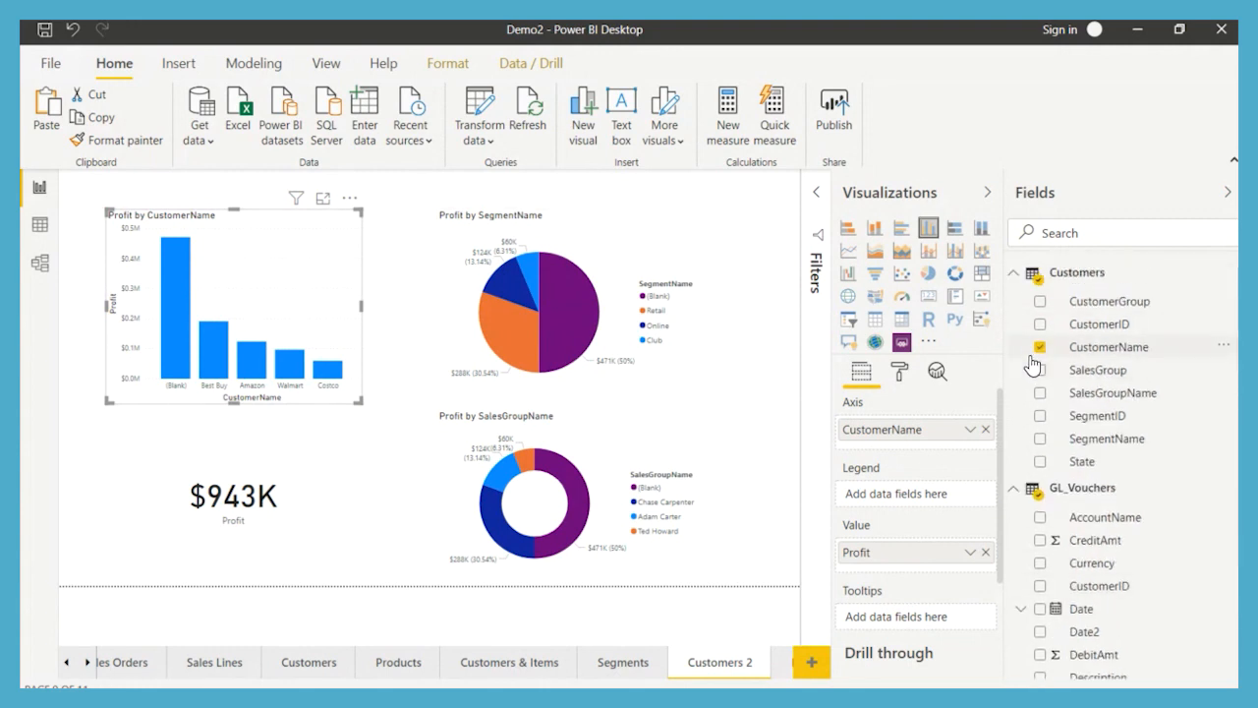
pyautogui.click(1016, 278)
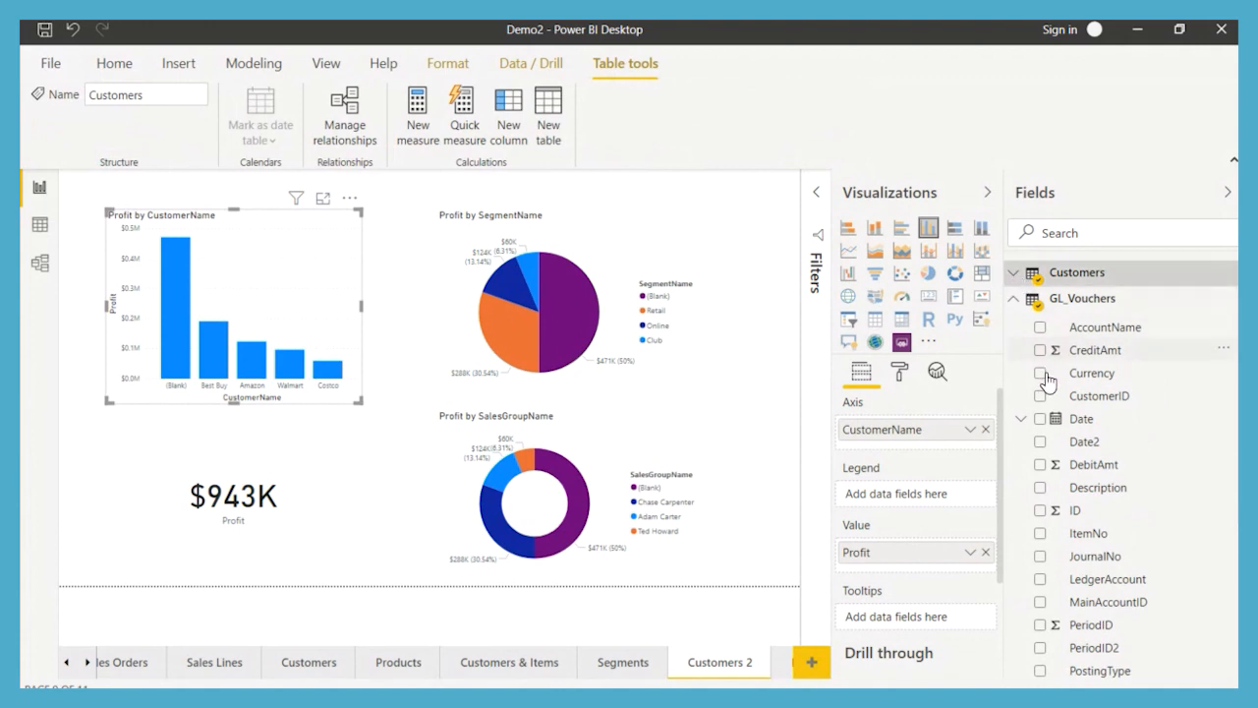
pyautogui.scroll(-3, 1146, 546)
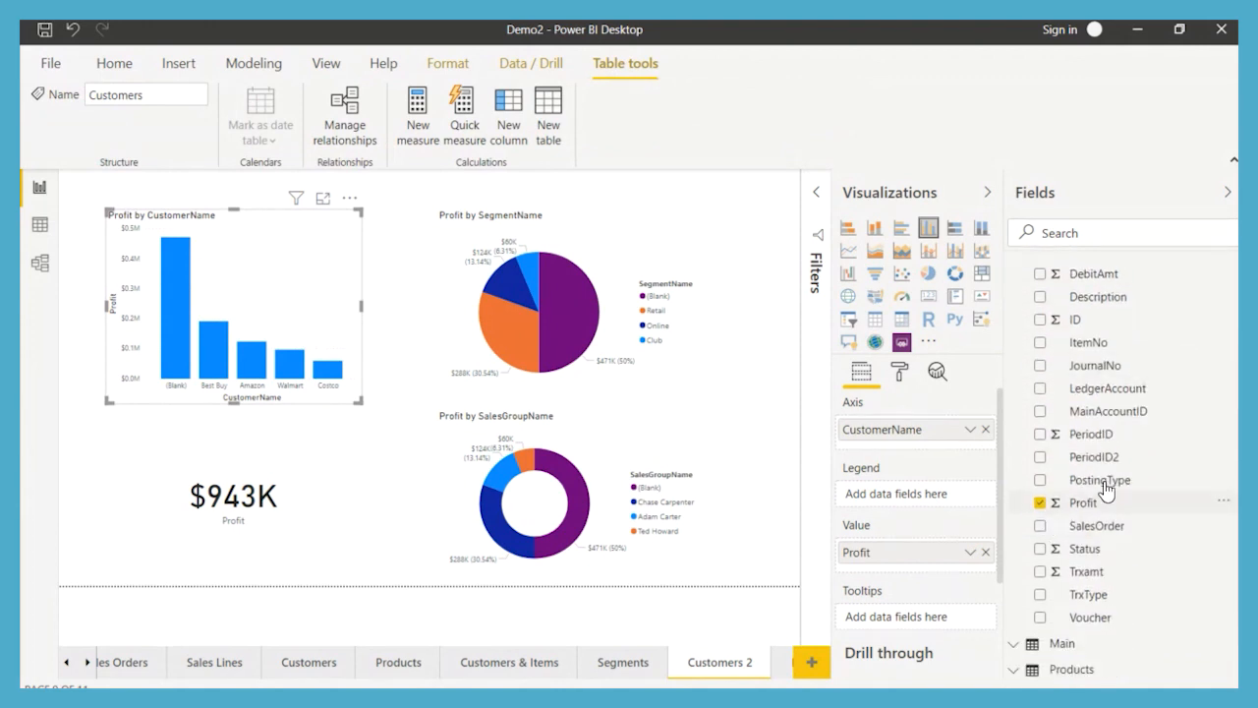
pyautogui.scroll(3, 1138, 438)
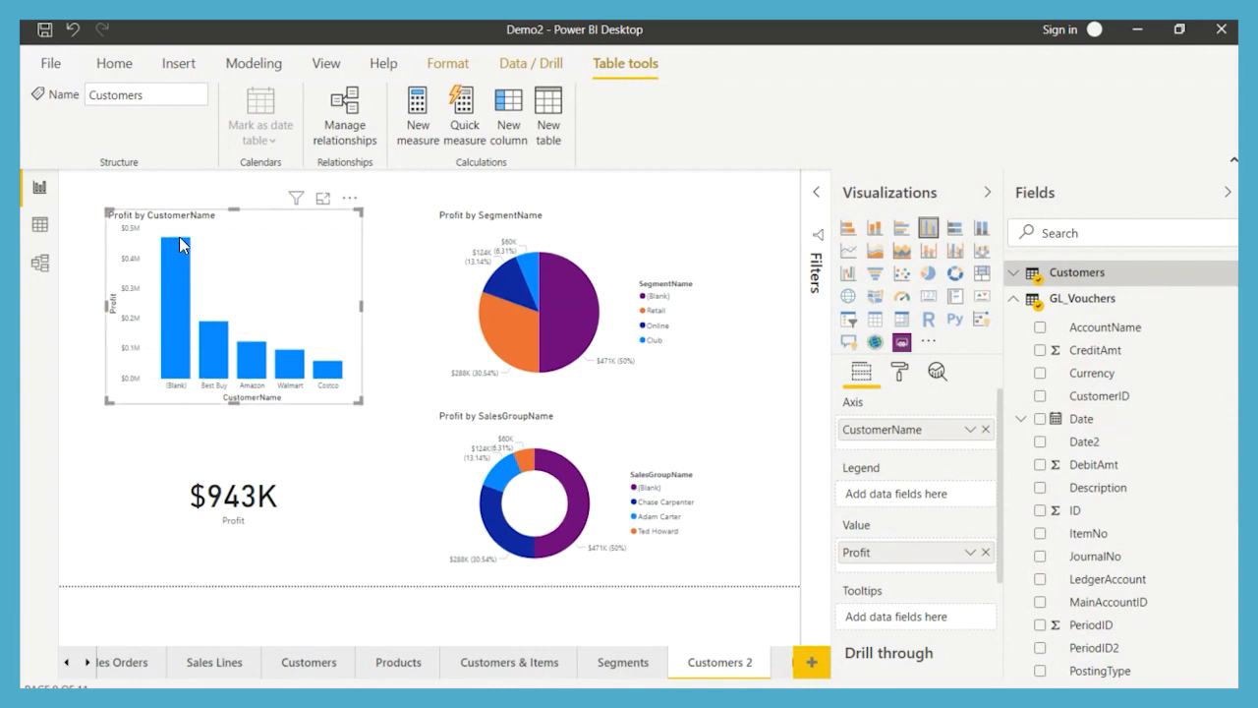
# Check the fields behind the segment pie, sales-group donut and Profit card, and cross-filter the page by the pie's (Blank) slice.
pyautogui.click(561, 281)
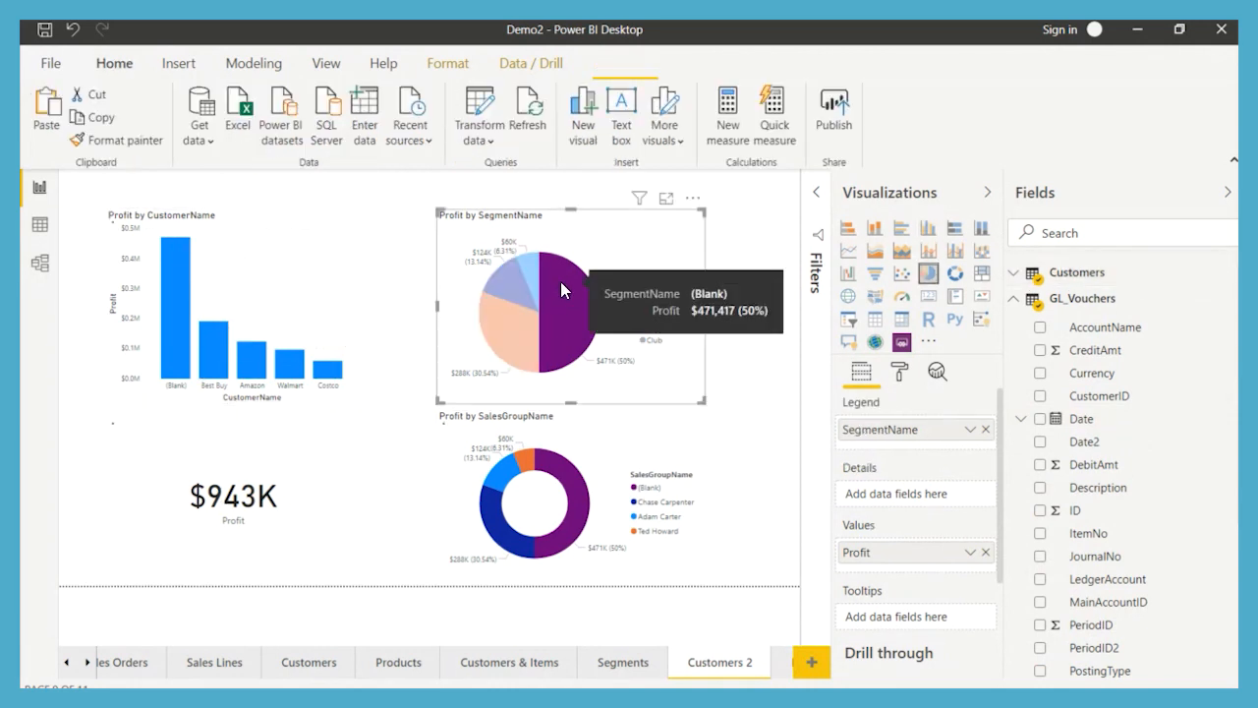
pyautogui.click(670, 378)
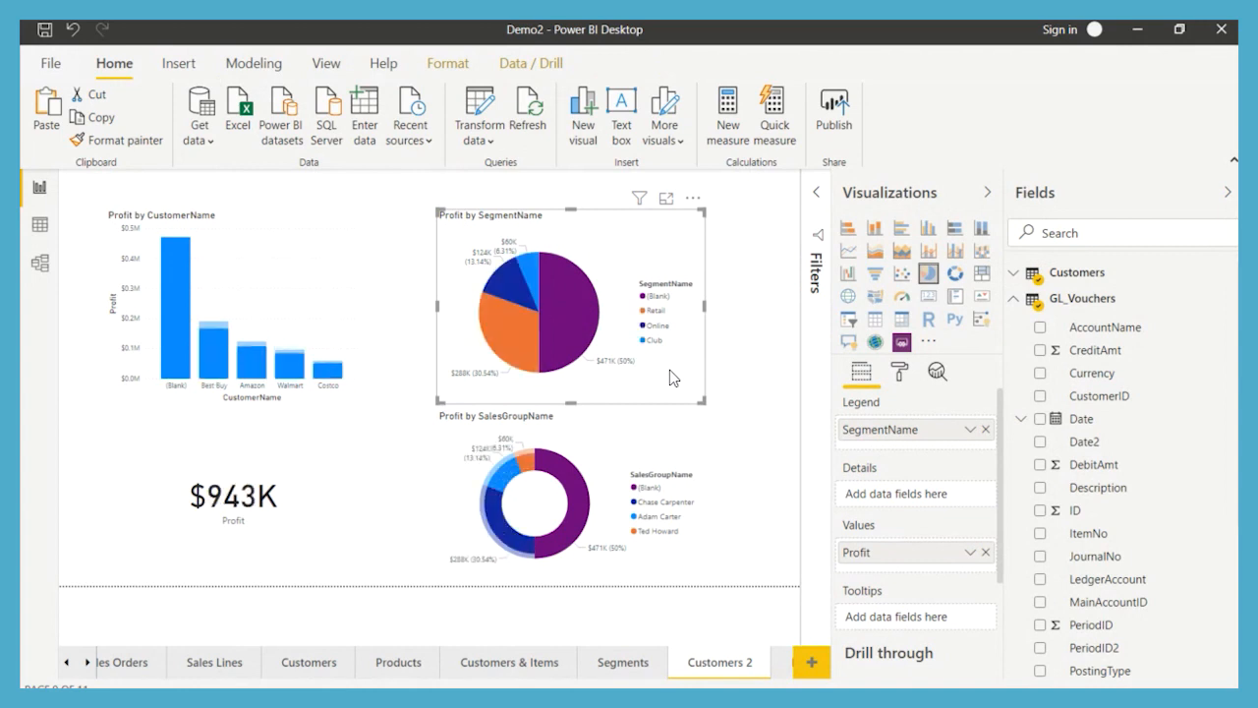
pyautogui.click(674, 445)
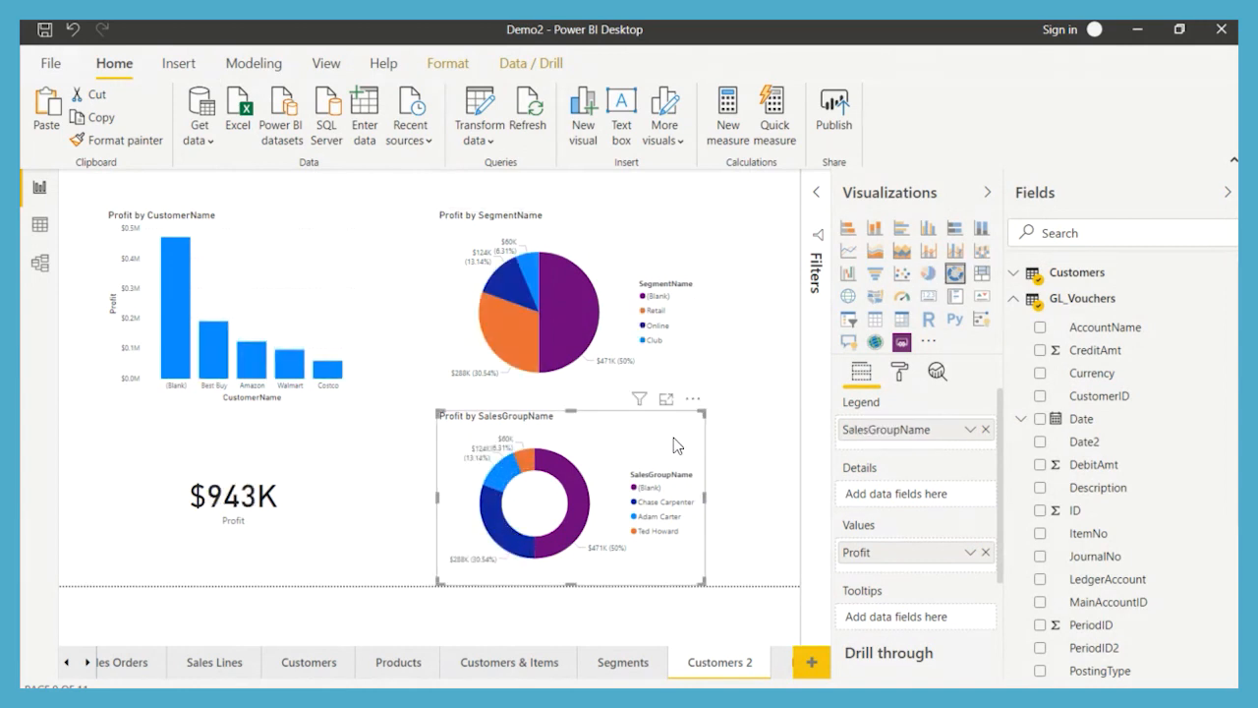
pyautogui.click(316, 488)
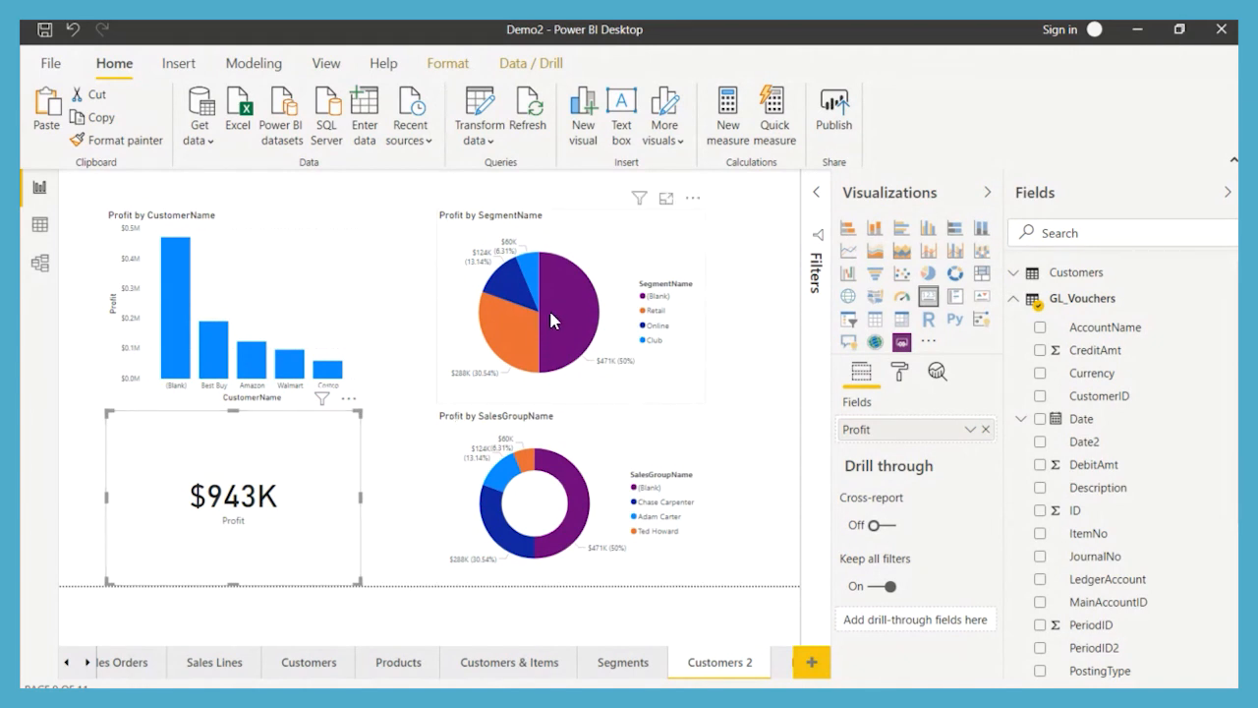
pyautogui.click(587, 314)
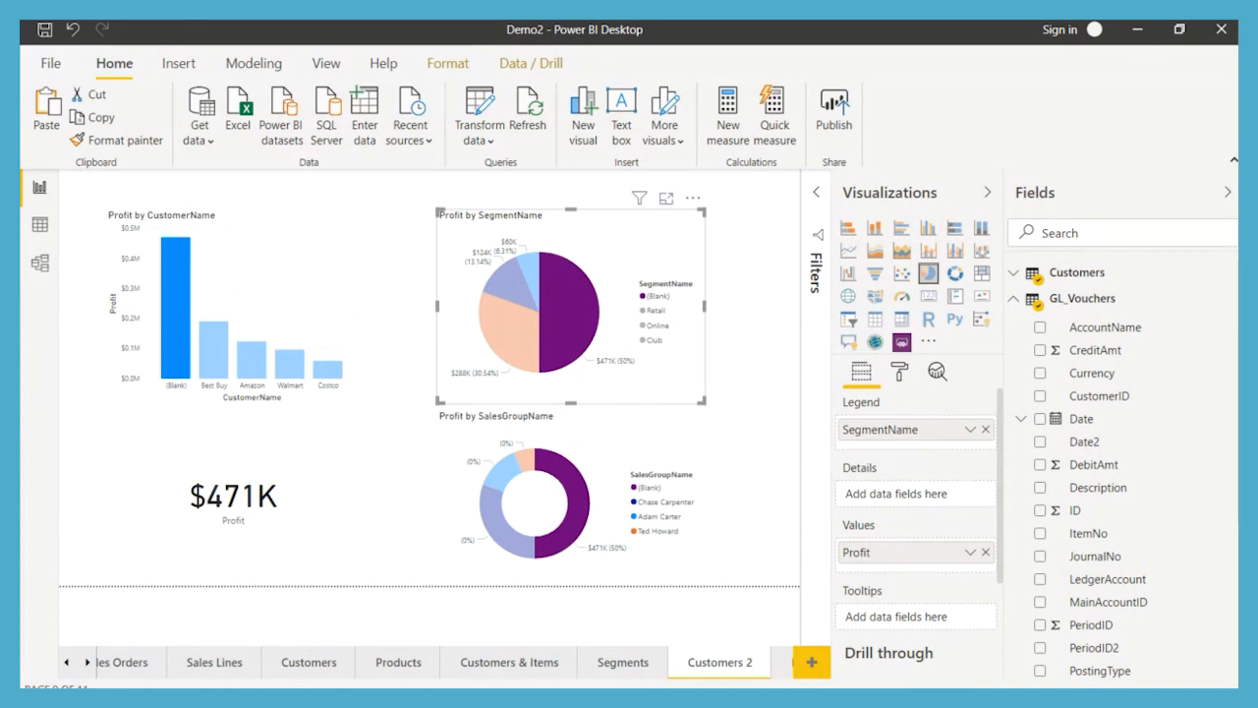
# On the Products2 page, examine the Products fields behind the Profit by ItemShortName chart, and cross-filter the page by SNY900 Headphone.
pyautogui.click(783, 667)
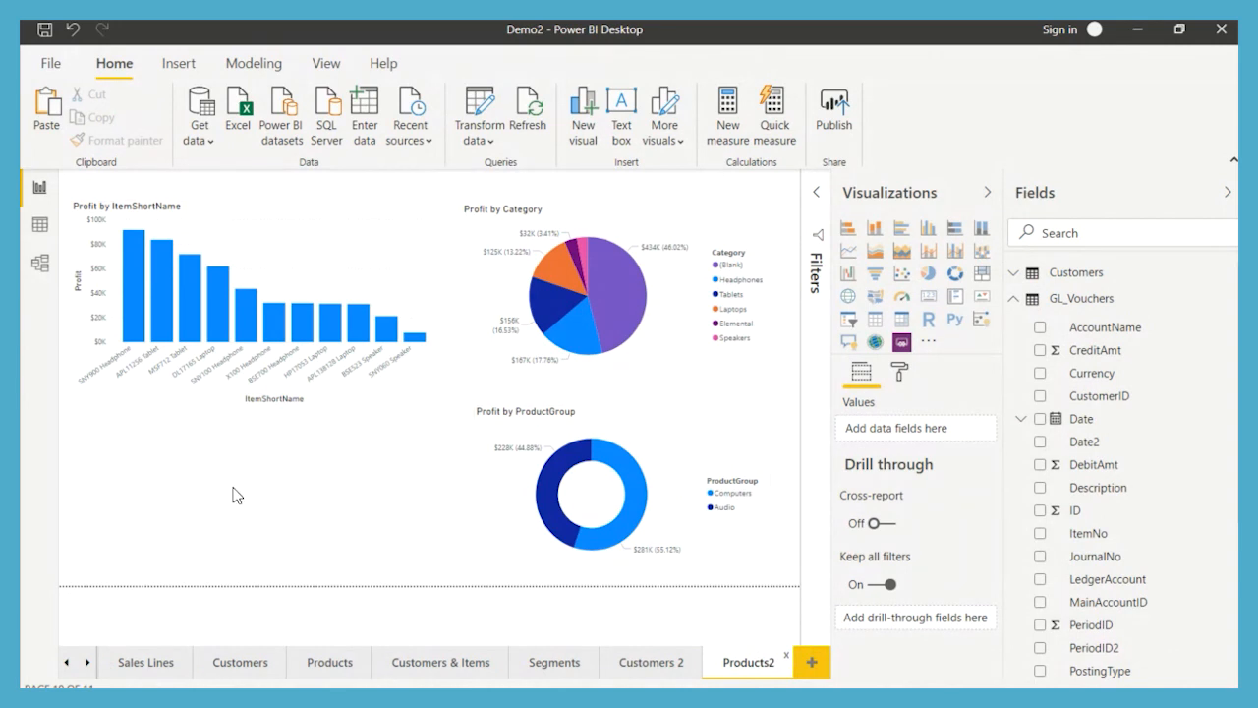
pyautogui.click(310, 256)
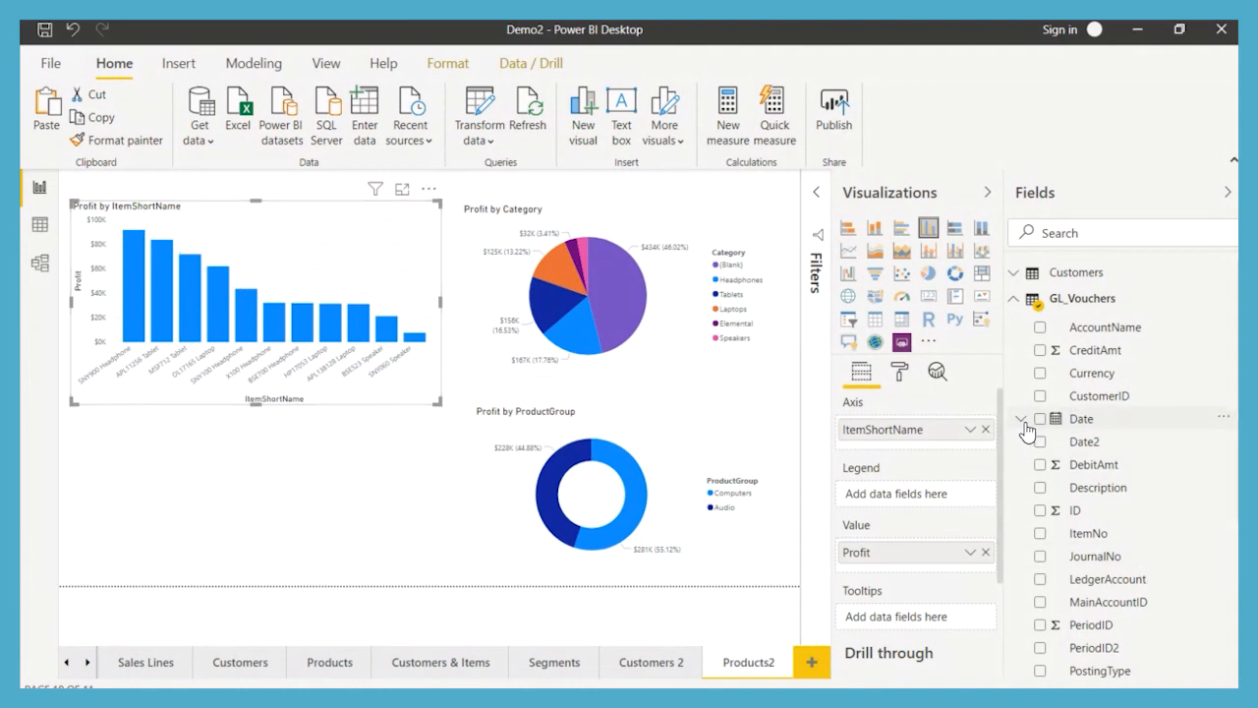
pyautogui.click(1015, 298)
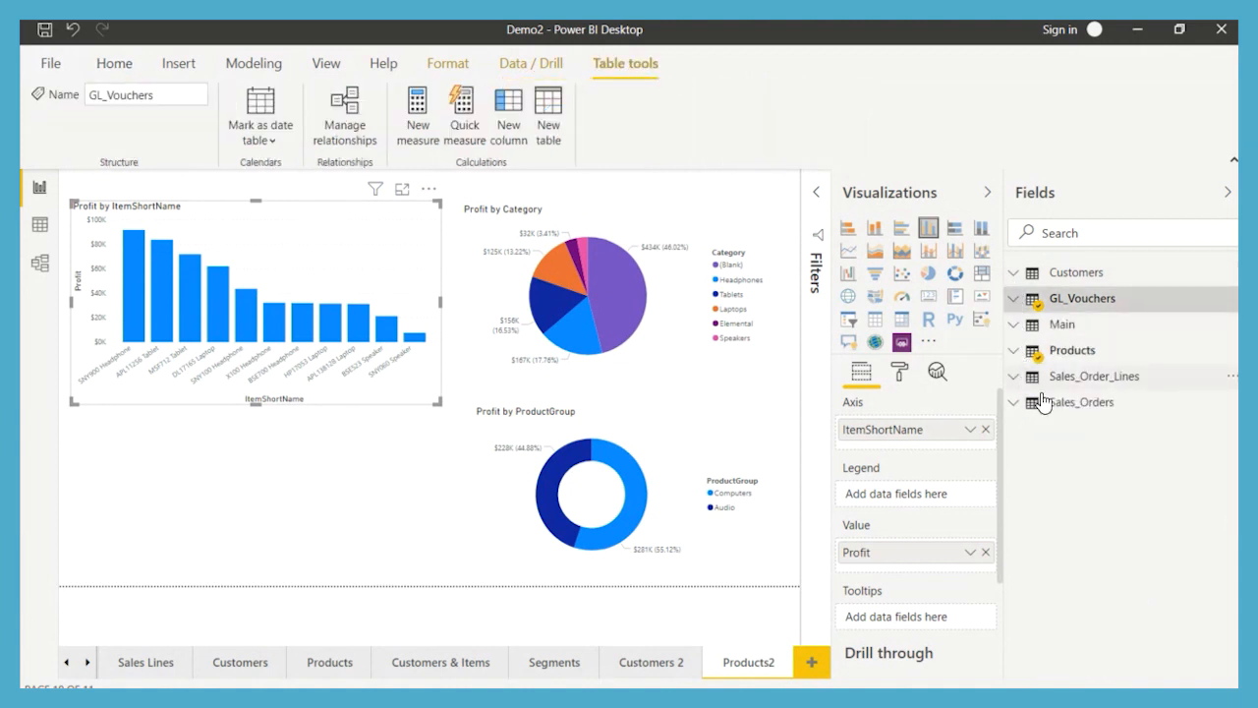
pyautogui.click(1016, 352)
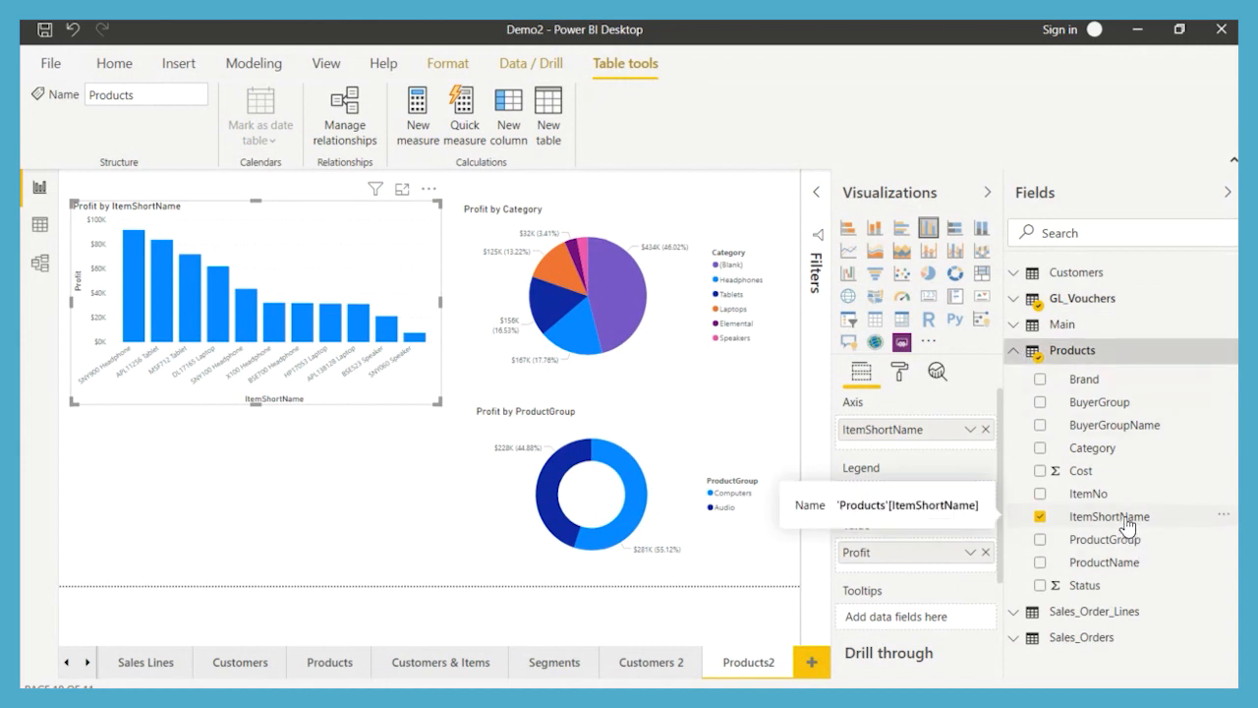
pyautogui.click(98, 377)
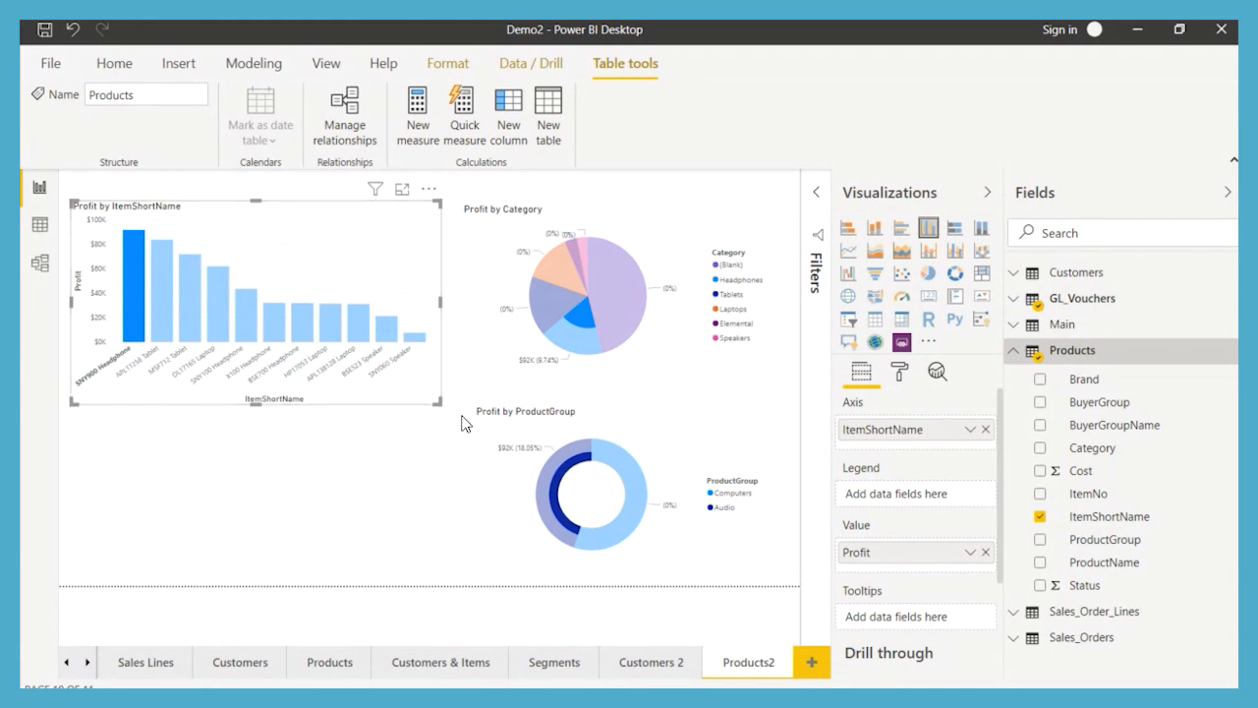
# Enlarge the Profit by ItemShortName chart slightly, and cross-filter the page by APL11256 Tablet, MSF712 Tablet and DL17165 Laptop in turn.
pyautogui.moveTo(440, 401); pyautogui.dragTo(445, 432)
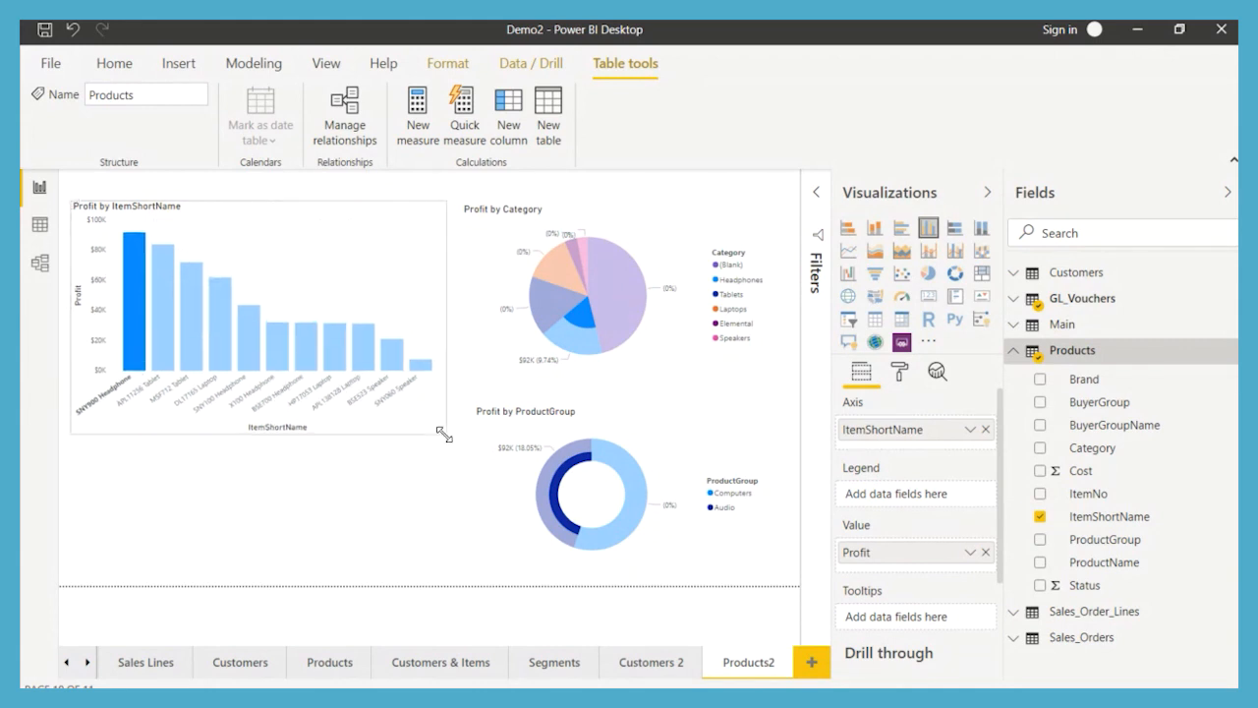
pyautogui.click(145, 394)
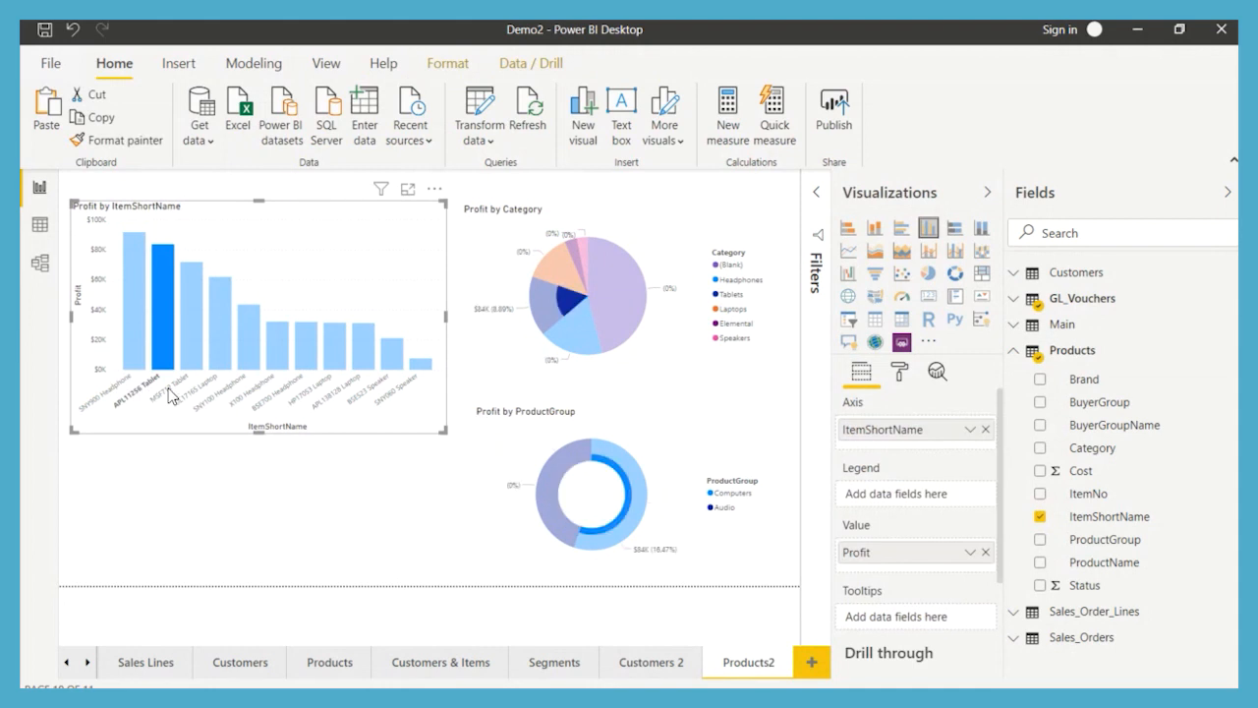
pyautogui.click(180, 393)
pyautogui.click(204, 393)
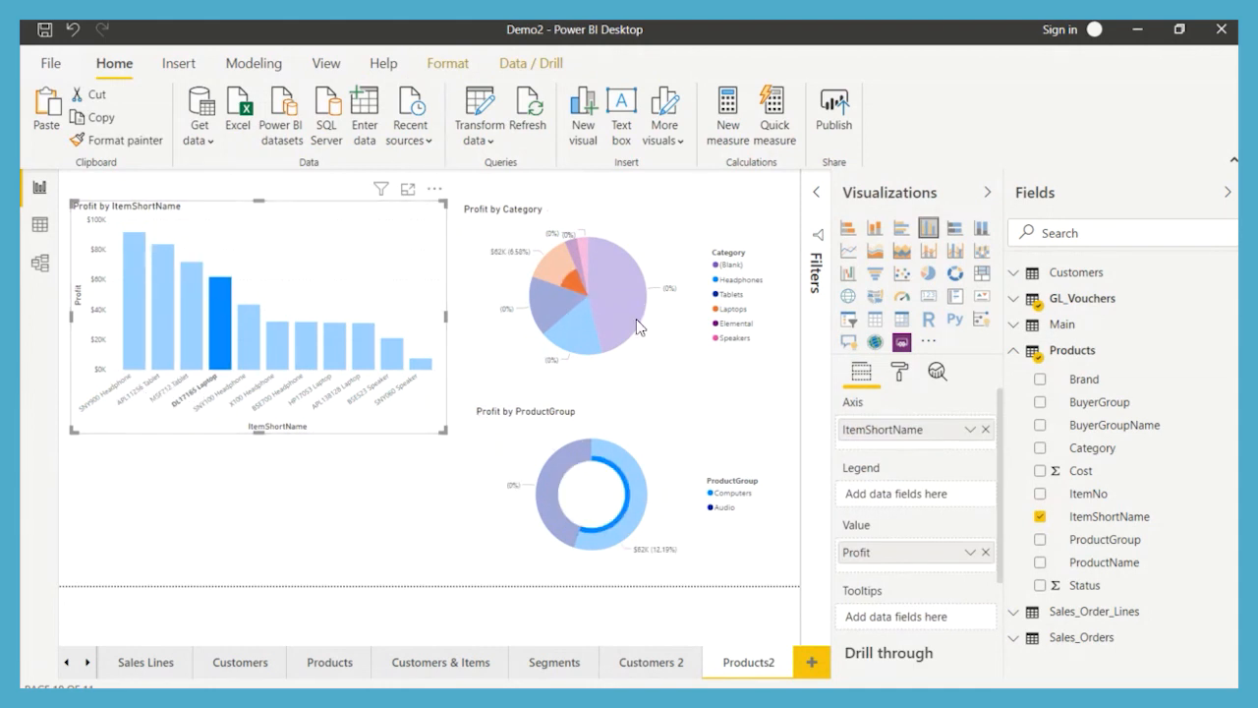
# Cross-filter the page by the category pie's (Blank) slice and clear it, and cross-filter by the ProductGroup donut's Audio and Computers segments in turn.
pyautogui.click(685, 349)
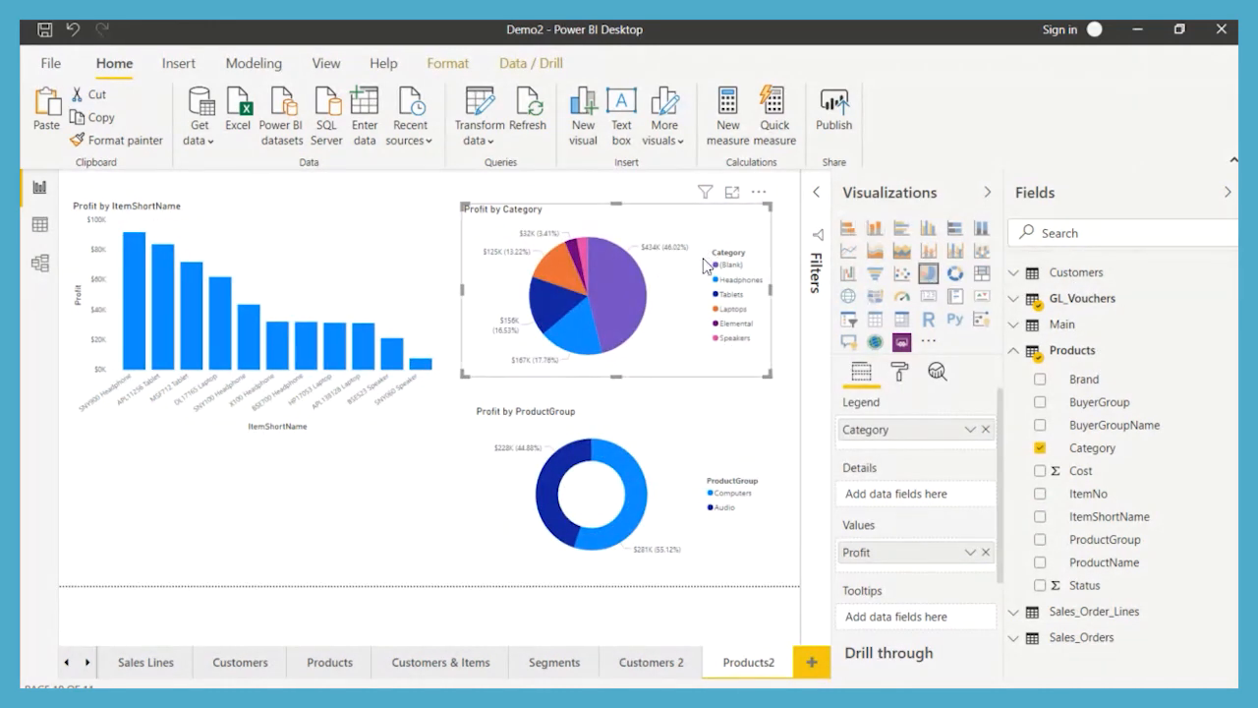
pyautogui.click(629, 296)
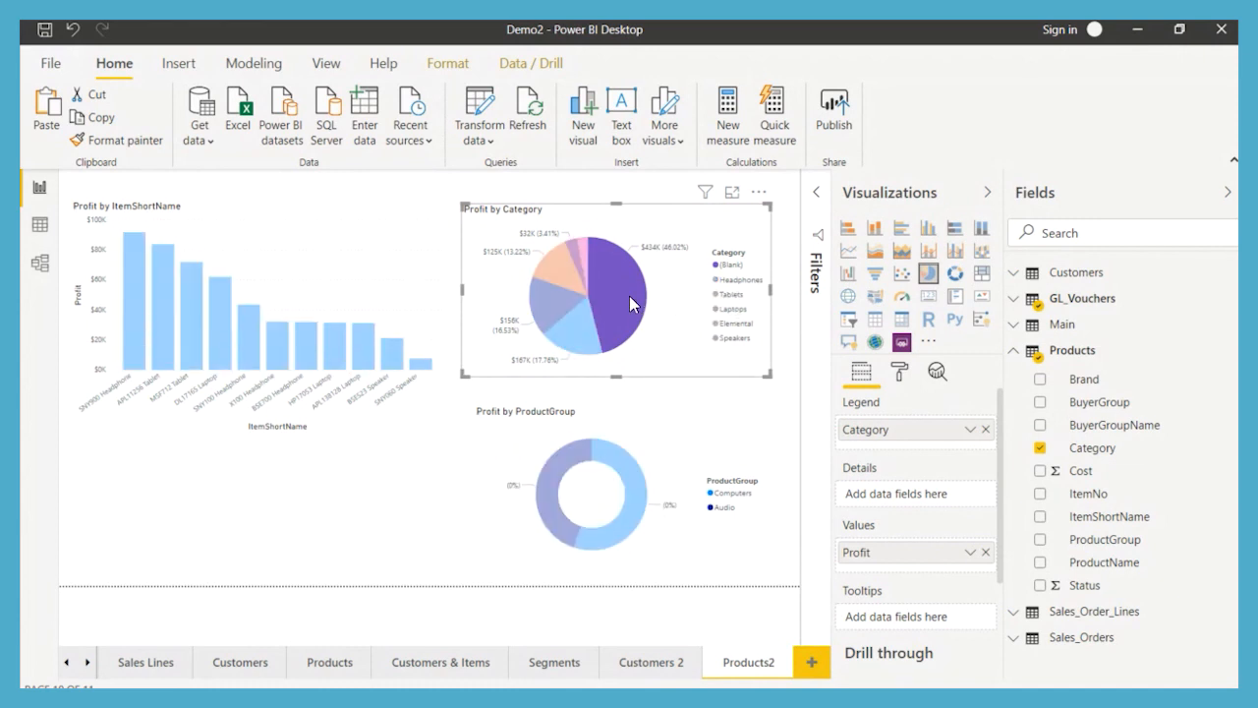
pyautogui.click(628, 298)
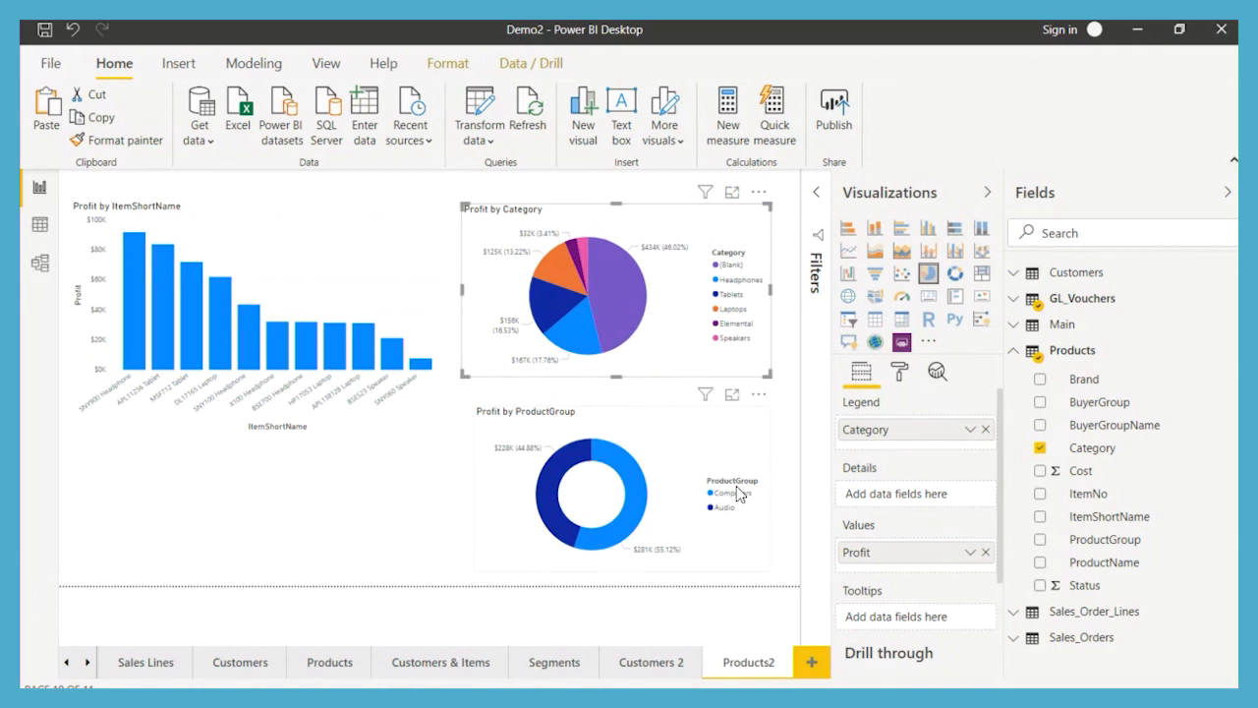
pyautogui.click(545, 502)
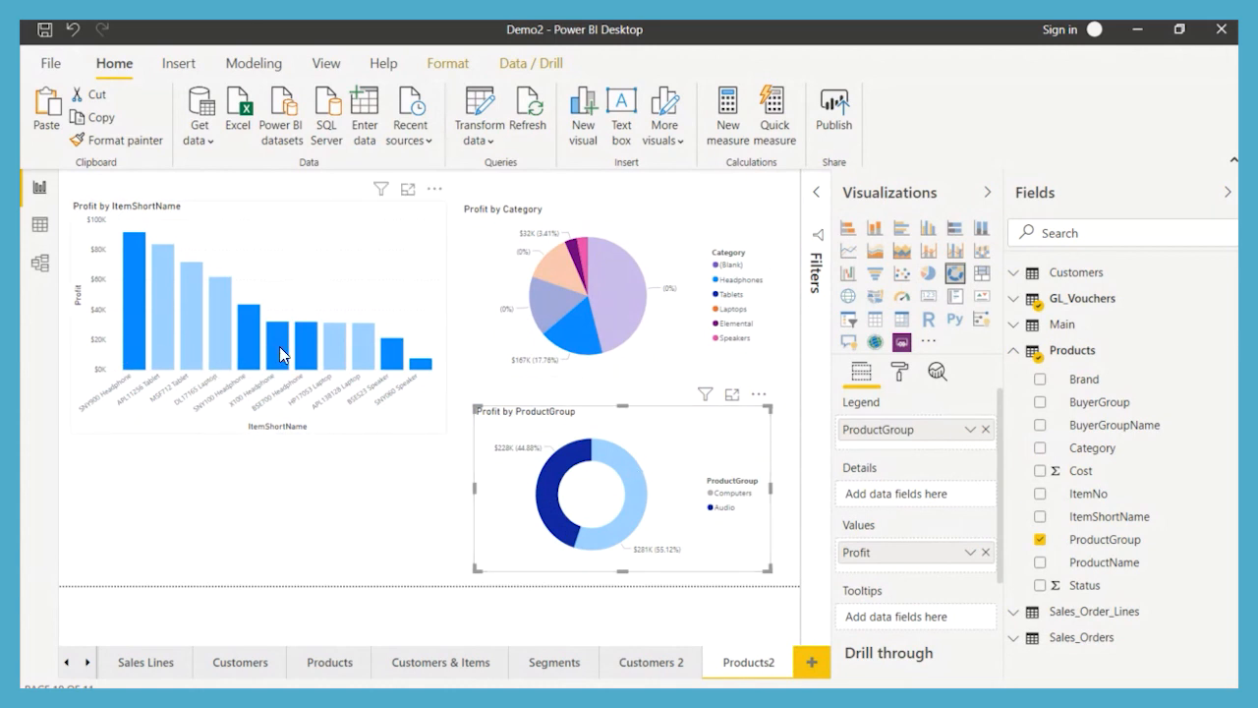
pyautogui.click(635, 514)
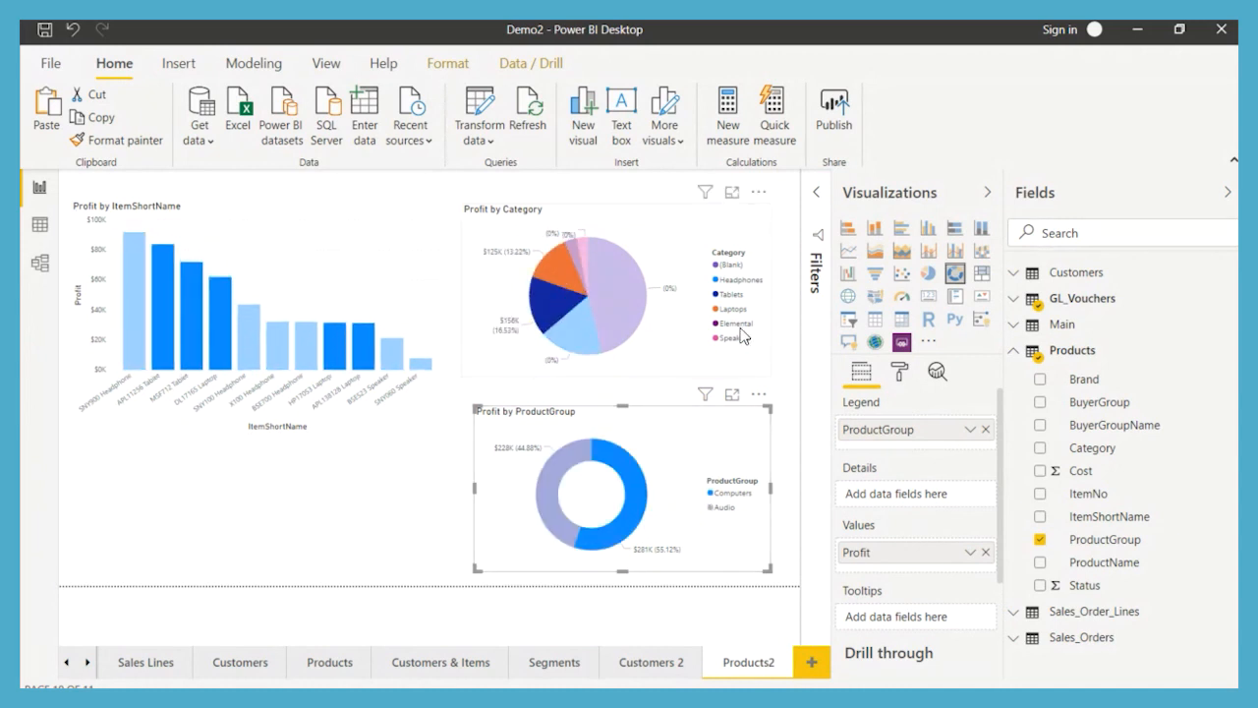